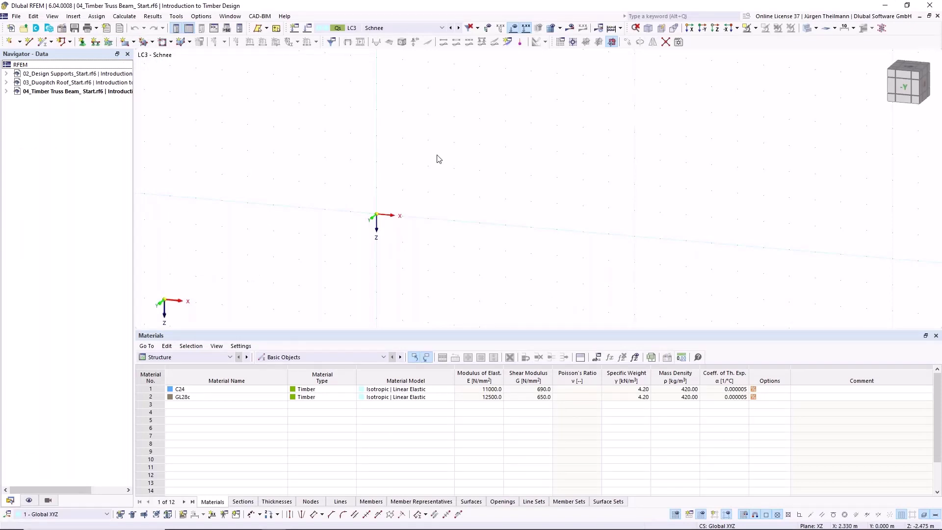
Step: Create a new model named 01_Timber Column in the Introduction to Timber Design project under Schulungen
{"action": "left_click", "coordinate": [10, 28]}
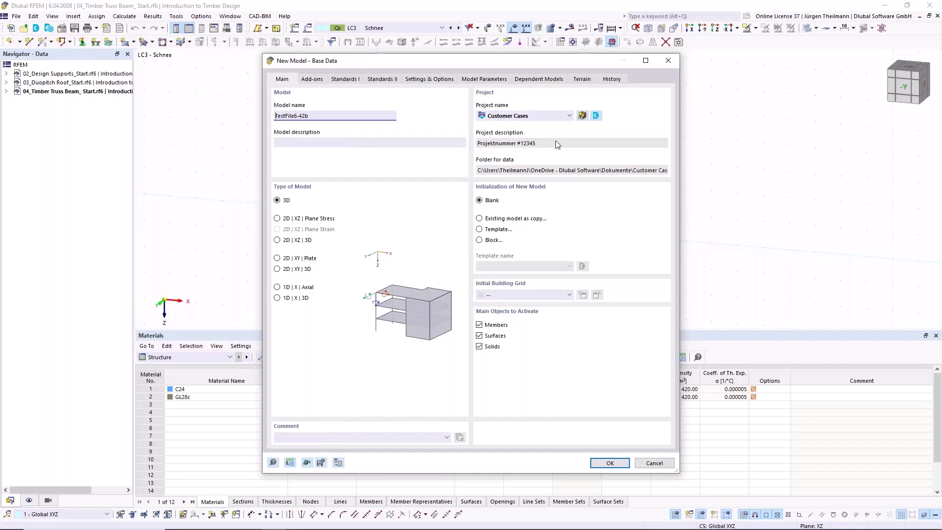
{"action": "left_click", "coordinate": [570, 116]}
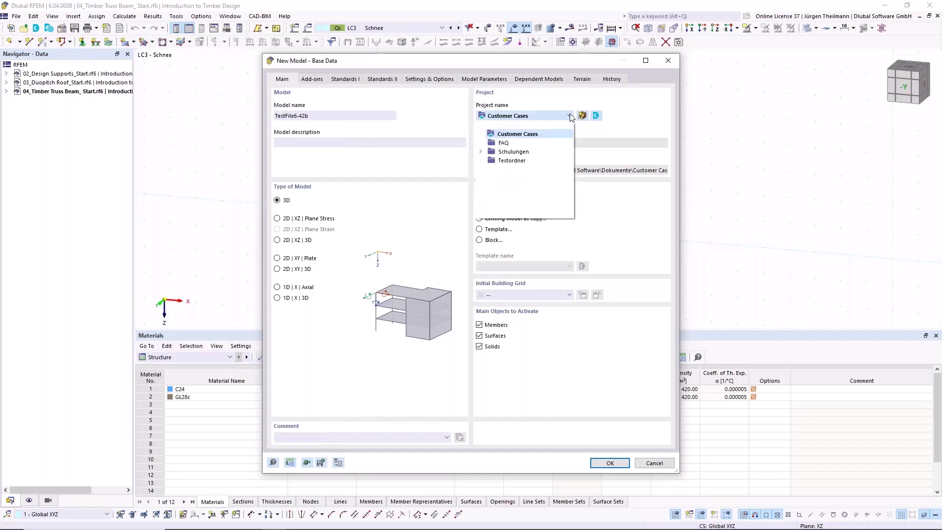
{"action": "left_click", "coordinate": [482, 152]}
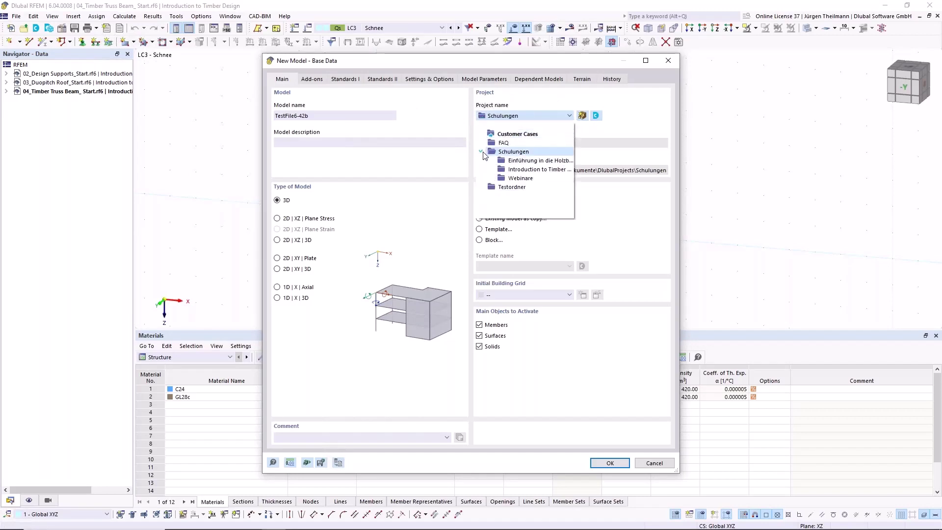
{"action": "left_click", "coordinate": [533, 170]}
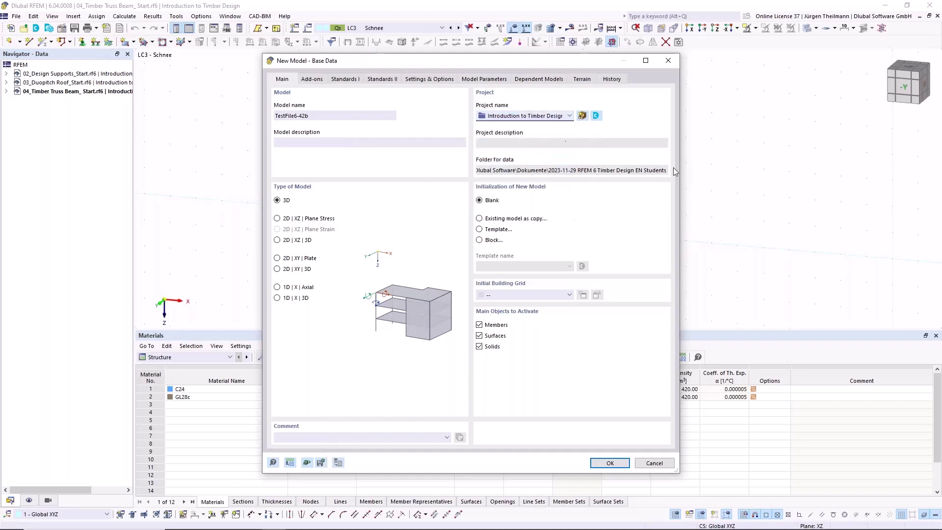
{"action": "left_click_drag", "start_coordinate": [345, 117], "coordinate": [247, 122]}
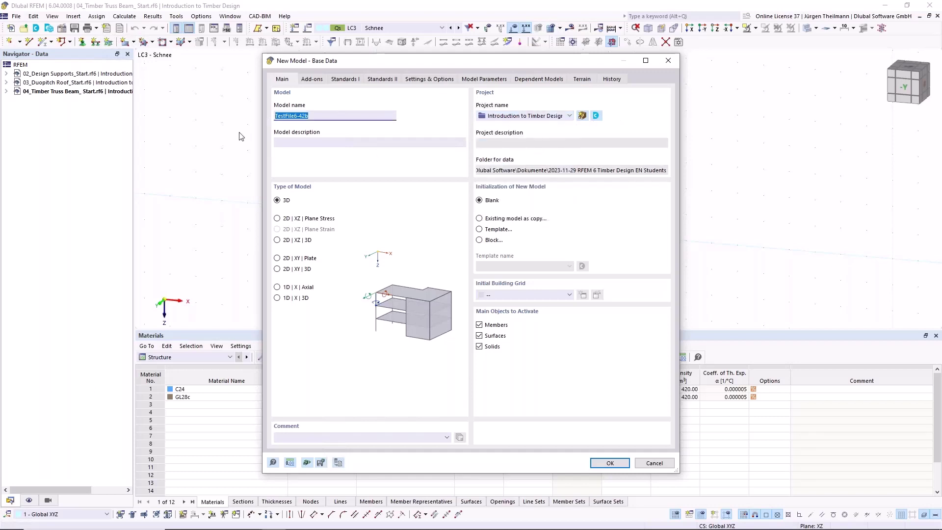
{"action": "type", "text": "01_Timber Column"}
Step: Activate the Timber Design add-on and set the load case classification and combination standard group to EN 1990 | Timber
{"action": "left_click", "coordinate": [316, 81]}
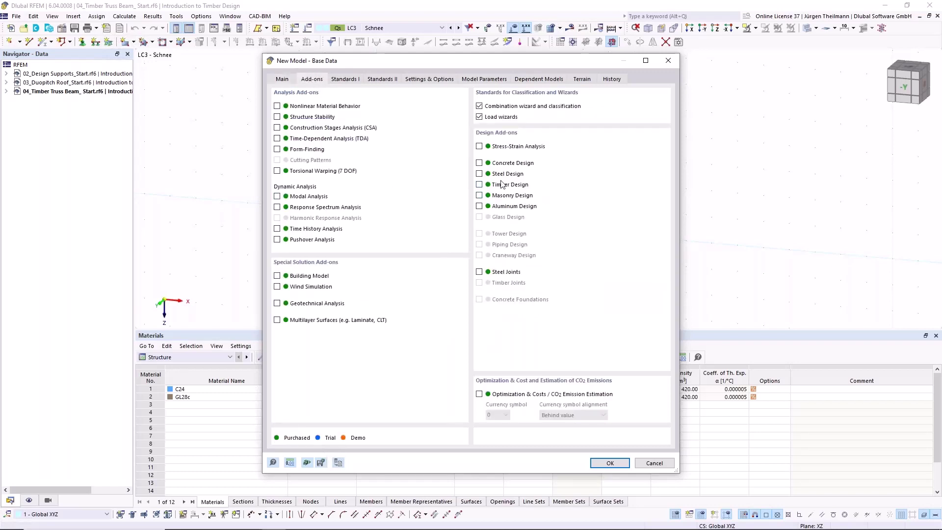
{"action": "left_click", "coordinate": [479, 185]}
{"action": "left_click", "coordinate": [350, 81]}
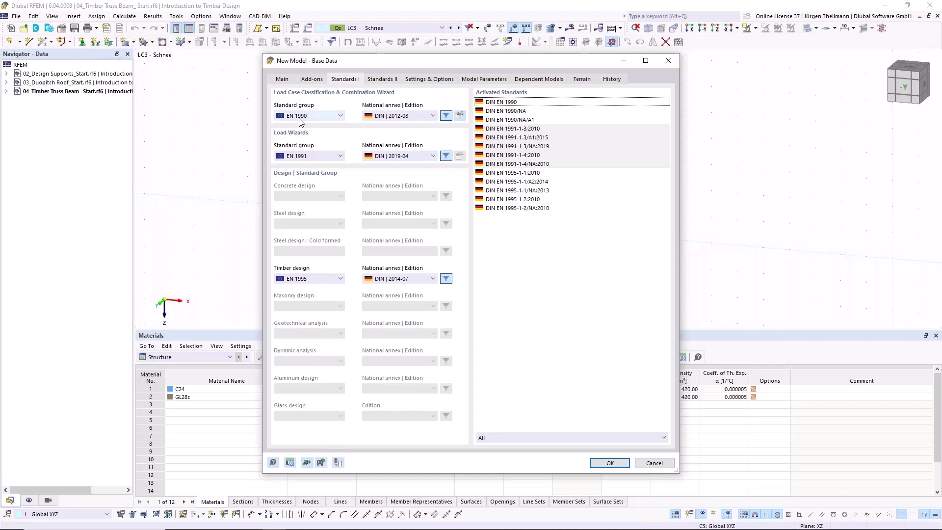
{"action": "left_click", "coordinate": [341, 117]}
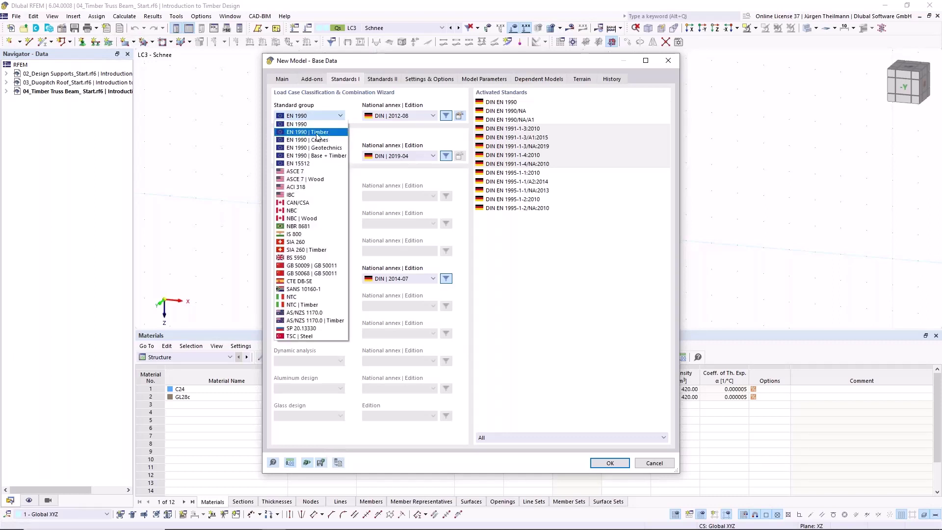
{"action": "left_click", "coordinate": [317, 132]}
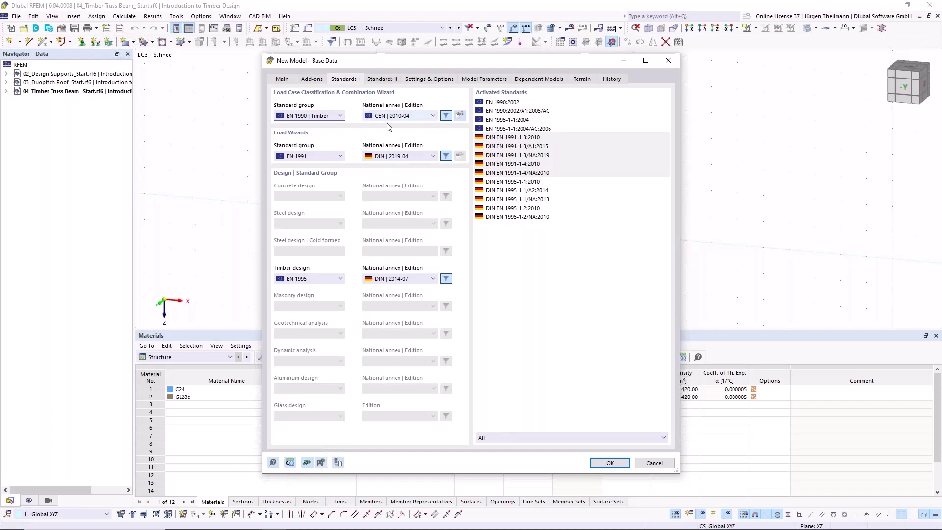
Step: Set the national annex to CEN | 2015-09 for the load wizards and CEN | 2014-05 for timber design, and accept the base data
{"action": "left_click", "coordinate": [432, 156]}
{"action": "left_click", "coordinate": [423, 169]}
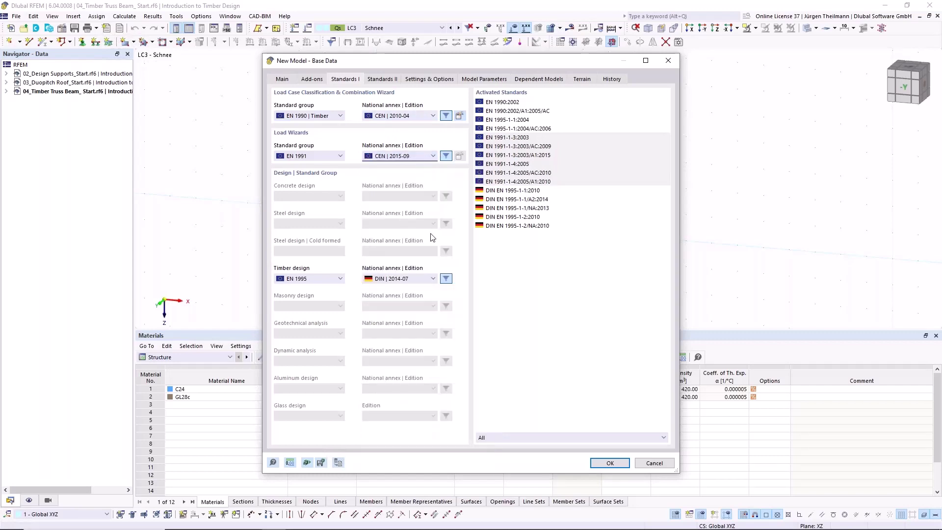
{"action": "left_click", "coordinate": [433, 279]}
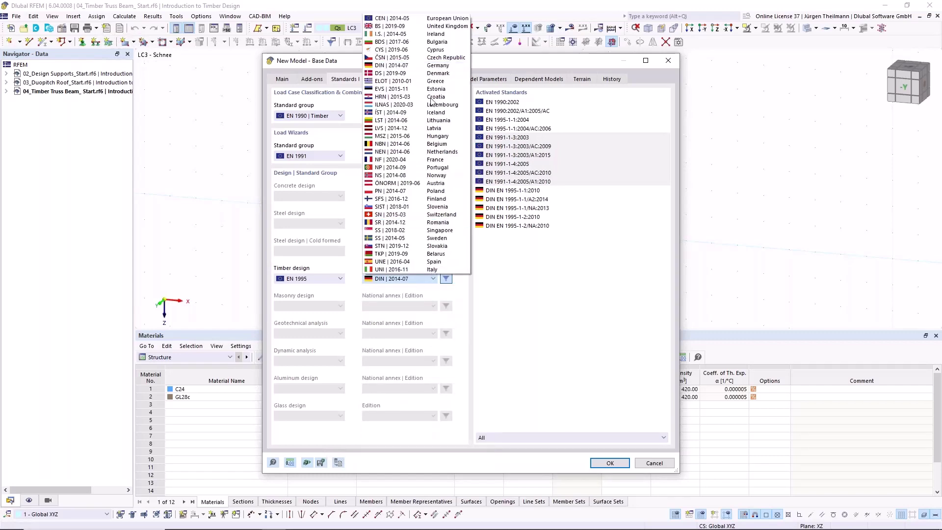
{"action": "left_click", "coordinate": [399, 20]}
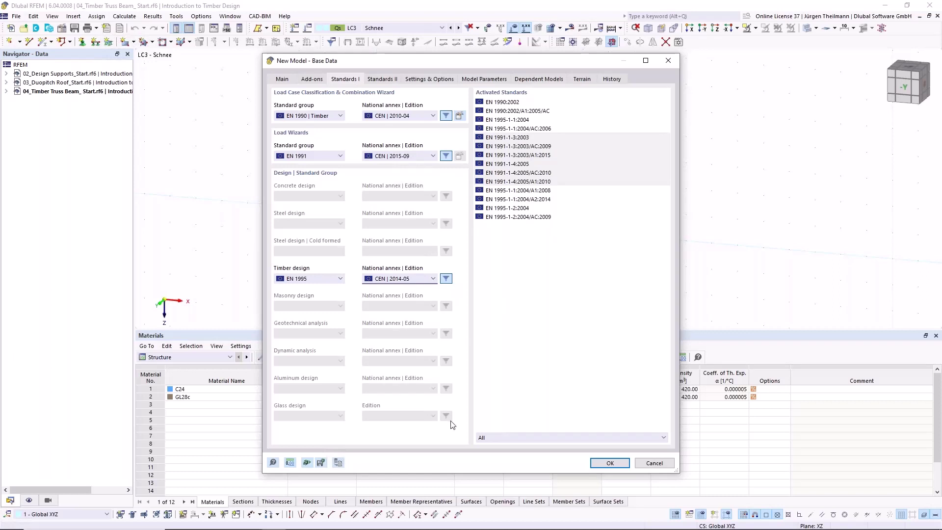
{"action": "left_click", "coordinate": [613, 467]}
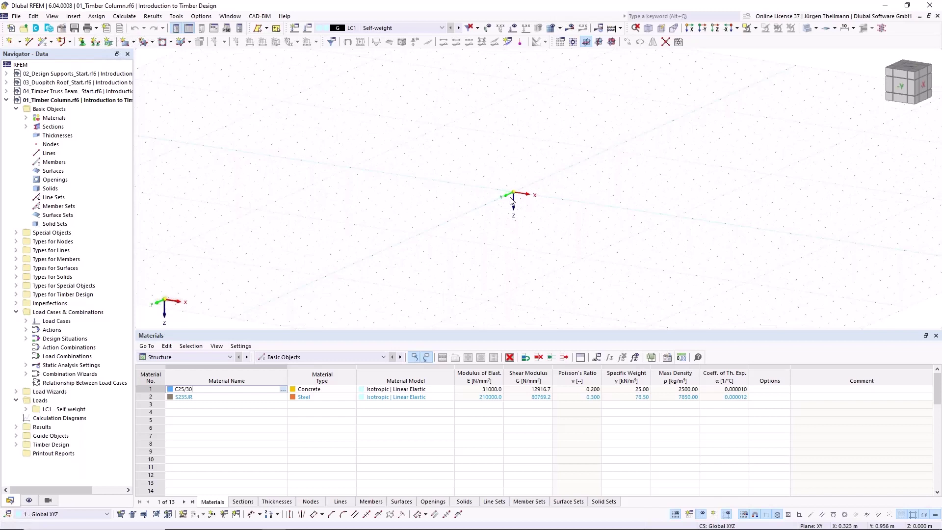
Step: Start a single member perpendicular to the work plane and delete the unused IU_M1 section while editing its section
{"action": "left_click", "coordinate": [52, 43]}
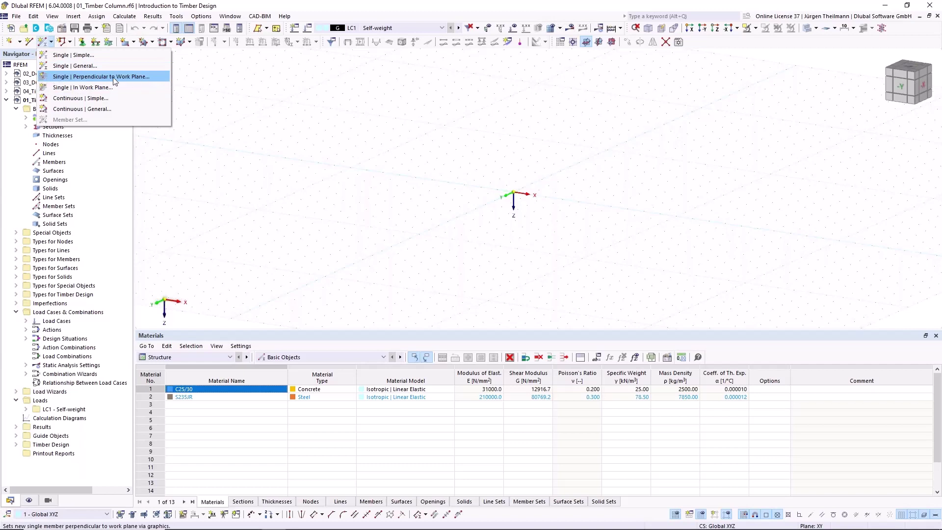
{"action": "left_click", "coordinate": [50, 77]}
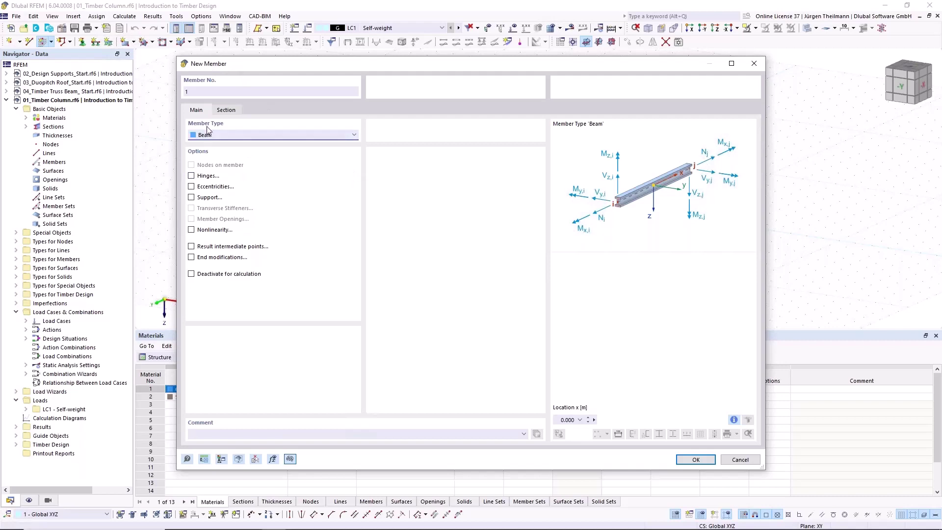
{"action": "left_click", "coordinate": [235, 112]}
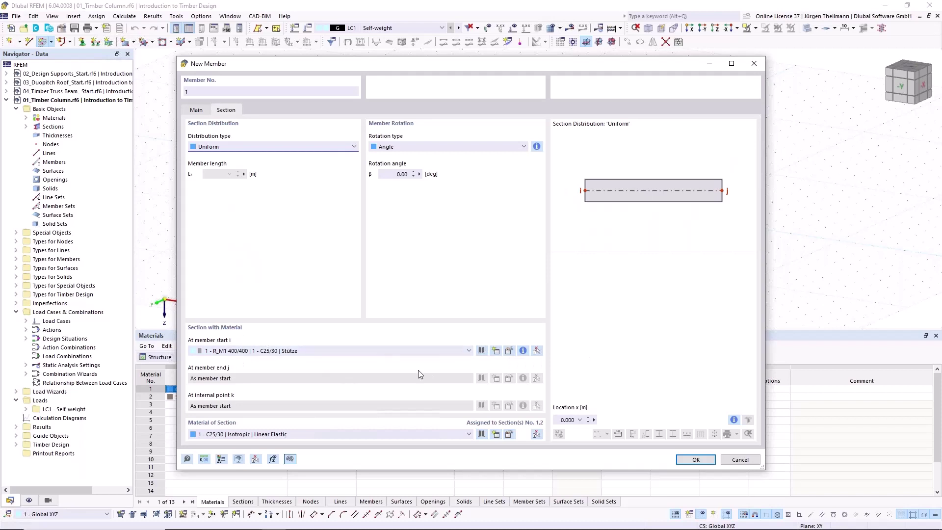
{"action": "left_click", "coordinate": [508, 350]}
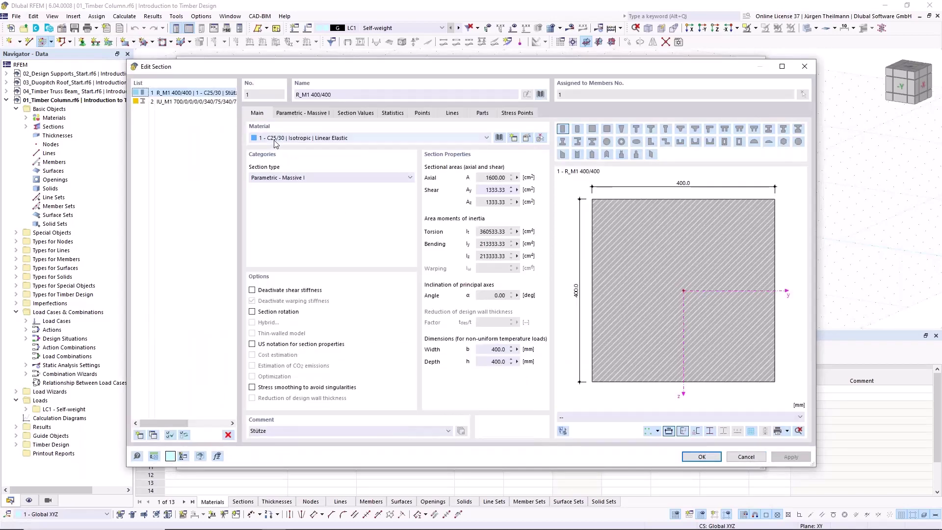
{"action": "left_click", "coordinate": [146, 102]}
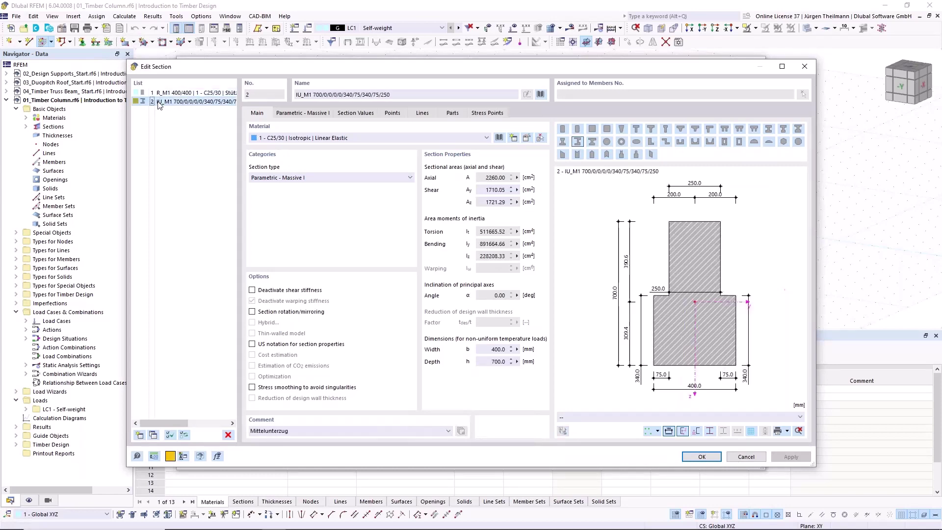
{"action": "left_click", "coordinate": [228, 434]}
{"action": "left_click", "coordinate": [480, 304]}
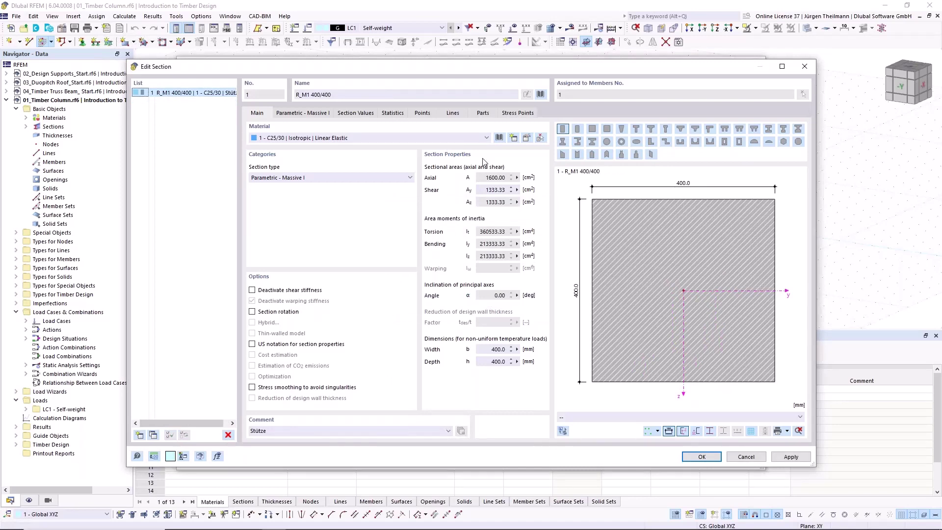
Step: Choose the massive rectangle shape for the section and delete the unused S235JR steel from the material list
{"action": "left_click", "coordinate": [564, 130]}
{"action": "left_click", "coordinate": [528, 138]}
{"action": "left_click", "coordinate": [221, 99]}
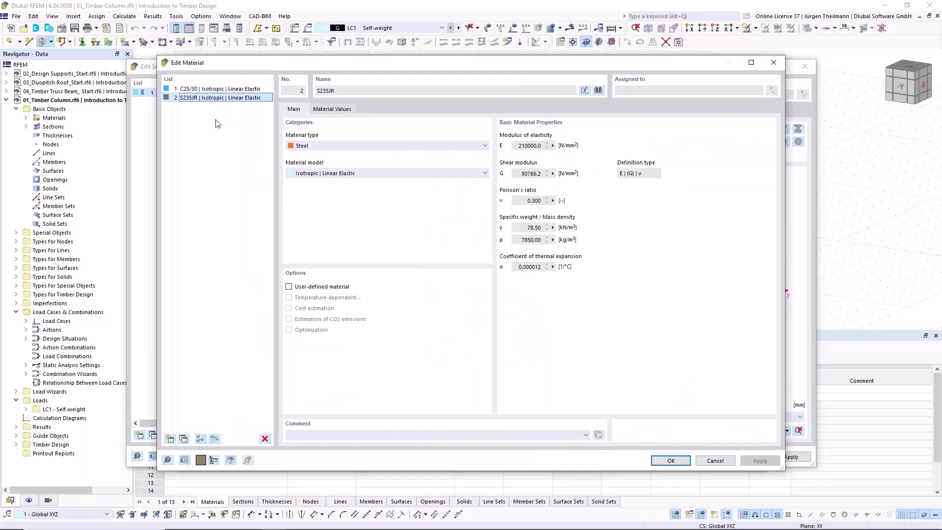
{"action": "left_click", "coordinate": [265, 438]}
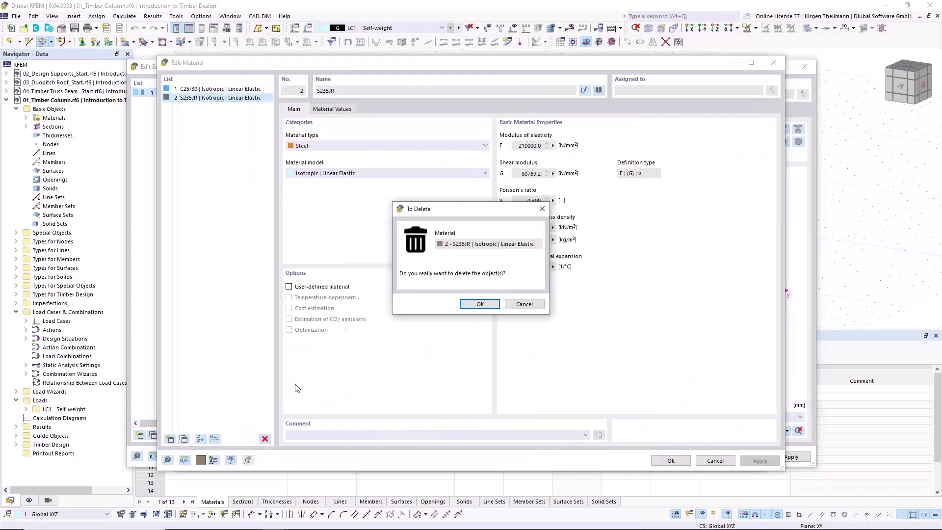
{"action": "left_click", "coordinate": [478, 308]}
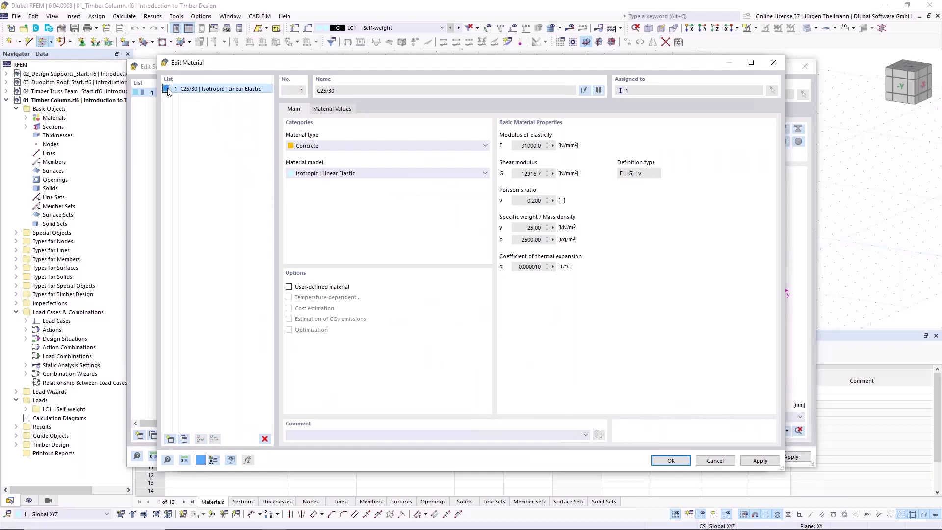
Step: Replace the C25/30 concrete with Softwood C grade C24 from the library, filtered by European Union and Timber
{"action": "left_click", "coordinate": [597, 91]}
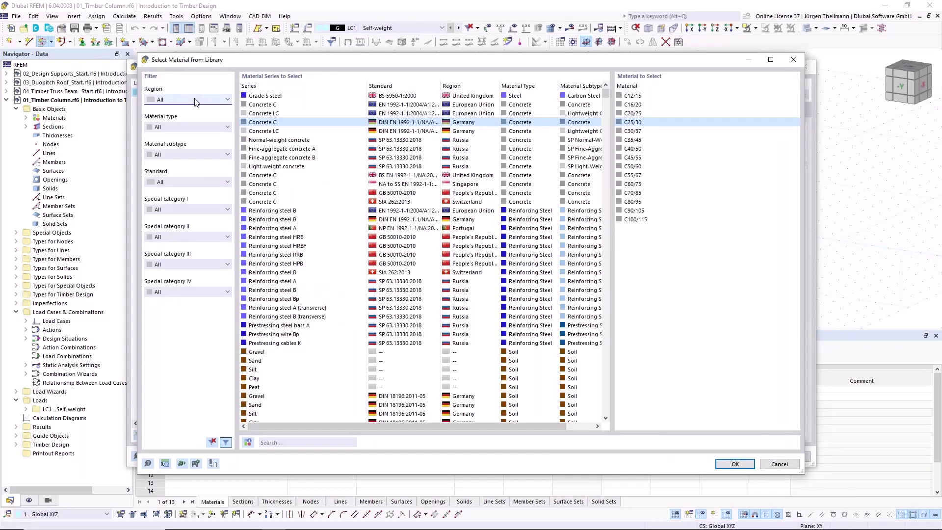
{"action": "left_click", "coordinate": [195, 101]}
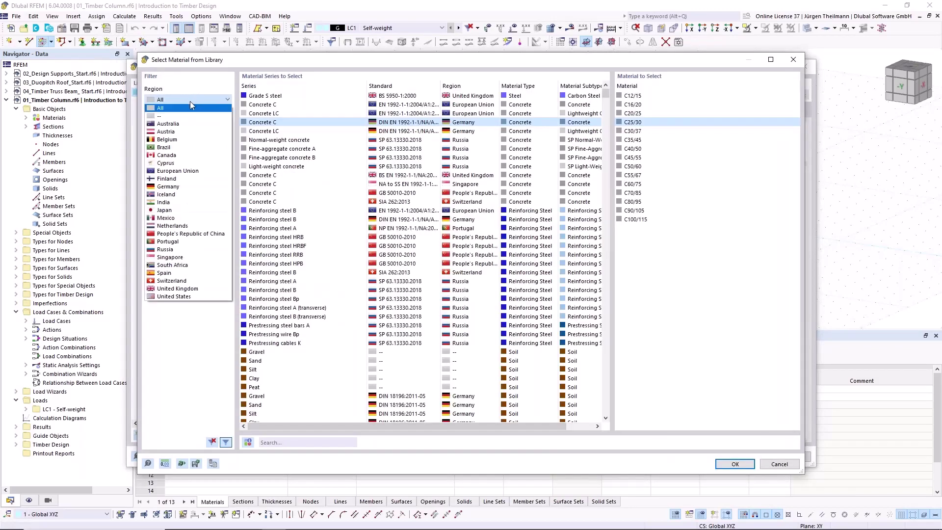
{"action": "left_click", "coordinate": [178, 171]}
{"action": "left_click", "coordinate": [199, 128]}
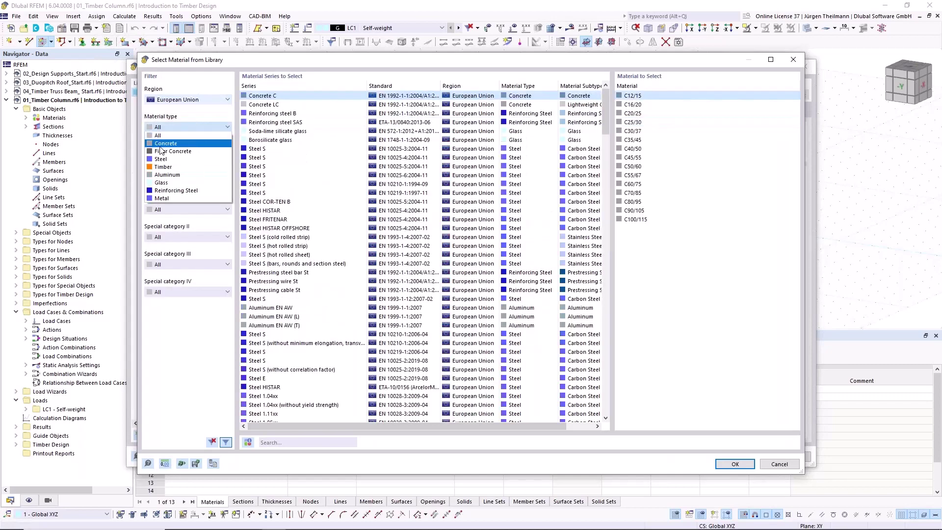
{"action": "left_click", "coordinate": [163, 184]}
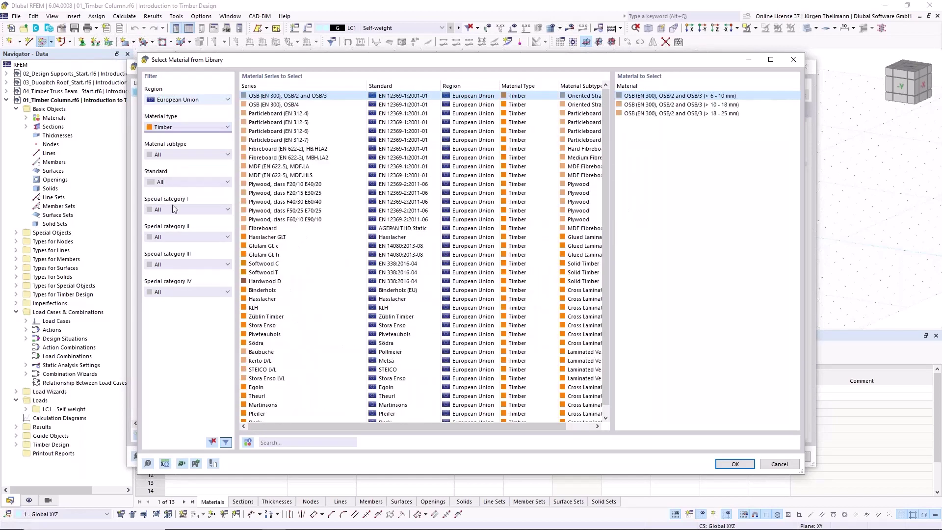
{"action": "left_click", "coordinate": [263, 265]}
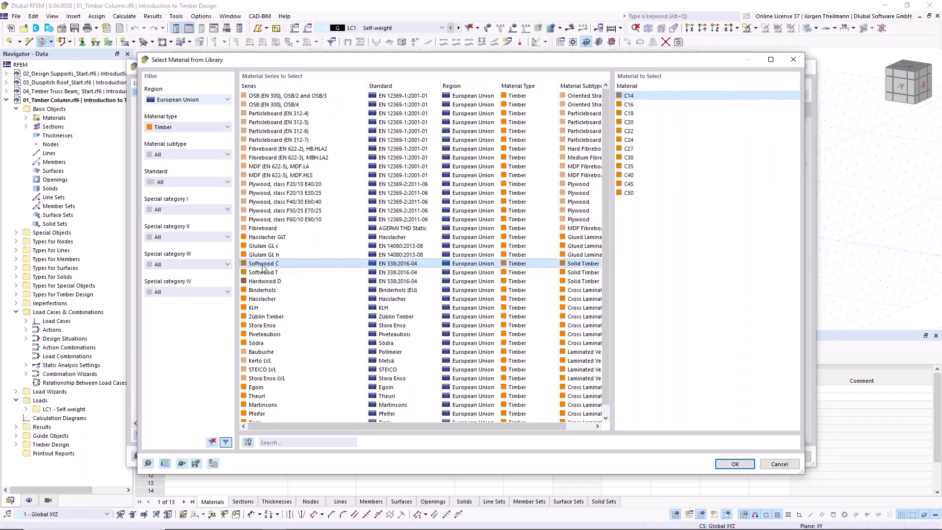
{"action": "left_click", "coordinate": [648, 142]}
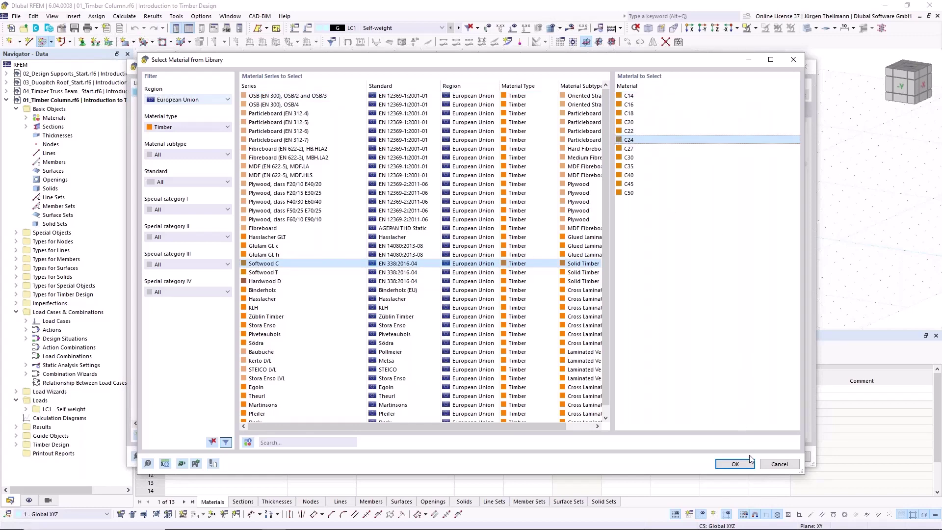
{"action": "left_click", "coordinate": [731, 464]}
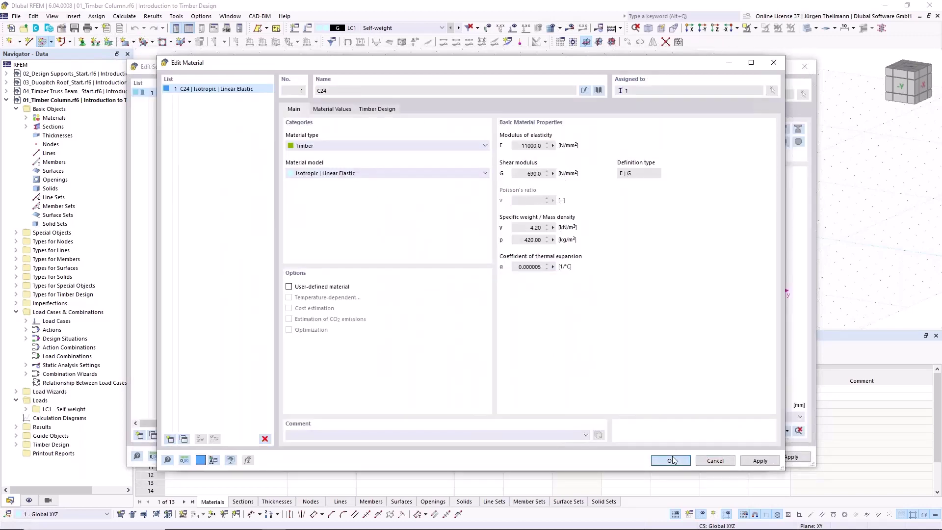
{"action": "key", "text": "Return"}
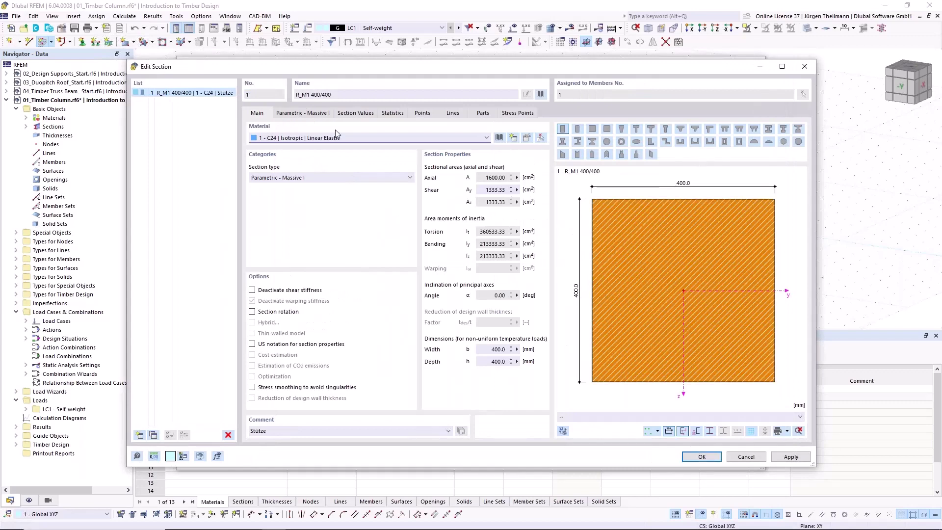
Step: Set the rectangular section's width b to 160 mm and height h to 200 mm, and accept the new member's definition
{"action": "left_click", "coordinate": [312, 113]}
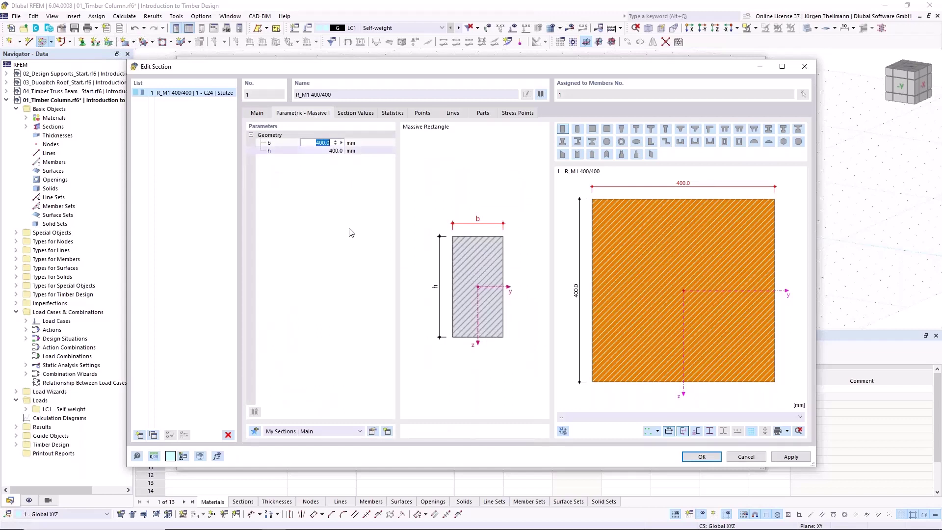
{"action": "type", "text": "160"}
{"action": "key", "text": "Tab"}
{"action": "type", "text": "2"}
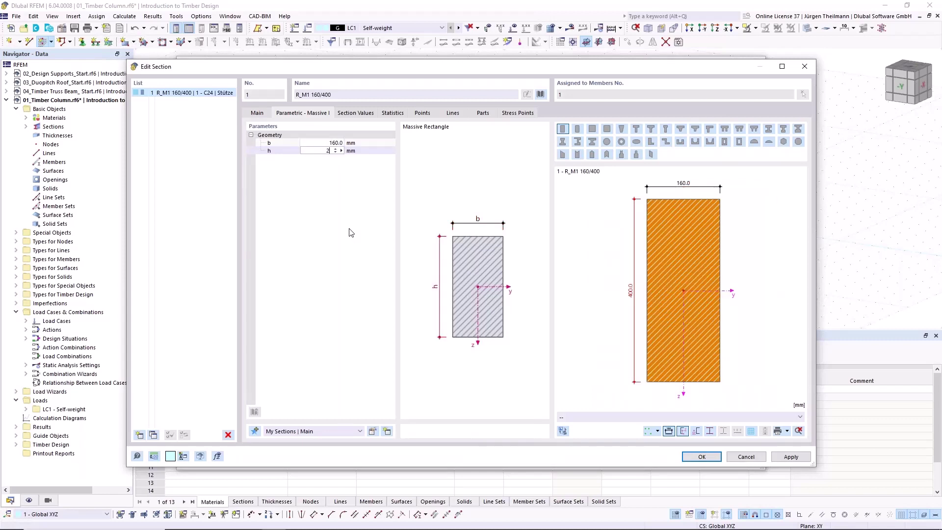
{"action": "key", "text": "Return"}
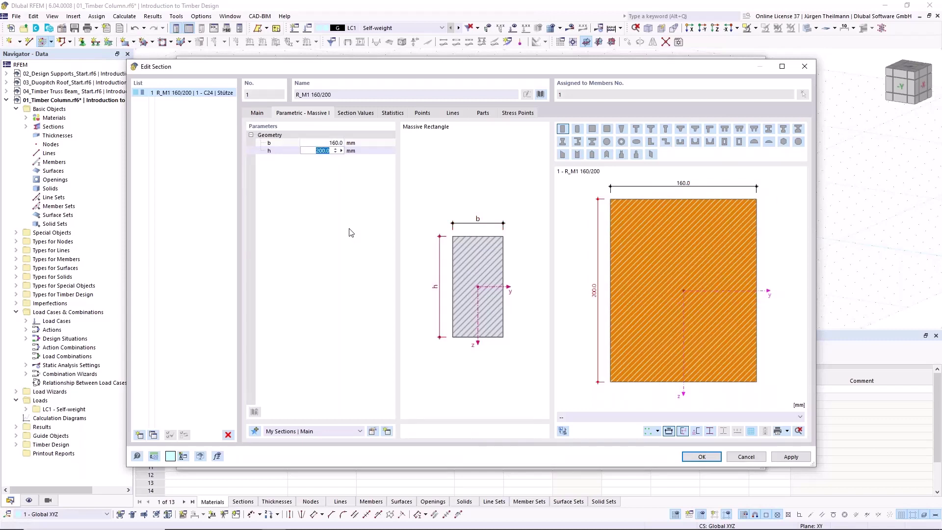
{"action": "left_click", "coordinate": [702, 456]}
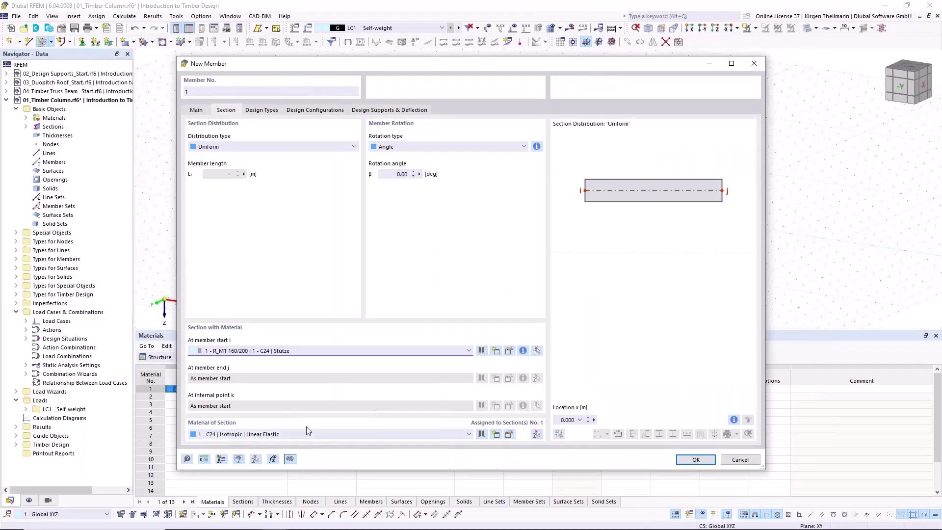
{"action": "left_click", "coordinate": [696, 460]}
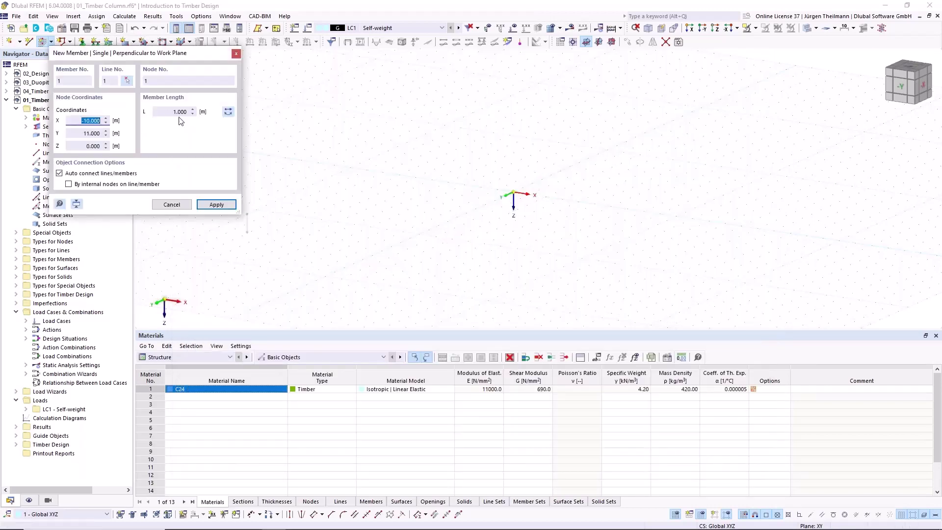
Step: Set the member length to 4 m, reverse its direction, and place the vertical member at X -1, Y -1, Z 0 m
{"action": "left_click", "coordinate": [167, 111]}
{"action": "left_click", "coordinate": [230, 115]}
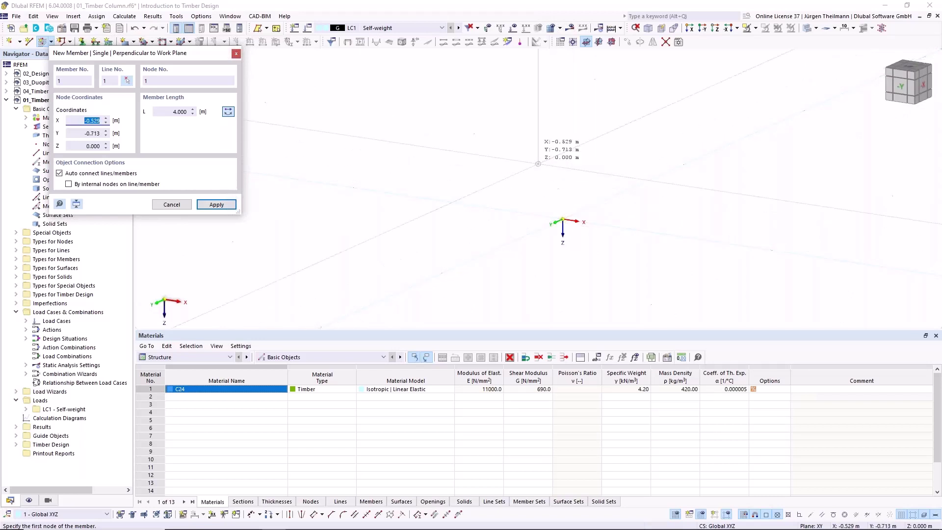
{"action": "scroll", "coordinate": [538, 164], "scroll_direction": "down", "scroll_amount": 3}
{"action": "scroll", "coordinate": [538, 164], "scroll_direction": "down", "scroll_amount": 1}
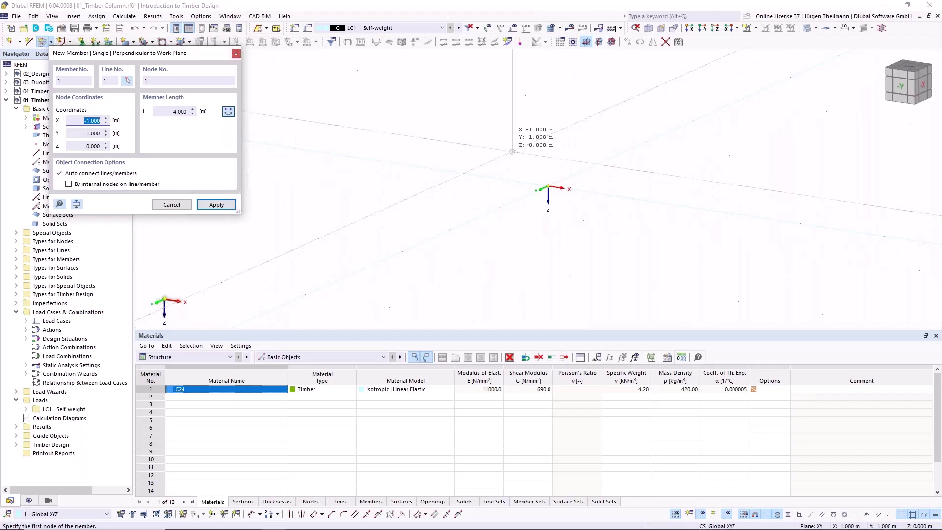
{"action": "left_click", "coordinate": [511, 152]}
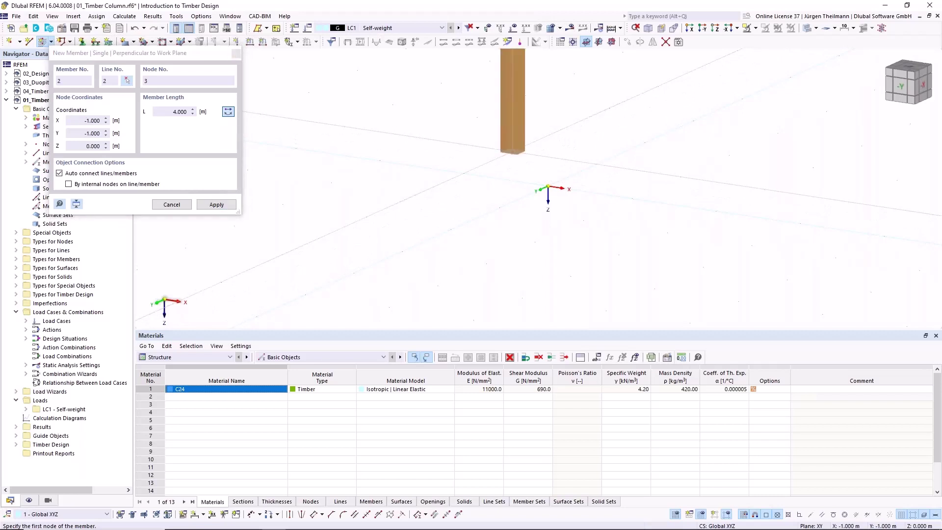
{"action": "scroll", "coordinate": [460, 204], "scroll_direction": "down", "scroll_amount": 3}
{"action": "right_click", "coordinate": [460, 205]}
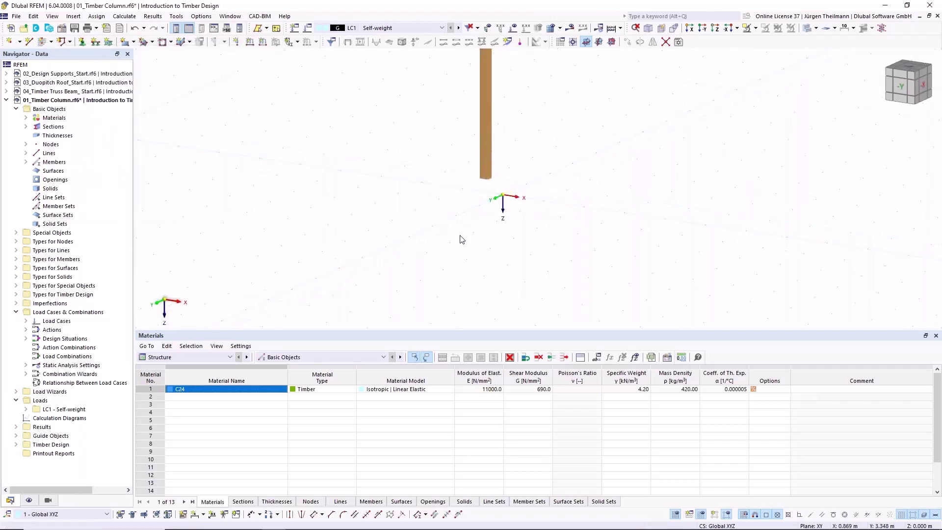
Step: Move the column 1 m in X and 1 m in Y, picking the displacement vector from its base node to the global origin
{"action": "scroll", "coordinate": [461, 239], "scroll_direction": "down", "scroll_amount": 3}
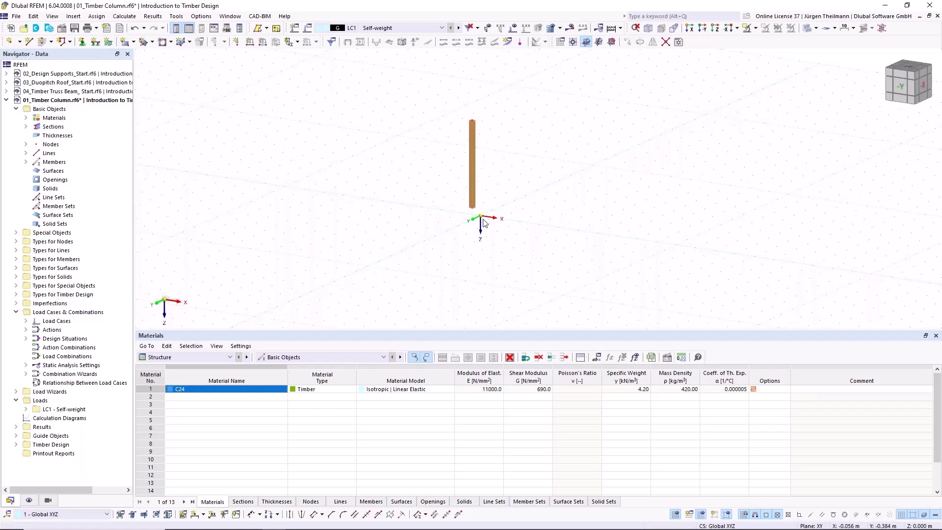
{"action": "scroll", "coordinate": [476, 214], "scroll_direction": "up", "scroll_amount": 3}
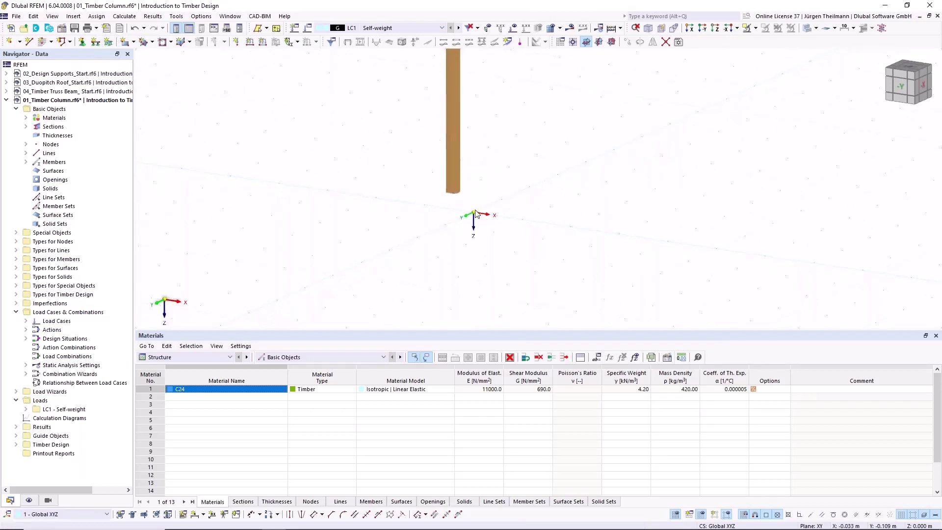
{"action": "middle_click_drag", "start_coordinate": [476, 210], "coordinate": [475, 238]}
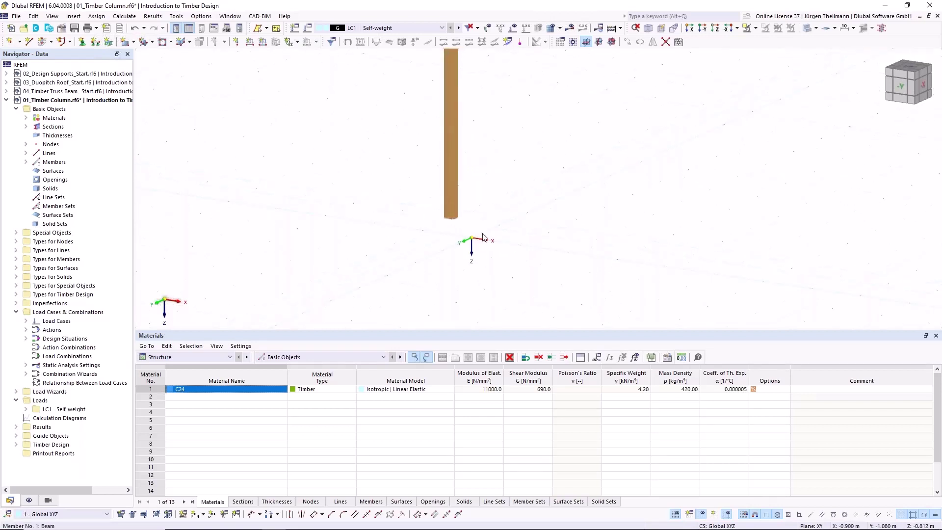
{"action": "scroll", "coordinate": [445, 235], "scroll_direction": "down", "scroll_amount": 3}
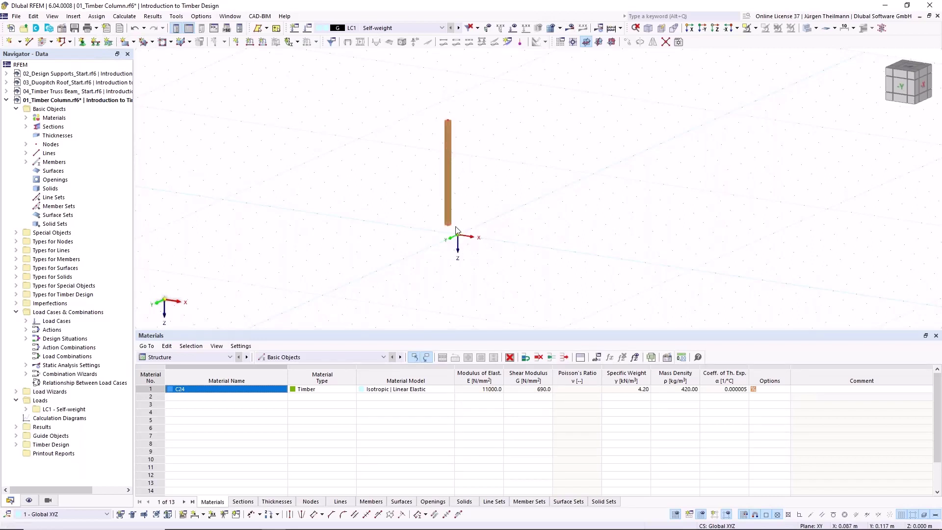
{"action": "left_click_drag", "start_coordinate": [397, 81], "coordinate": [534, 291]}
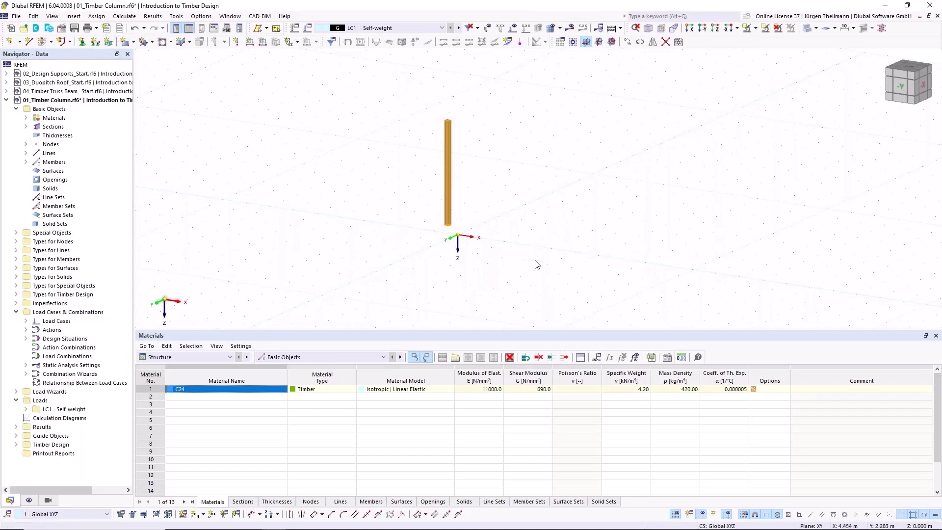
{"action": "left_click", "coordinate": [628, 43]}
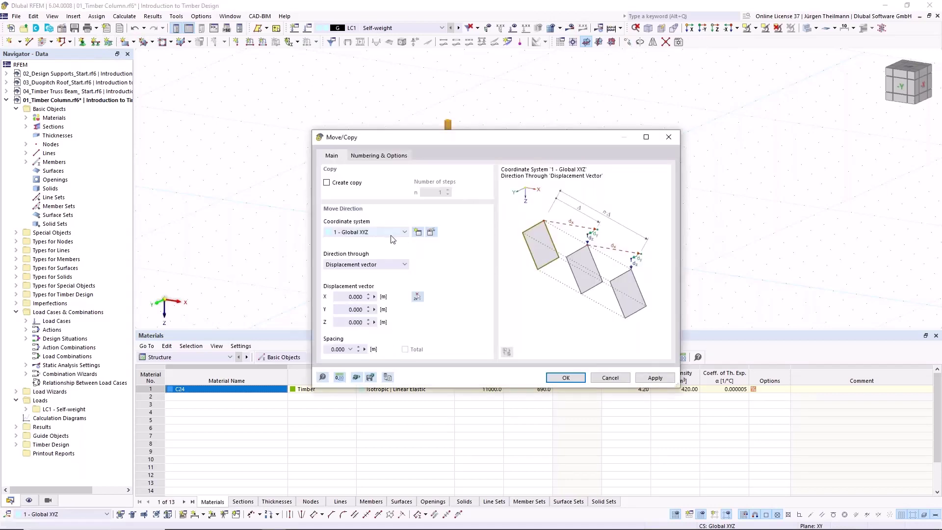
{"action": "left_click", "coordinate": [417, 296]}
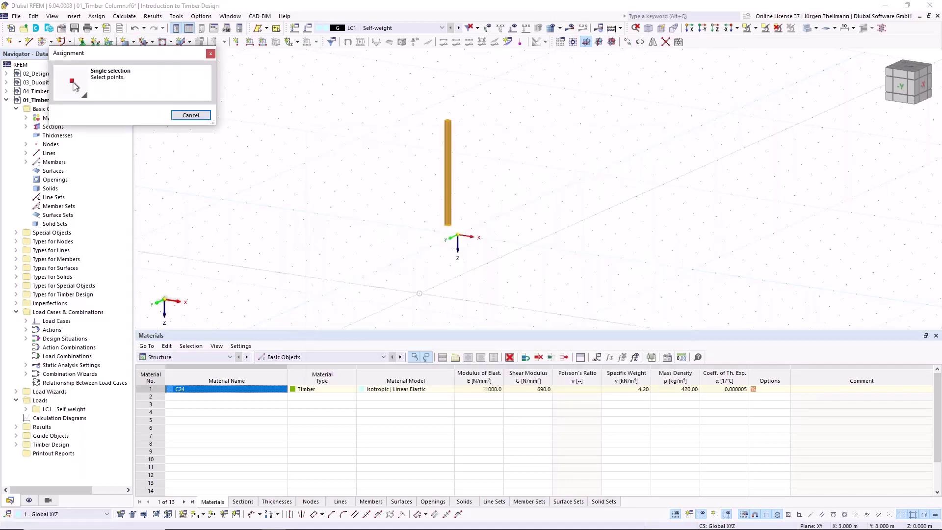
{"action": "scroll", "coordinate": [480, 205], "scroll_direction": "up", "scroll_amount": 2}
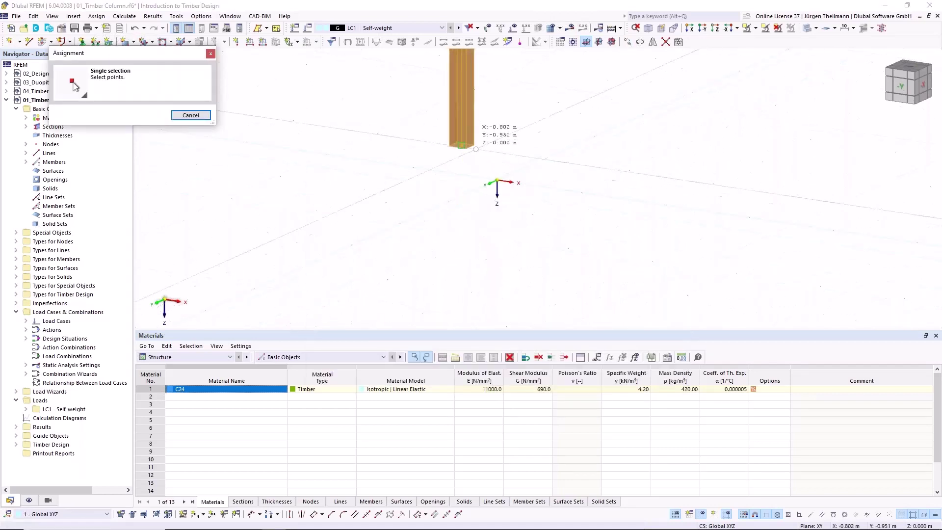
{"action": "left_click", "coordinate": [461, 145]}
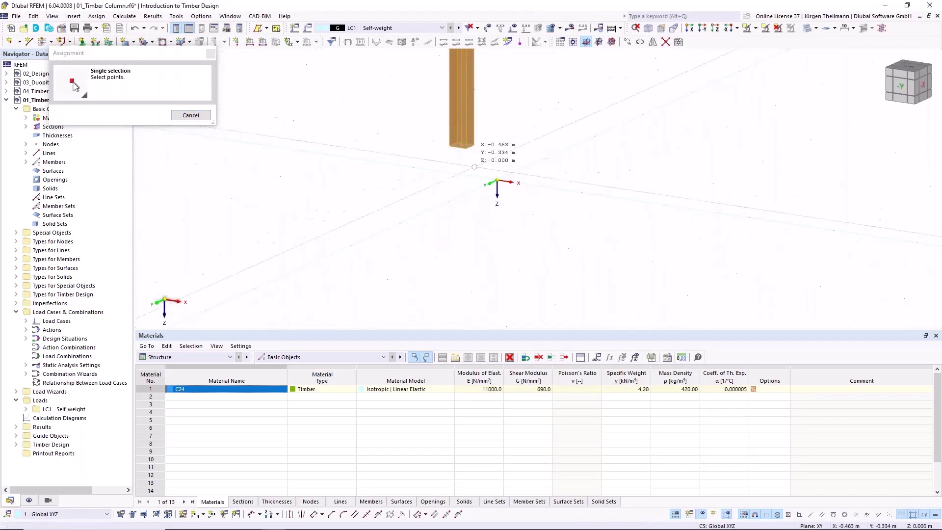
{"action": "left_click", "coordinate": [497, 181]}
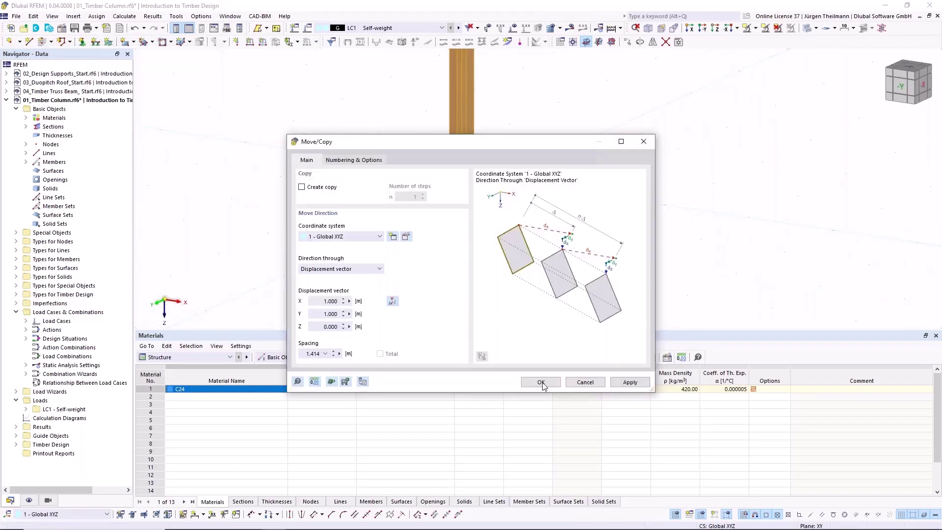
{"action": "left_click", "coordinate": [540, 382]}
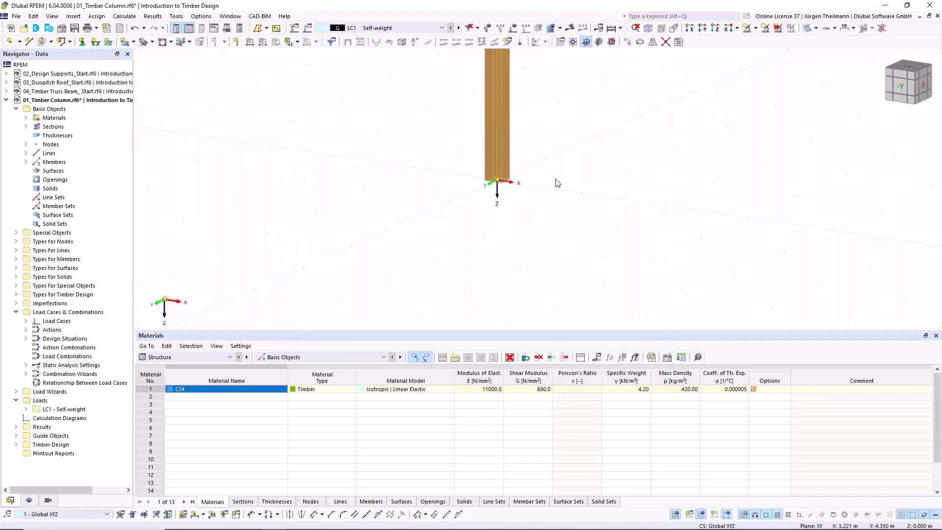
{"action": "key", "text": "ctrl+z"}
{"action": "scroll", "coordinate": [387, 226], "scroll_direction": "down", "scroll_amount": 3}
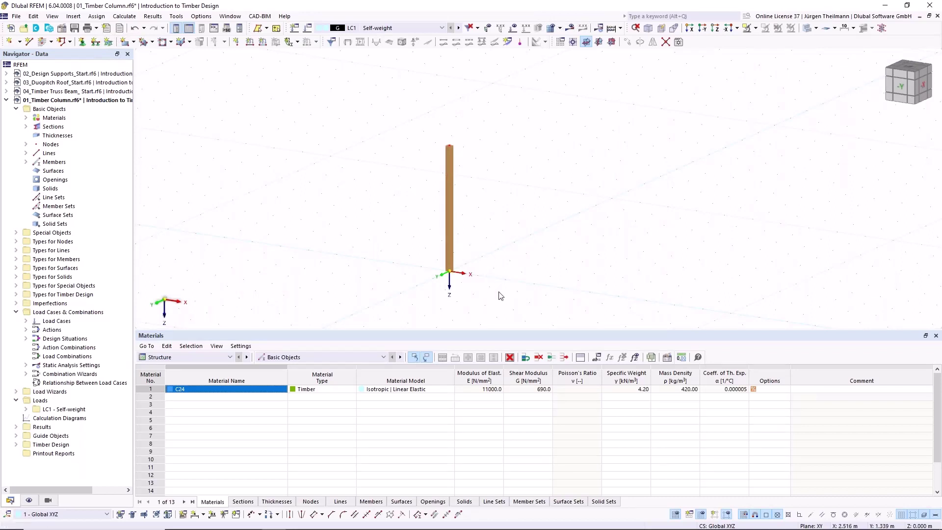
Step: Edit the Hinged nodal support type to also restrain rotation about X (φX)
{"action": "left_click", "coordinate": [82, 43]}
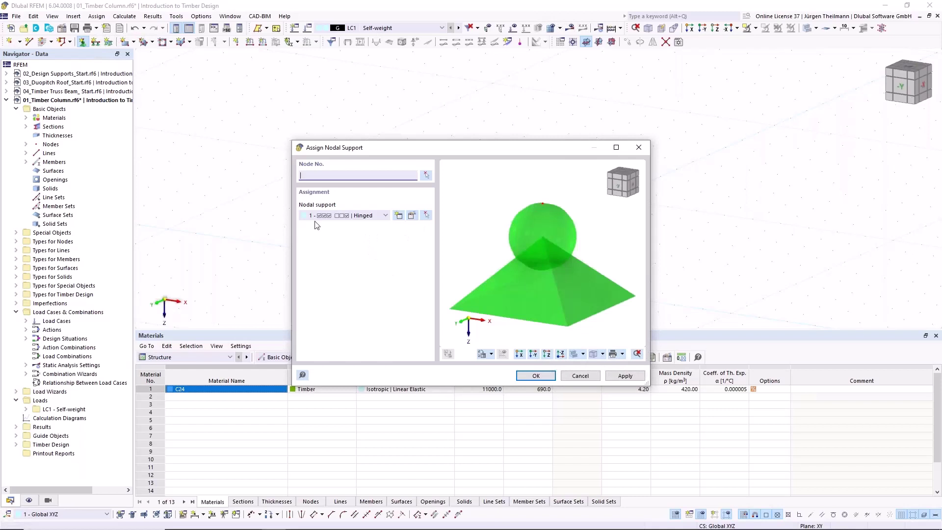
{"action": "left_click", "coordinate": [411, 217]}
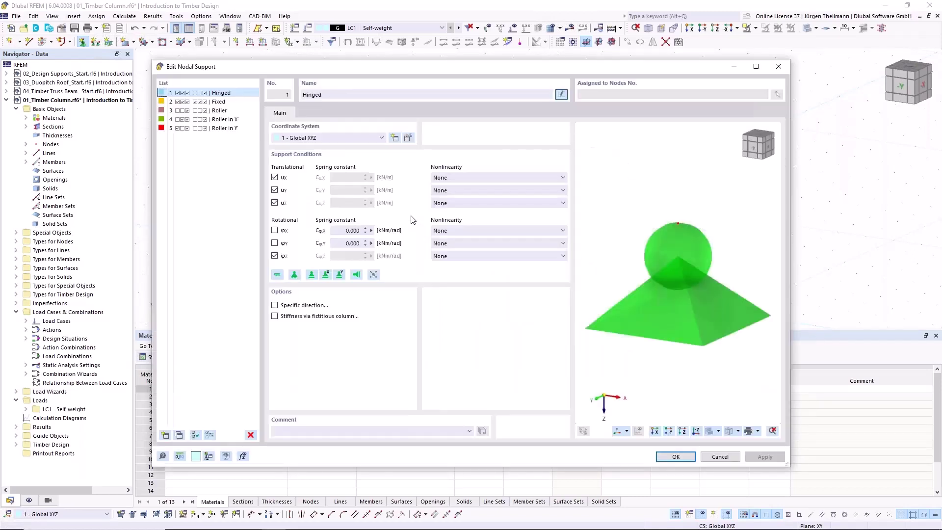
{"action": "left_click", "coordinate": [275, 230]}
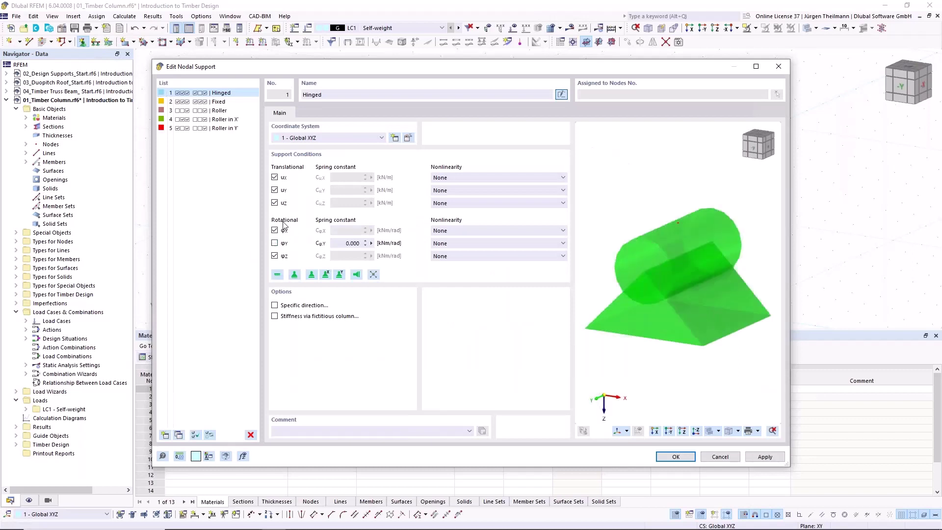
{"action": "left_click", "coordinate": [677, 457]}
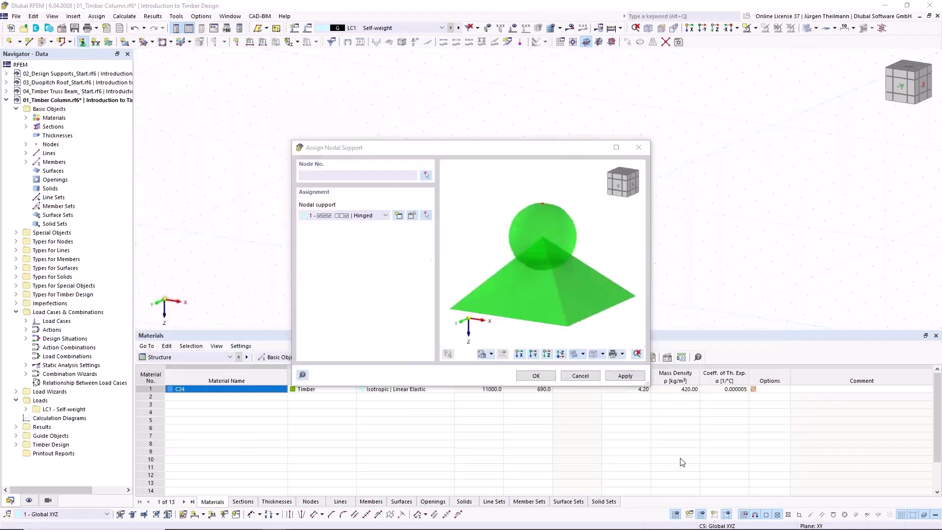
Step: Assign the modified Hinged nodal support to the column's base node
{"action": "left_click", "coordinate": [426, 176]}
{"action": "left_click_drag", "start_coordinate": [409, 247], "coordinate": [536, 327]}
{"action": "left_click", "coordinate": [146, 150]}
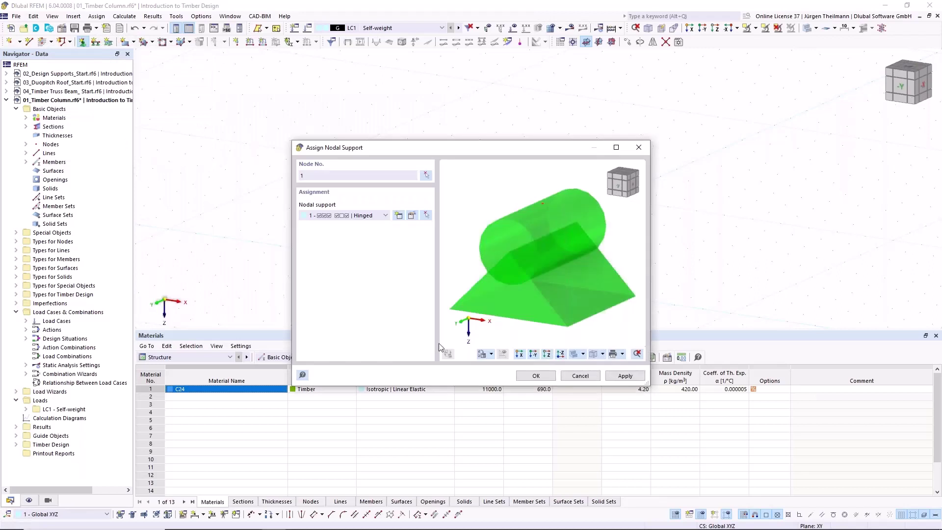
{"action": "left_click", "coordinate": [625, 376]}
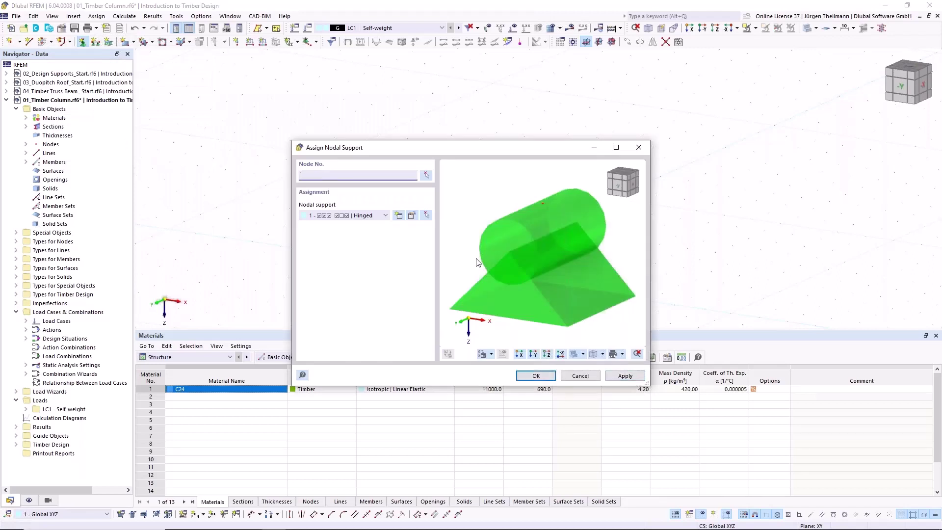
Step: Create a new nodal support type that restrains only translation uX and rotation φX, leaving uY, uZ, φY and φZ free
{"action": "left_click", "coordinate": [397, 216]}
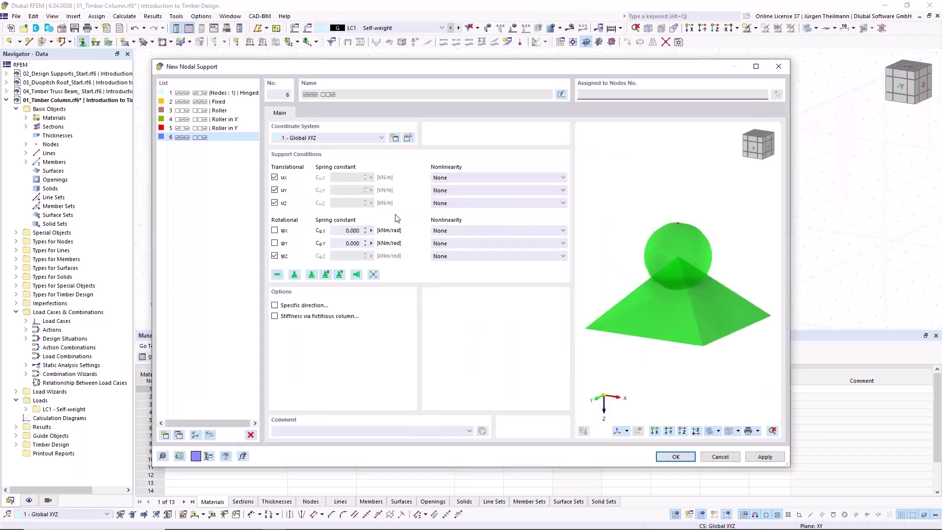
{"action": "left_click", "coordinate": [275, 231]}
{"action": "left_click", "coordinate": [275, 257]}
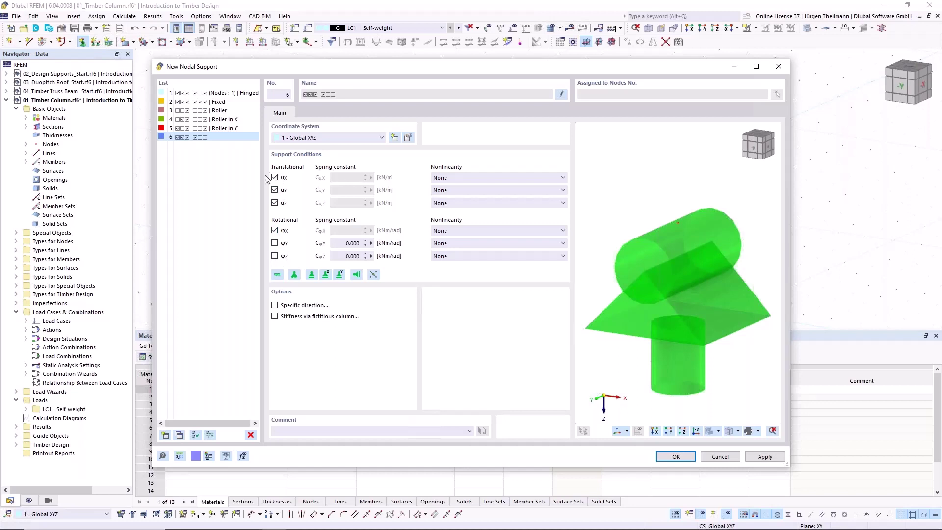
{"action": "left_click", "coordinate": [274, 202]}
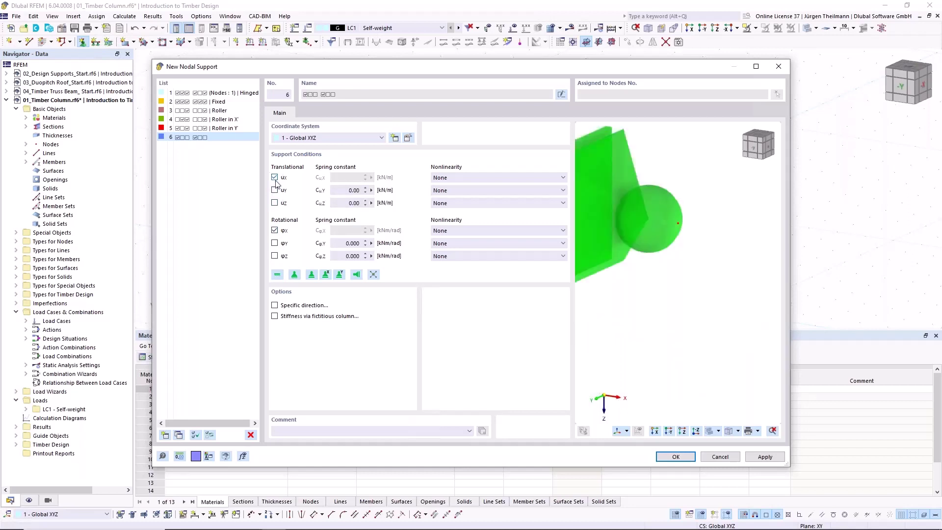
{"action": "left_click", "coordinate": [274, 190]}
{"action": "scroll", "coordinate": [652, 305], "scroll_direction": "down", "scroll_amount": 2}
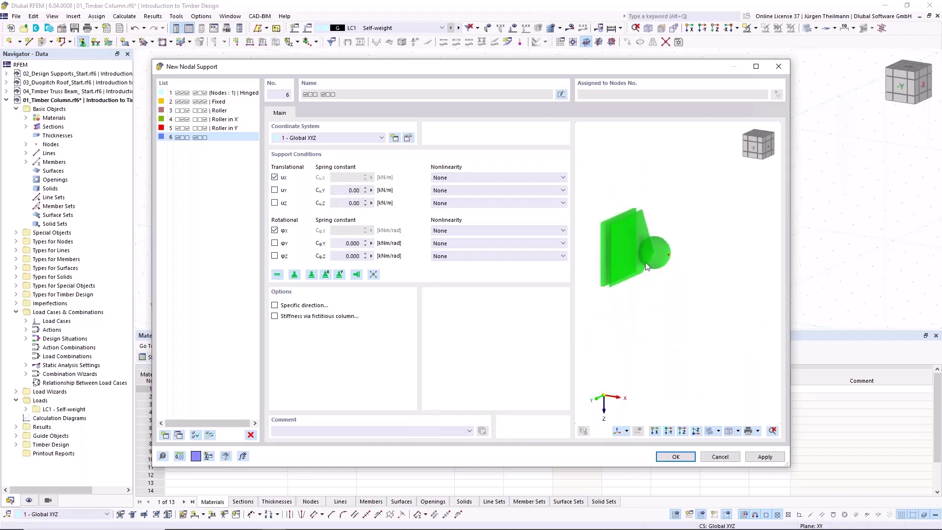
{"action": "middle_click_drag", "start_coordinate": [655, 241], "coordinate": [672, 275]}
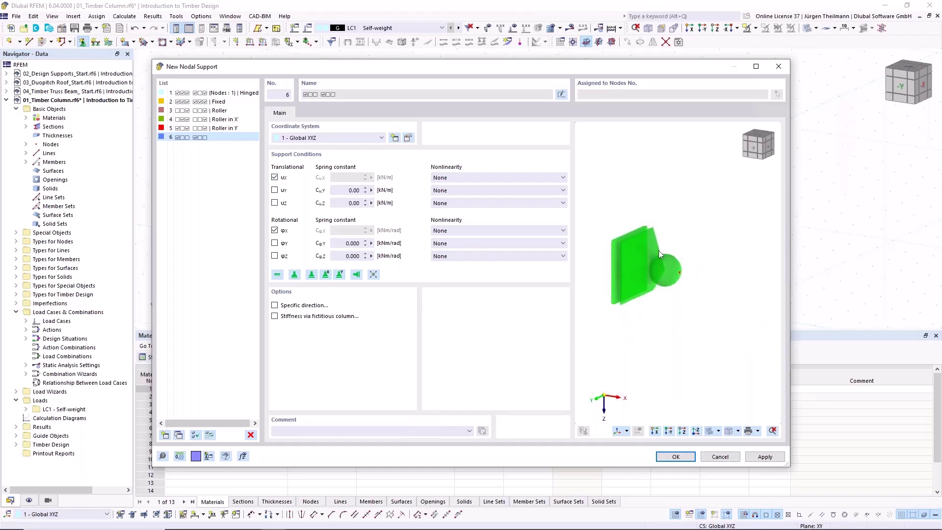
{"action": "left_click", "coordinate": [675, 457]}
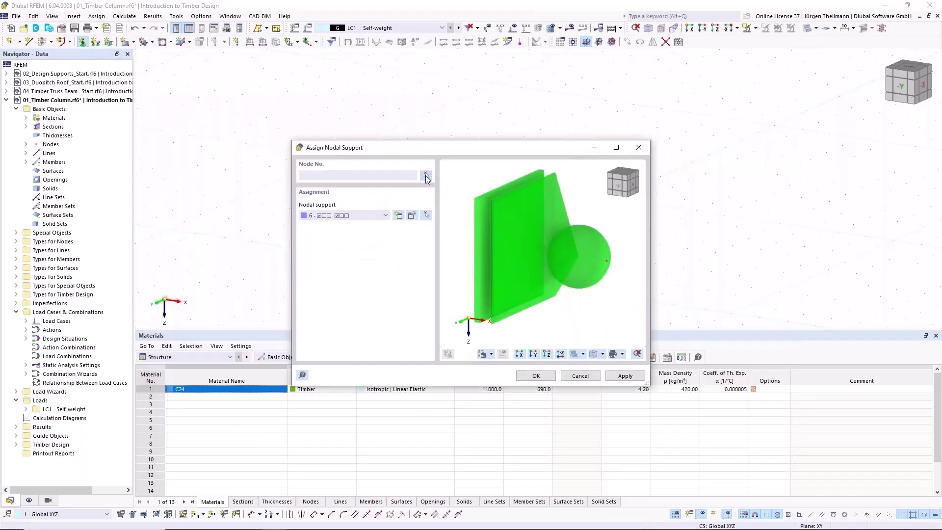
Step: Assign the new uX/φX nodal support to the column's top node
{"action": "left_click", "coordinate": [426, 176]}
{"action": "left_click_drag", "start_coordinate": [430, 129], "coordinate": [498, 185]}
{"action": "left_click", "coordinate": [146, 150]}
{"action": "left_click", "coordinate": [536, 375]}
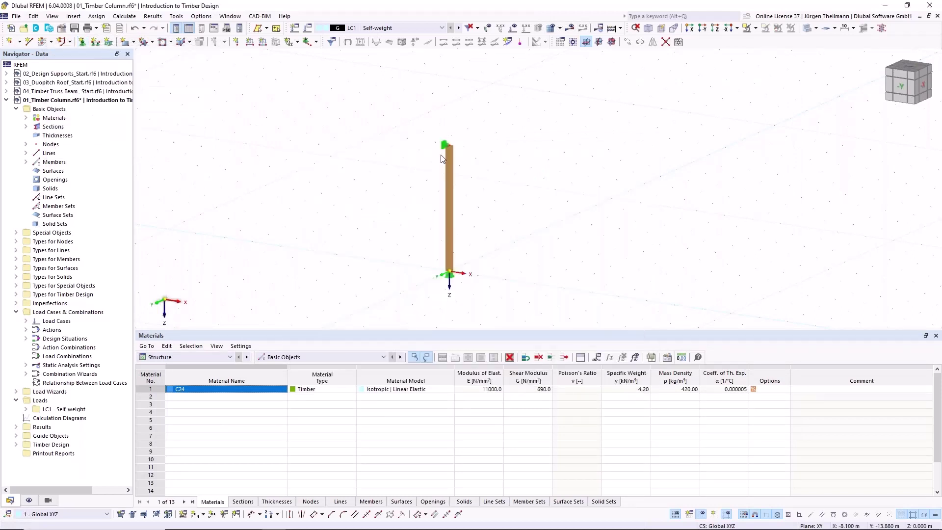
{"action": "scroll", "coordinate": [442, 158], "scroll_direction": "up", "scroll_amount": 4}
{"action": "scroll", "coordinate": [443, 158], "scroll_direction": "down", "scroll_amount": 4}
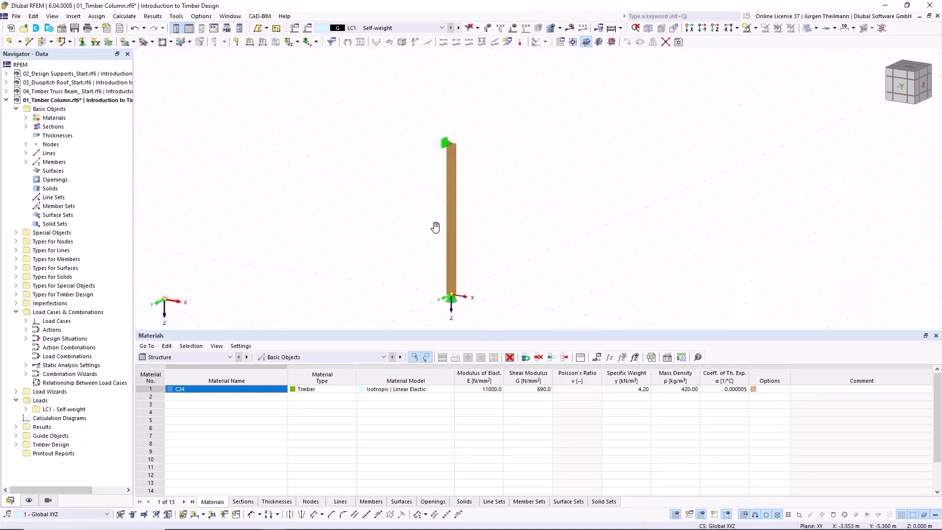
{"action": "scroll", "coordinate": [440, 220], "scroll_direction": "up", "scroll_amount": 1}
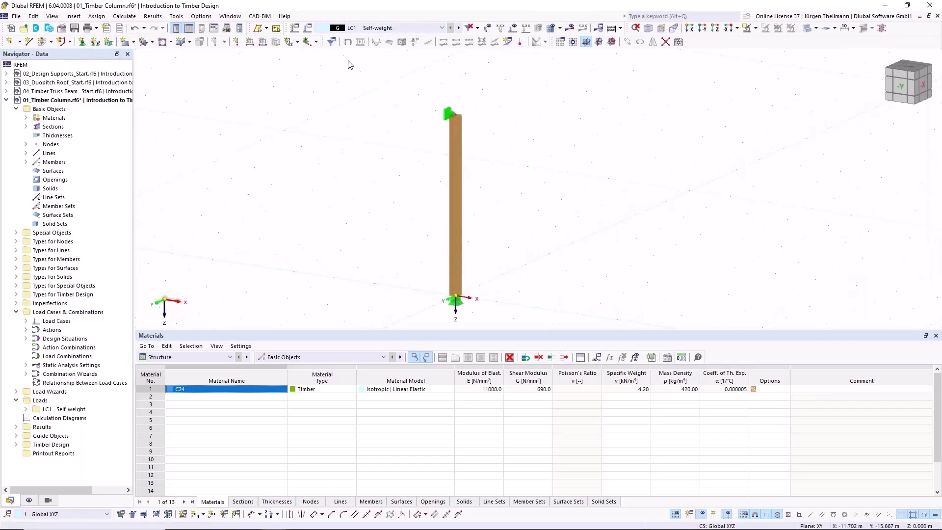
Step: Deactivate self-weight for load case LC1 and rename it to Design Load
{"action": "left_click", "coordinate": [310, 29]}
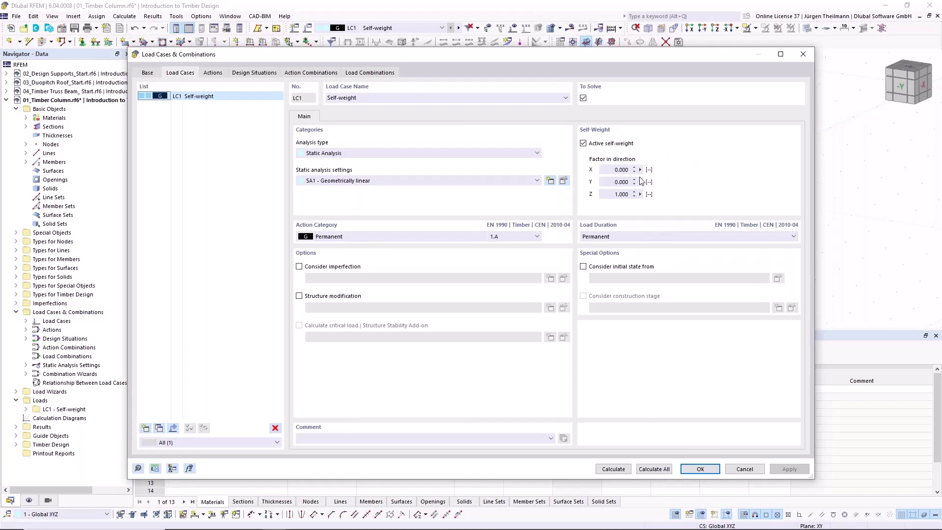
{"action": "left_click", "coordinate": [583, 143]}
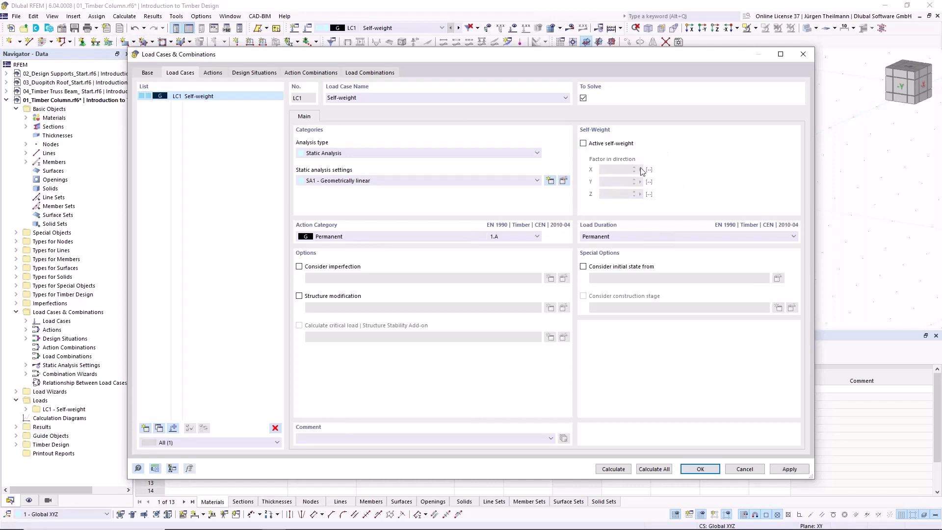
{"action": "left_click", "coordinate": [343, 97]}
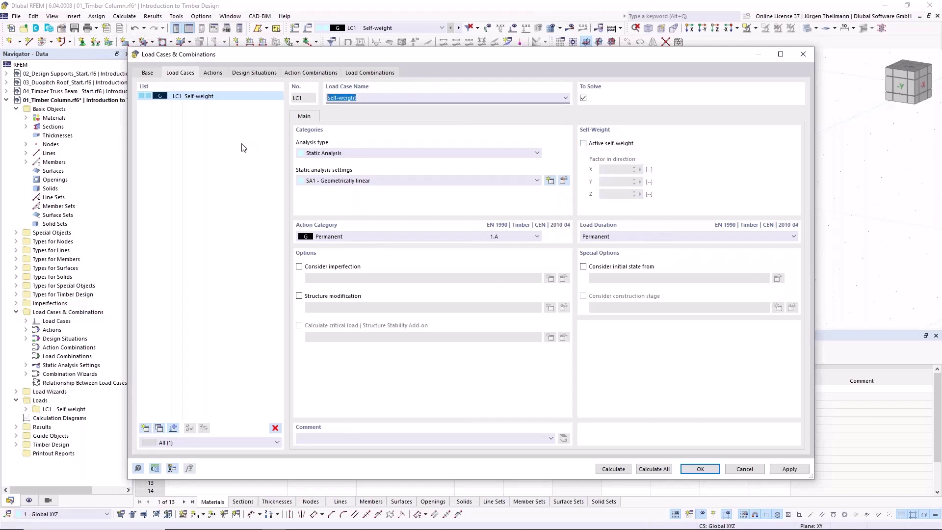
{"action": "type", "text": "Design Load"}
{"action": "key", "text": "Tab"}
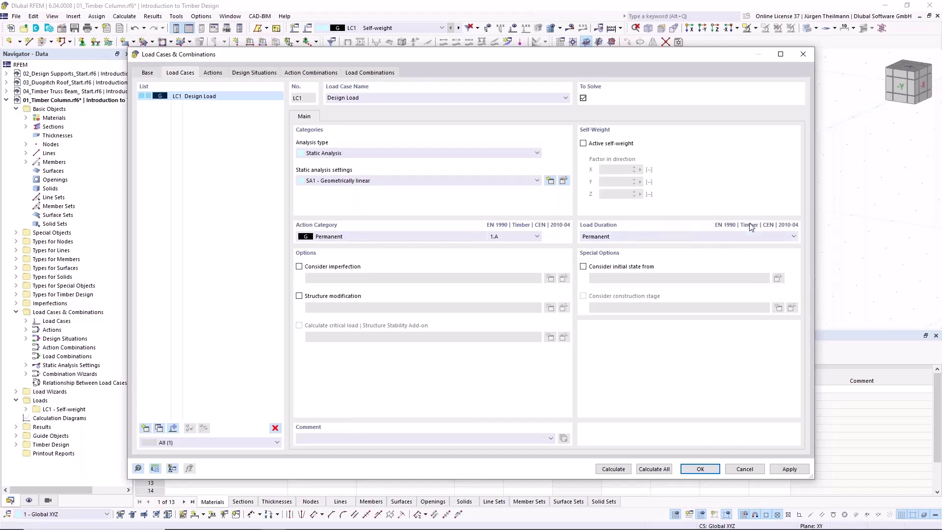
Step: Change the standard group for load classification to EN 1990, accept the reset, and check the settings of load case LC1
{"action": "left_click", "coordinate": [146, 73]}
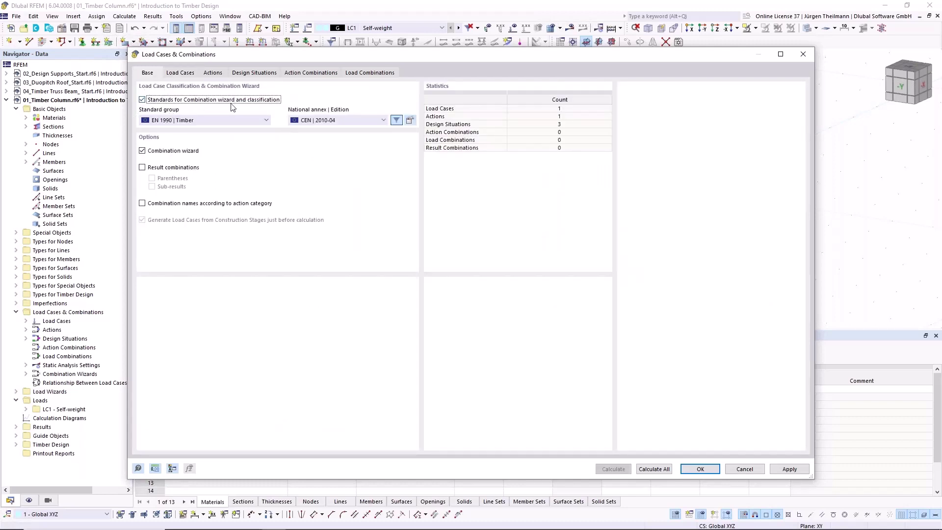
{"action": "left_click", "coordinate": [266, 120]}
{"action": "left_click", "coordinate": [157, 128]}
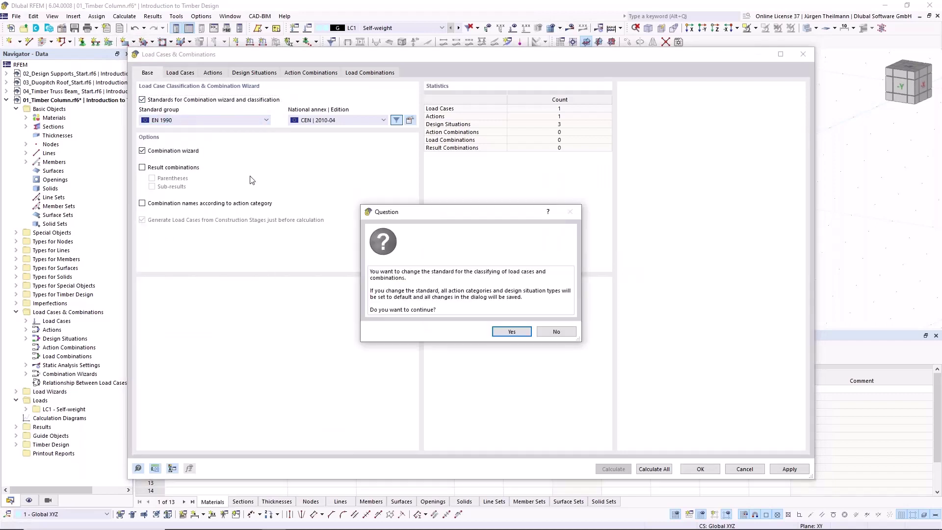
{"action": "left_click", "coordinate": [512, 332]}
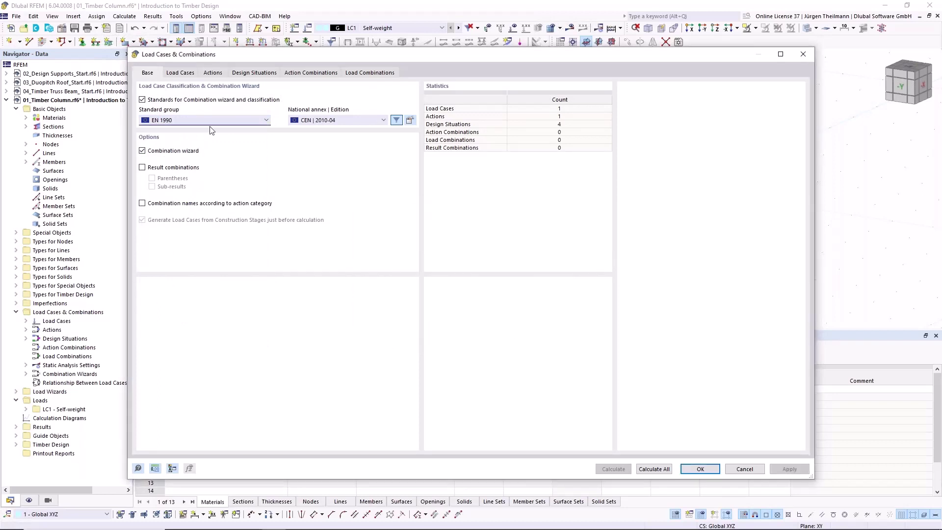
{"action": "left_click", "coordinate": [172, 74]}
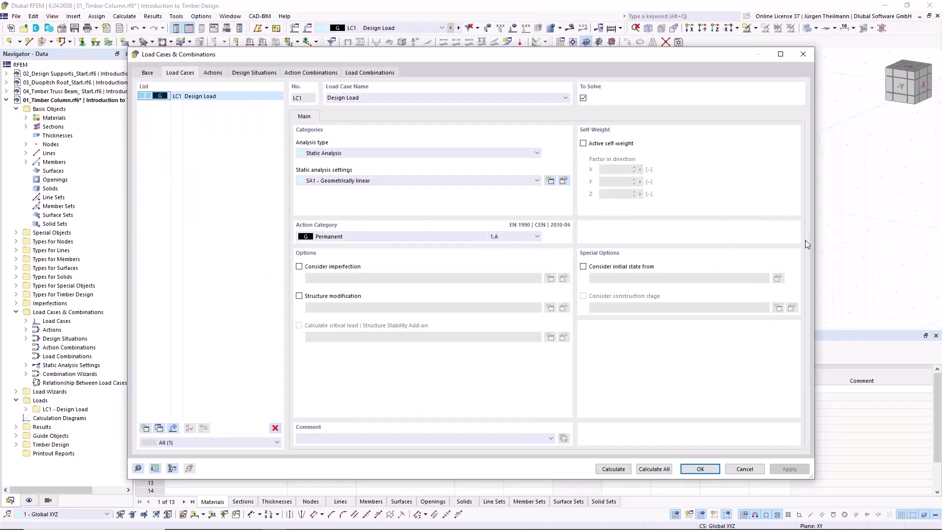
Step: Set the standard group for load classification back to EN 1990 | Timber and accept the reset of action categories
{"action": "left_click", "coordinate": [145, 74]}
{"action": "left_click", "coordinate": [155, 121]}
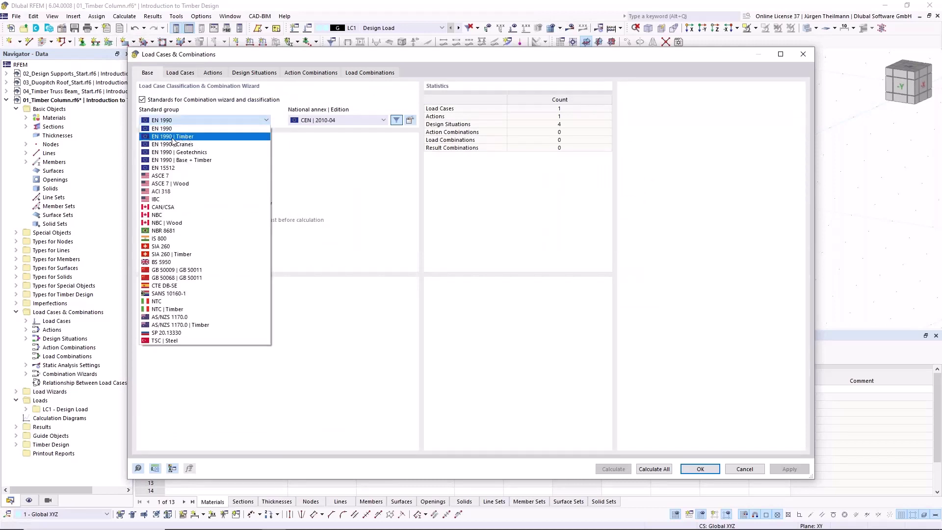
{"action": "key", "text": "Escape"}
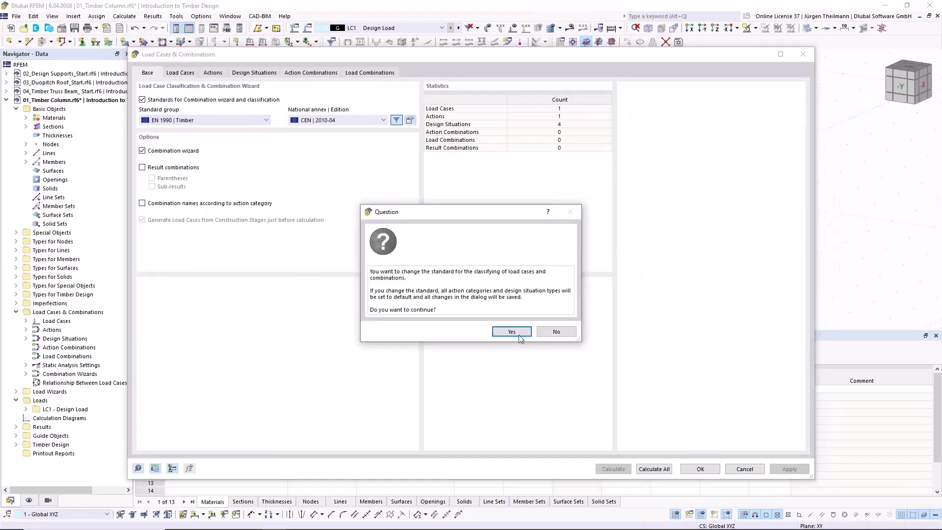
{"action": "left_click", "coordinate": [515, 330]}
Step: Set the load duration of load case LC1 Design Load to Medium-term
{"action": "left_click", "coordinate": [188, 73]}
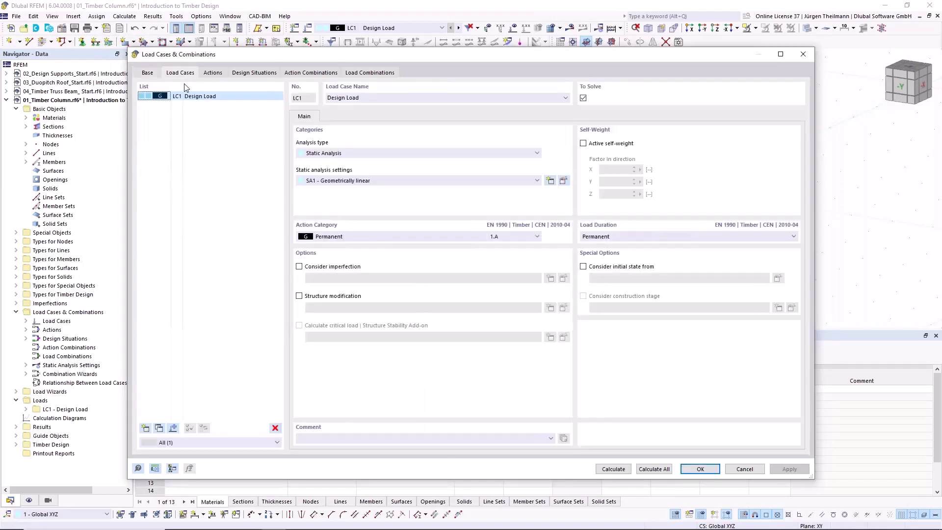
{"action": "left_click", "coordinate": [657, 237]}
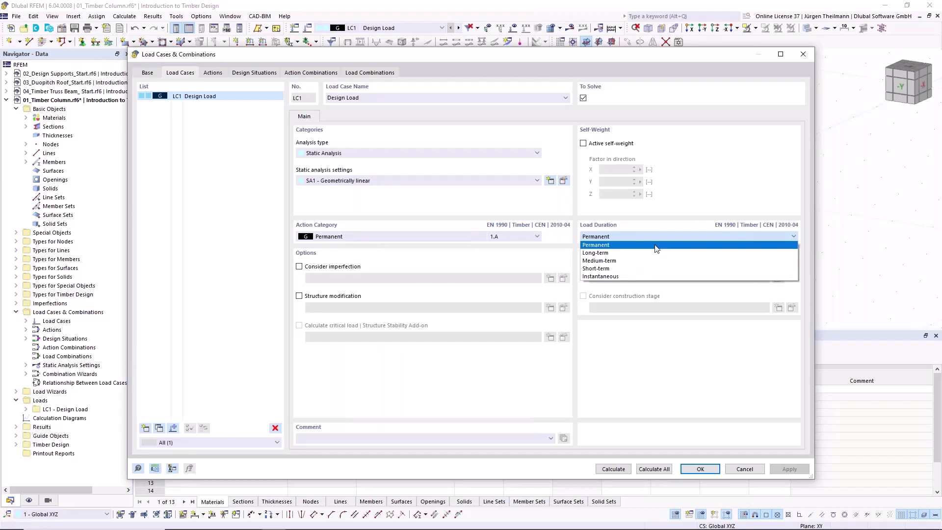
{"action": "left_click", "coordinate": [607, 266]}
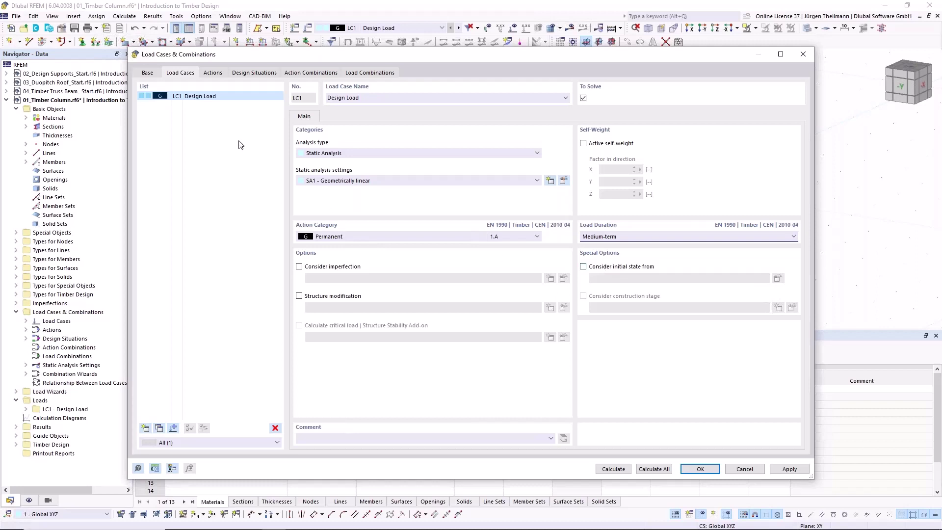
Step: Deactivate the combination wizard for the model and accept saving the changes
{"action": "left_click", "coordinate": [137, 73]}
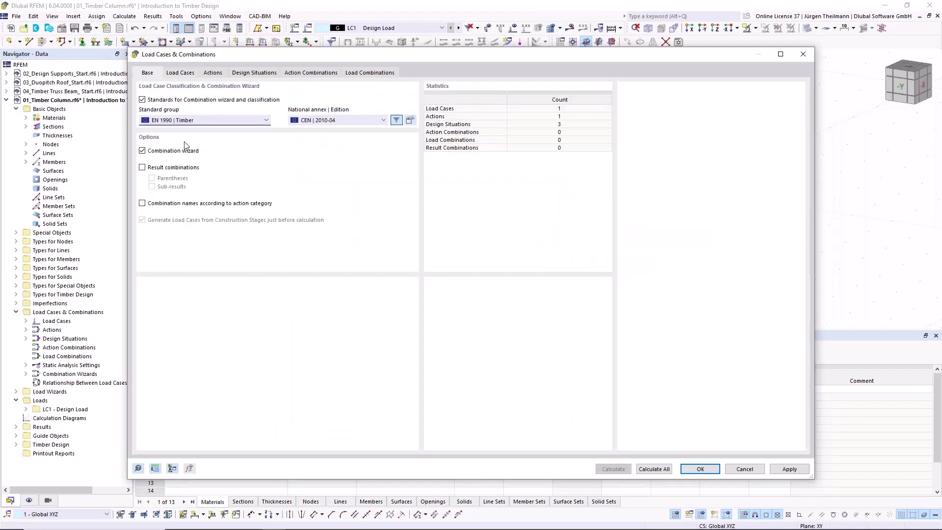
{"action": "left_click", "coordinate": [143, 151]}
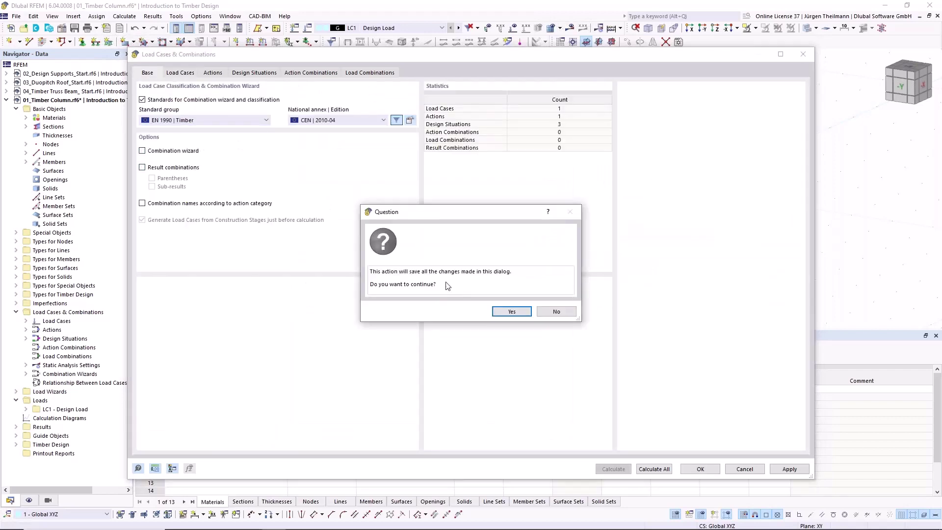
{"action": "left_click", "coordinate": [527, 315]}
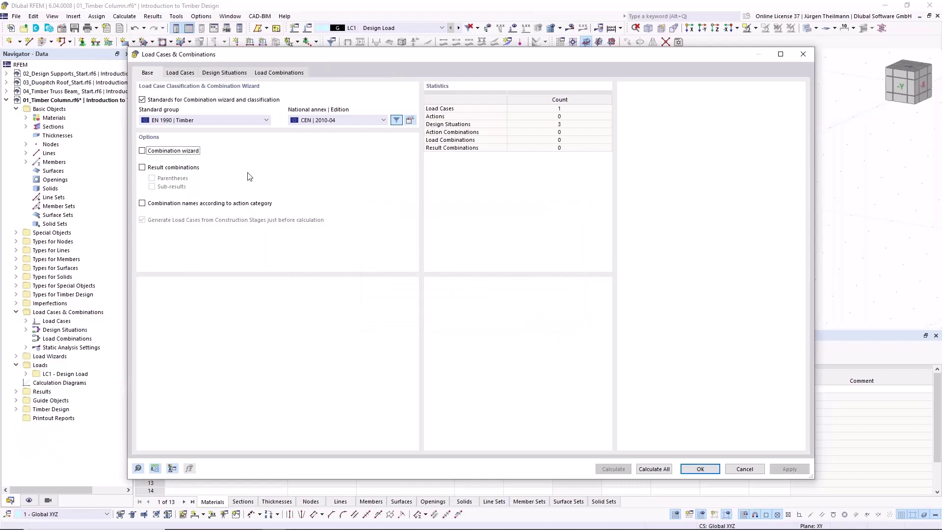
{"action": "left_click", "coordinate": [181, 73]}
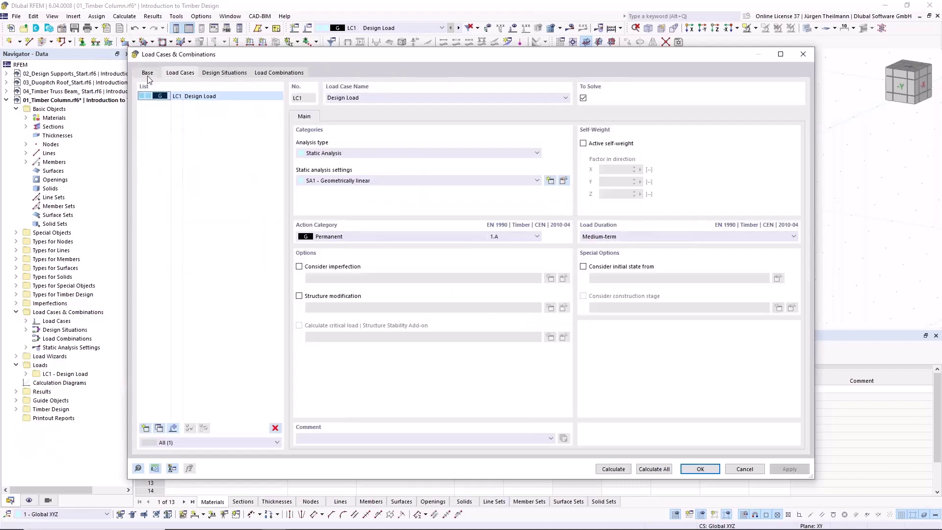
Step: Delete the design situations DS2 SLS - Characteristic and DS3 SLS - Quasi-permanent
{"action": "left_click", "coordinate": [227, 73]}
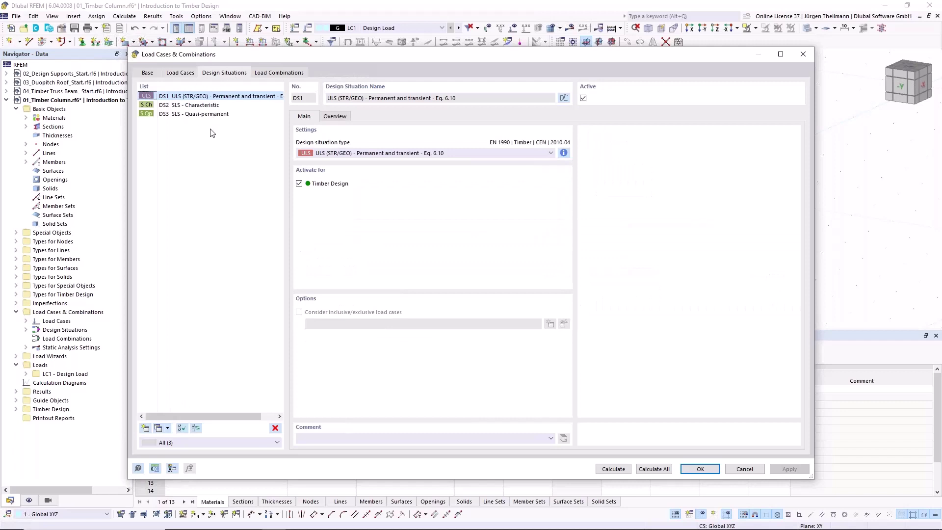
{"action": "left_click", "coordinate": [196, 106]}
{"action": "left_click", "coordinate": [195, 113], "text": "ctrl"}
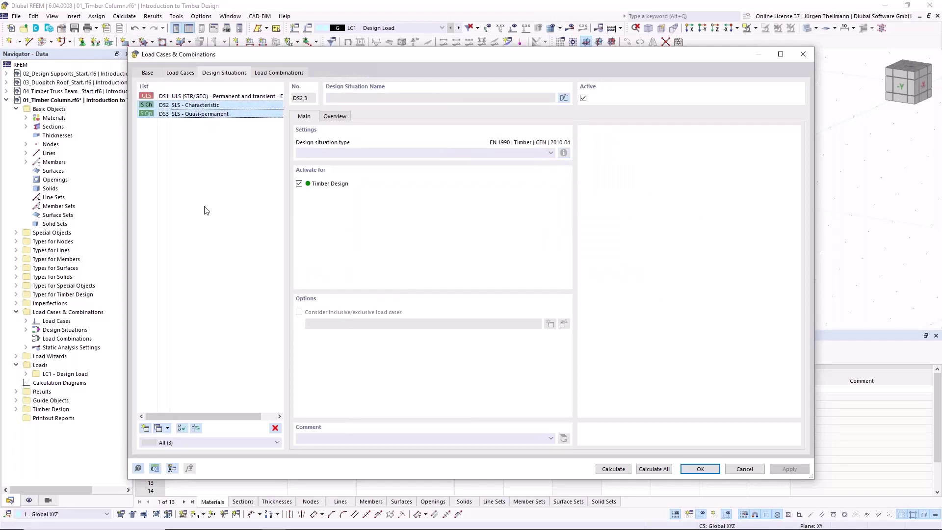
{"action": "left_click", "coordinate": [276, 428]}
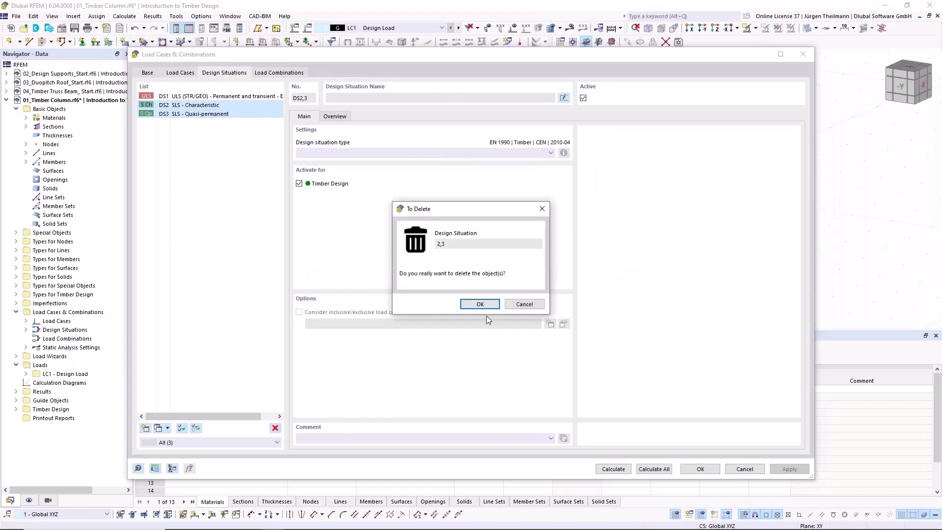
{"action": "left_click", "coordinate": [479, 304]}
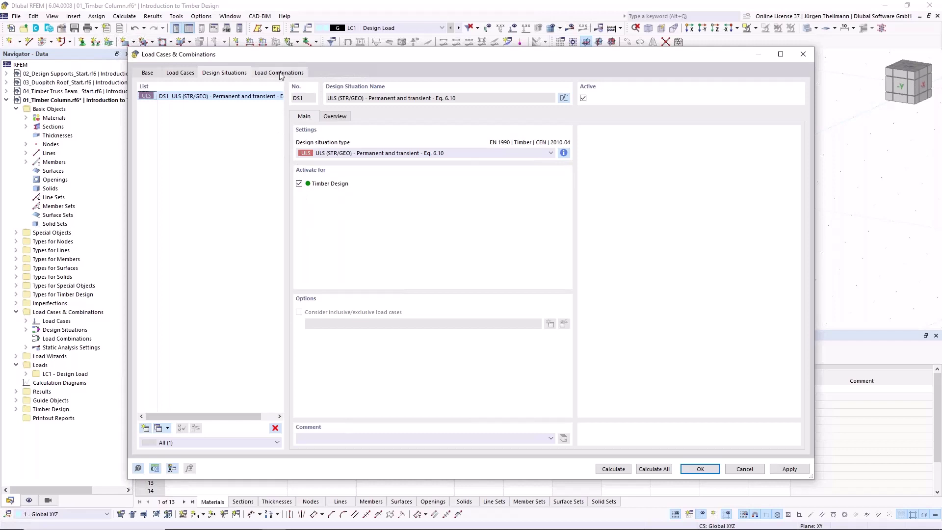
Step: Create a load combination containing load case LC1 Design Load with factor 1.00 and accept the load case and combination settings
{"action": "left_click", "coordinate": [256, 73]}
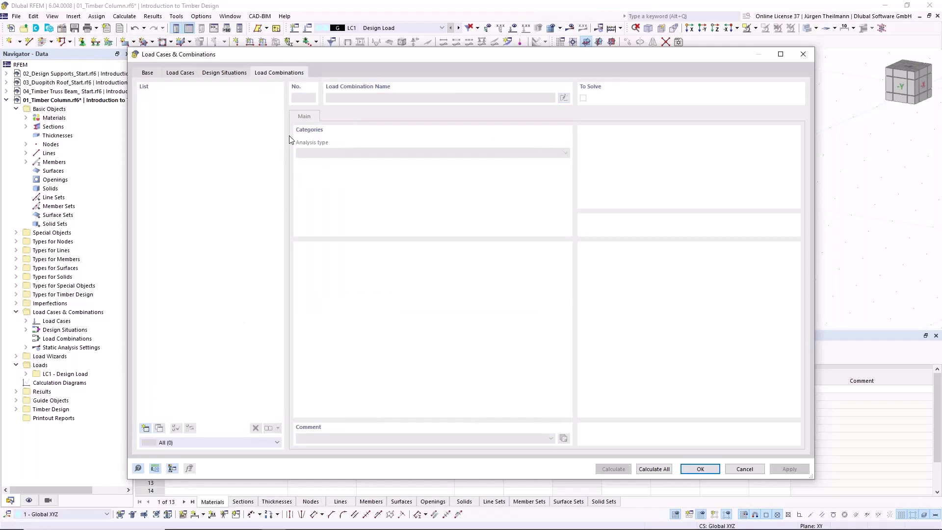
{"action": "left_click", "coordinate": [145, 429]}
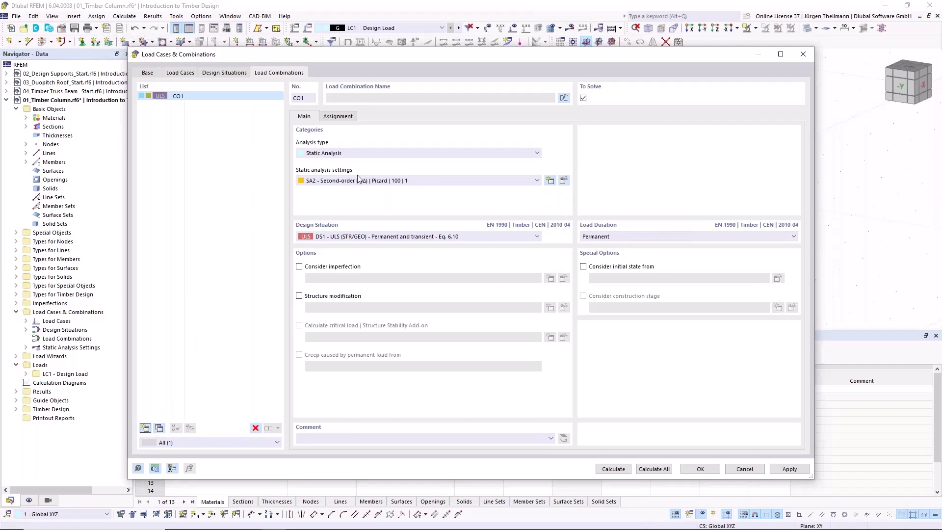
{"action": "left_click", "coordinate": [345, 118]}
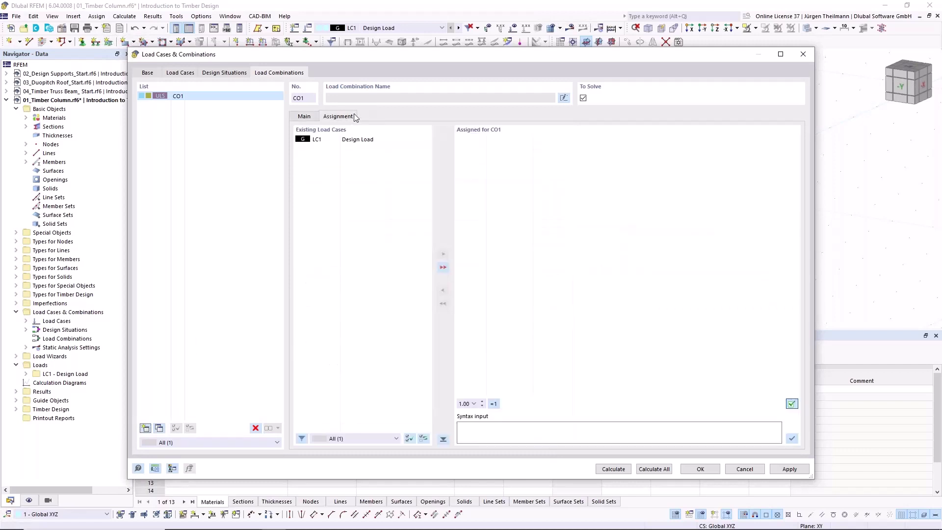
{"action": "left_click", "coordinate": [366, 140]}
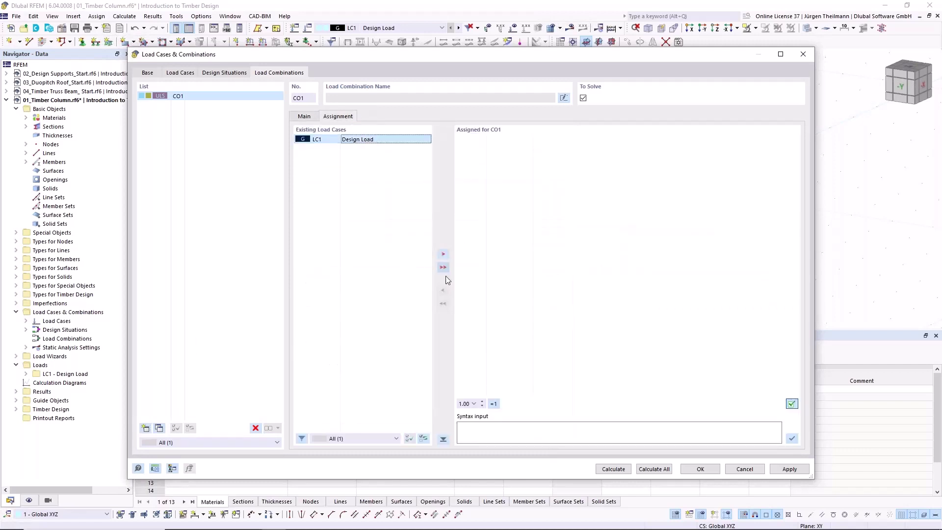
{"action": "left_click", "coordinate": [443, 255]}
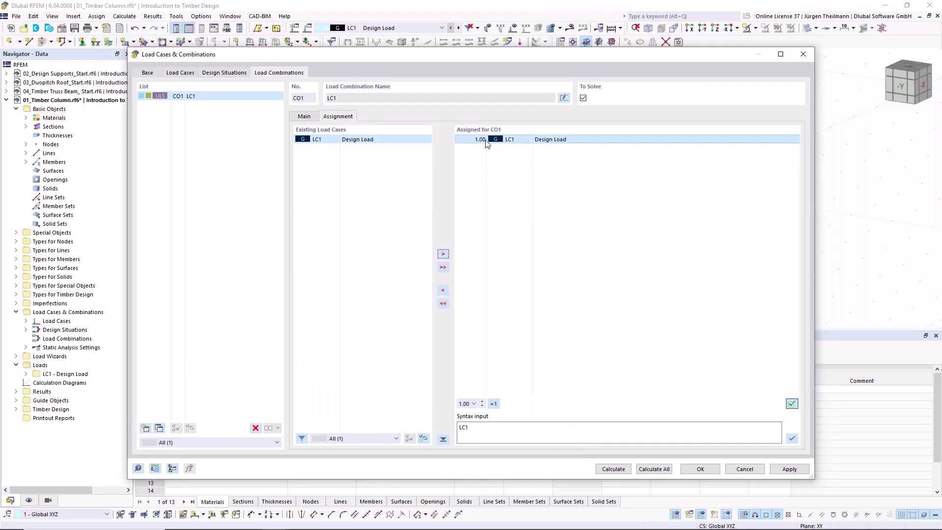
{"action": "left_click", "coordinate": [704, 471]}
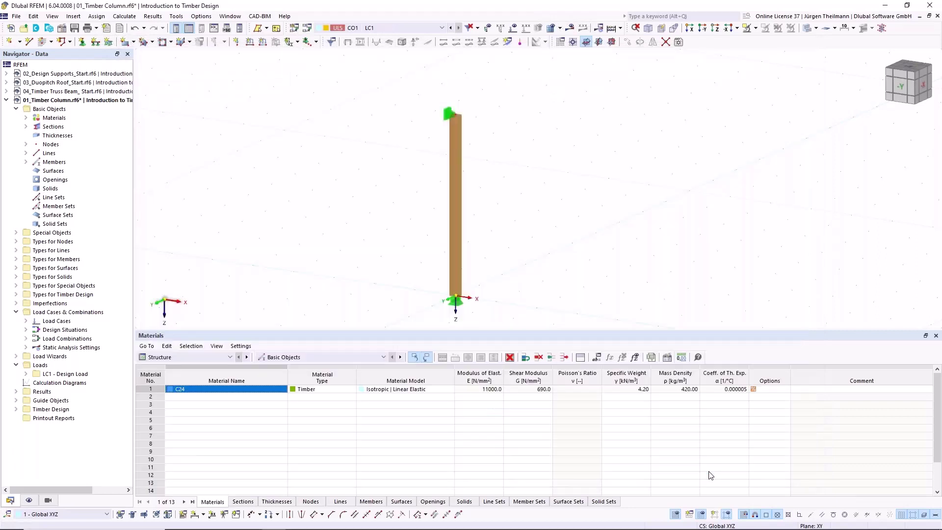
Step: Start a new nodal load in load case LC1 Design Load and assign it to the column's top node
{"action": "left_click", "coordinate": [236, 43]}
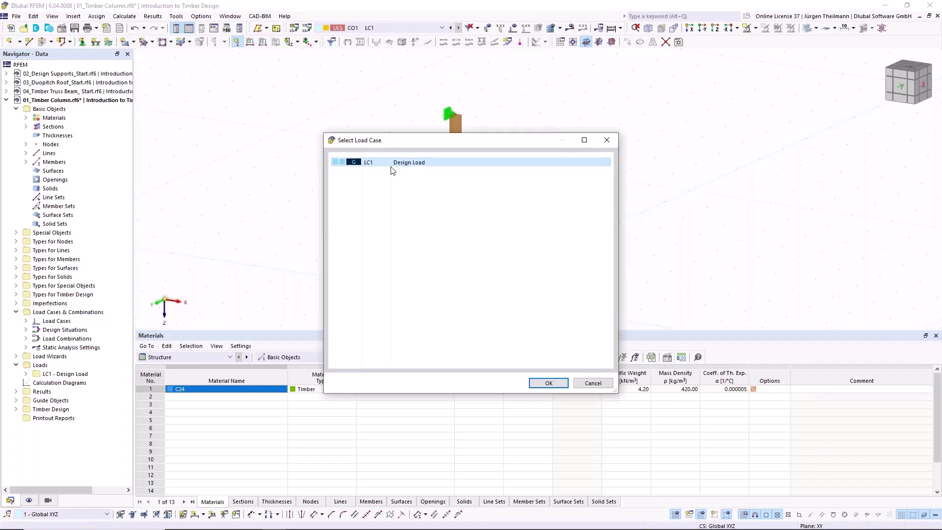
{"action": "left_click", "coordinate": [548, 383]}
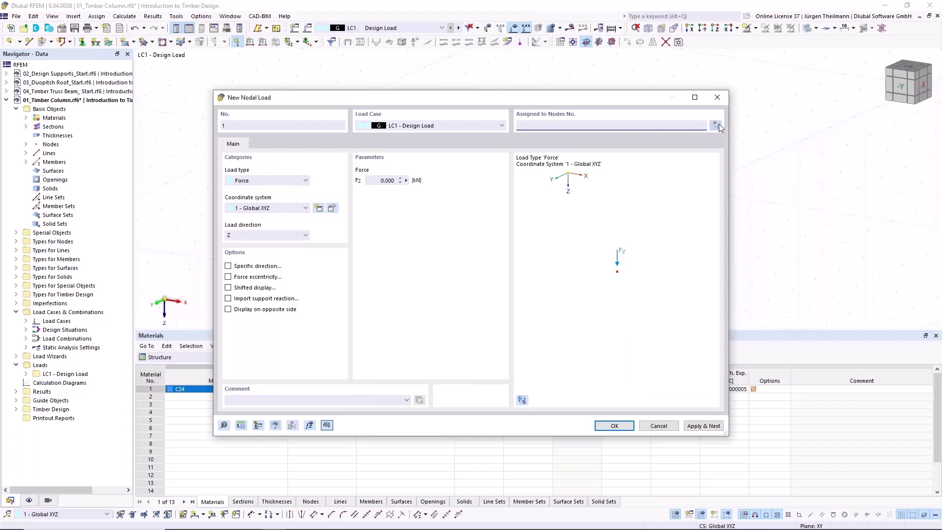
{"action": "left_click", "coordinate": [715, 127]}
{"action": "left_click_drag", "start_coordinate": [423, 91], "coordinate": [509, 150]}
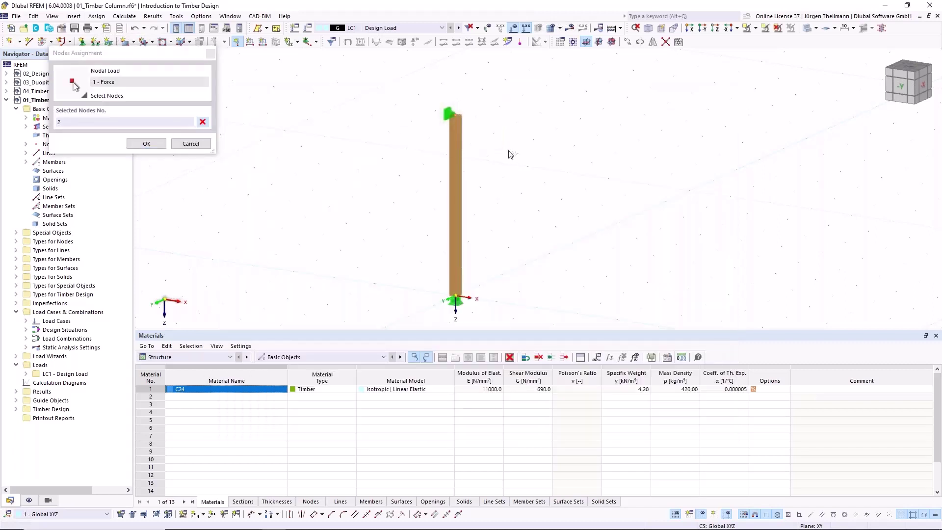
{"action": "left_click", "coordinate": [146, 143]}
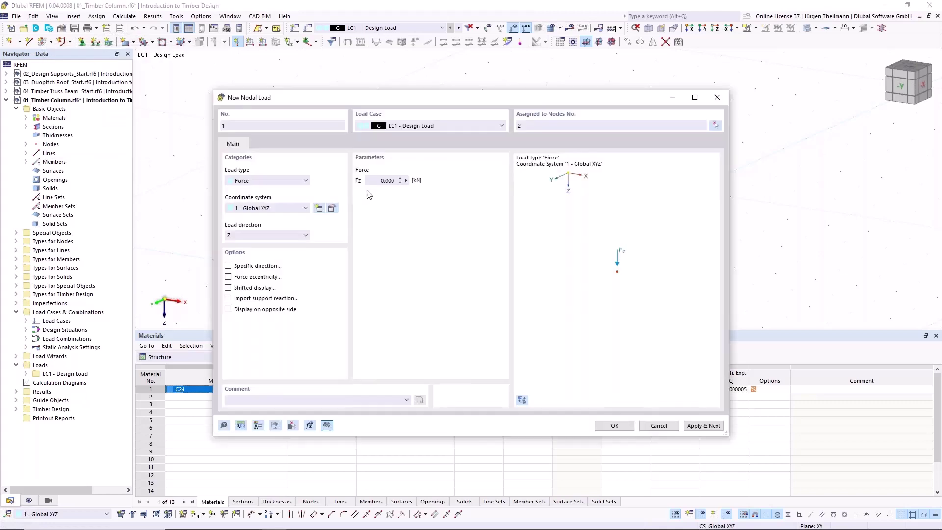
Step: Set the nodal load to a force of 150 kN in the global Z direction and create it
{"action": "left_click", "coordinate": [368, 180]}
{"action": "type", "text": "150"}
{"action": "left_click", "coordinate": [305, 237]}
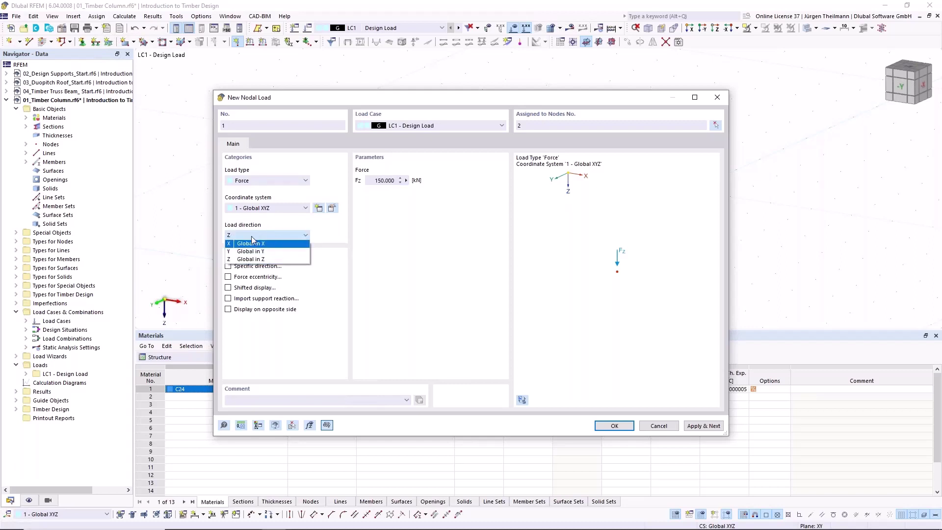
{"action": "left_click", "coordinate": [305, 238]}
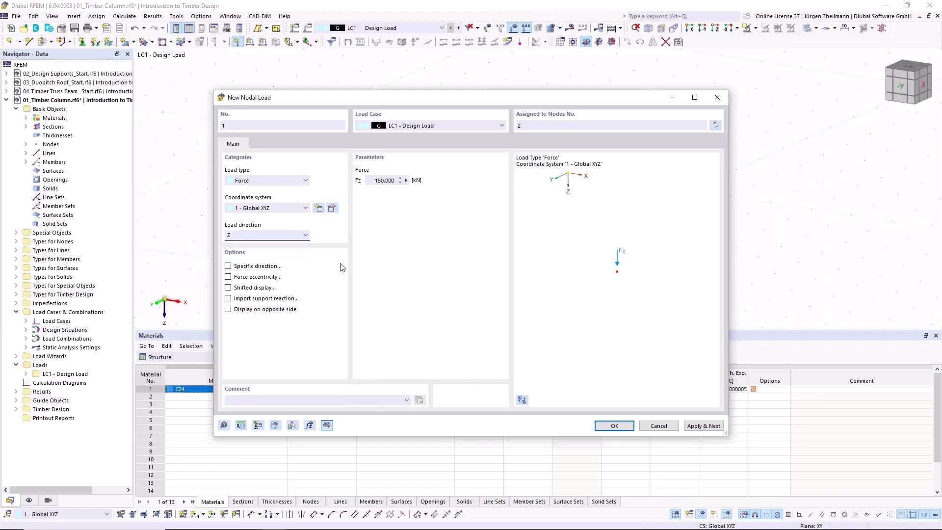
{"action": "left_click", "coordinate": [629, 429]}
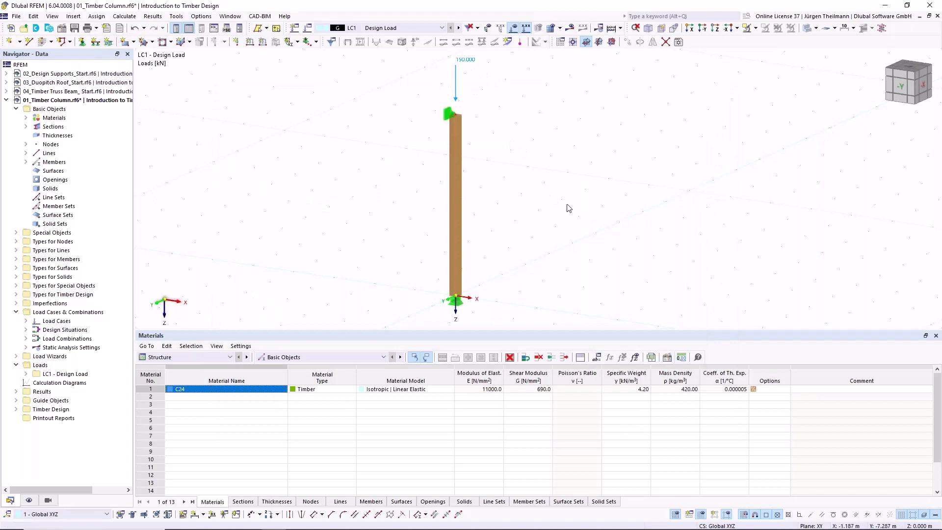
Step: Open the column member for editing and start a new effective lengths definition among its timber design types
{"action": "scroll", "coordinate": [569, 209], "scroll_direction": "down", "scroll_amount": 1}
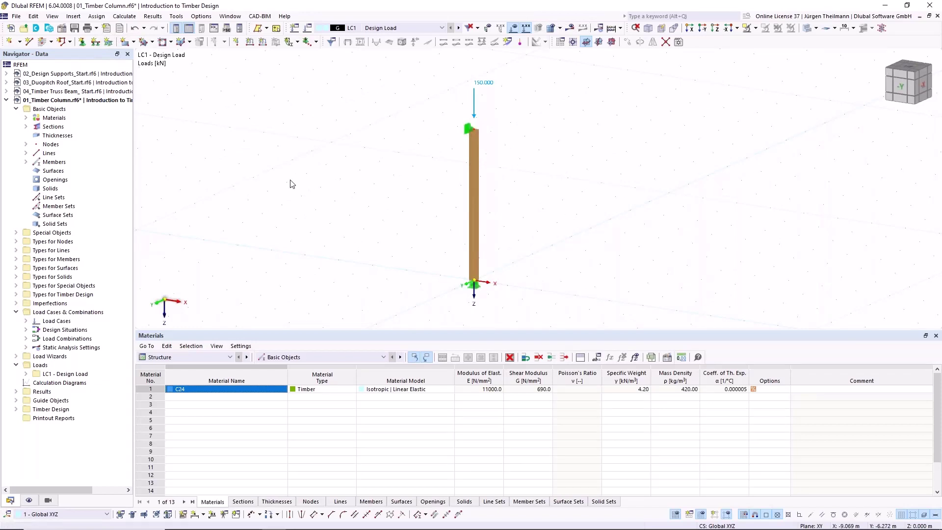
{"action": "double_click", "coordinate": [473, 201]}
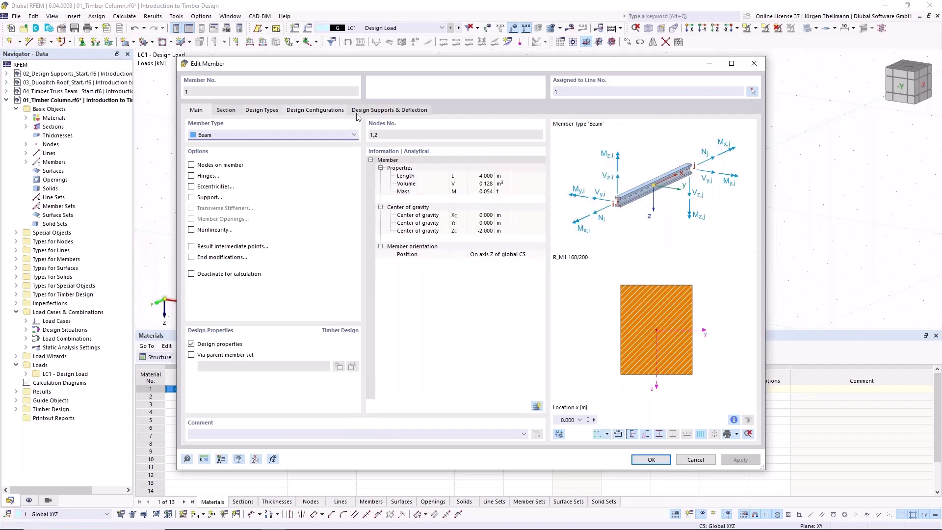
{"action": "left_click", "coordinate": [226, 113]}
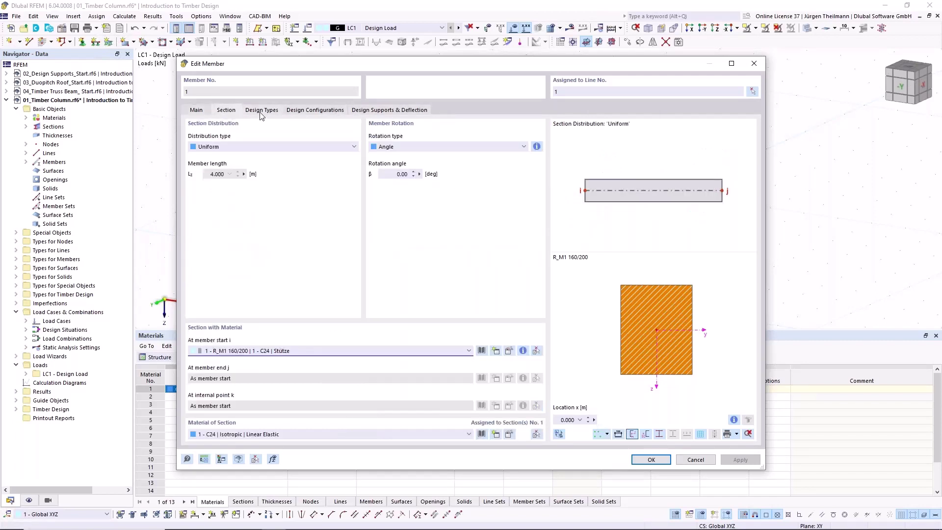
{"action": "left_click", "coordinate": [259, 117]}
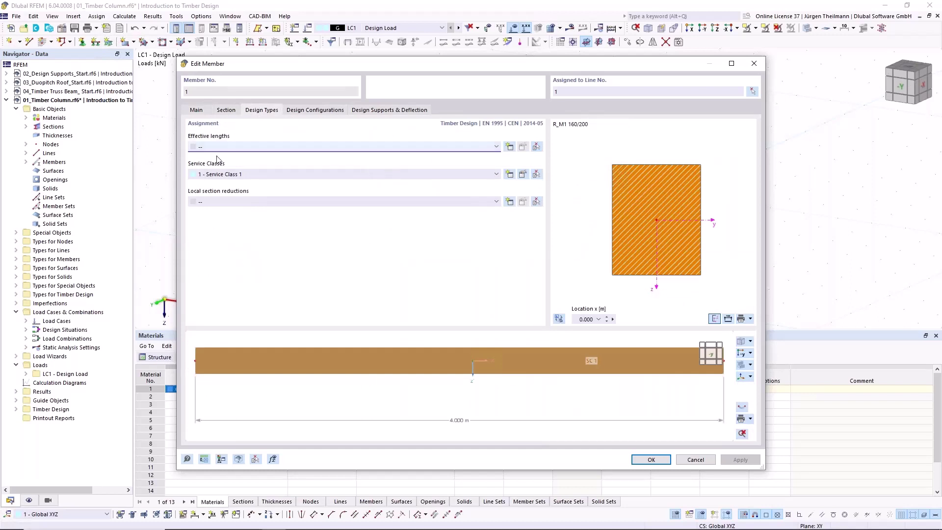
{"action": "left_click", "coordinate": [494, 148]}
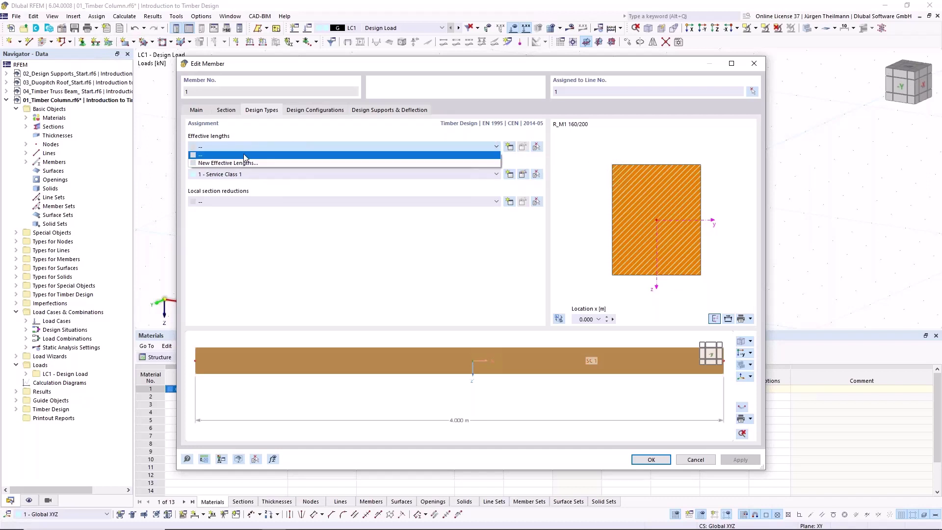
{"action": "left_click", "coordinate": [230, 162]}
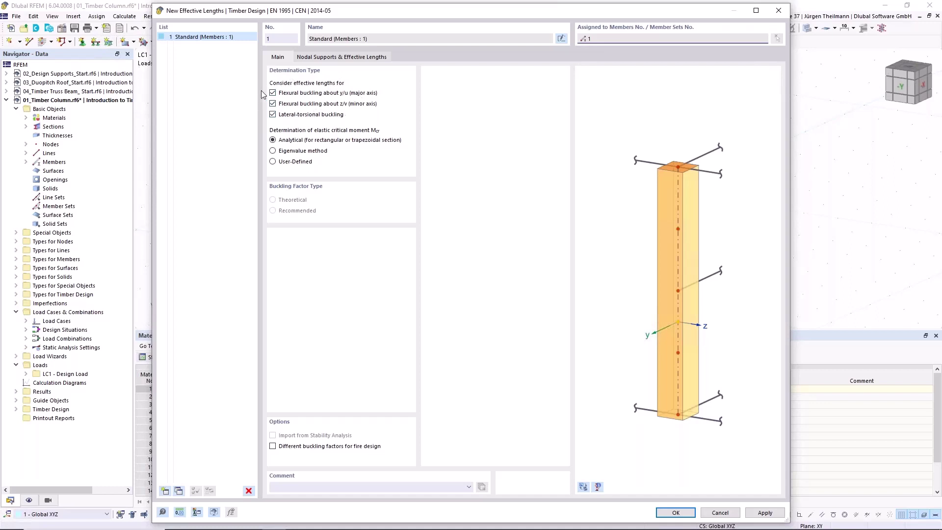
Step: Exclude lateral-torsional buckling from the effective lengths, keeping flexural buckling about both the major and minor axes
{"action": "left_click", "coordinate": [273, 114]}
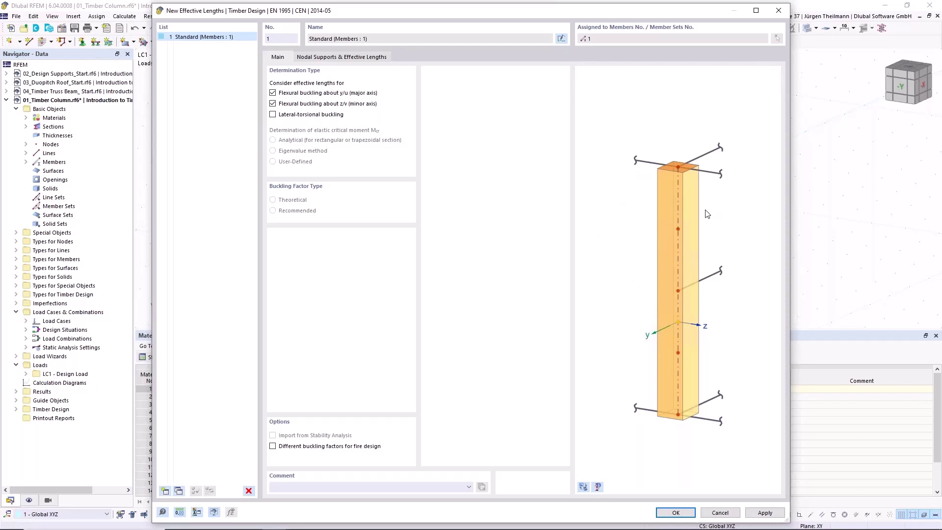
{"action": "left_click", "coordinate": [273, 115]}
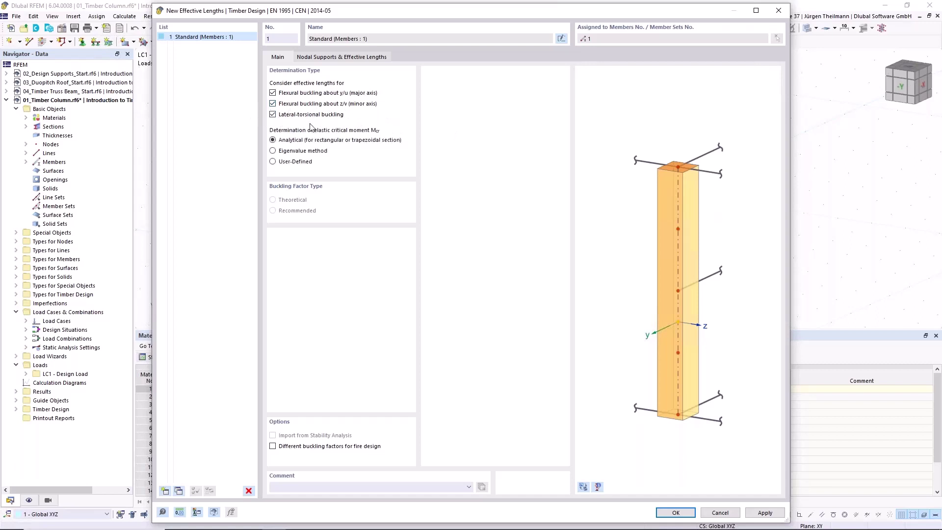
{"action": "left_click", "coordinate": [273, 114]}
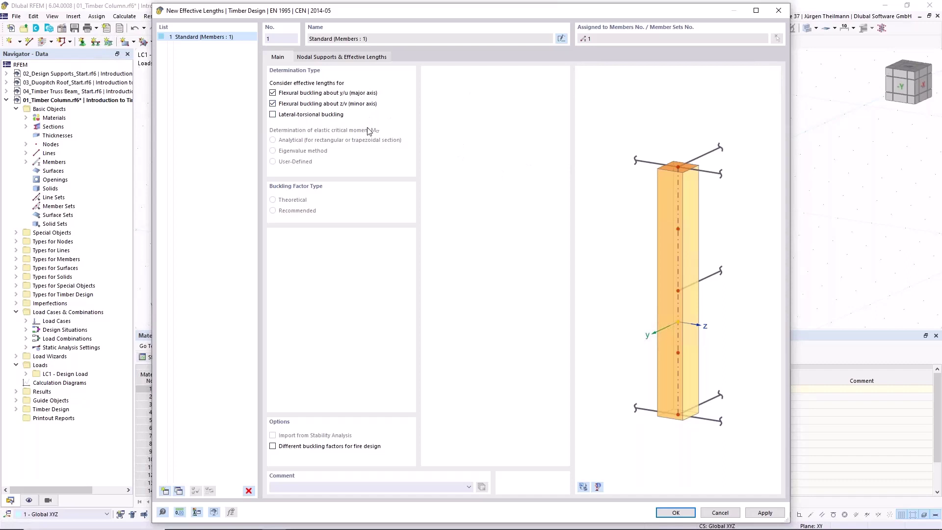
Step: Examine the effective length factors and the nodal supports at the column's top and base in the model preview
{"action": "left_click", "coordinate": [355, 57]}
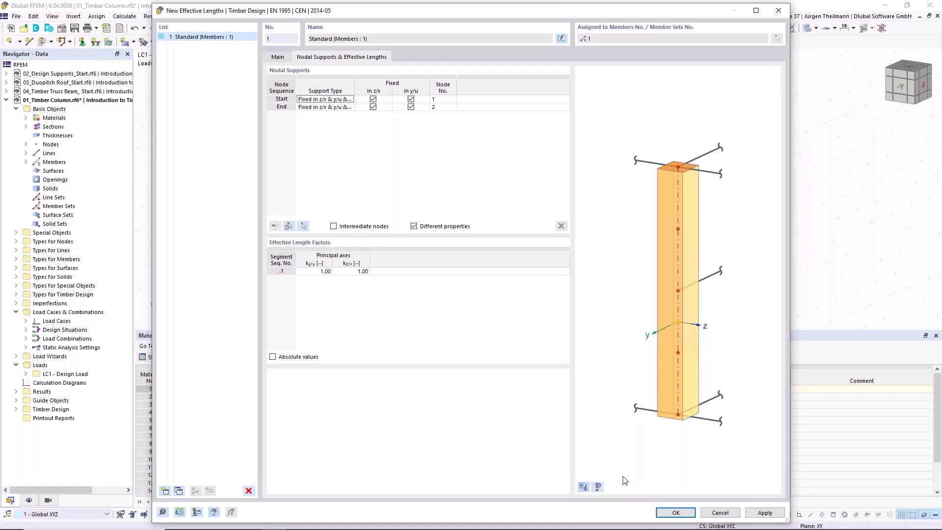
{"action": "left_click", "coordinate": [583, 486]}
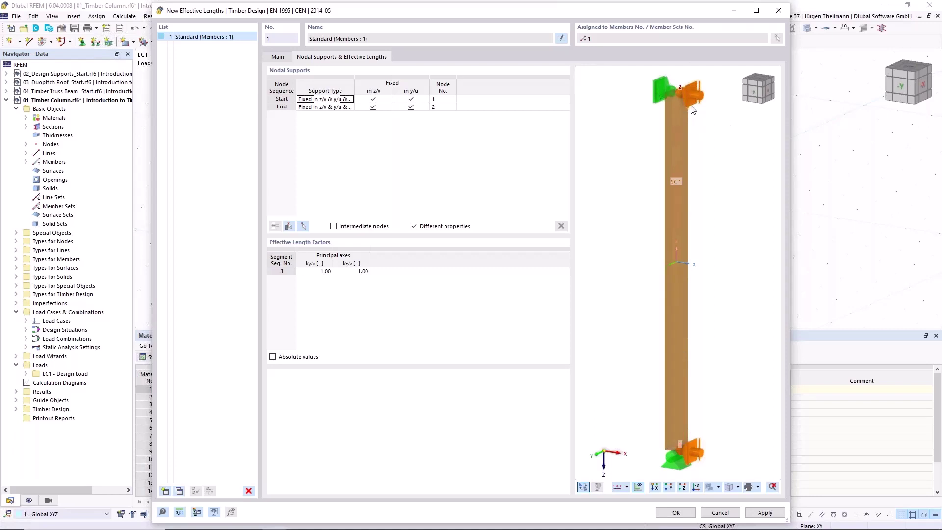
{"action": "scroll", "coordinate": [679, 85], "scroll_direction": "up", "scroll_amount": 3}
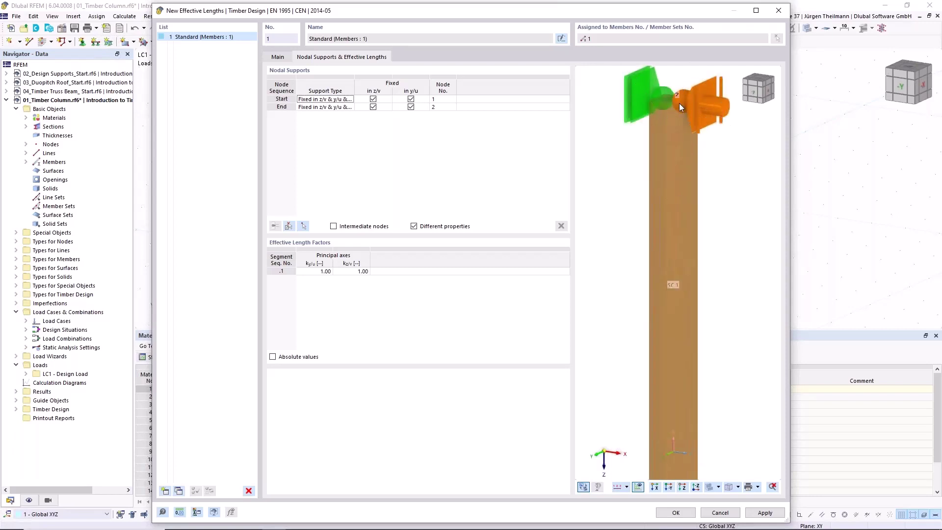
{"action": "scroll", "coordinate": [679, 103], "scroll_direction": "down", "scroll_amount": 3}
{"action": "middle_click_drag", "start_coordinate": [685, 421], "coordinate": [680, 259]}
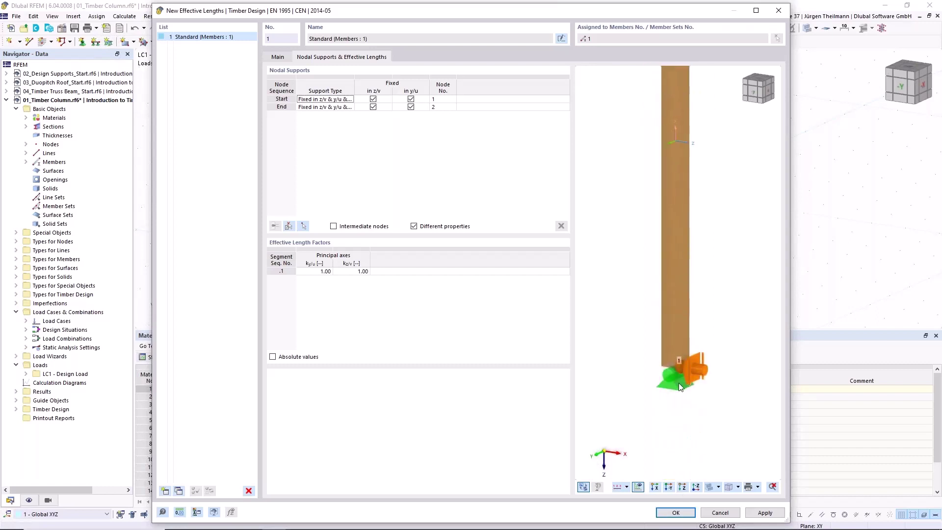
{"action": "scroll", "coordinate": [681, 370], "scroll_direction": "up", "scroll_amount": 3}
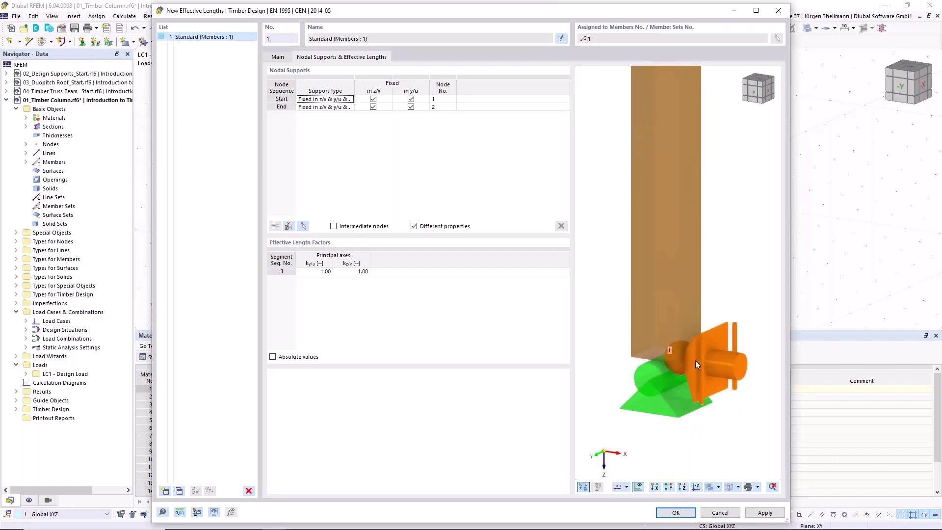
{"action": "scroll", "coordinate": [694, 360], "scroll_direction": "down", "scroll_amount": 3}
{"action": "middle_click_drag", "start_coordinate": [690, 209], "coordinate": [681, 348]}
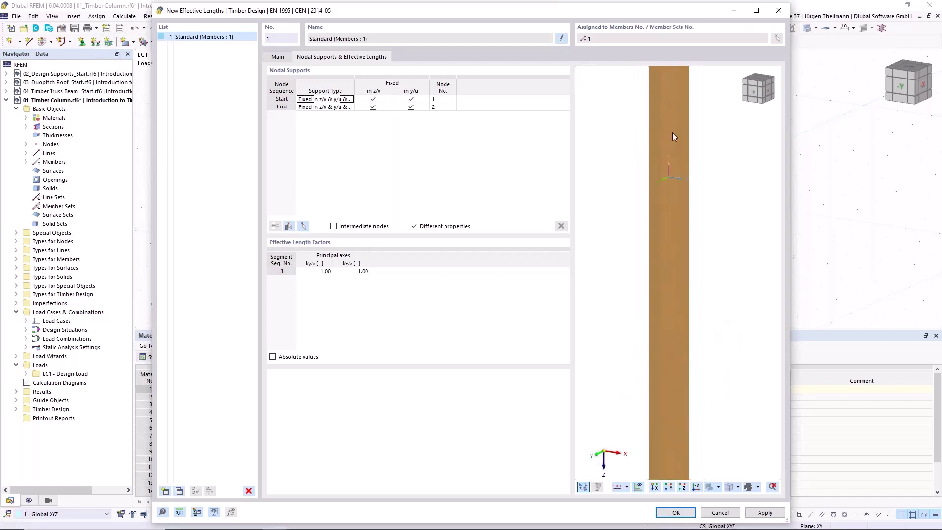
{"action": "middle_click_drag", "start_coordinate": [672, 137], "coordinate": [687, 212]}
{"action": "middle_click_drag", "start_coordinate": [674, 96], "coordinate": [677, 168]}
{"action": "scroll", "coordinate": [677, 167], "scroll_direction": "up", "scroll_amount": 5}
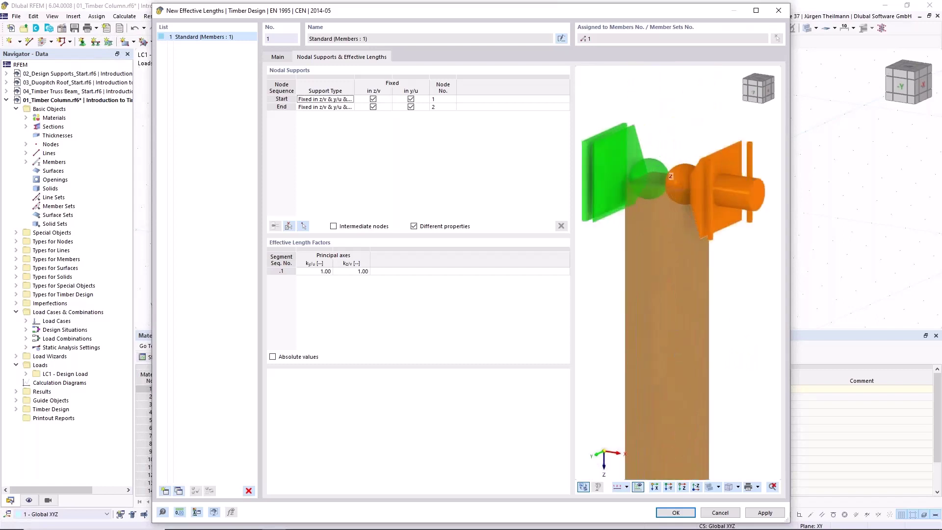
{"action": "scroll", "coordinate": [676, 168], "scroll_direction": "down", "scroll_amount": 3}
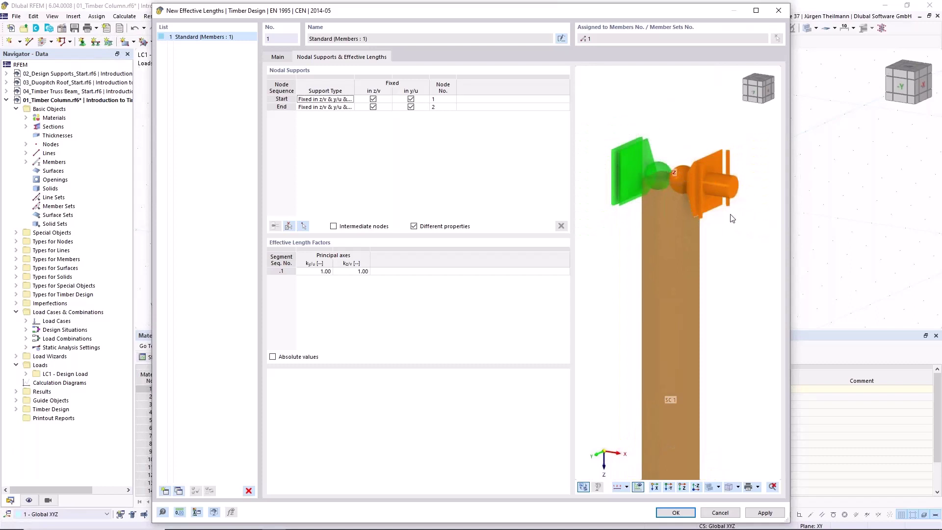
{"action": "scroll", "coordinate": [722, 256], "scroll_direction": "down", "scroll_amount": 3}
{"action": "middle_click_drag", "start_coordinate": [704, 423], "coordinate": [661, 301]}
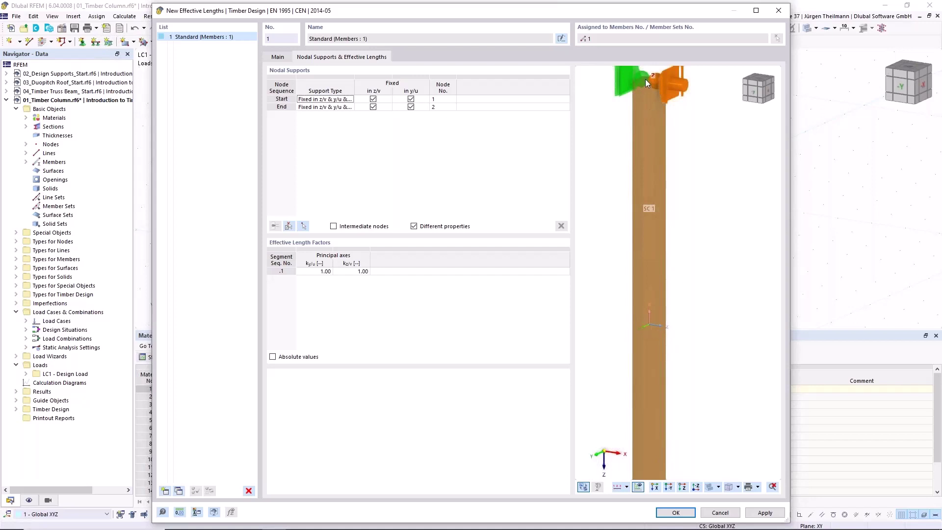
{"action": "middle_click_drag", "start_coordinate": [645, 78], "coordinate": [652, 146]}
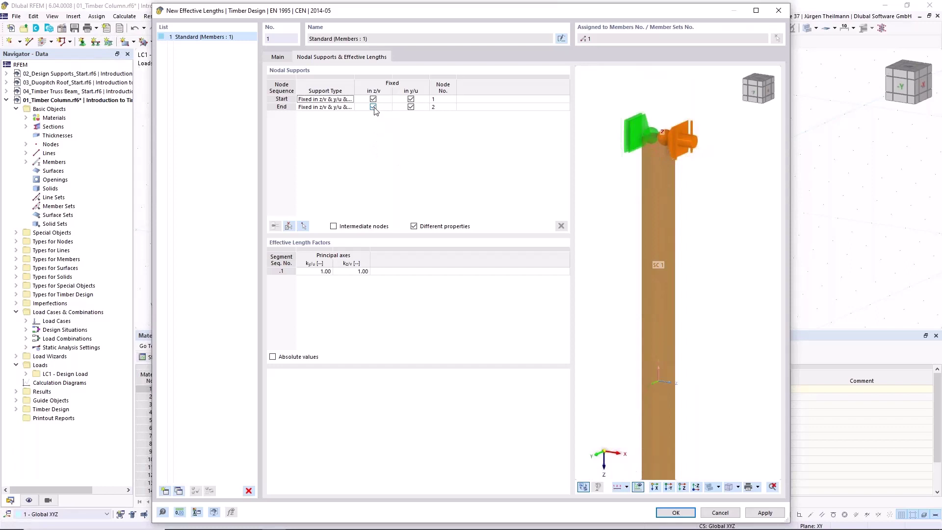
Step: Release the end node's y/u fixity in the effective lengths, then accept the definition and the member changes
{"action": "left_click", "coordinate": [411, 107]}
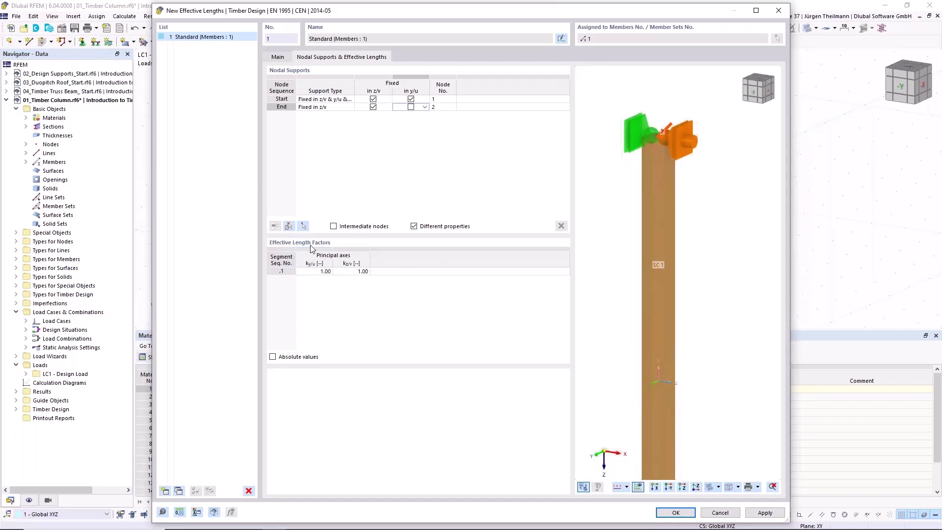
{"action": "scroll", "coordinate": [658, 279], "scroll_direction": "down", "scroll_amount": 2}
{"action": "middle_click_drag", "start_coordinate": [669, 305], "coordinate": [687, 250]}
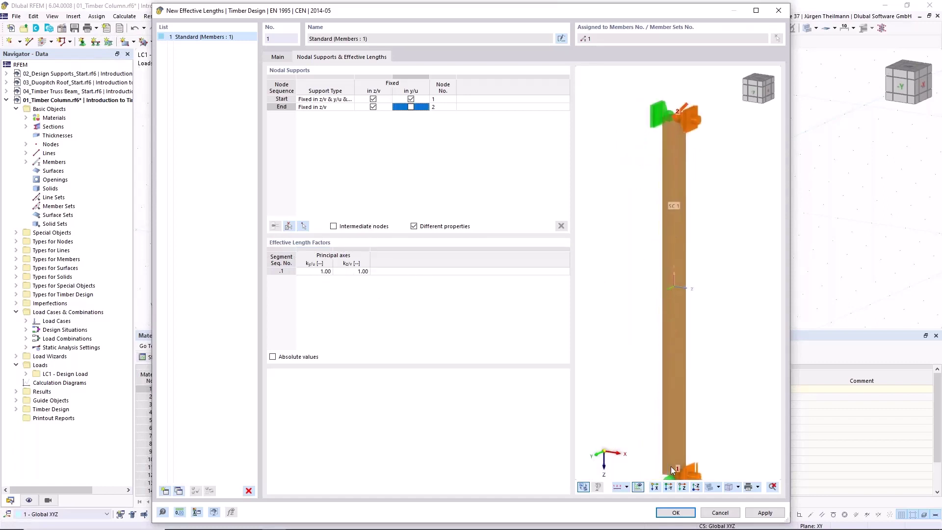
{"action": "left_click", "coordinate": [676, 512]}
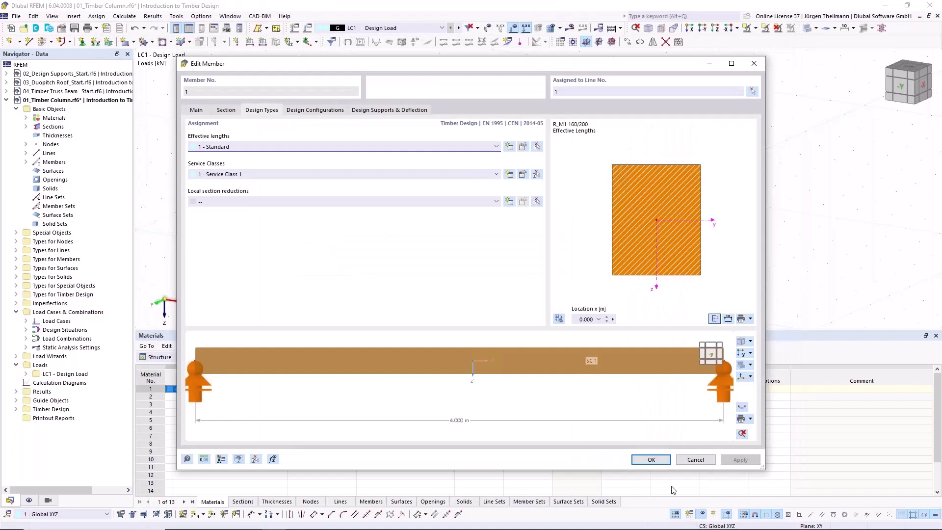
{"action": "left_click", "coordinate": [651, 460]}
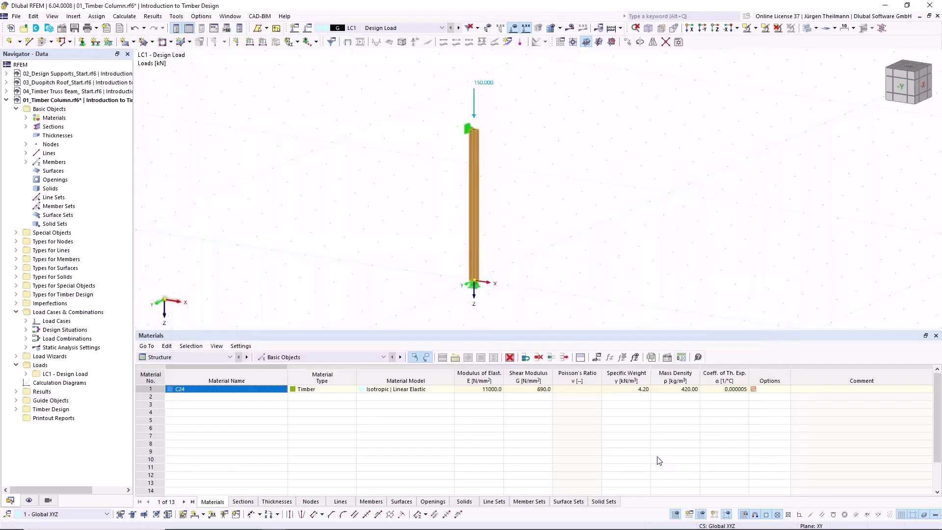
Step: Reopen the column member, set its service class to 1 - Dry, and accept the service class and member settings
{"action": "double_click", "coordinate": [479, 203]}
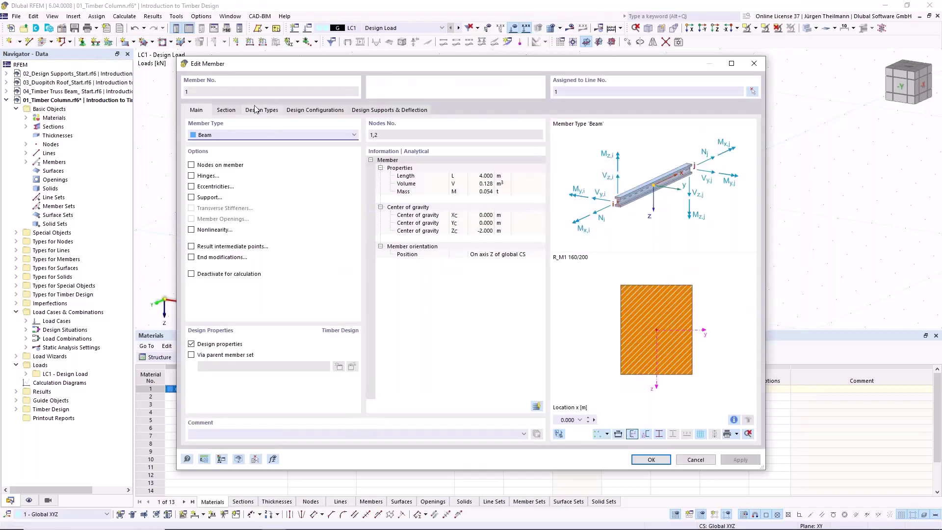
{"action": "left_click", "coordinate": [262, 110]}
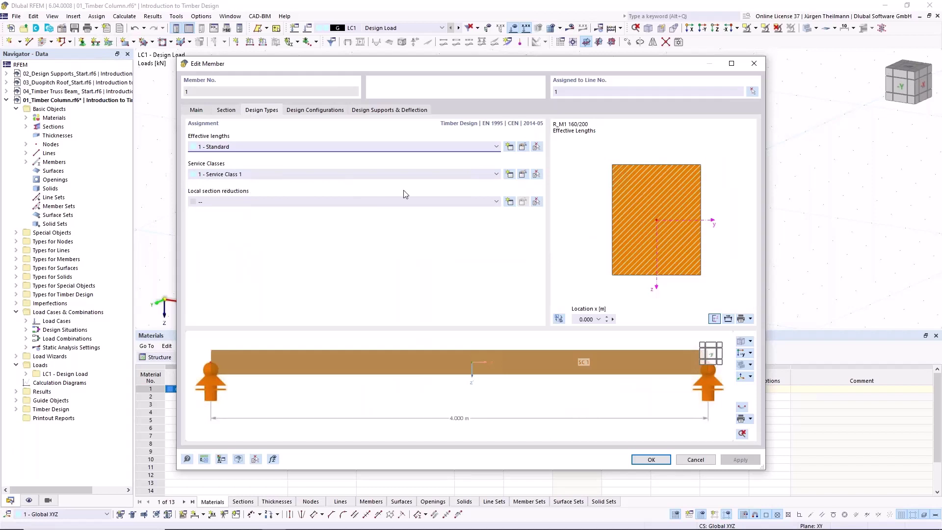
{"action": "left_click", "coordinate": [523, 175]}
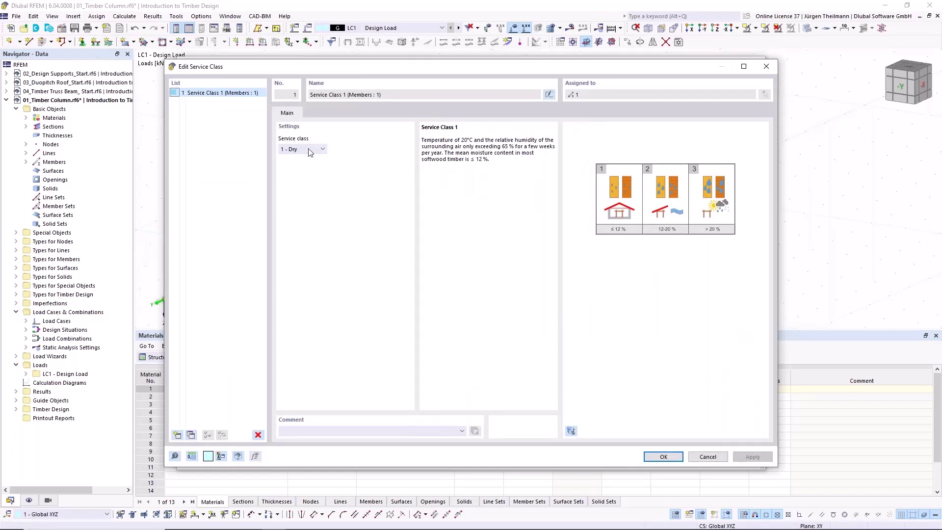
{"action": "left_click", "coordinate": [322, 150]}
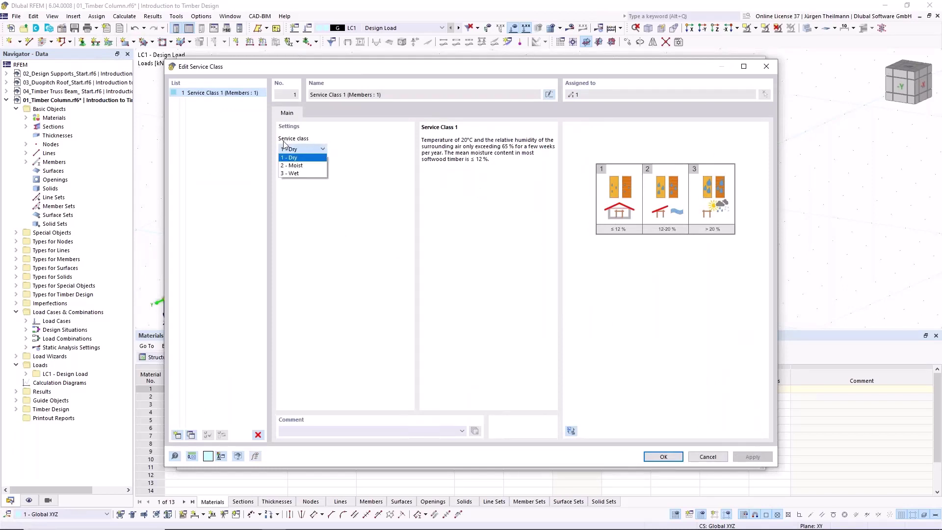
{"action": "left_click", "coordinate": [305, 159]}
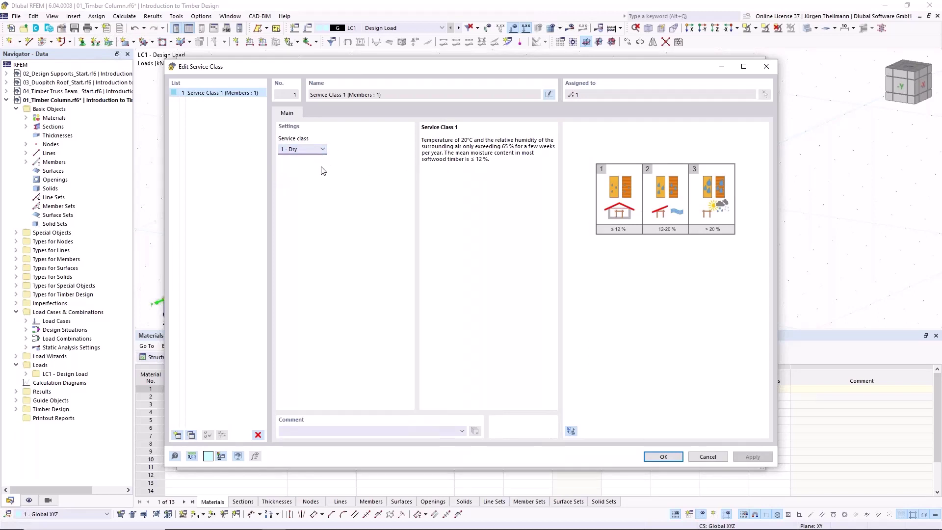
{"action": "left_click", "coordinate": [676, 459]}
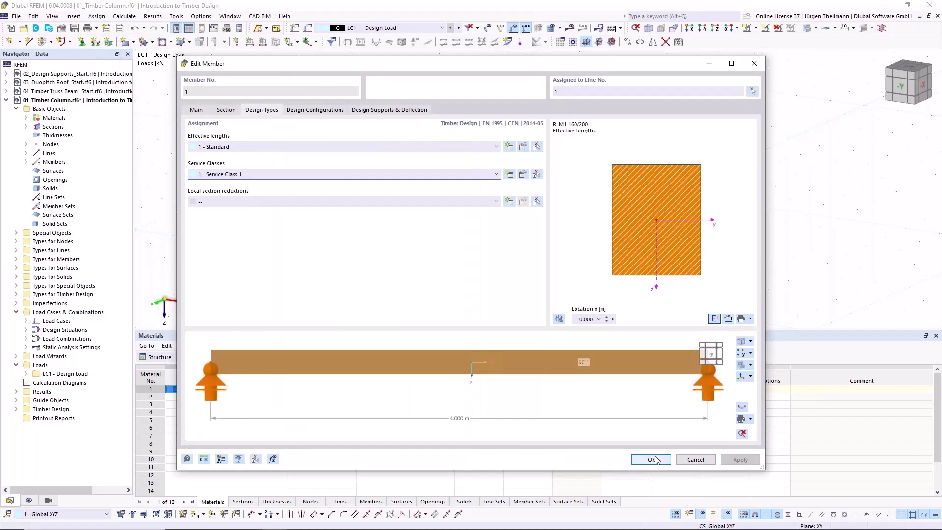
{"action": "left_click", "coordinate": [656, 458]}
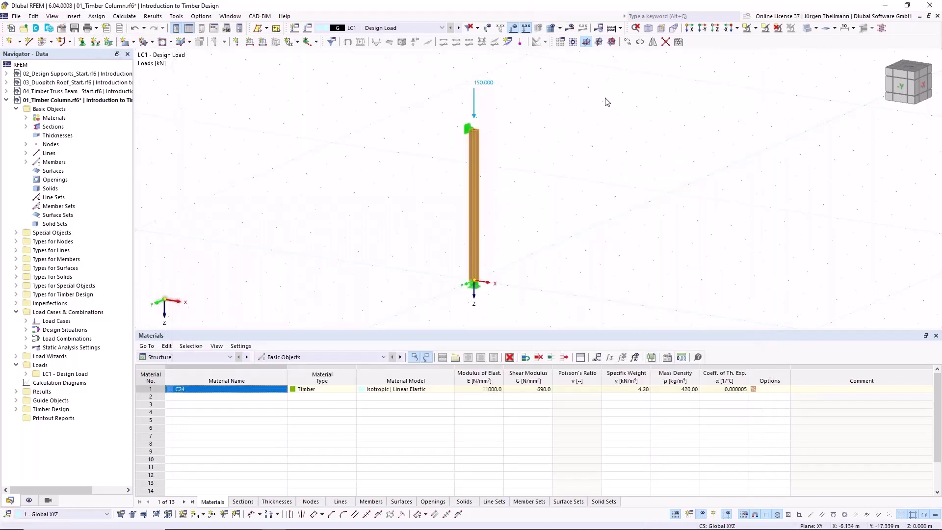
Step: Run the Timber Design calculation and open the details of stability check ST1300 for axial compression with buckling about both axes
{"action": "left_click", "coordinate": [621, 28]}
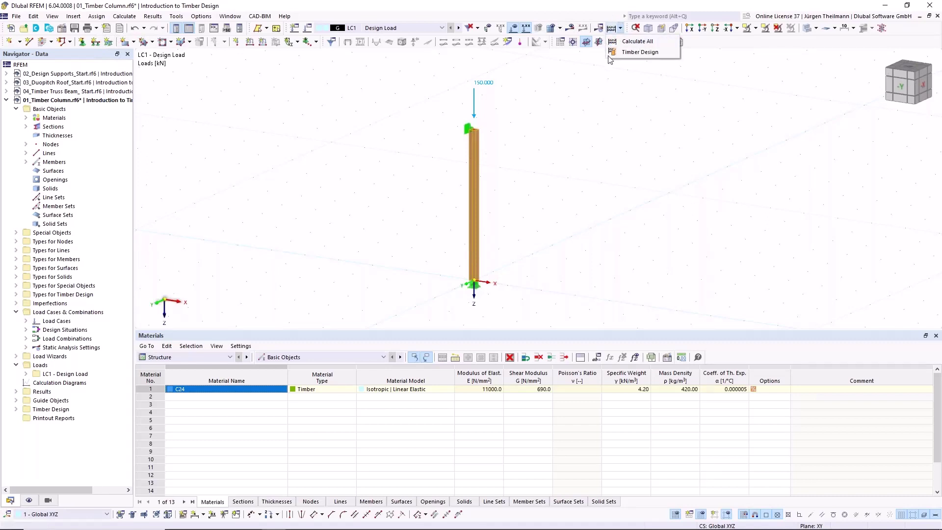
{"action": "left_click", "coordinate": [643, 52]}
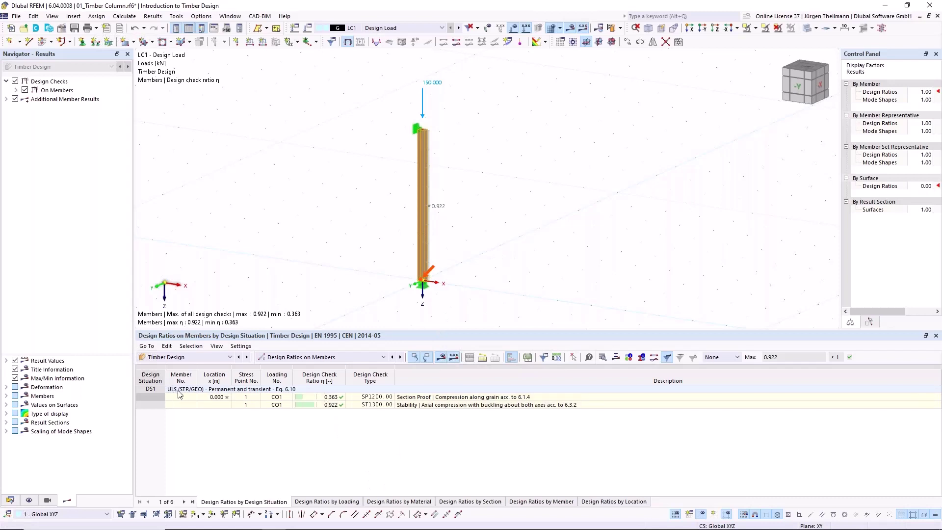
{"action": "left_click_drag", "start_coordinate": [598, 329], "coordinate": [597, 307]}
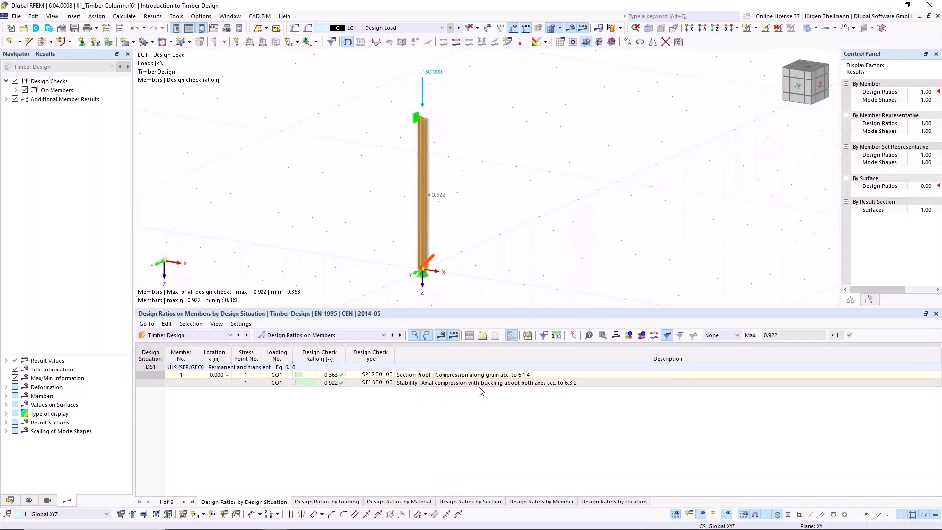
{"action": "left_click", "coordinate": [413, 387]}
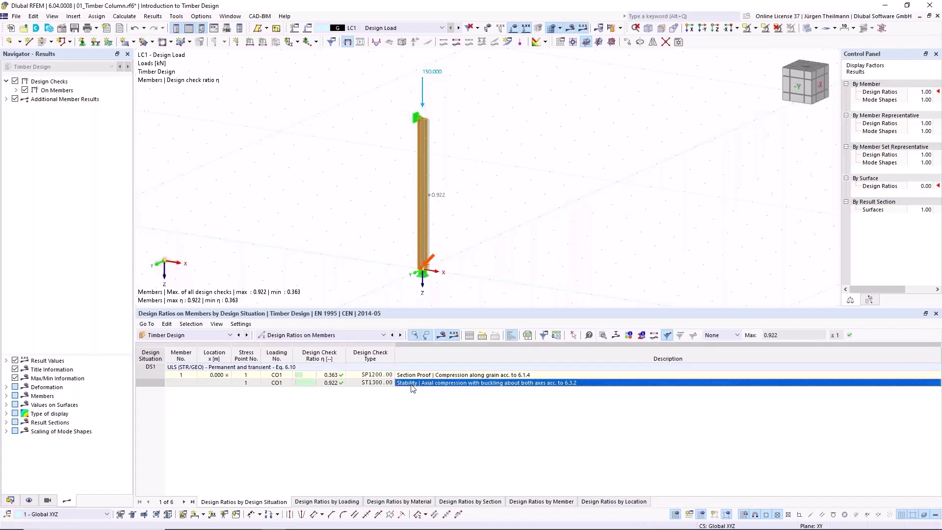
{"action": "double_click", "coordinate": [411, 385]}
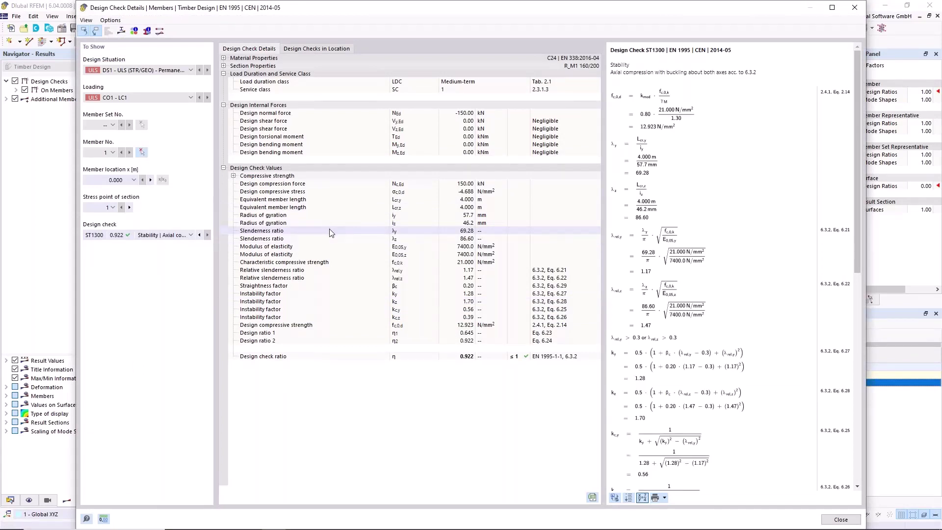
Step: Review the ST1300 buckling formulas from the slenderness ratios to the instability factors, then close the design check details
{"action": "scroll", "coordinate": [745, 275], "scroll_direction": "down", "scroll_amount": 1}
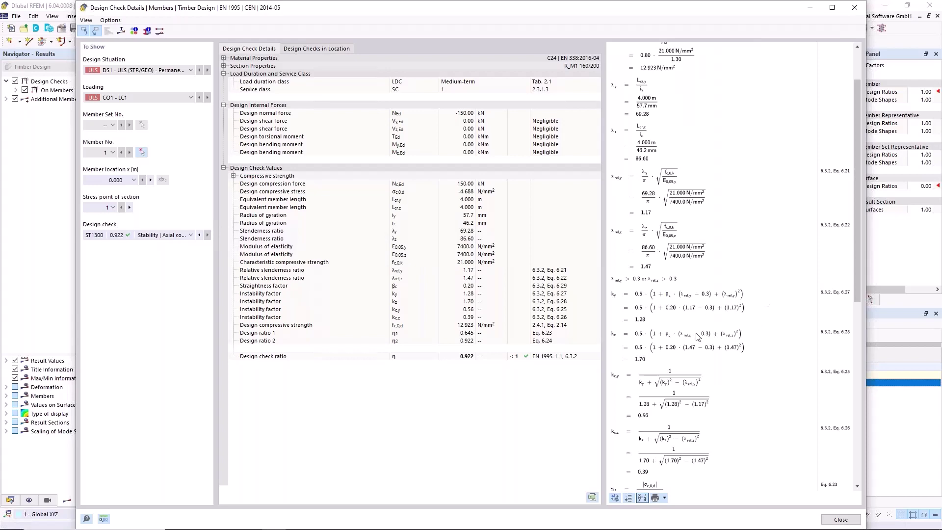
{"action": "scroll", "coordinate": [701, 343], "scroll_direction": "down", "scroll_amount": 3}
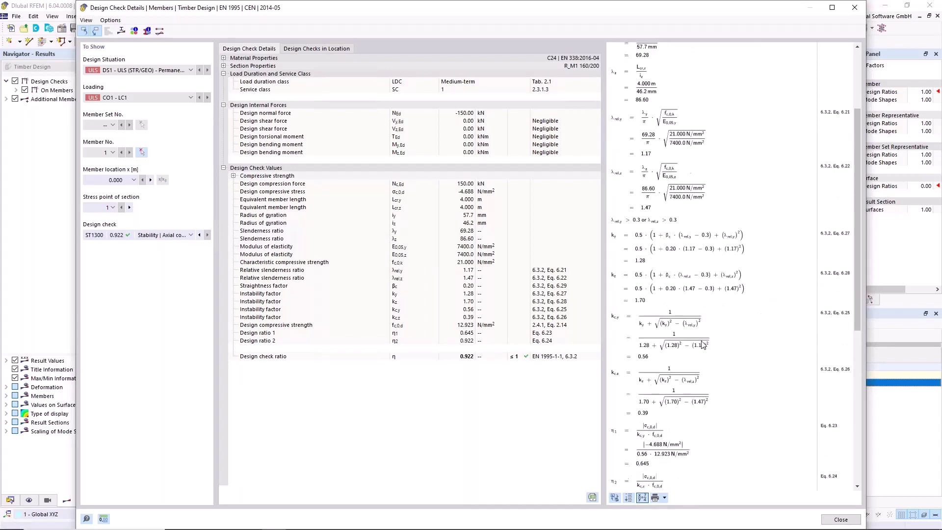
{"action": "scroll", "coordinate": [702, 344], "scroll_direction": "up", "scroll_amount": 5}
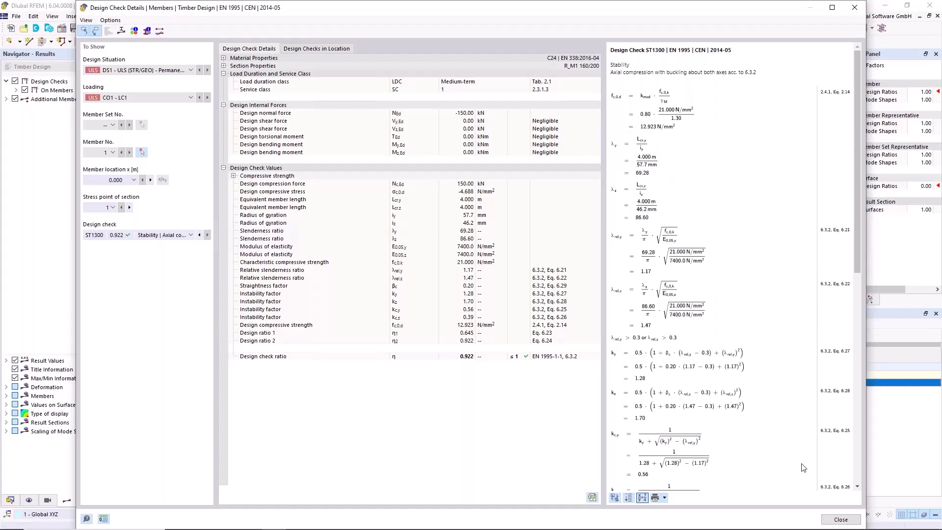
{"action": "left_click", "coordinate": [839, 520]}
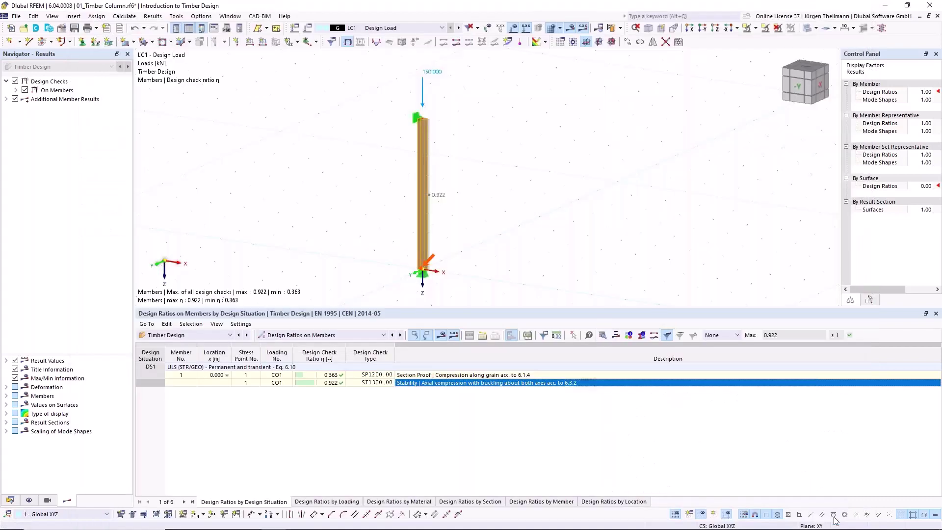
Step: Reopen the column member's effective lengths definition at its nodal supports and factors, and show the reference diagrams for the k factors
{"action": "double_click", "coordinate": [418, 185]}
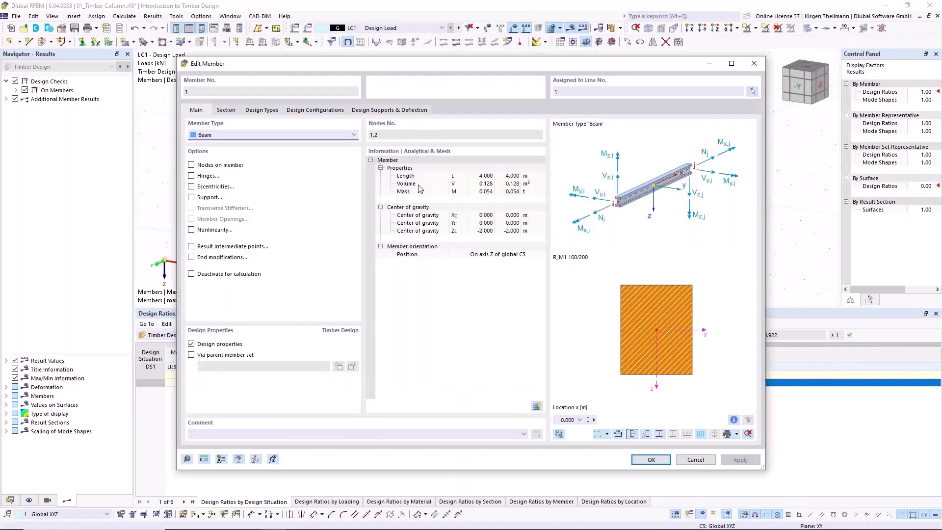
{"action": "left_click", "coordinate": [264, 111]}
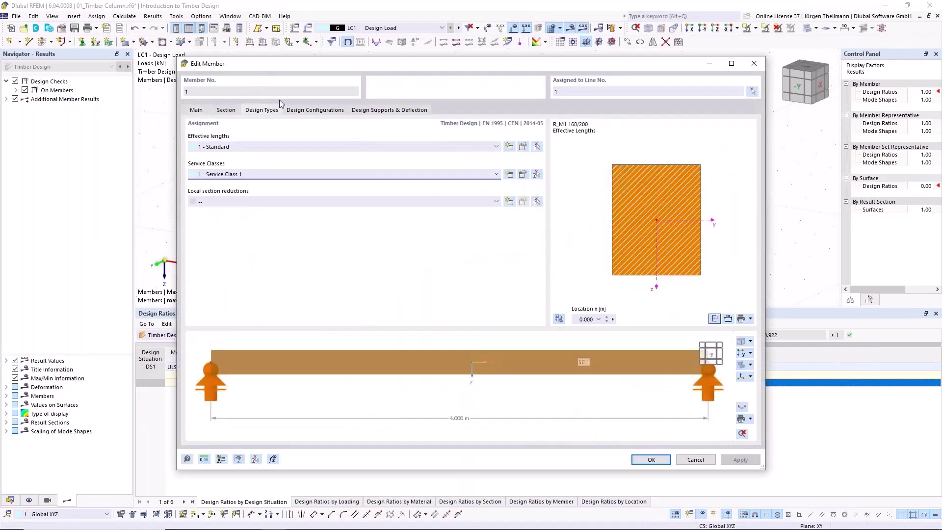
{"action": "left_click", "coordinate": [522, 147]}
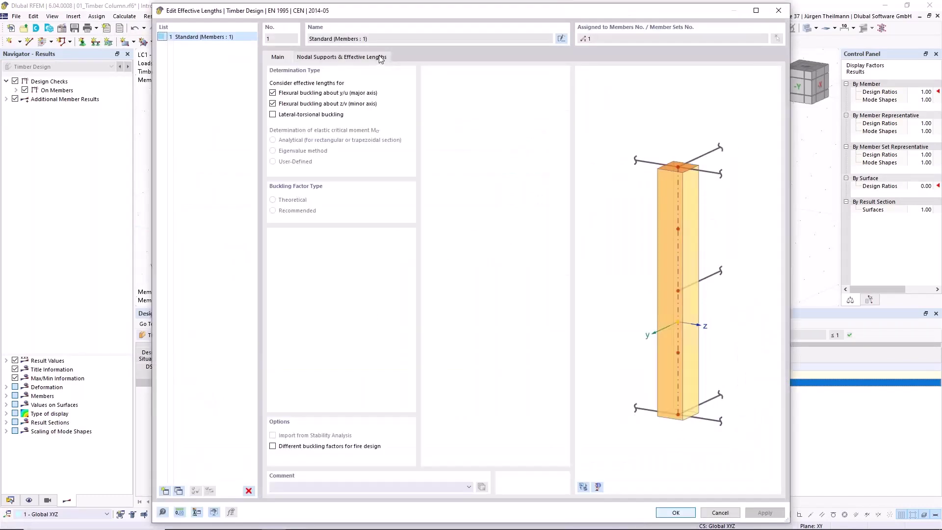
{"action": "left_click", "coordinate": [378, 56]}
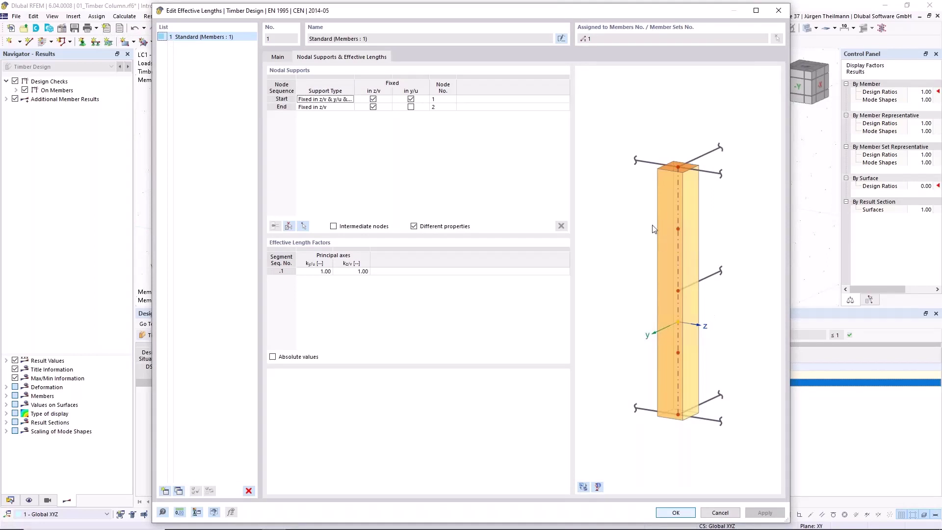
{"action": "left_click", "coordinate": [597, 487]}
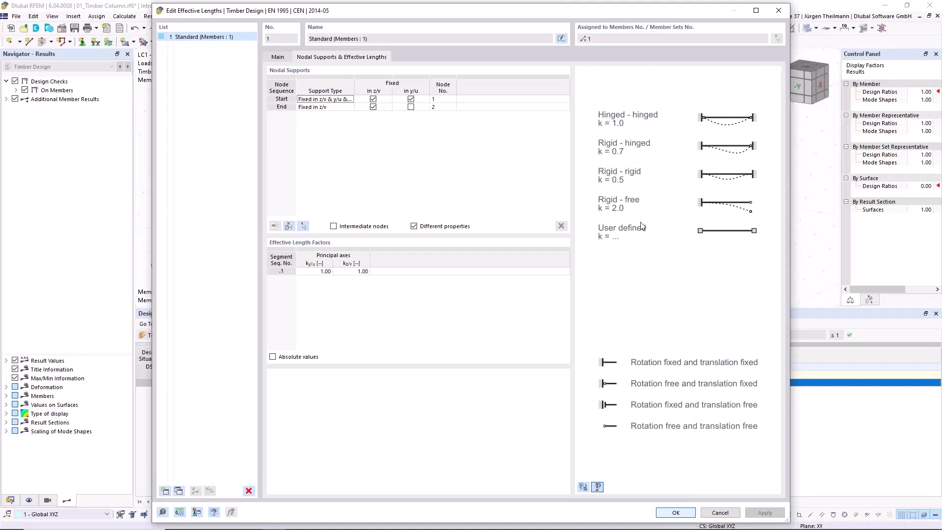
Step: Examine the nodal supports at the column's top and base in the model preview and compare them with the k factor diagrams
{"action": "left_click", "coordinate": [584, 487]}
{"action": "scroll", "coordinate": [686, 99], "scroll_direction": "up", "scroll_amount": 3}
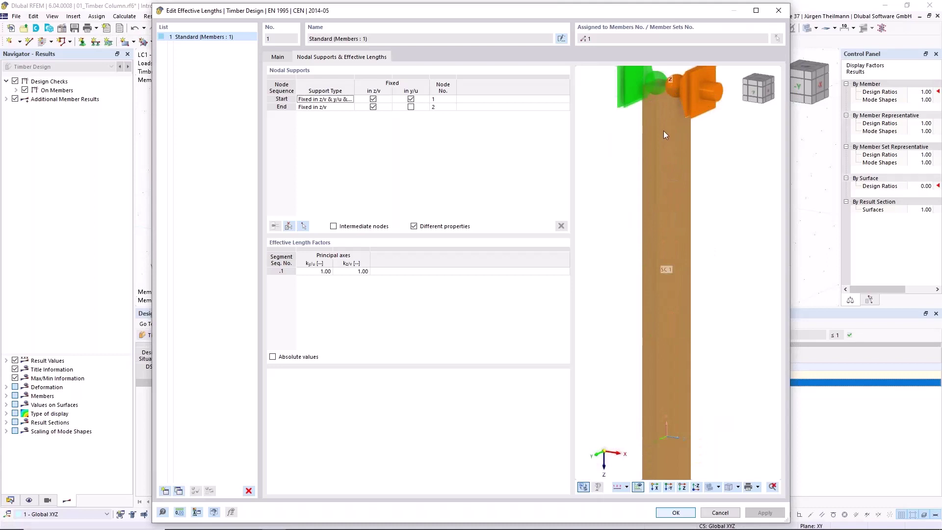
{"action": "middle_click_drag", "start_coordinate": [663, 130], "coordinate": [690, 176]}
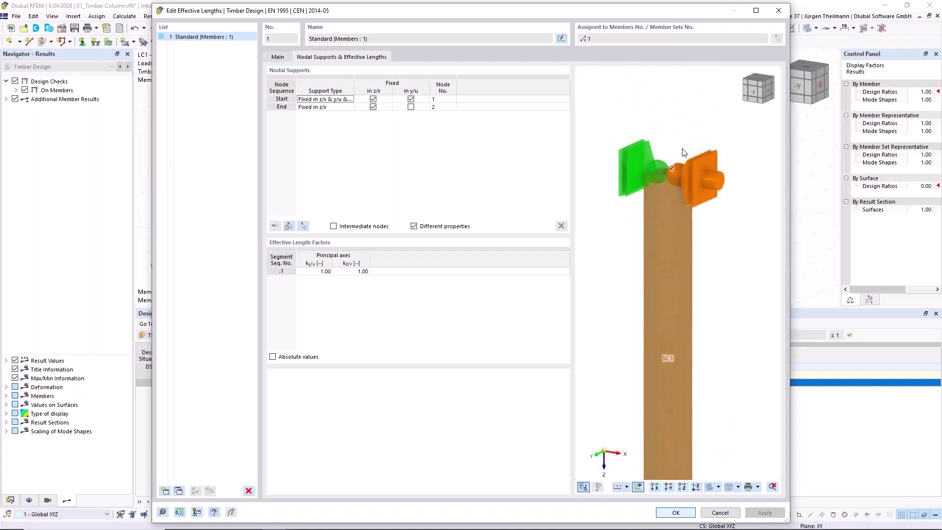
{"action": "scroll", "coordinate": [678, 171], "scroll_direction": "down", "scroll_amount": 4}
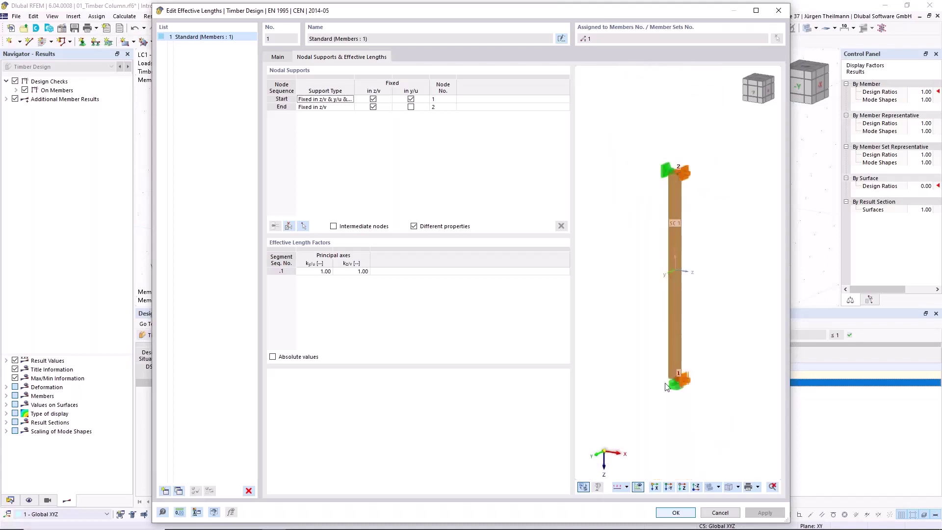
{"action": "scroll", "coordinate": [676, 387], "scroll_direction": "up", "scroll_amount": 4}
{"action": "scroll", "coordinate": [676, 388], "scroll_direction": "up", "scroll_amount": 2}
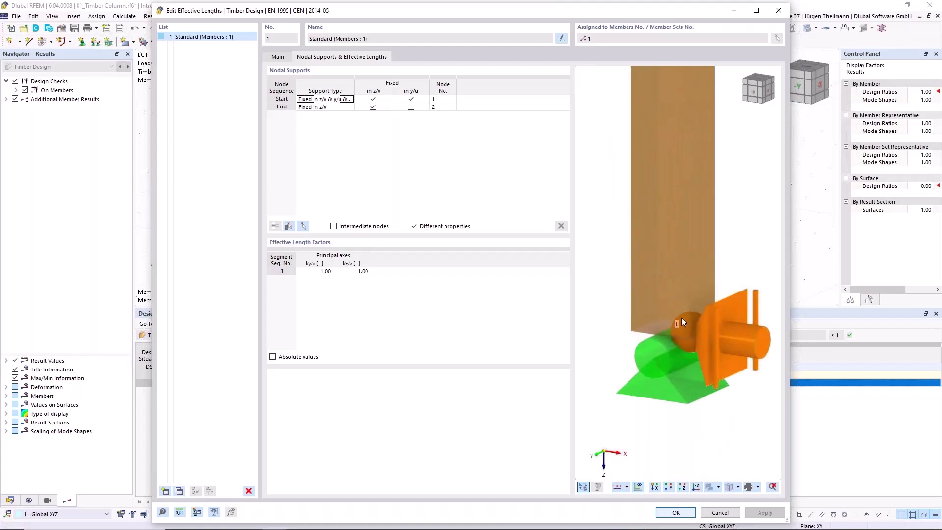
{"action": "scroll", "coordinate": [676, 332], "scroll_direction": "down", "scroll_amount": 5}
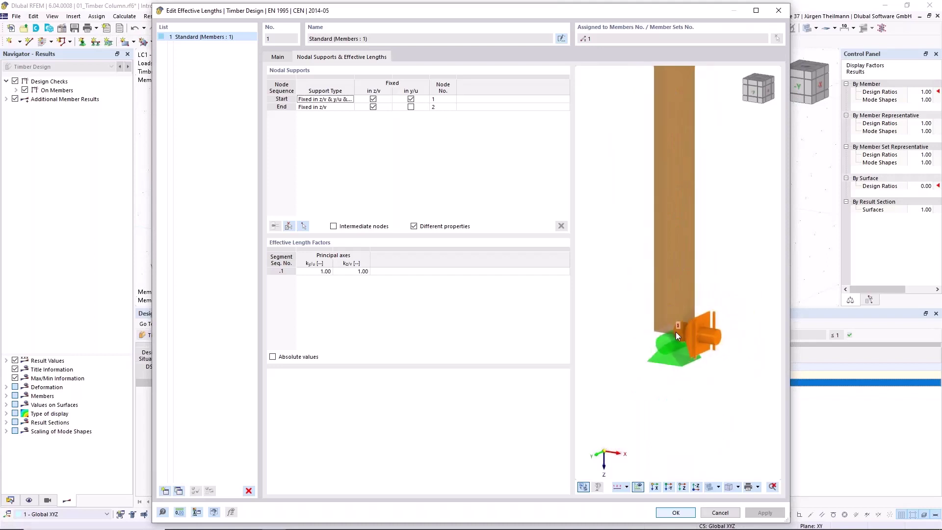
{"action": "middle_click_drag", "start_coordinate": [678, 278], "coordinate": [677, 369]}
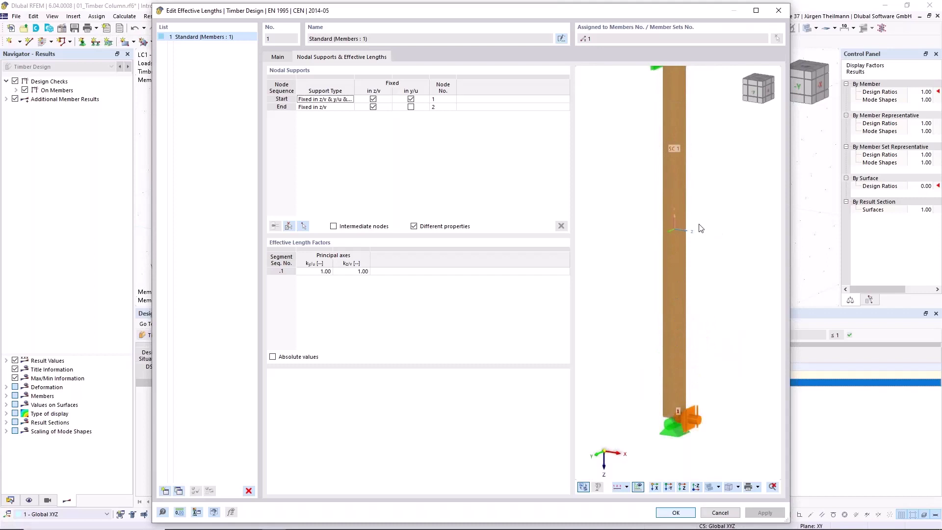
{"action": "left_click", "coordinate": [582, 487]}
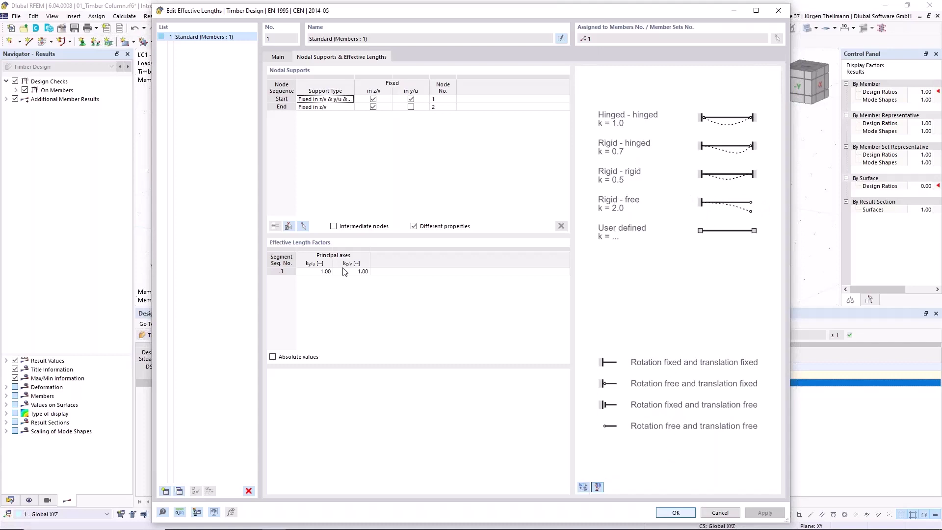
{"action": "left_click", "coordinate": [584, 487]}
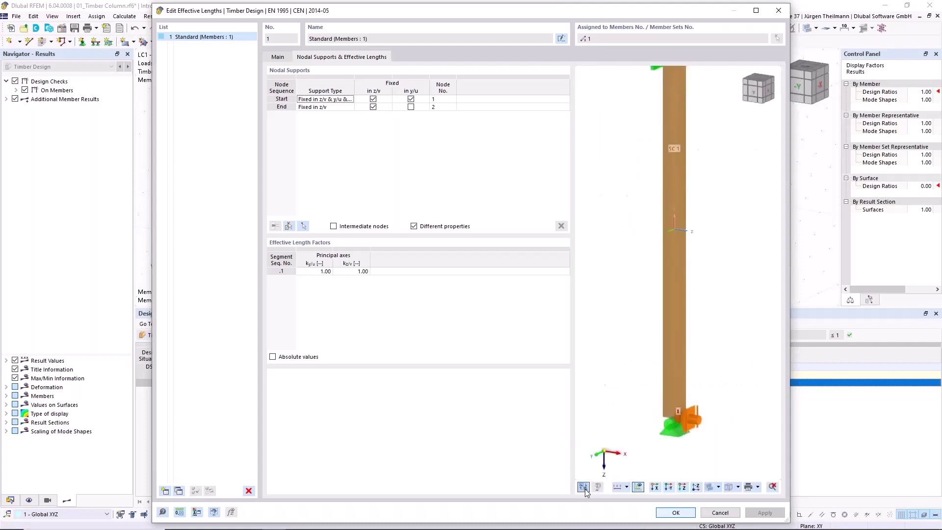
Step: Set the effective length factor k y/u to 2.00 (Cantilever), accept deleting the Timber Design results, and accept the member changes
{"action": "double_click", "coordinate": [314, 273]}
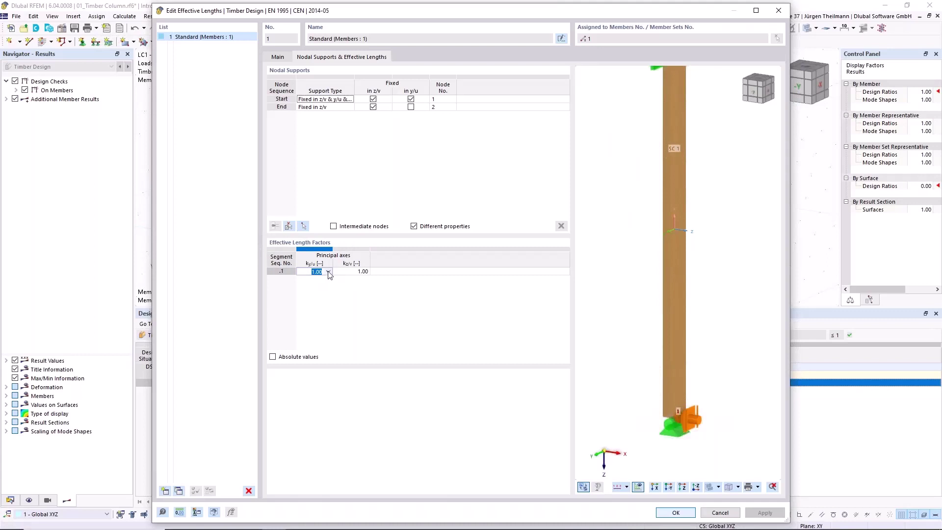
{"action": "left_click", "coordinate": [328, 272]}
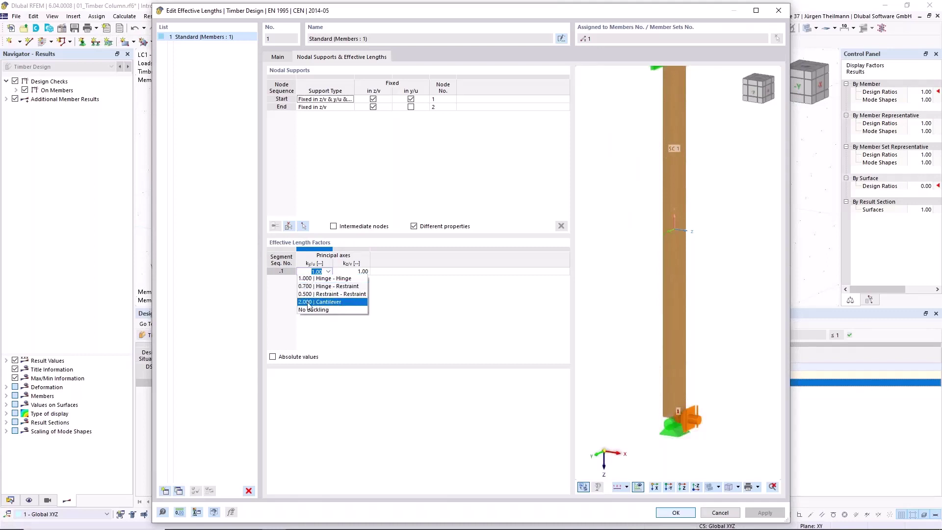
{"action": "left_click", "coordinate": [308, 302]}
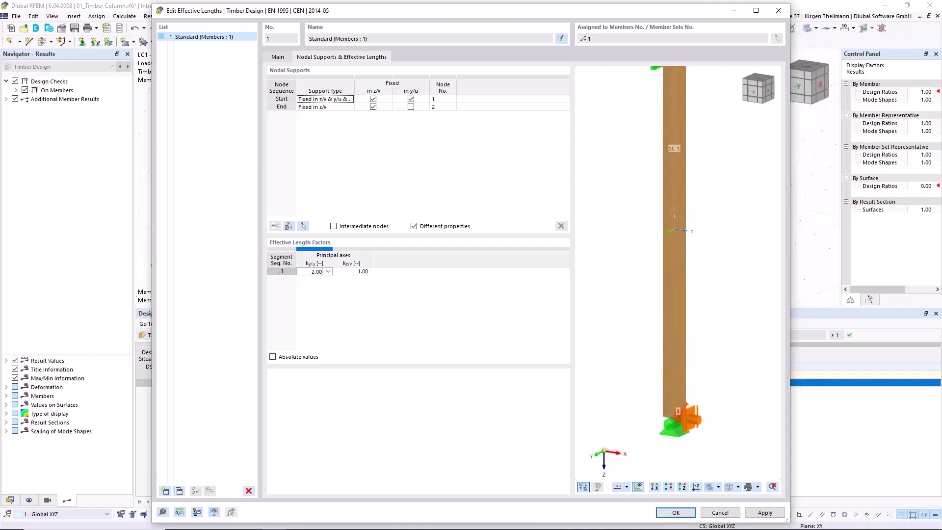
{"action": "left_click", "coordinate": [669, 513]}
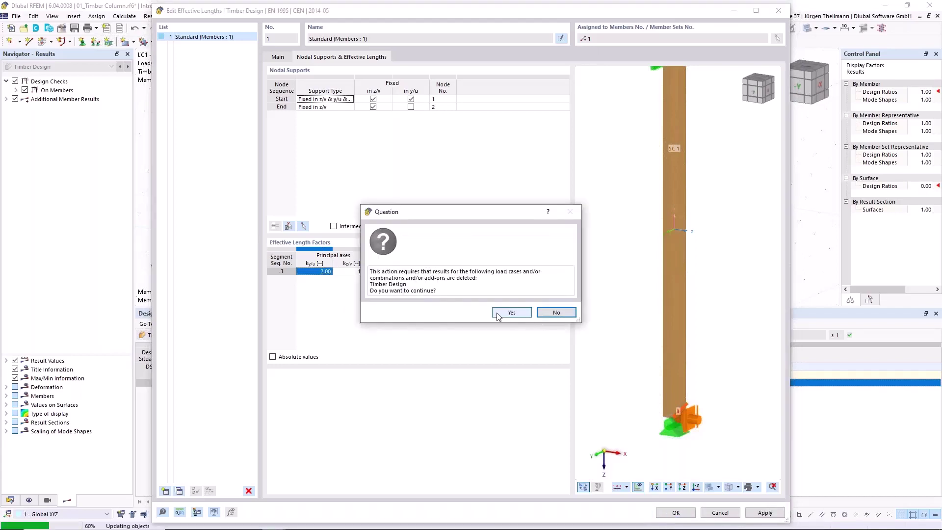
{"action": "left_click", "coordinate": [511, 313]}
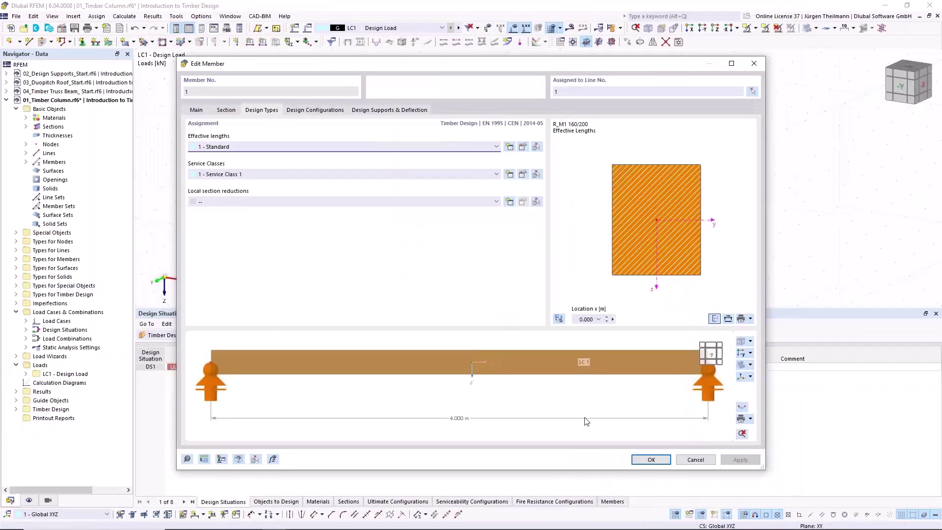
{"action": "left_click", "coordinate": [646, 460]}
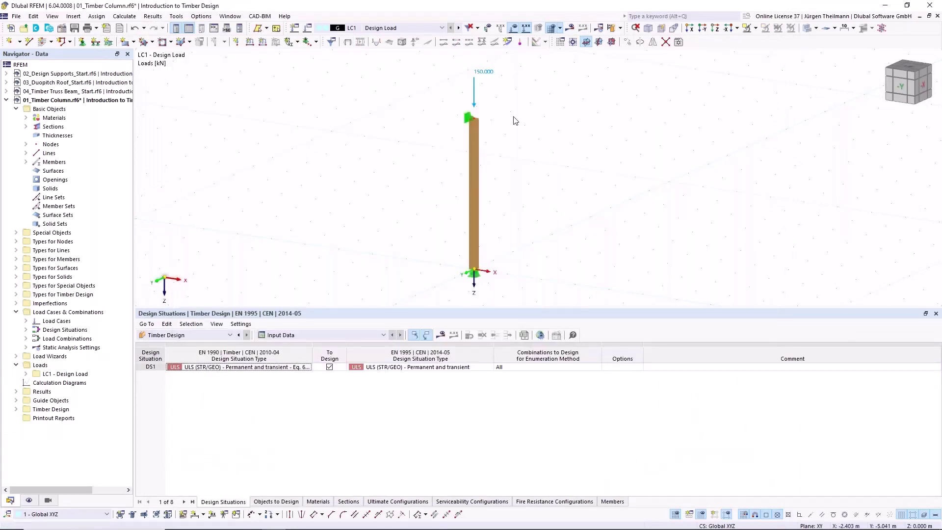
Step: Rerun the Timber Design calculation and list the design ratios on members by design situation
{"action": "left_click", "coordinate": [610, 28]}
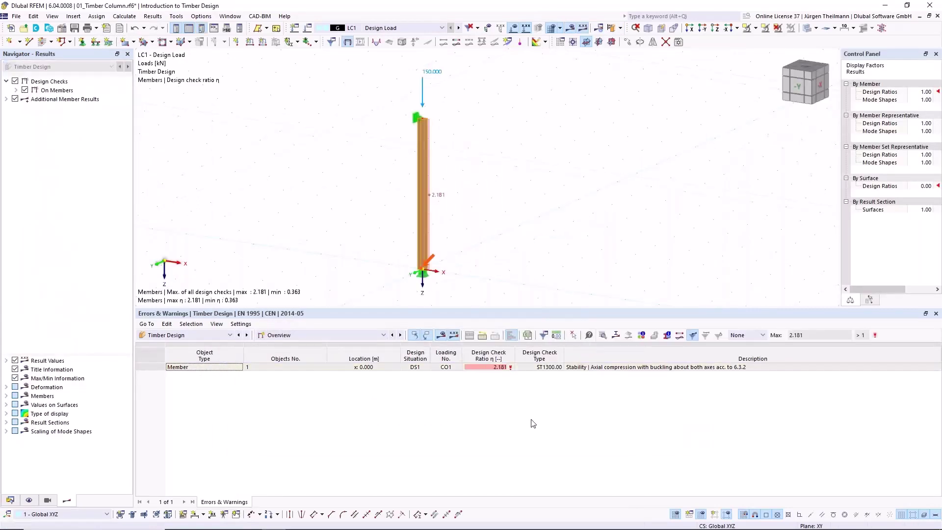
{"action": "left_click", "coordinate": [357, 334]}
{"action": "left_click", "coordinate": [344, 359]}
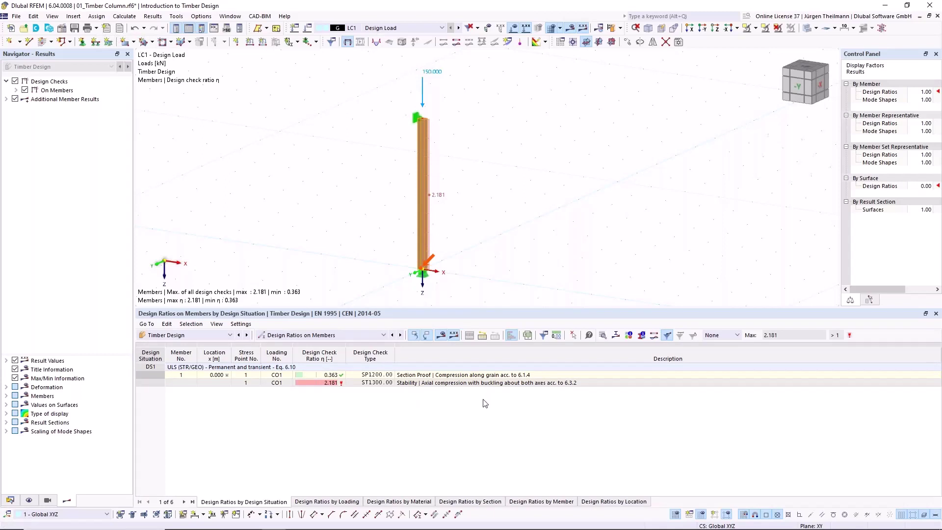
Step: Return from the result tables to the Timber Design input data and open the Default ultimate configuration
{"action": "left_click", "coordinate": [394, 336]}
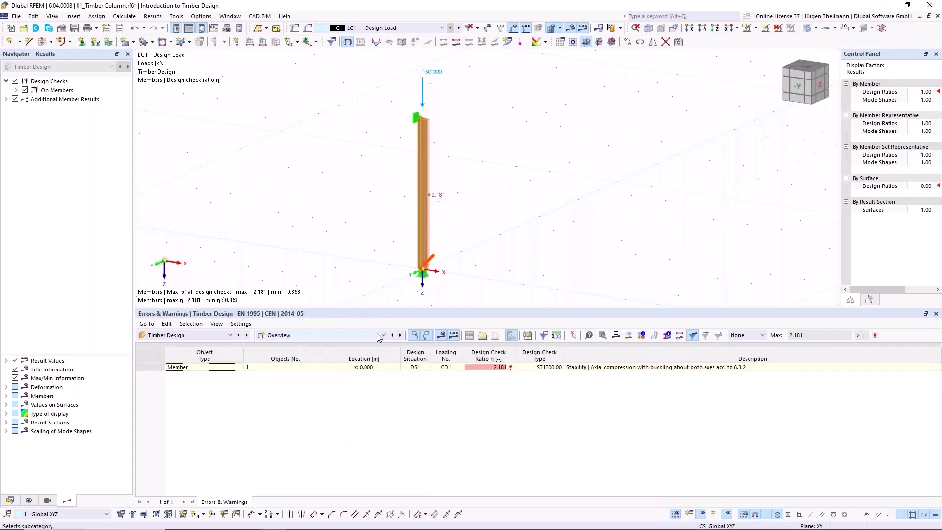
{"action": "left_click", "coordinate": [395, 335]}
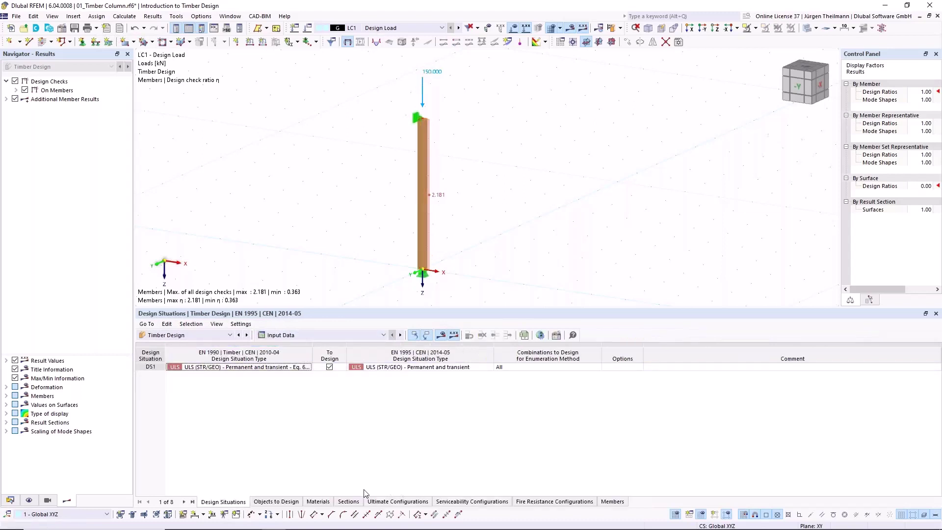
{"action": "left_click", "coordinate": [397, 502]}
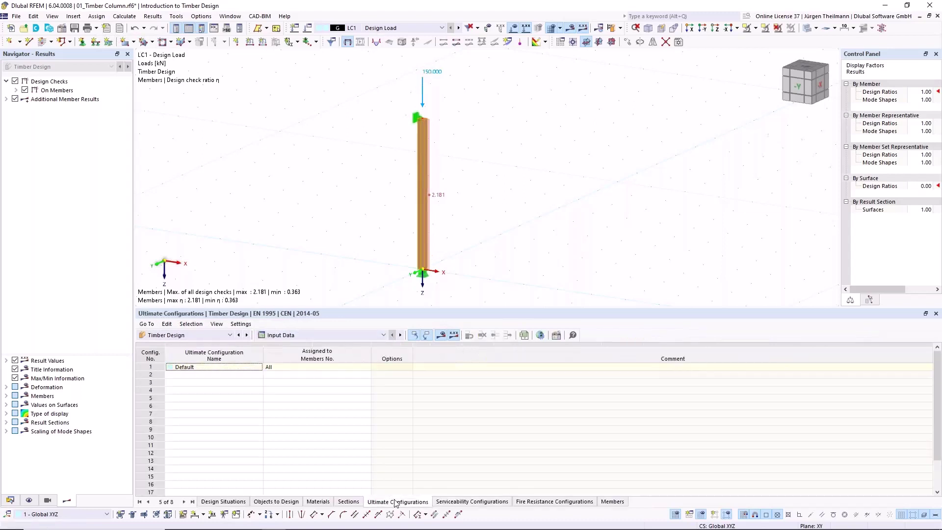
{"action": "double_click", "coordinate": [152, 368]}
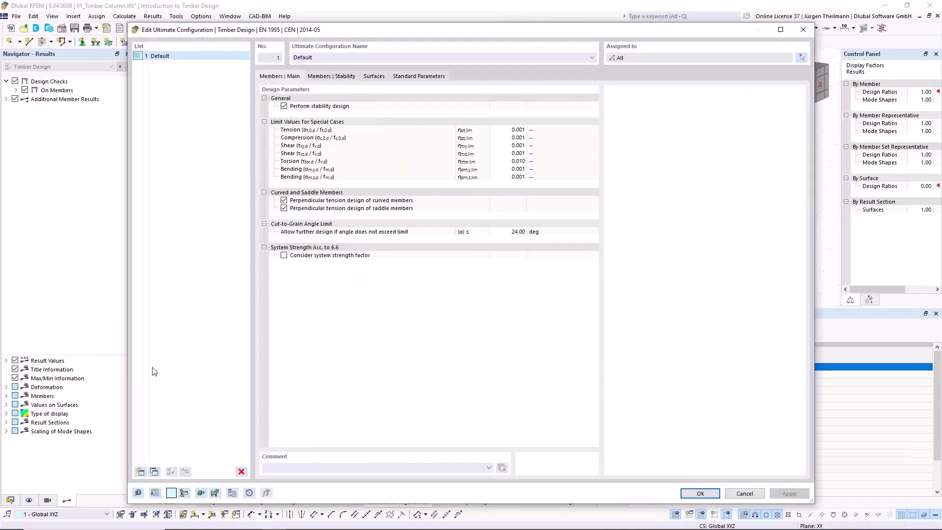
Step: Review the stiffness reduction option and its DIN EN 1995-1-1/NA:2013 reference in the members' stability parameters, then leave while keeping the design results
{"action": "left_click", "coordinate": [334, 76]}
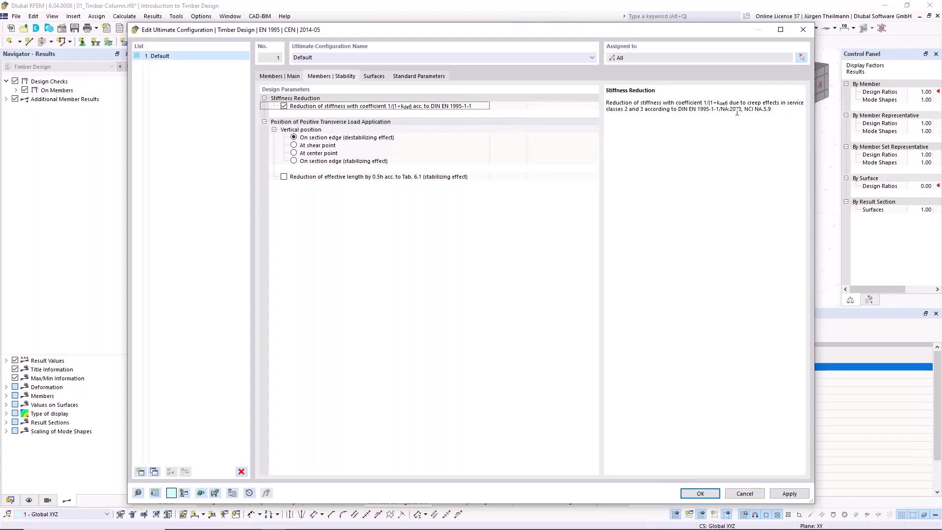
{"action": "left_click_drag", "start_coordinate": [719, 108], "coordinate": [772, 109]}
{"action": "left_click", "coordinate": [607, 106]}
{"action": "left_click_drag", "start_coordinate": [606, 109], "coordinate": [655, 112]}
{"action": "left_click", "coordinate": [651, 111]}
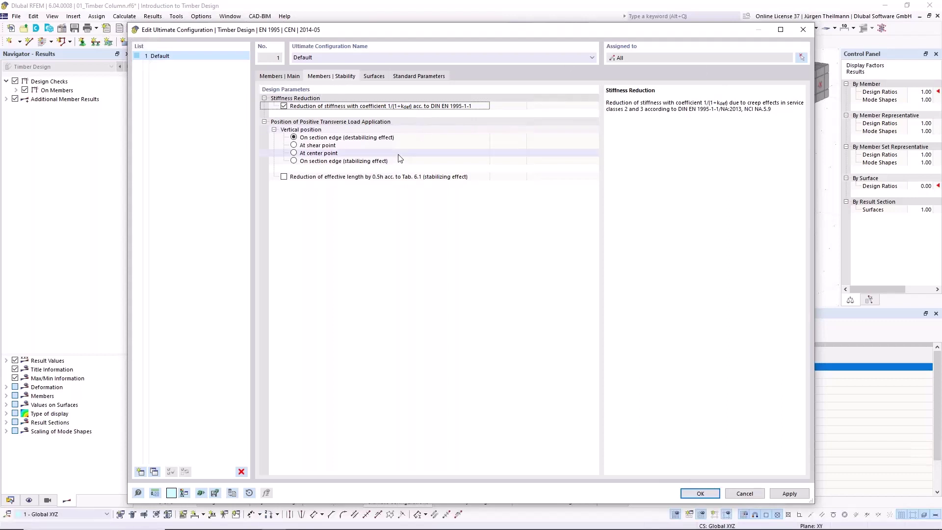
{"action": "left_click", "coordinate": [700, 494]}
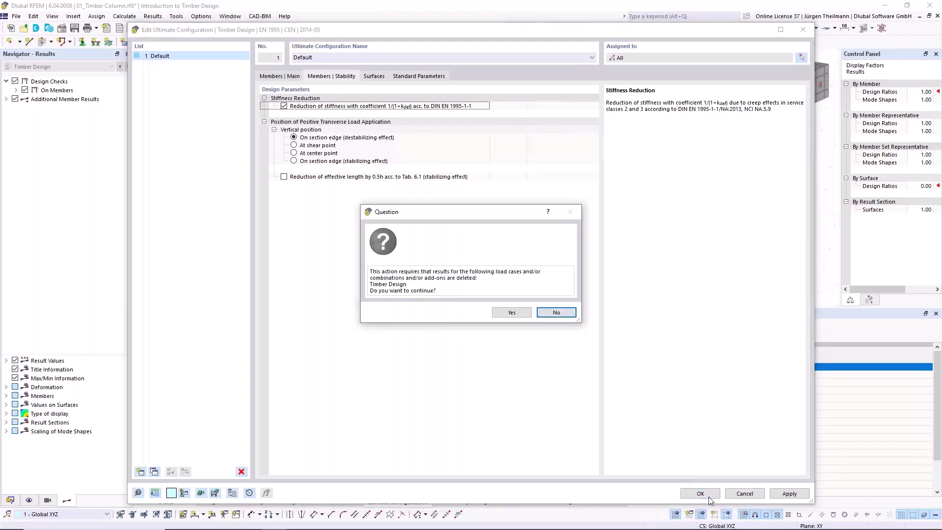
{"action": "left_click", "coordinate": [552, 313]}
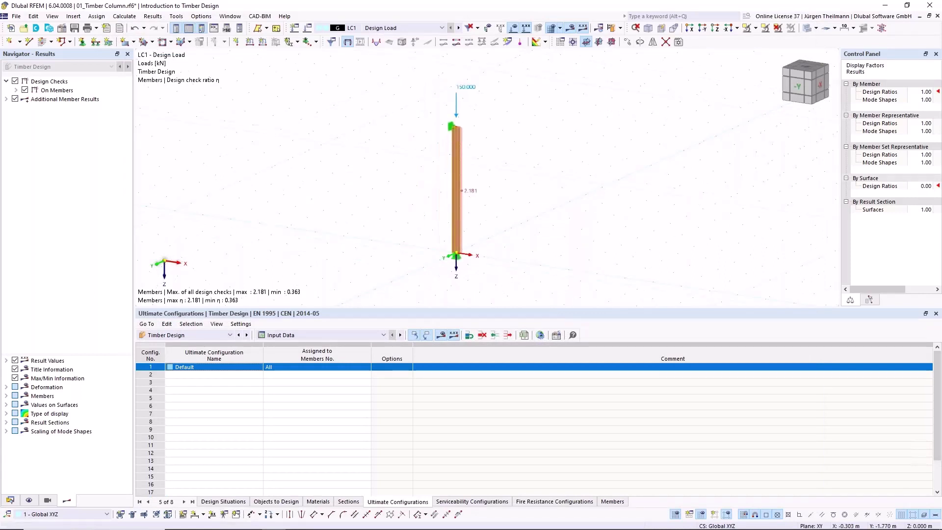
Step: Save the timber column model and collapse its entry in the data navigator
{"action": "left_click", "coordinate": [75, 30]}
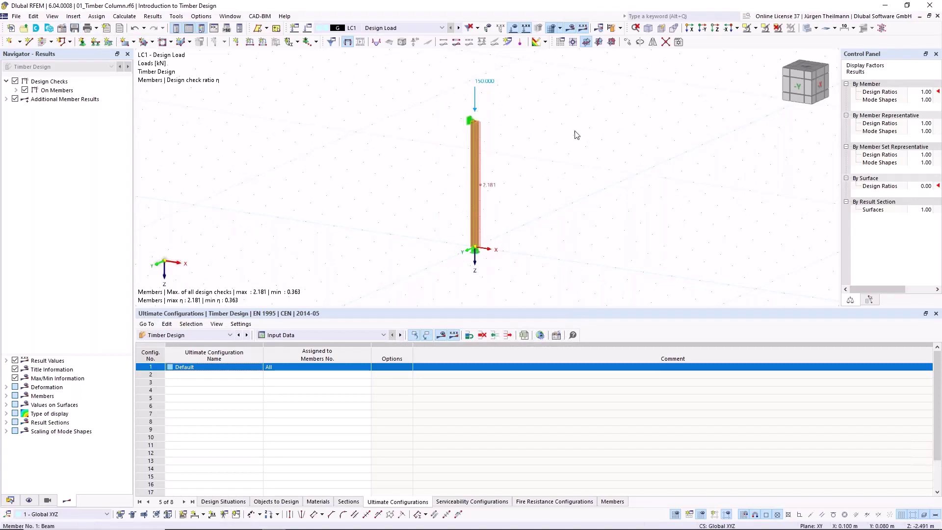
{"action": "left_click", "coordinate": [10, 500]}
{"action": "left_click", "coordinate": [7, 100]}
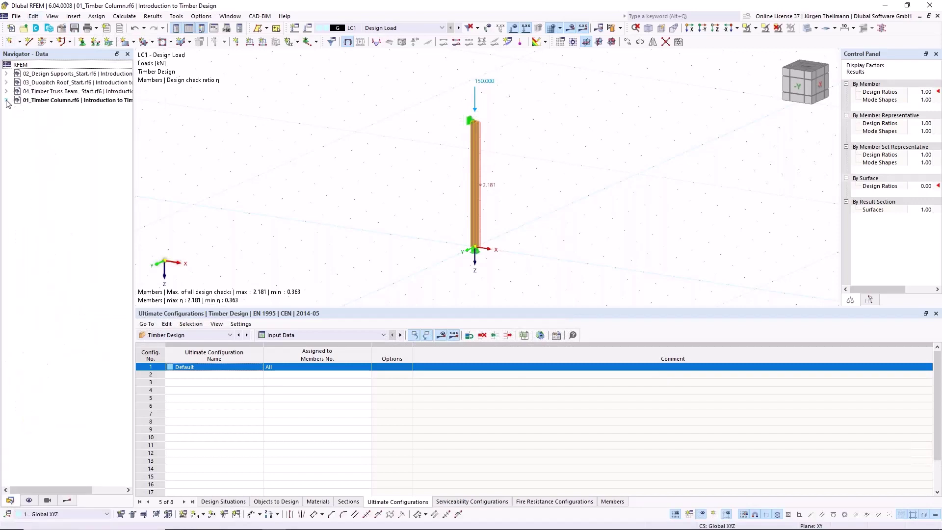
Step: Open the 02_Design Supports_Start model and inspect its timber beams and the supports under the corner of the cross beam
{"action": "double_click", "coordinate": [37, 74]}
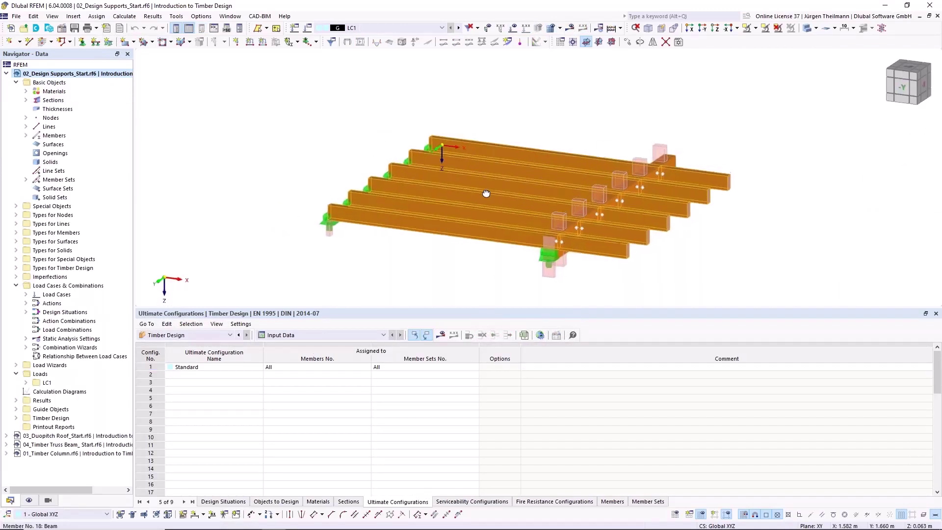
{"action": "middle_click_drag", "start_coordinate": [485, 193], "coordinate": [246, 155], "text": "ctrl"}
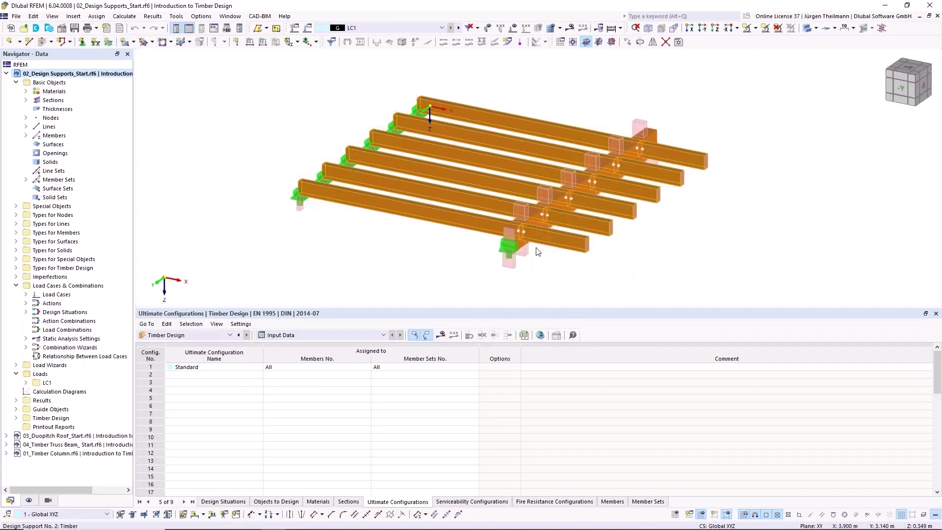
{"action": "middle_click_drag", "start_coordinate": [509, 263], "coordinate": [444, 243], "text": "ctrl"}
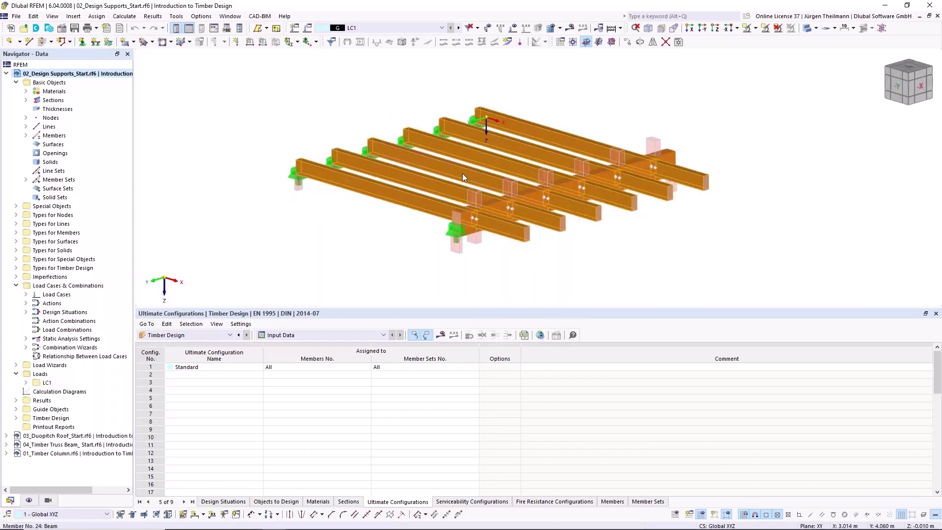
{"action": "scroll", "coordinate": [462, 173], "scroll_direction": "up", "scroll_amount": 5}
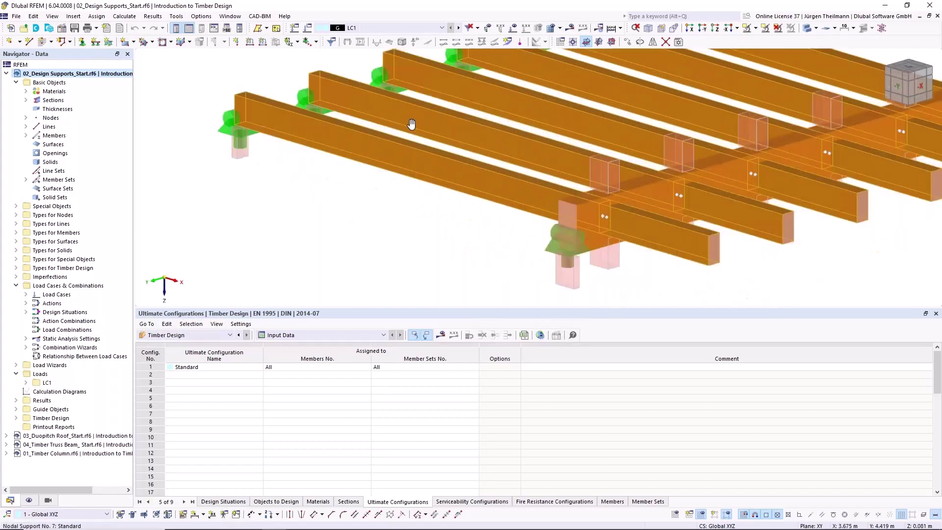
{"action": "middle_click_drag", "start_coordinate": [561, 240], "coordinate": [411, 124]}
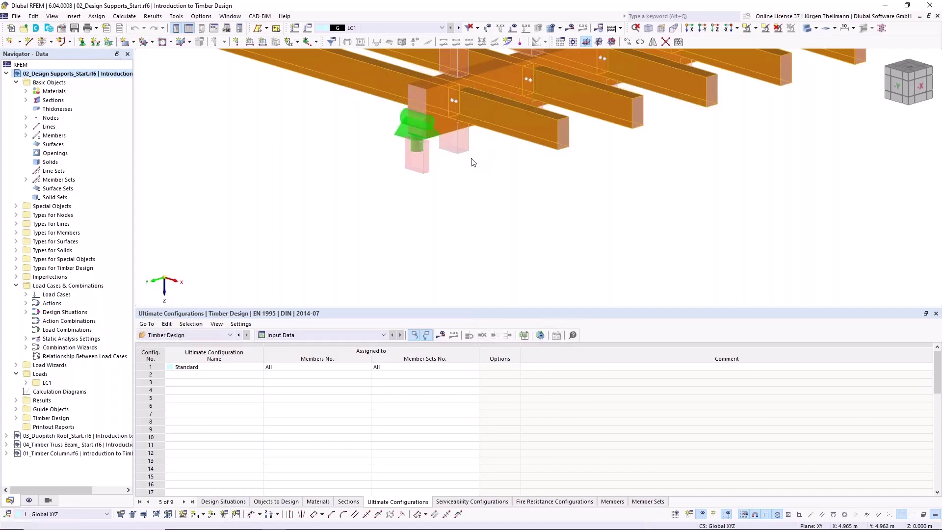
{"action": "middle_click_drag", "start_coordinate": [472, 163], "coordinate": [485, 224]}
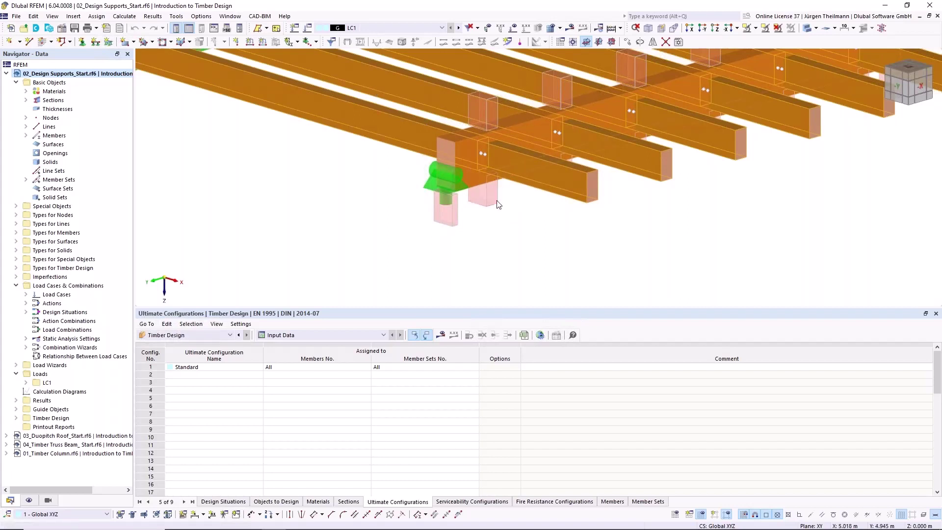
{"action": "scroll", "coordinate": [471, 207], "scroll_direction": "down", "scroll_amount": 2}
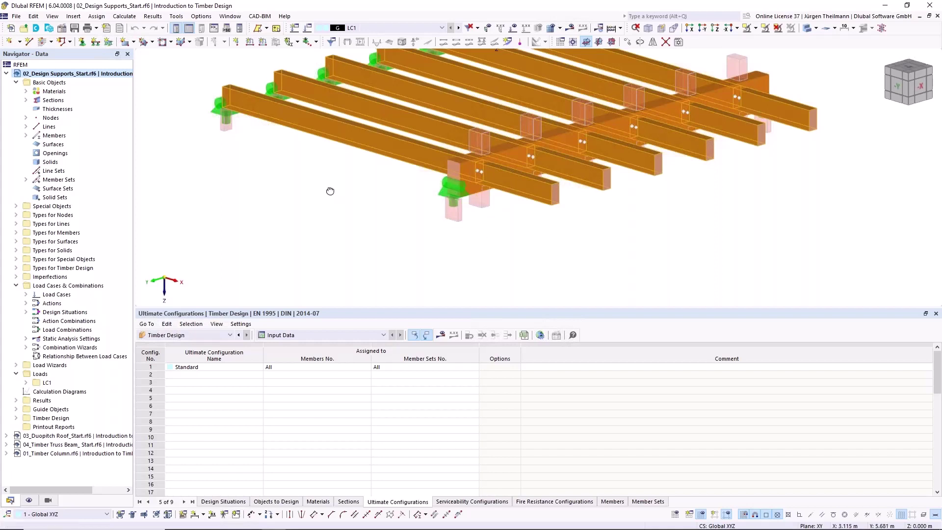
{"action": "middle_click_drag", "start_coordinate": [327, 189], "coordinate": [343, 198]}
{"action": "scroll", "coordinate": [685, 203], "scroll_direction": "down", "scroll_amount": 3}
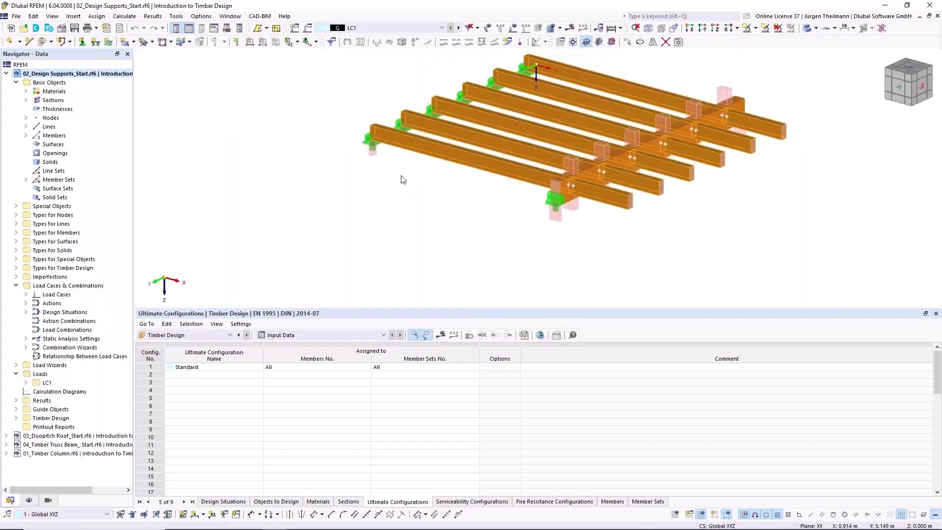
Step: Examine the design supports above and below the cross beam where the continuous beams intersect it
{"action": "middle_click_drag", "start_coordinate": [696, 219], "coordinate": [579, 216], "text": "ctrl"}
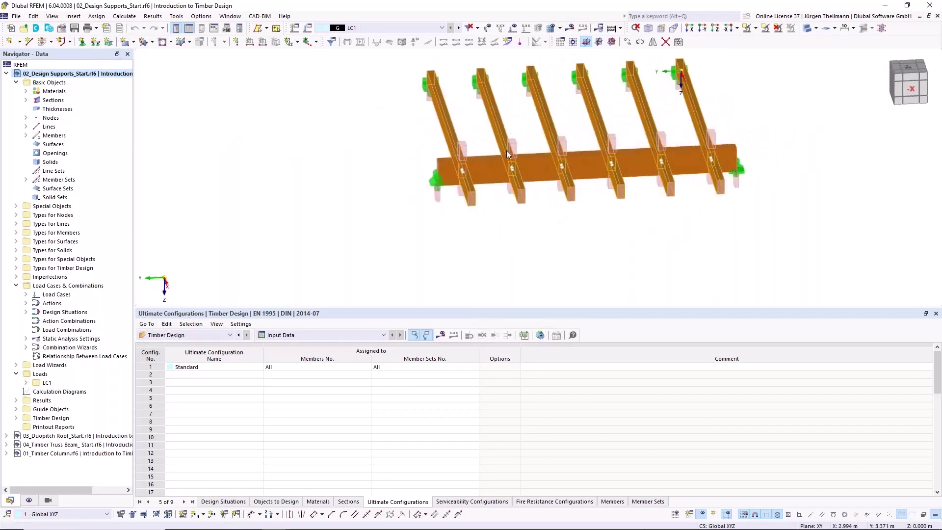
{"action": "middle_click_drag", "start_coordinate": [719, 235], "coordinate": [722, 169], "text": "ctrl"}
{"action": "scroll", "coordinate": [407, 150], "scroll_direction": "up", "scroll_amount": 5}
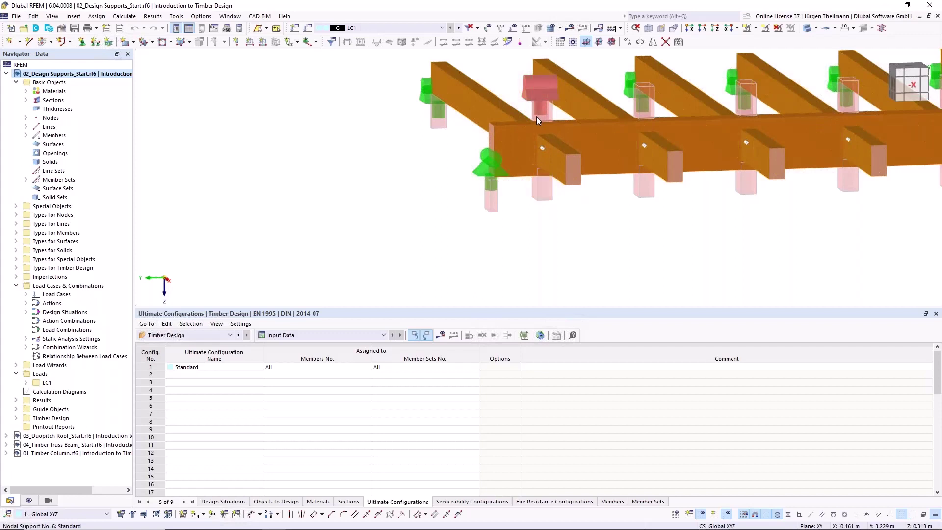
{"action": "left_click", "coordinate": [541, 169]}
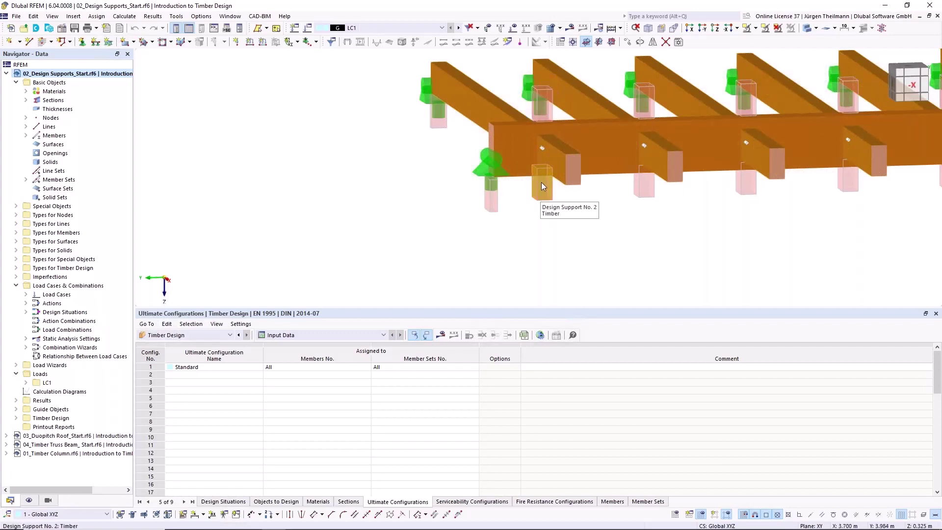
{"action": "left_click", "coordinate": [498, 90]}
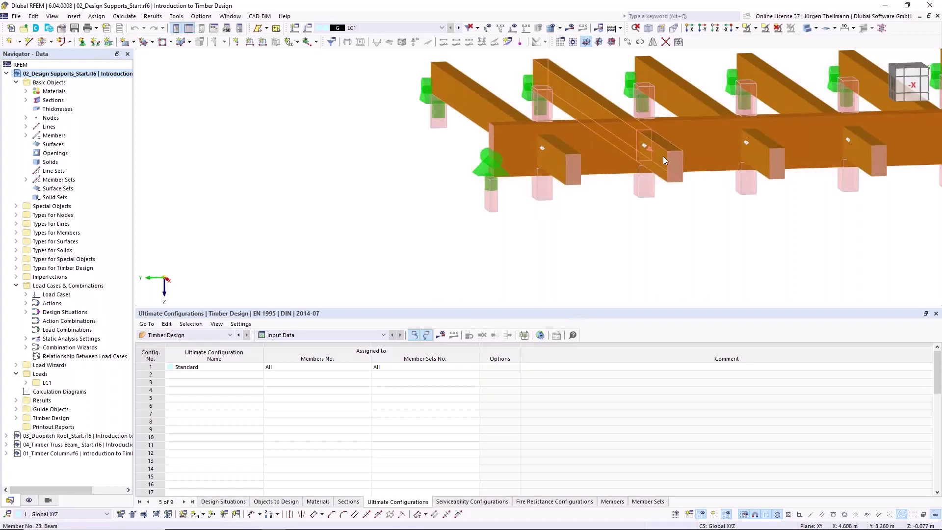
{"action": "left_click", "coordinate": [766, 161]}
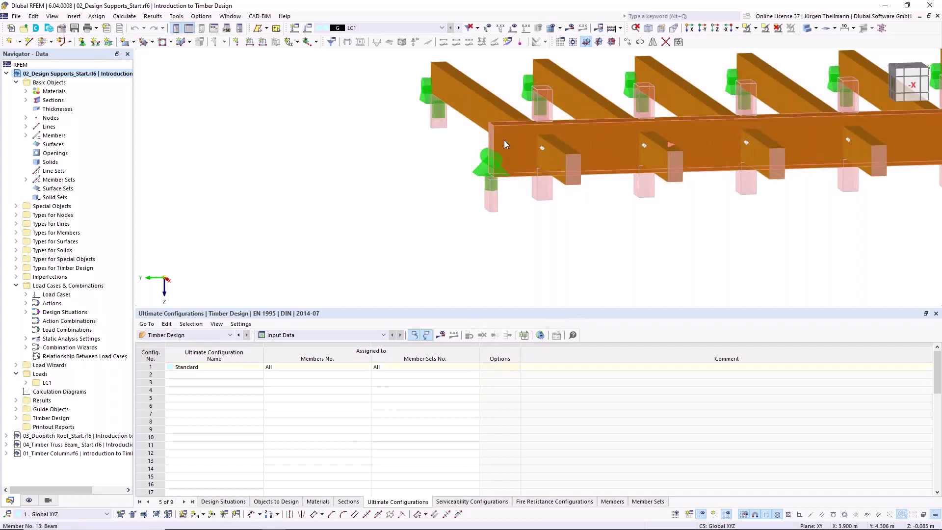
{"action": "left_click", "coordinate": [550, 102]}
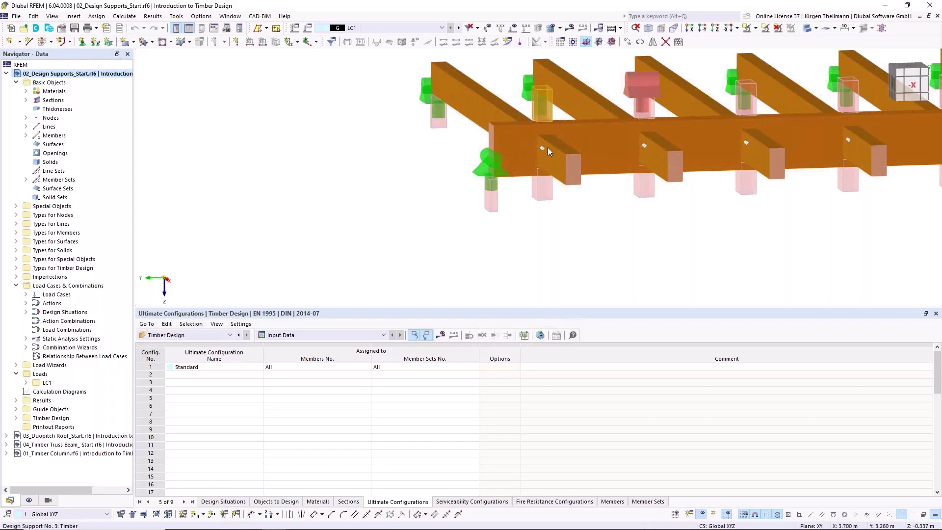
{"action": "left_click", "coordinate": [501, 134]}
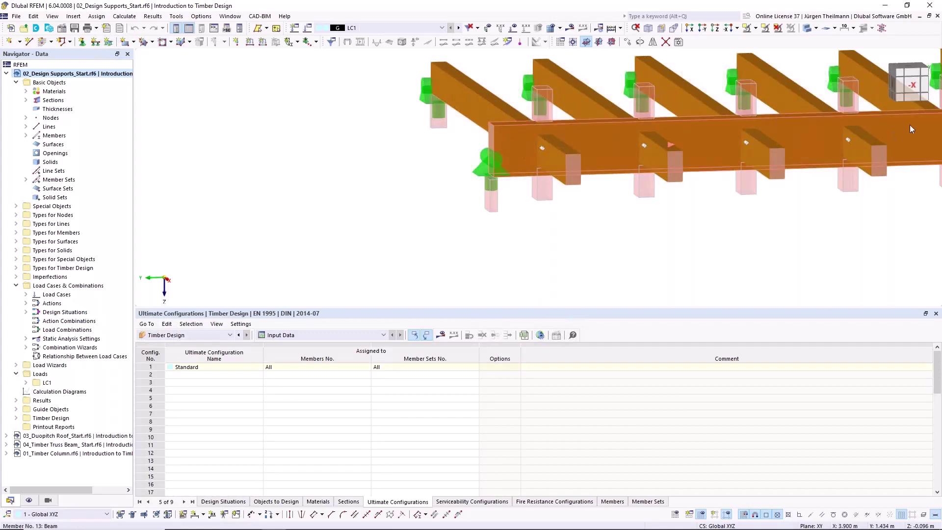
{"action": "middle_click_drag", "start_coordinate": [647, 226], "coordinate": [327, 170]}
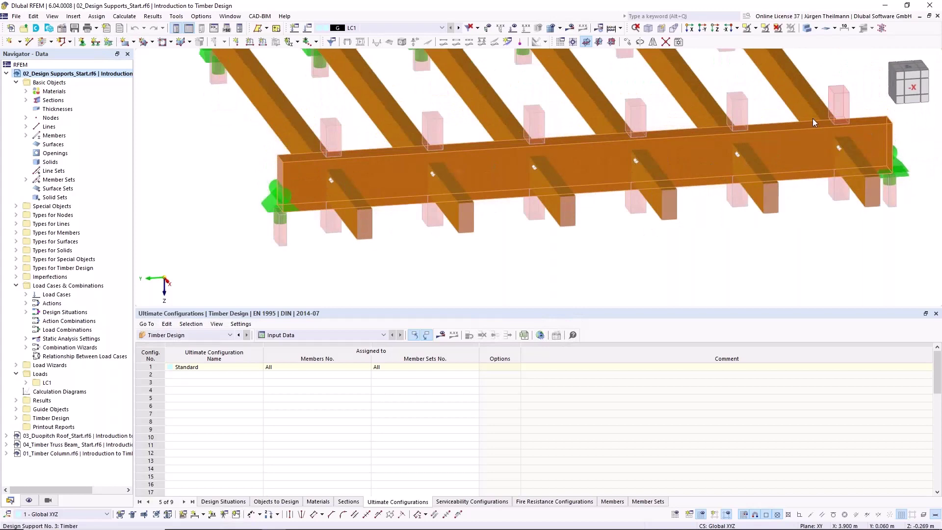
{"action": "middle_click_drag", "start_coordinate": [319, 241], "coordinate": [521, 210], "text": "ctrl"}
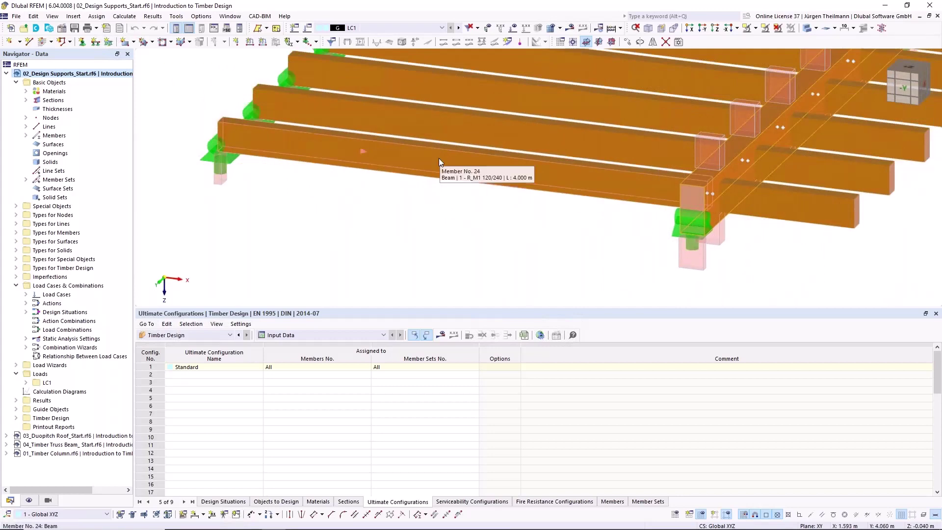
Step: Turn on the display of member sets and open the outermost continuous member set 24,25 for editing
{"action": "left_click", "coordinate": [29, 500]}
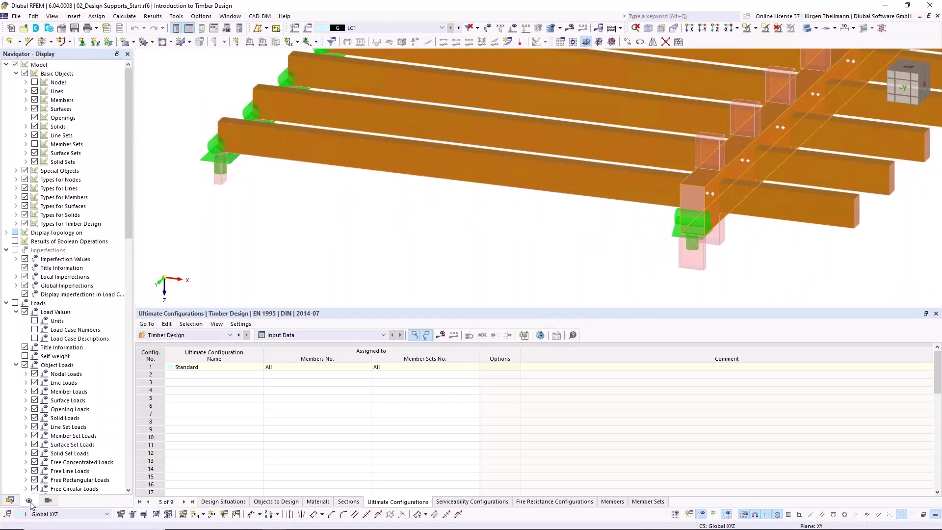
{"action": "left_click", "coordinate": [34, 145]}
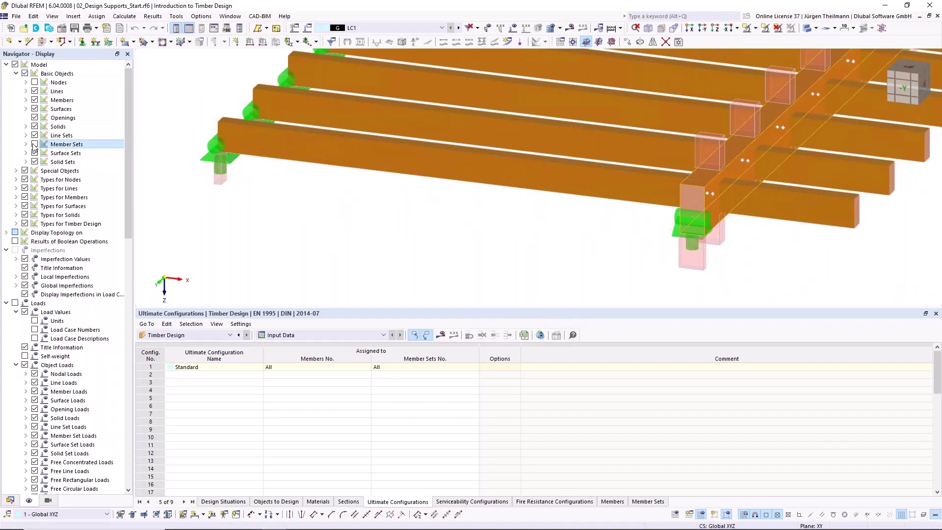
{"action": "double_click", "coordinate": [365, 175]}
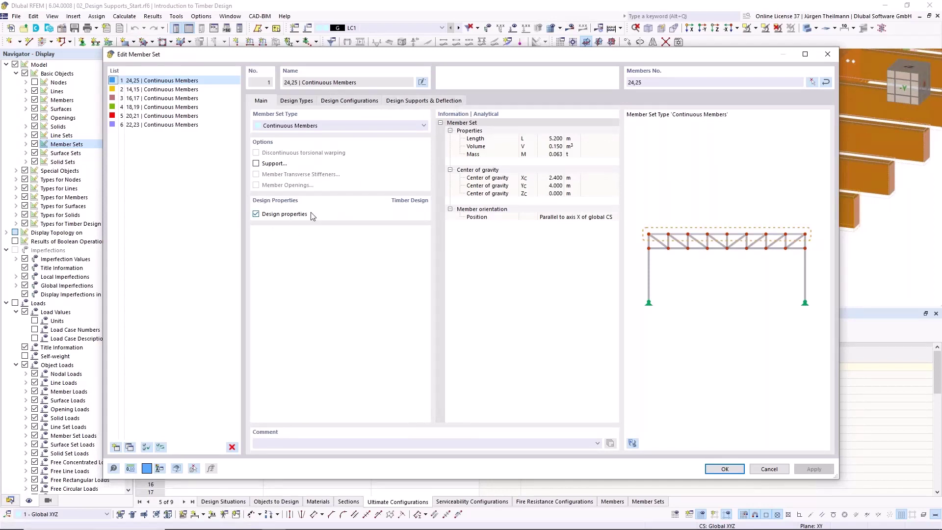
Step: Review the member set's design types, its design supports and deflection settings, and the support assigned at internal node 21
{"action": "left_click", "coordinate": [298, 101]}
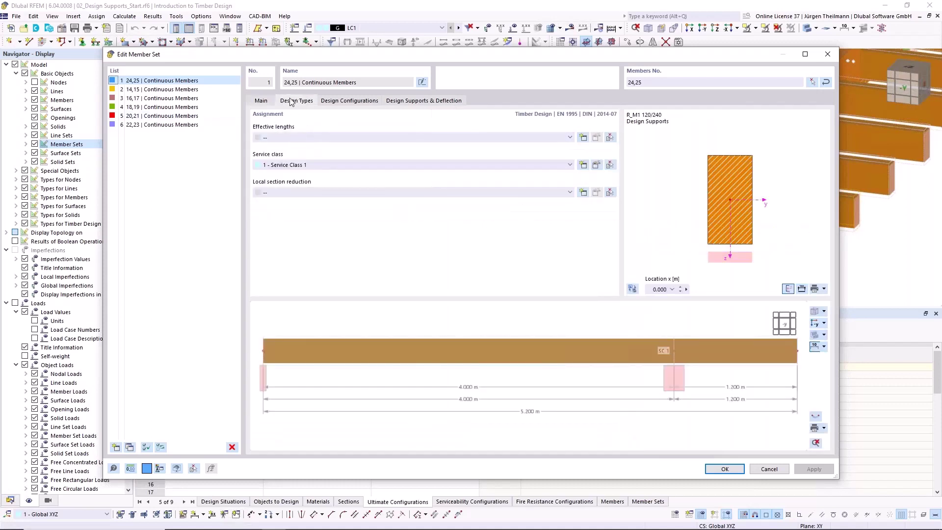
{"action": "left_click", "coordinate": [436, 101]}
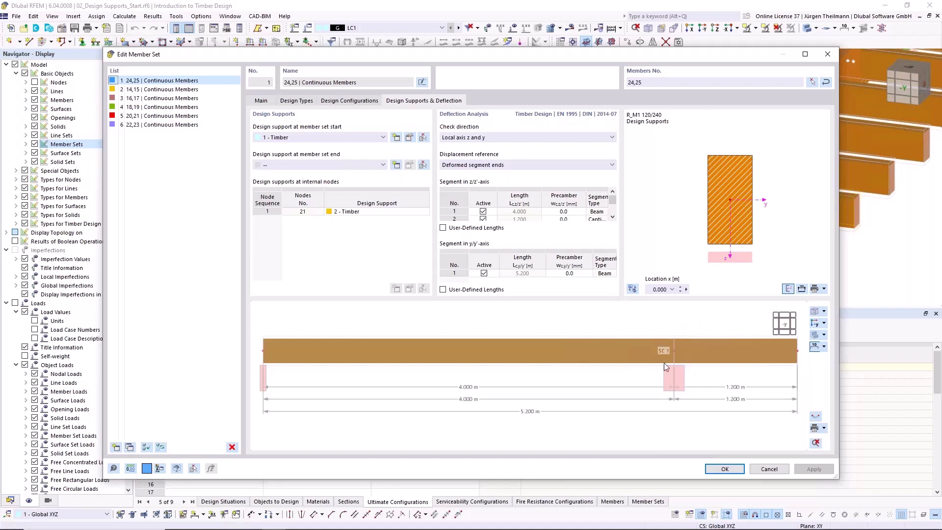
{"action": "left_click", "coordinate": [259, 211]}
{"action": "left_click", "coordinate": [362, 212]}
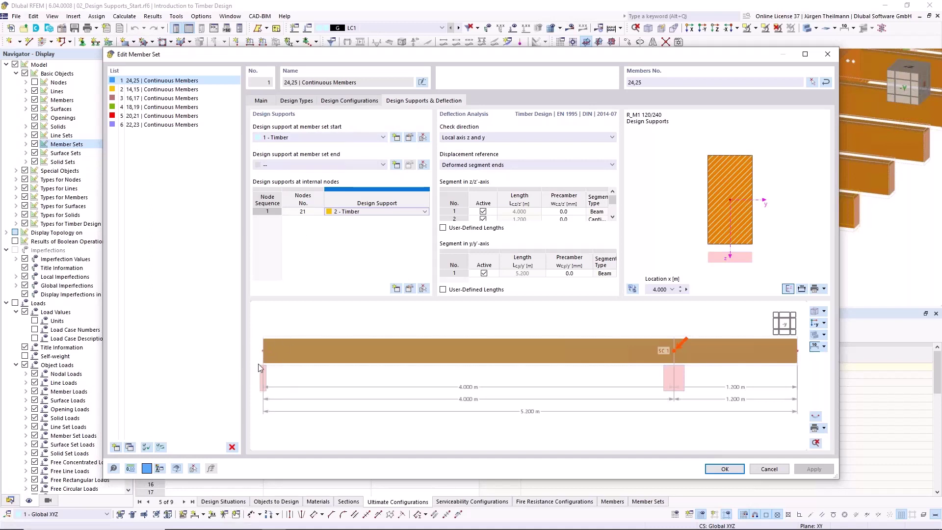
Step: Try the y/y'-axis support and the inner support option on the member set's start design support, switching both back off
{"action": "left_click", "coordinate": [409, 138]}
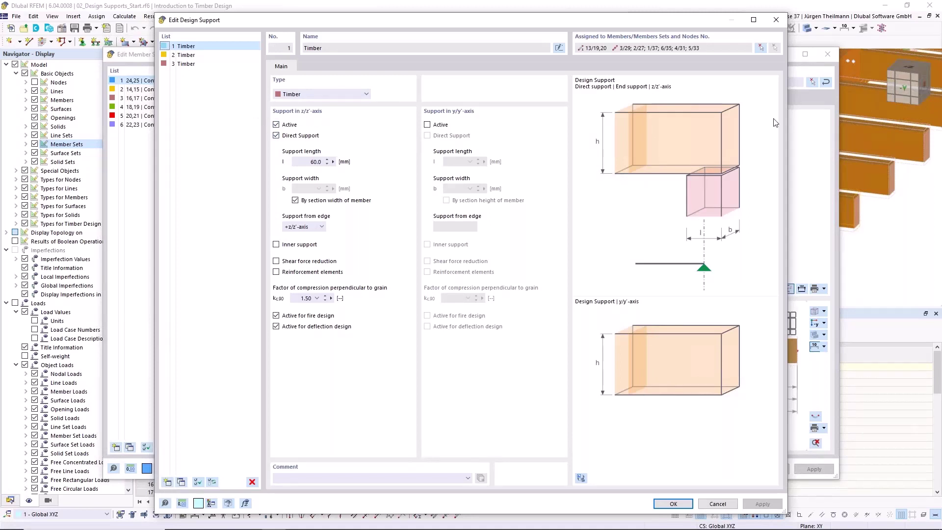
{"action": "left_click", "coordinate": [427, 125]}
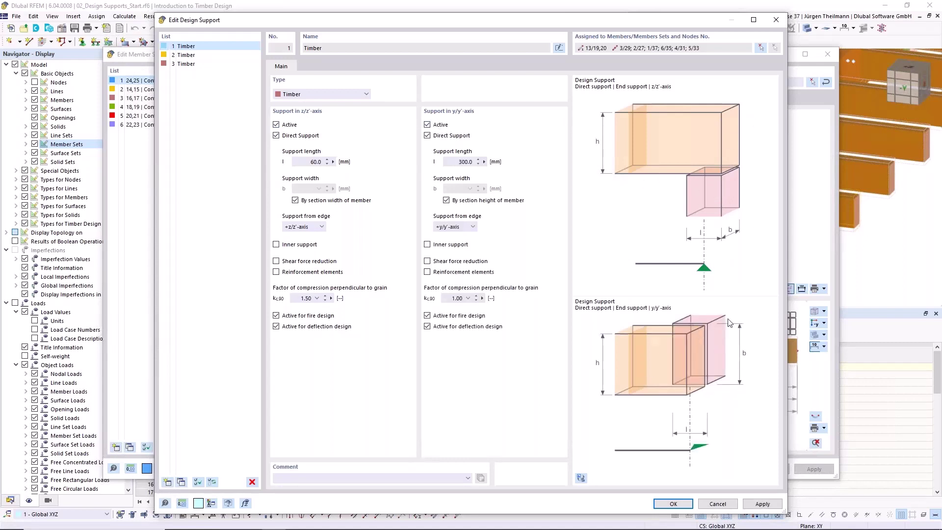
{"action": "left_click", "coordinate": [426, 125]}
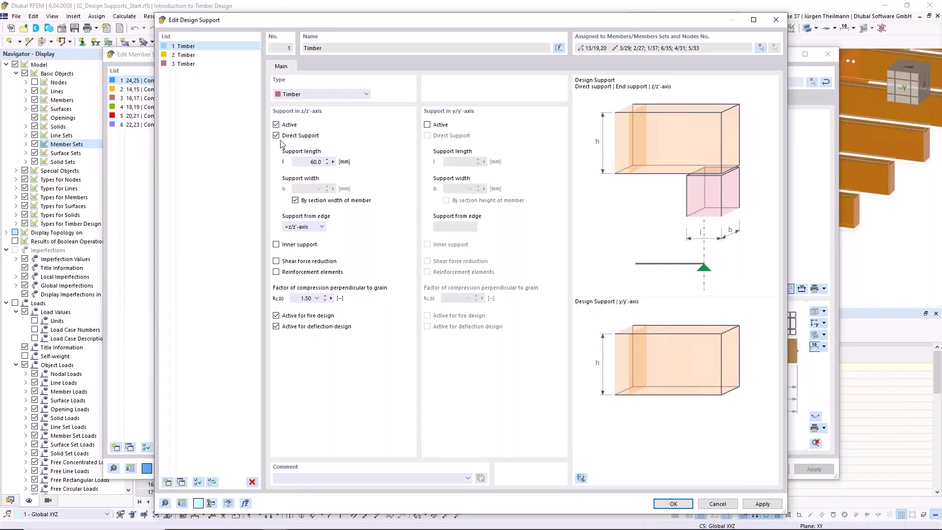
{"action": "left_click", "coordinate": [294, 162]}
{"action": "left_click", "coordinate": [276, 245]}
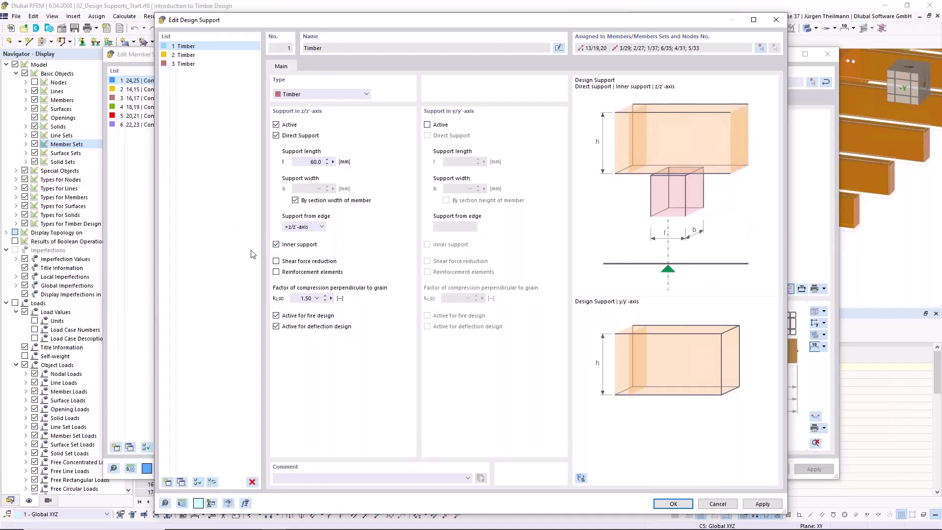
{"action": "left_click", "coordinate": [275, 245]}
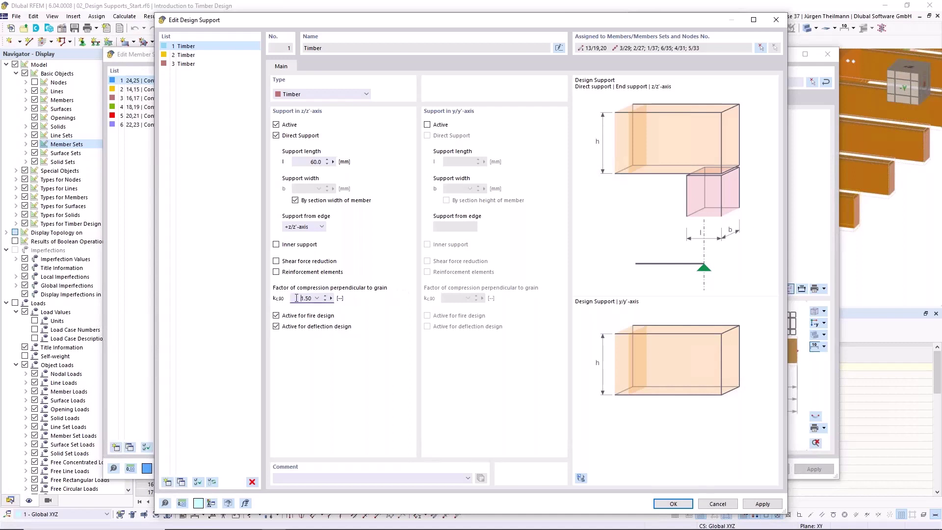
Step: Review the available kc,90 factors for compression perpendicular to grain on the start support, and close its settings keeping 1.50
{"action": "left_click", "coordinate": [317, 299]}
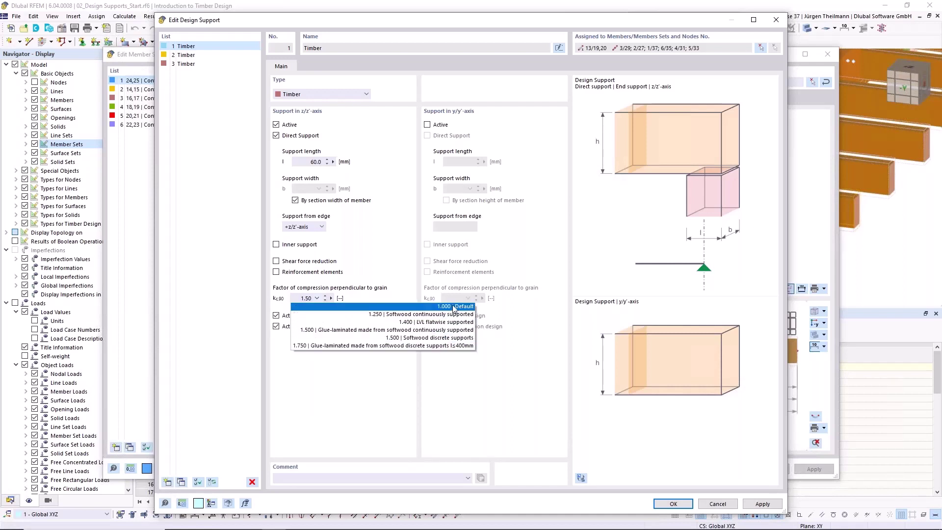
{"action": "left_click", "coordinate": [318, 298]}
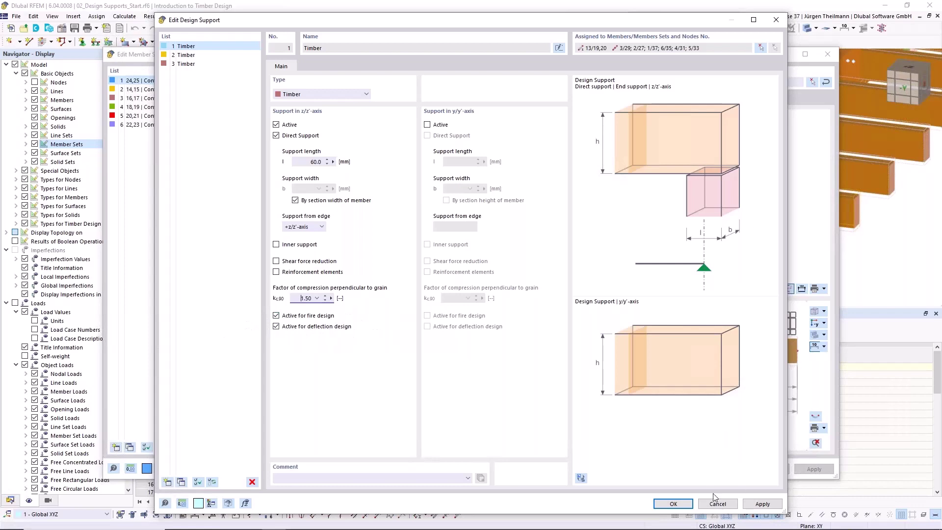
{"action": "left_click", "coordinate": [672, 504]}
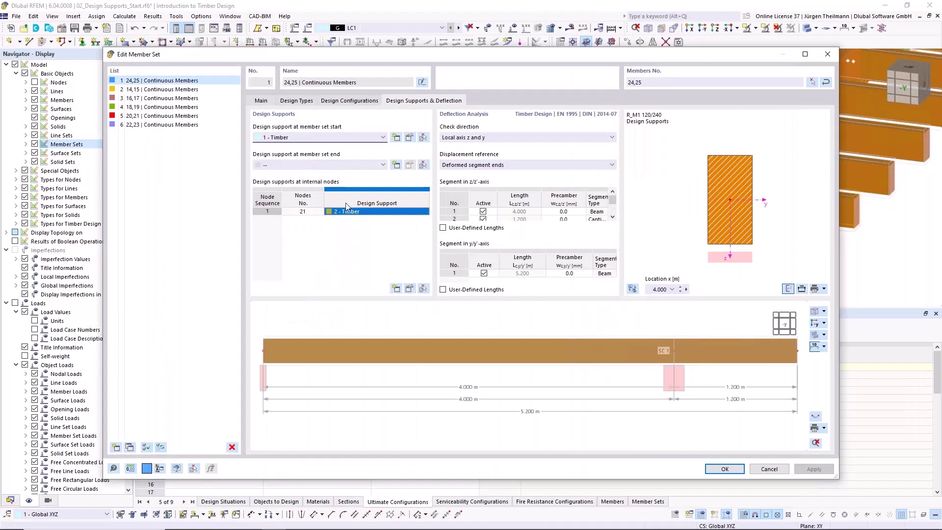
Step: Review the design support settings at internal node 21 without changing them, and close the member set
{"action": "left_click", "coordinate": [370, 211]}
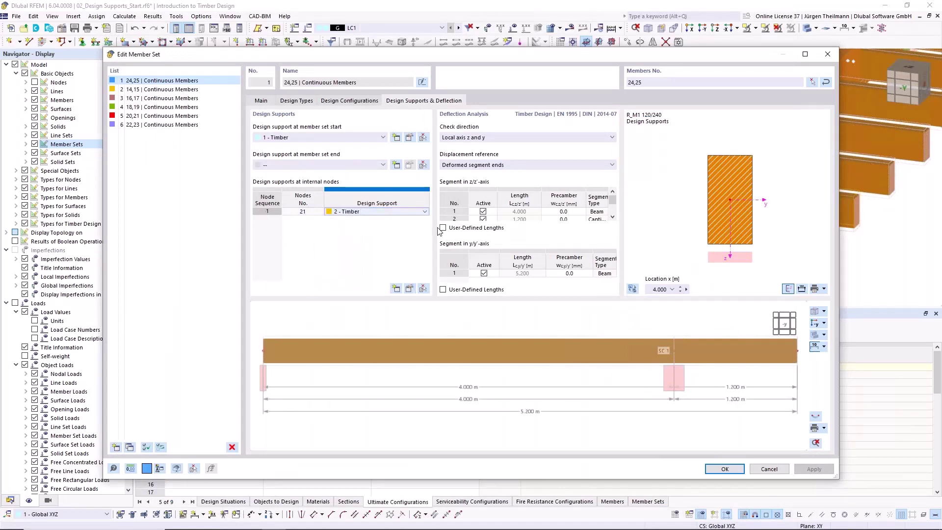
{"action": "left_click", "coordinate": [410, 289]}
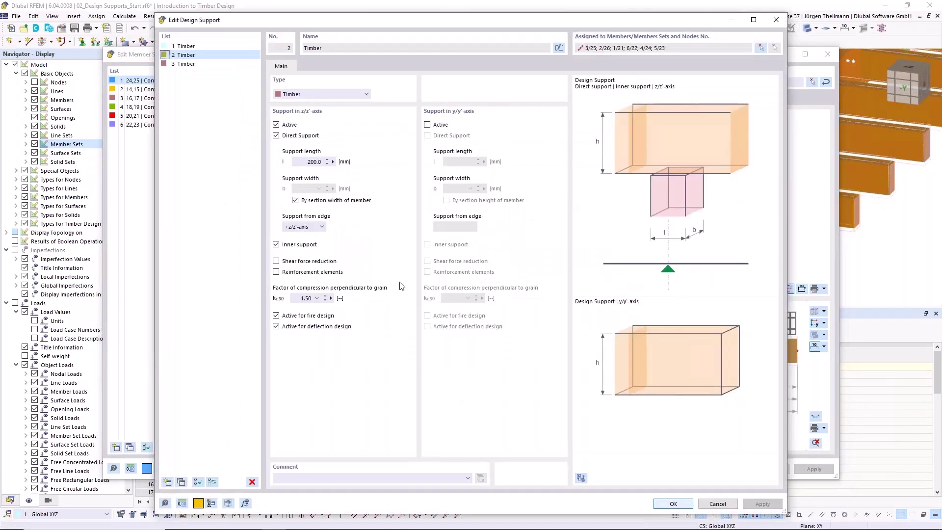
{"action": "left_click", "coordinate": [717, 503]}
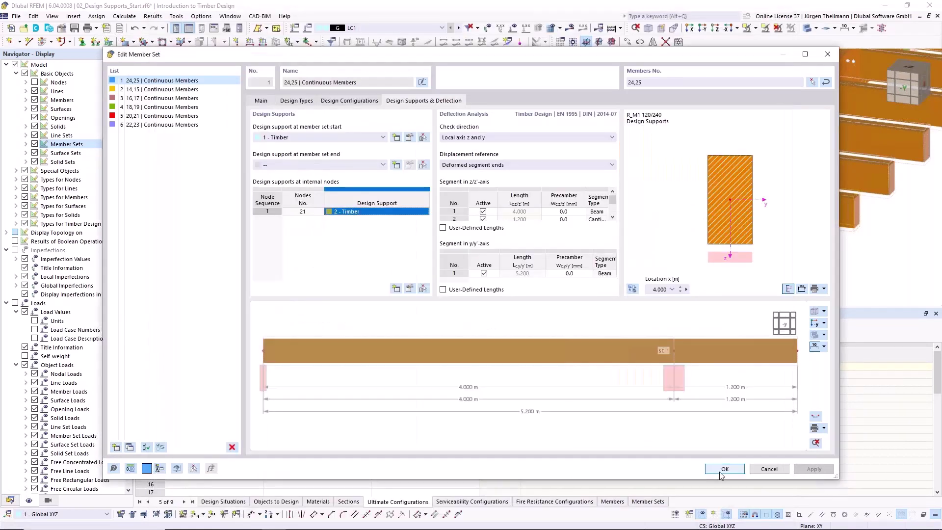
{"action": "left_click", "coordinate": [722, 470]}
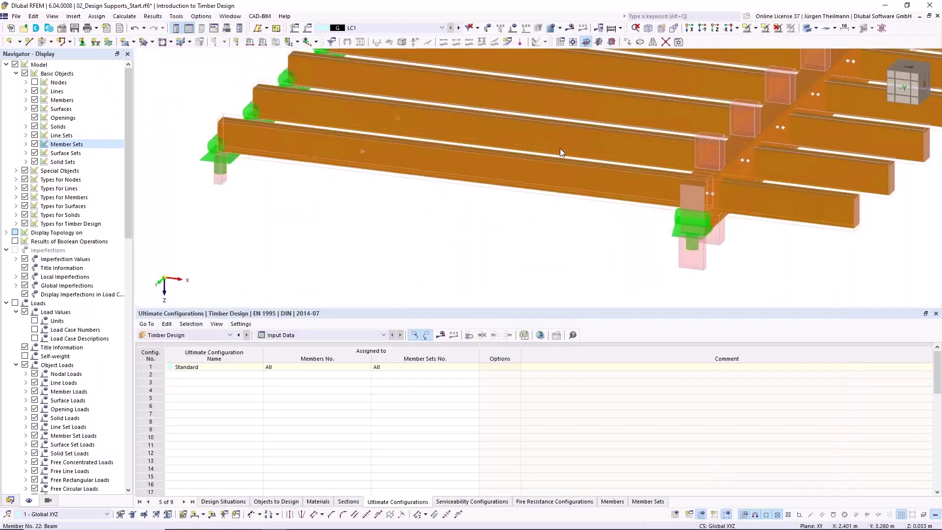
Step: Check design situation DS1, return to load case LC1, and display its loads on the beam grid
{"action": "scroll", "coordinate": [560, 148], "scroll_direction": "down", "scroll_amount": 2}
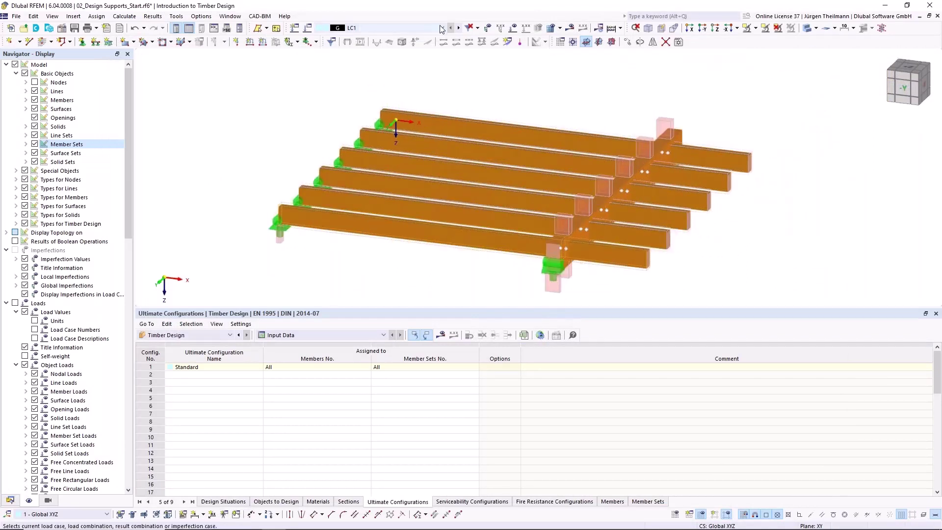
{"action": "left_click", "coordinate": [441, 28]}
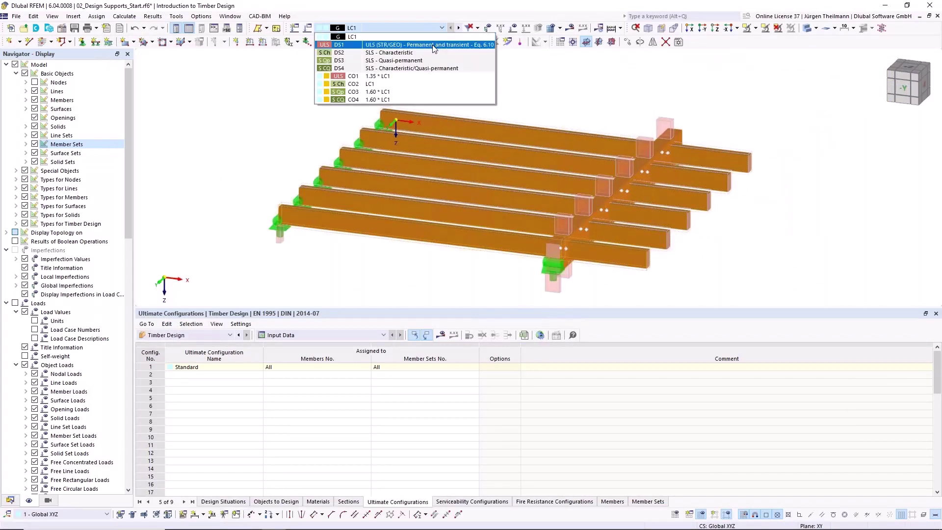
{"action": "left_click", "coordinate": [433, 45]}
{"action": "left_click", "coordinate": [439, 28]}
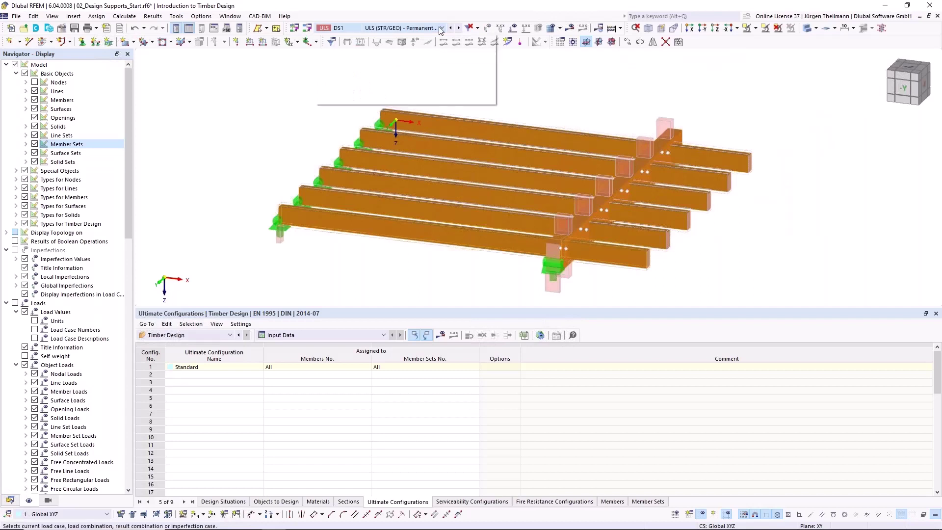
{"action": "left_click", "coordinate": [438, 37]}
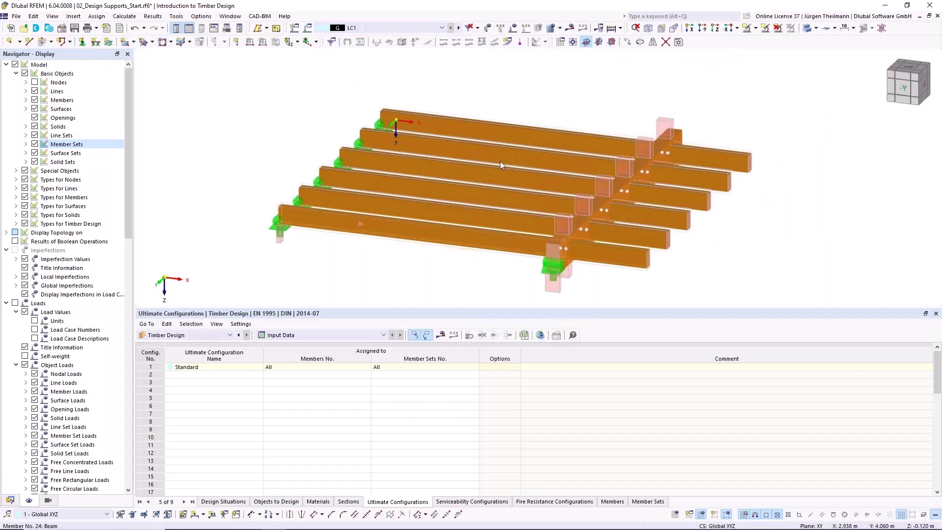
{"action": "left_click", "coordinate": [514, 28]}
{"action": "scroll", "coordinate": [493, 146], "scroll_direction": "down", "scroll_amount": 3}
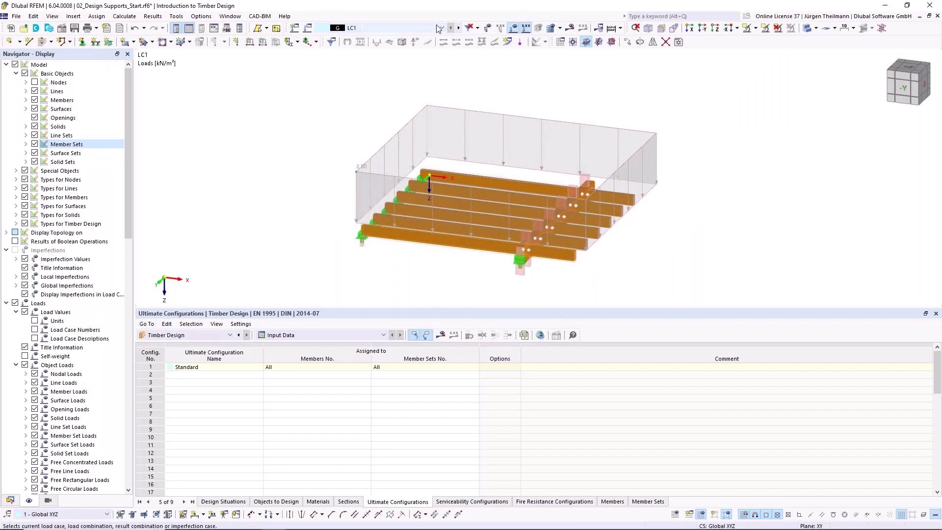
Step: Run the Timber Design calculation and list the resulting design ratios on members by design situation
{"action": "left_click", "coordinate": [620, 28]}
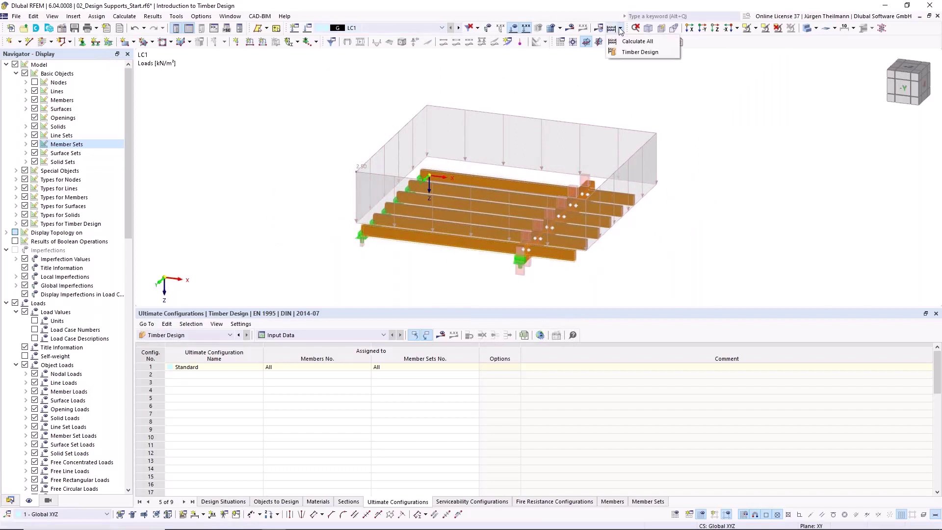
{"action": "left_click", "coordinate": [631, 52]}
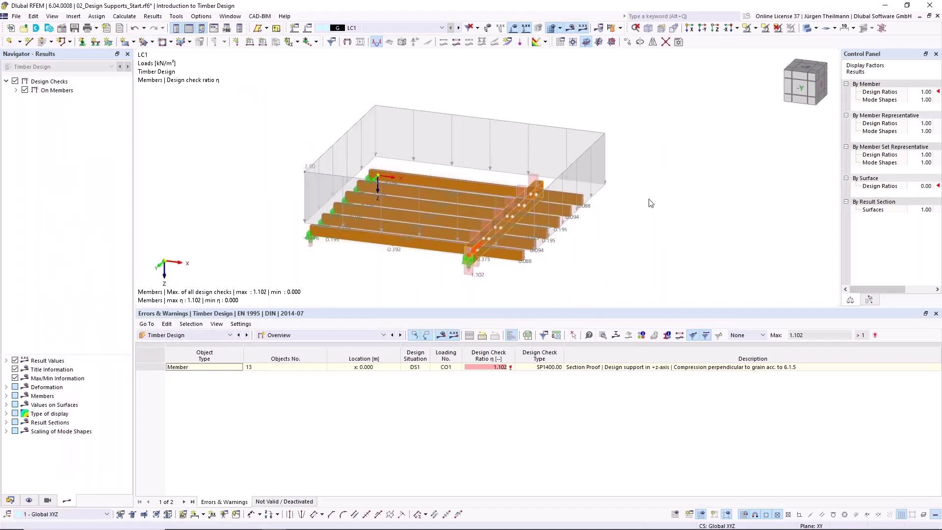
{"action": "left_click", "coordinate": [203, 367]}
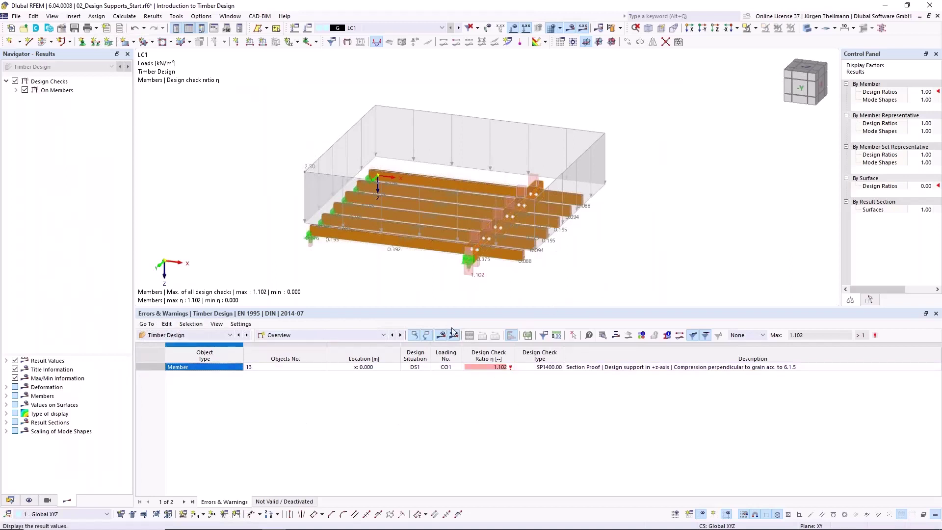
{"action": "left_click", "coordinate": [383, 335]}
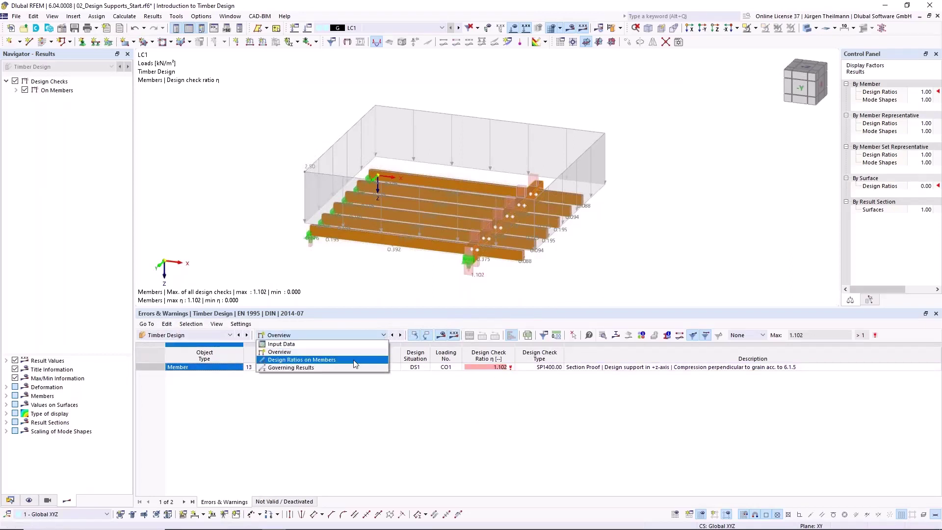
{"action": "left_click", "coordinate": [356, 360]}
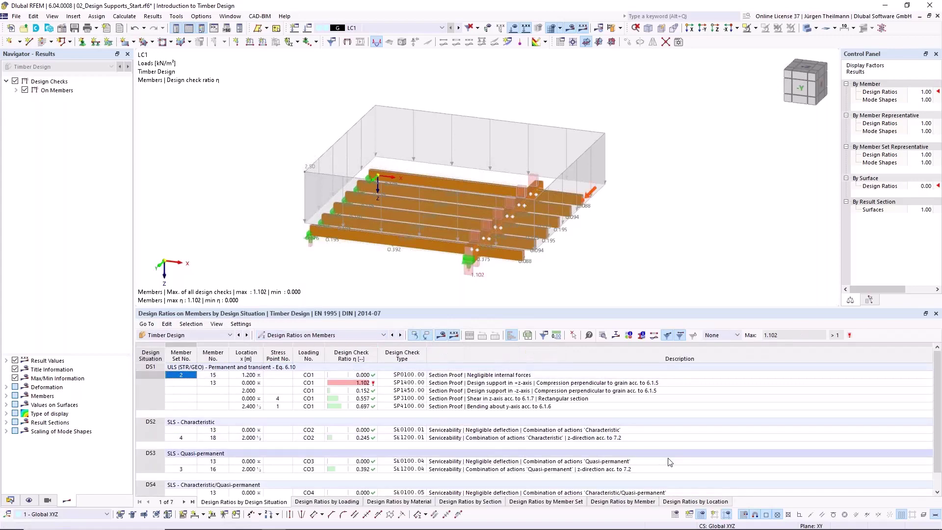
Step: List the design ratios by member set and examine member 24's design support check for compression perpendicular to grain
{"action": "left_click", "coordinate": [576, 504]}
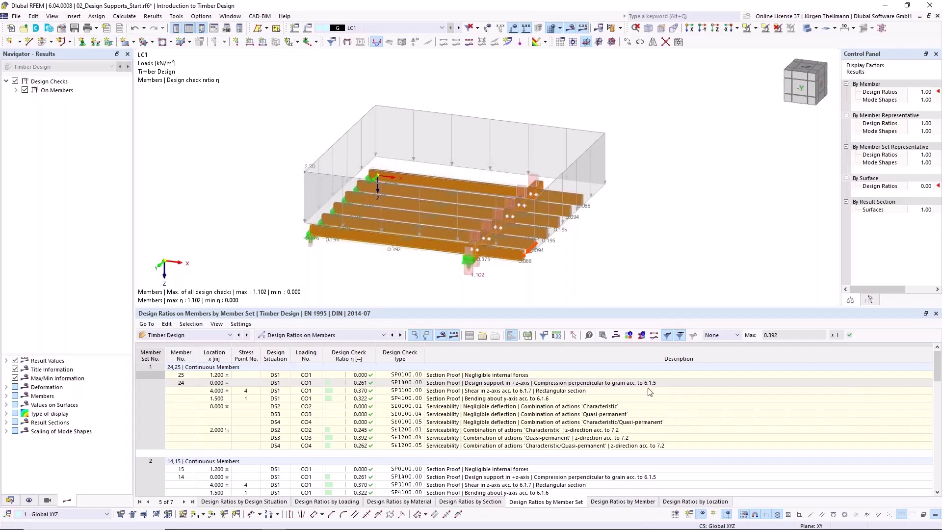
{"action": "left_click", "coordinate": [581, 383]}
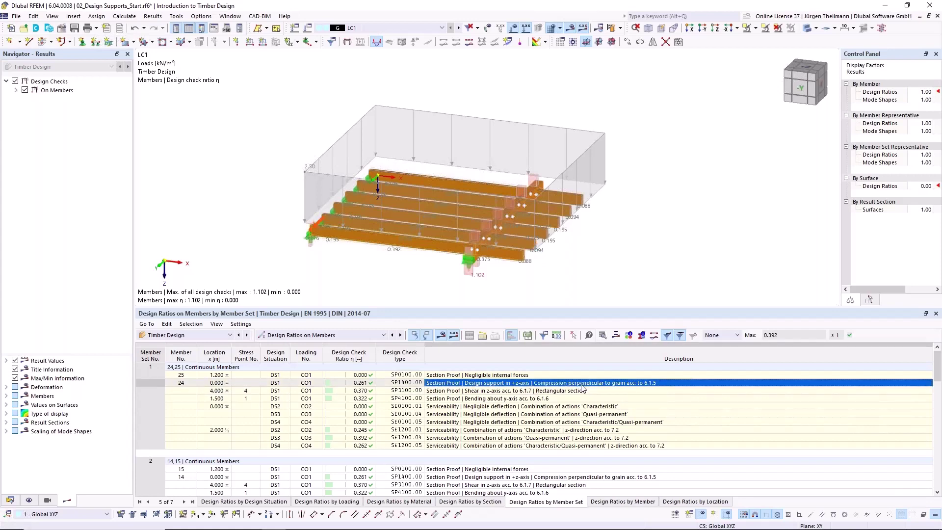
{"action": "double_click", "coordinate": [583, 387]}
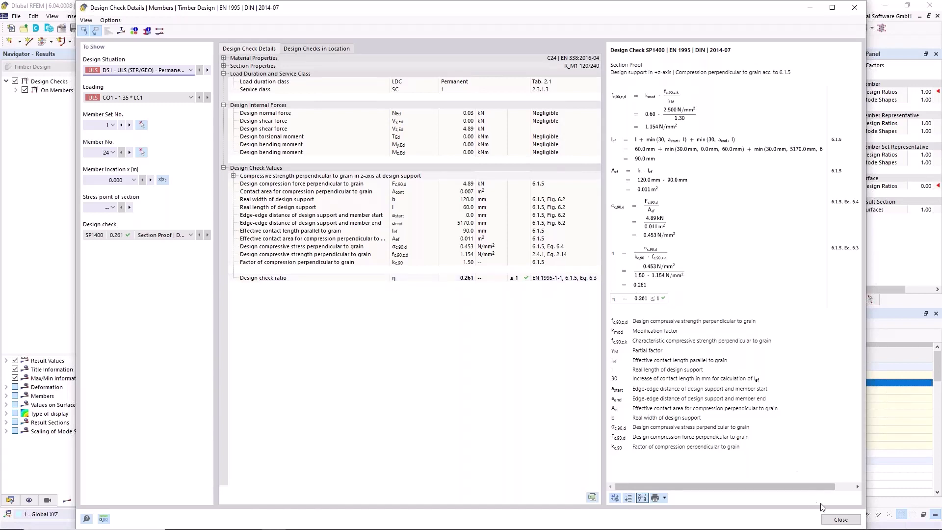
{"action": "left_click", "coordinate": [849, 520]}
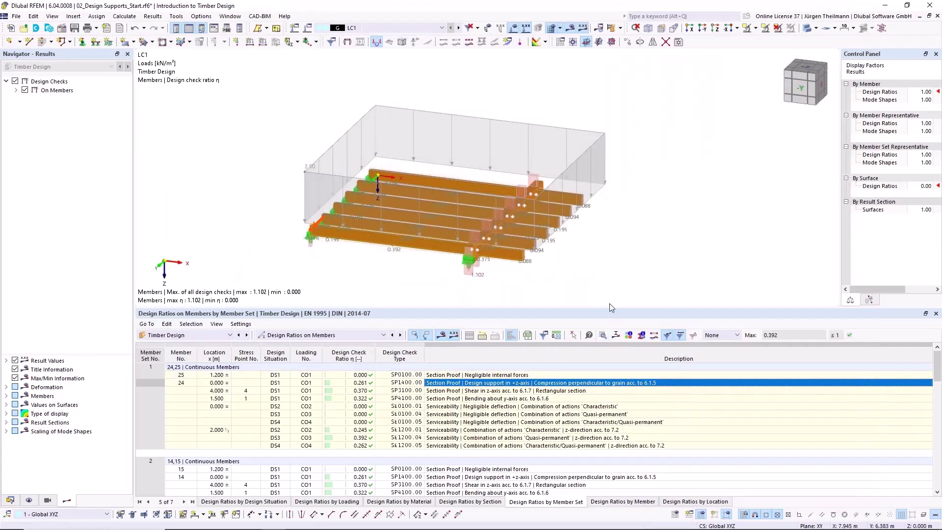
Step: Enlarge the results table slightly and look through the design ratios of the remaining member sets
{"action": "left_click_drag", "start_coordinate": [608, 307], "coordinate": [607, 291]}
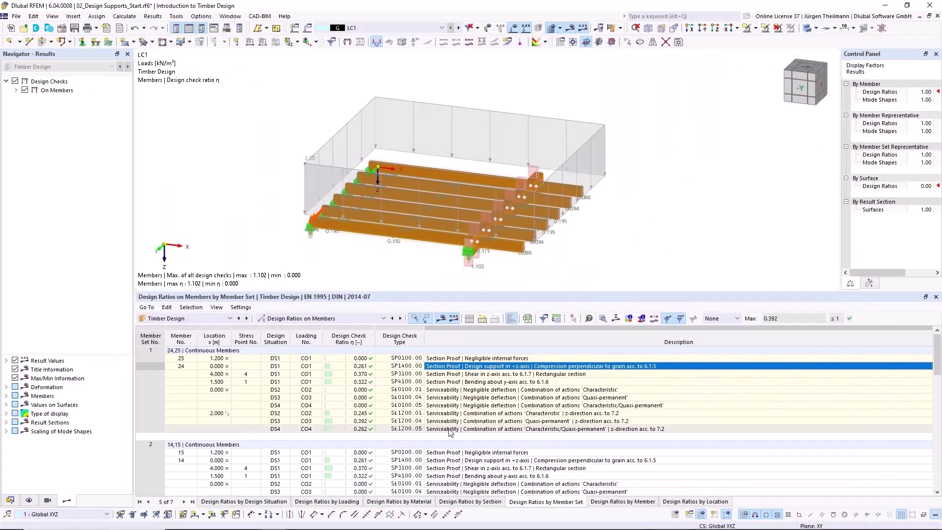
{"action": "scroll", "coordinate": [450, 431], "scroll_direction": "down", "scroll_amount": 5}
{"action": "scroll", "coordinate": [450, 432], "scroll_direction": "down", "scroll_amount": 14}
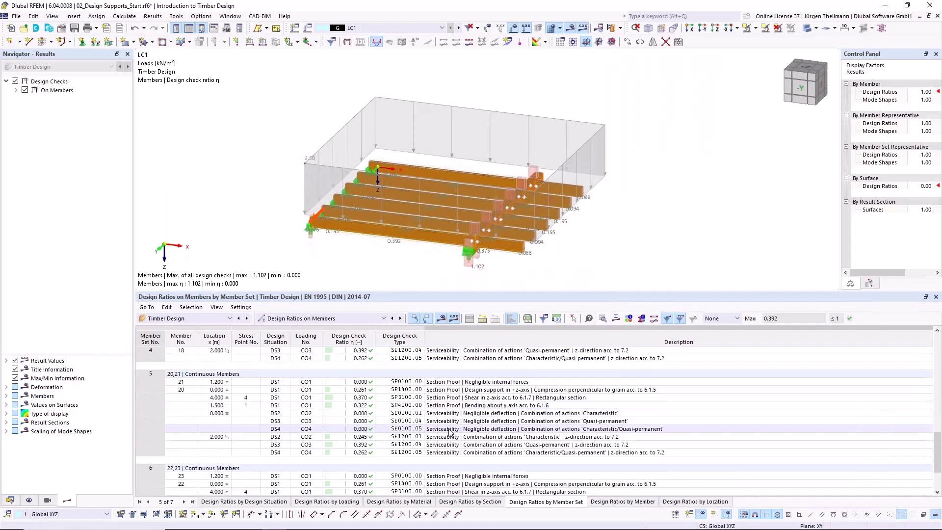
{"action": "left_click", "coordinate": [450, 429]}
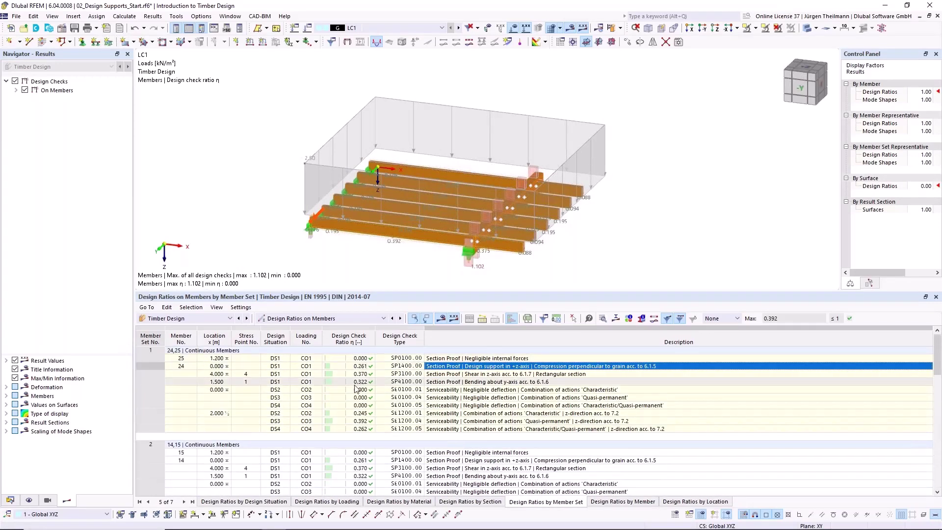
Step: Return to the ratios by design situation and examine member 13's compression perpendicular to grain check at the +z-axis design support
{"action": "left_click", "coordinate": [229, 504]}
{"action": "left_click", "coordinate": [500, 367]}
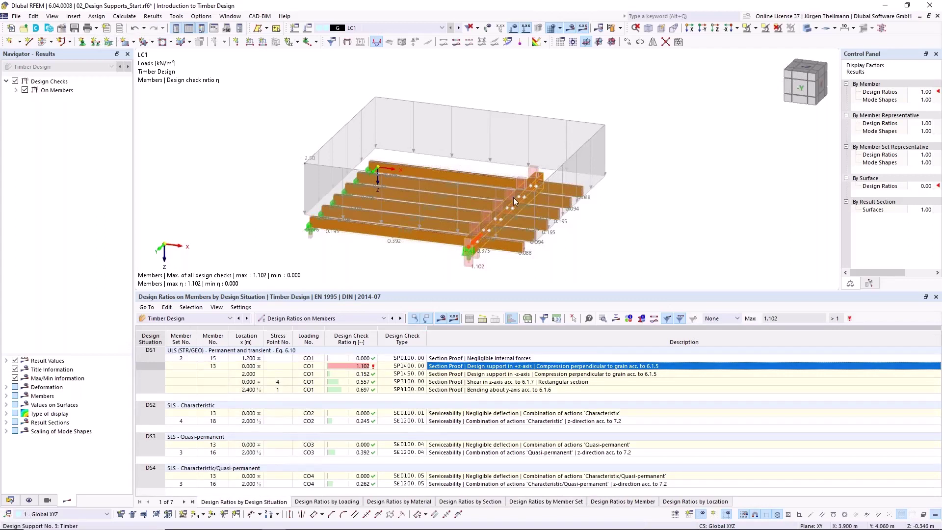
{"action": "scroll", "coordinate": [473, 252], "scroll_direction": "up", "scroll_amount": 1}
{"action": "scroll", "coordinate": [473, 253], "scroll_direction": "up", "scroll_amount": 2}
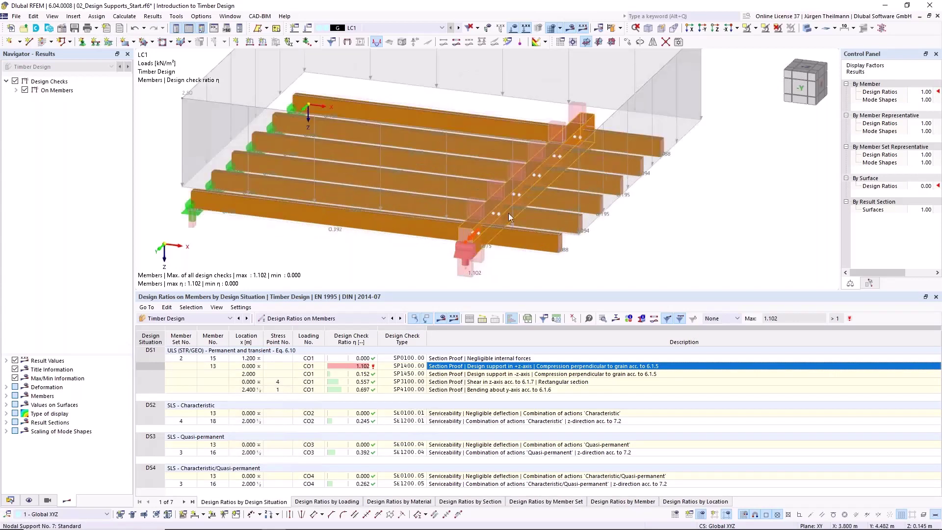
{"action": "double_click", "coordinate": [557, 368]}
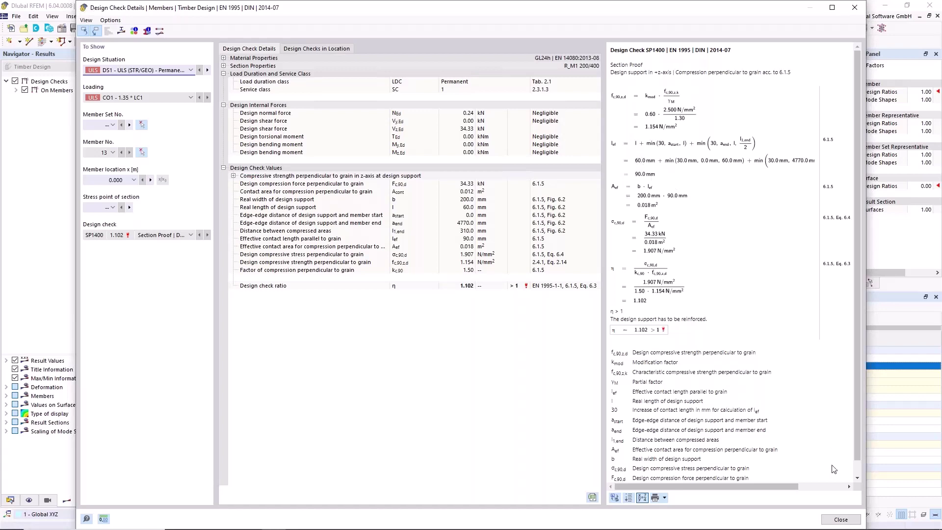
{"action": "left_click", "coordinate": [840, 520]}
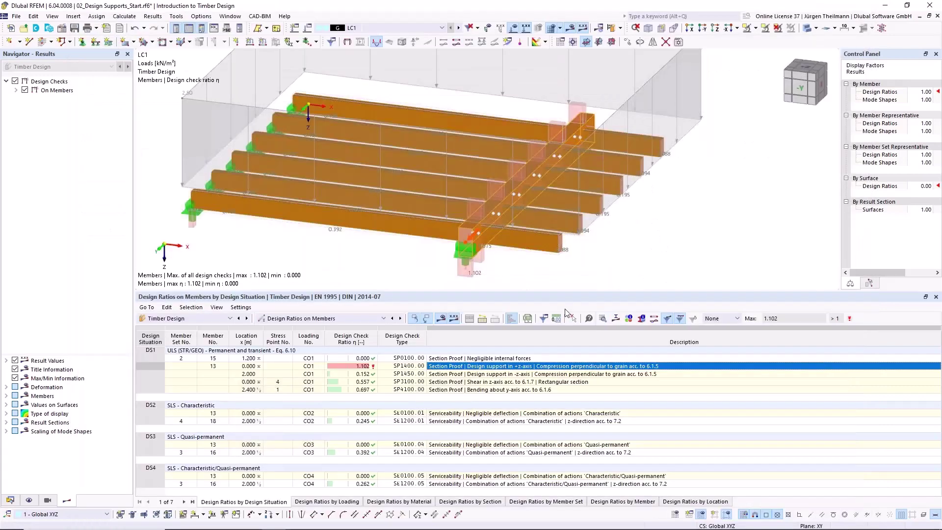
Step: Set the z-axis support length of design support 1 to 80 mm, accepting deletion of the Timber Design results
{"action": "left_click", "coordinate": [10, 500]}
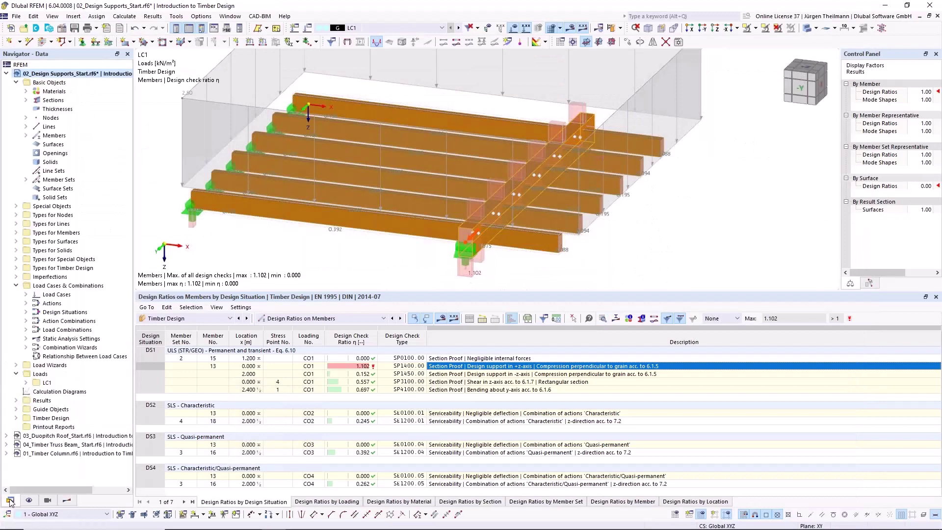
{"action": "left_click", "coordinate": [17, 268]}
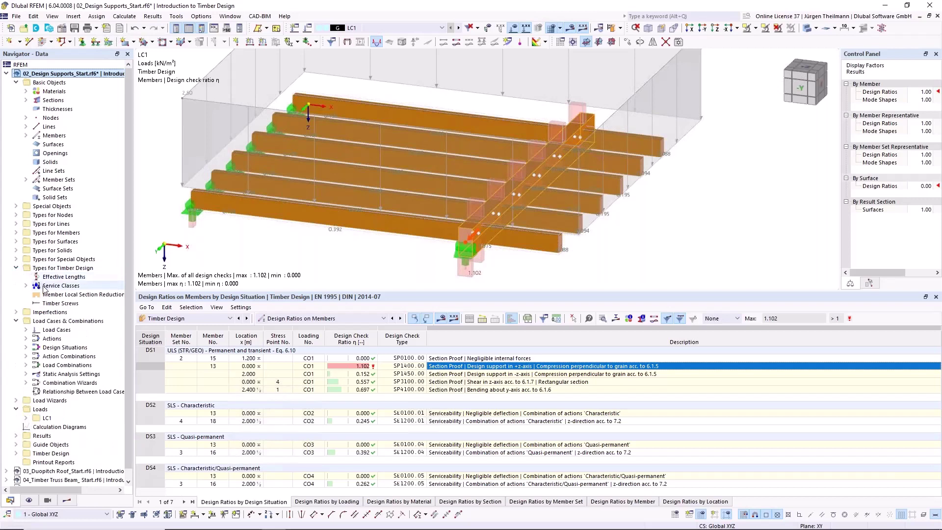
{"action": "left_click", "coordinate": [17, 269]}
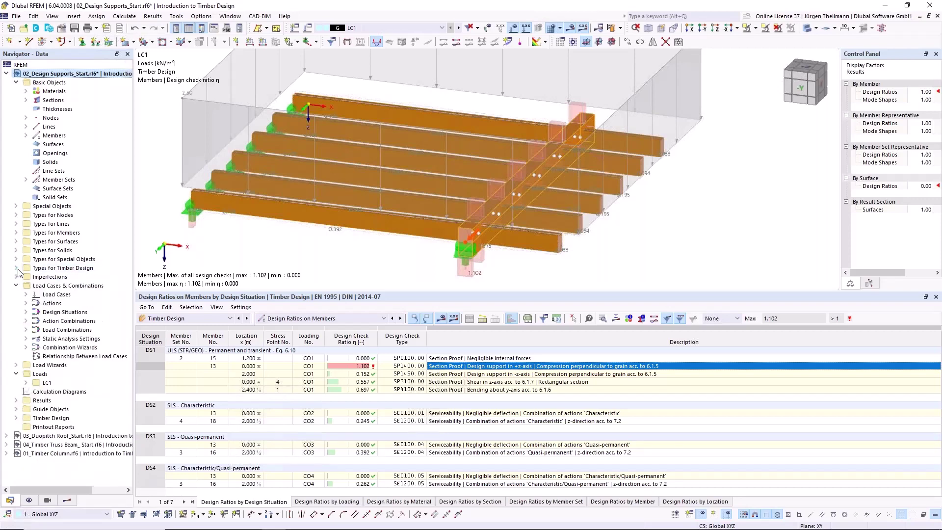
{"action": "left_click", "coordinate": [16, 233]}
{"action": "left_click", "coordinate": [26, 313]}
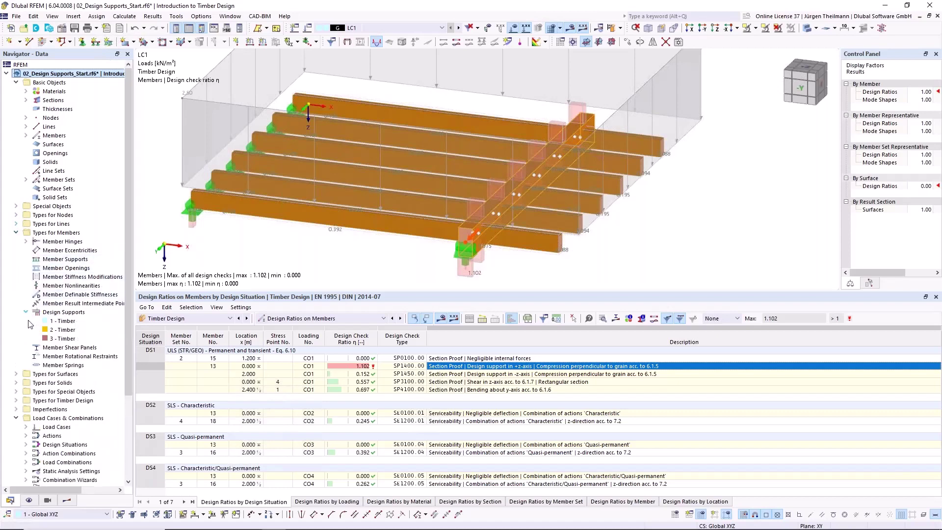
{"action": "left_click", "coordinate": [47, 322]}
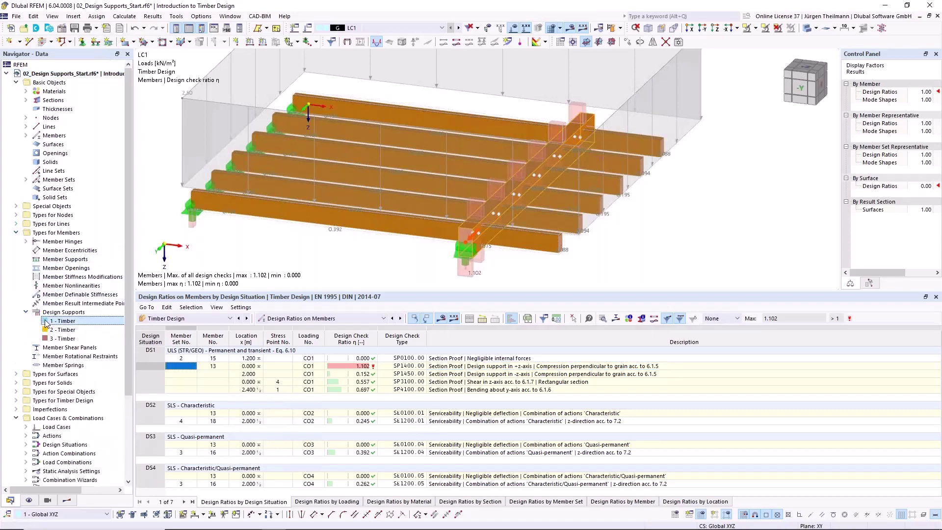
{"action": "double_click", "coordinate": [46, 323]}
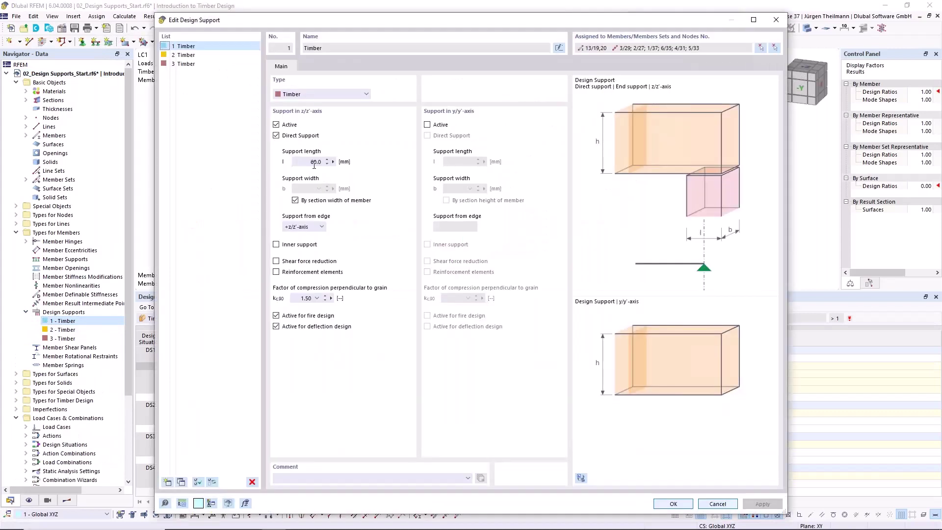
{"action": "left_click_drag", "start_coordinate": [311, 163], "coordinate": [318, 162]}
{"action": "left_click", "coordinate": [673, 503]}
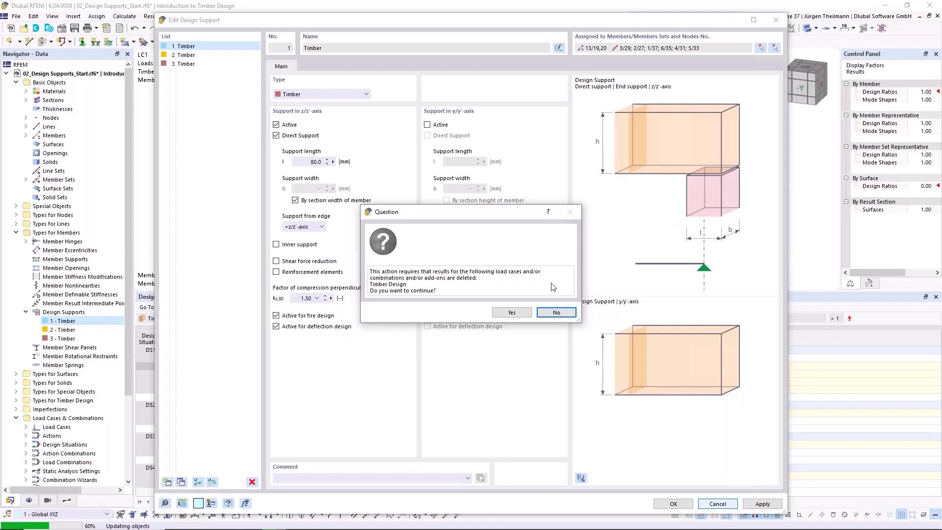
{"action": "left_click", "coordinate": [520, 312]}
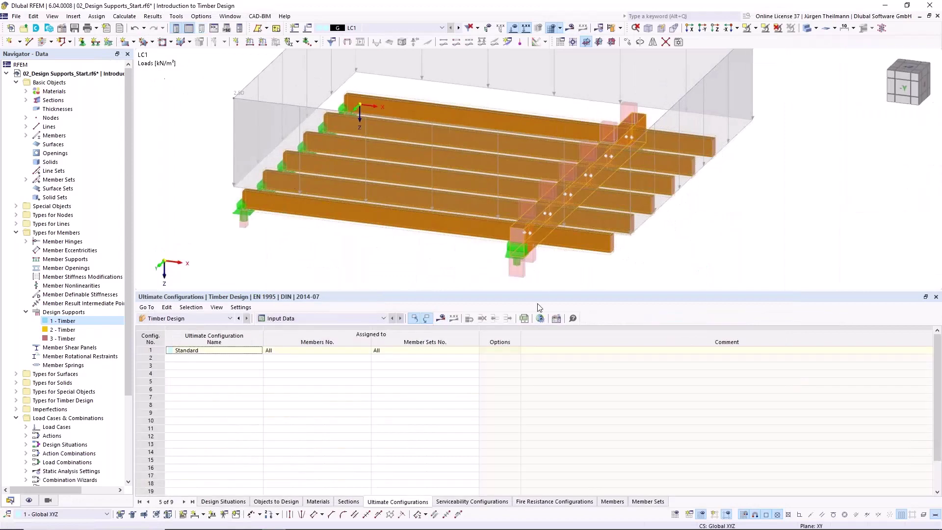
Step: Recalculate the timber design and examine member 13's compression perpendicular to grain check, including its effective contact length
{"action": "left_click", "coordinate": [441, 318]}
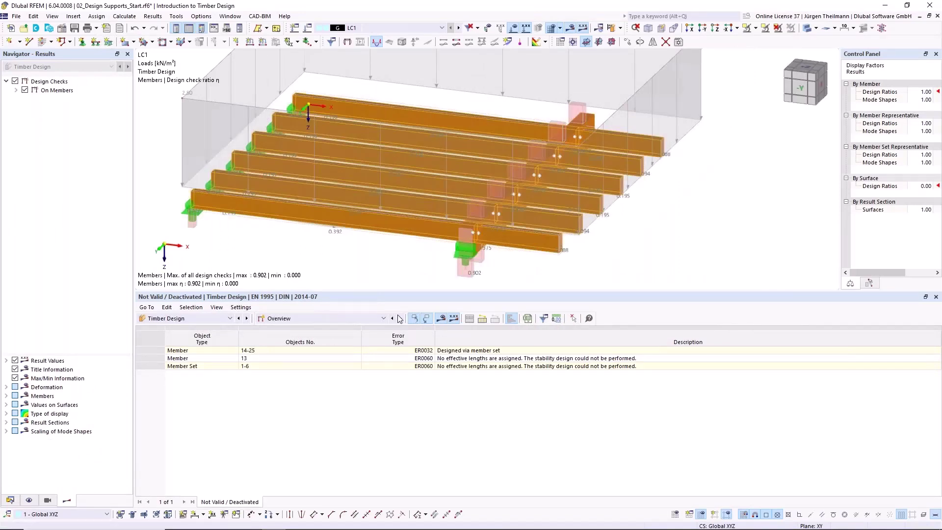
{"action": "left_click", "coordinate": [400, 319]}
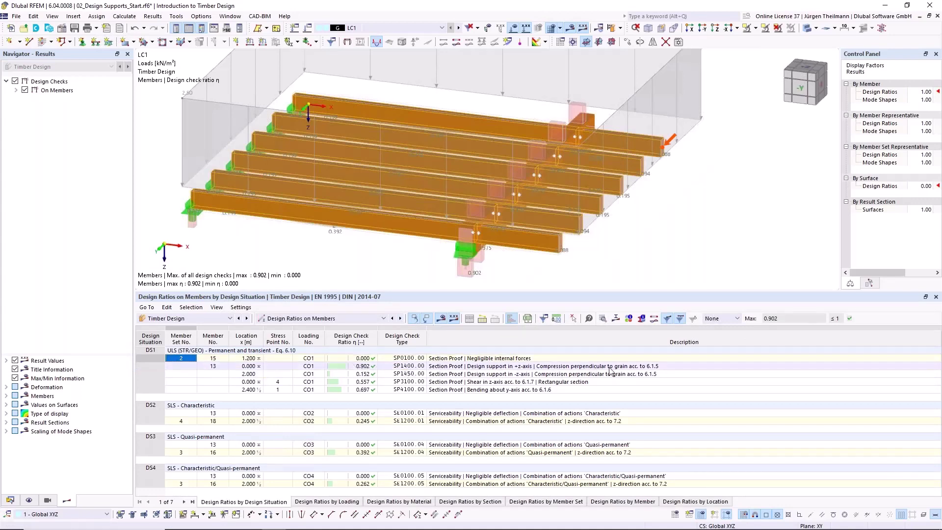
{"action": "left_click", "coordinate": [626, 368]}
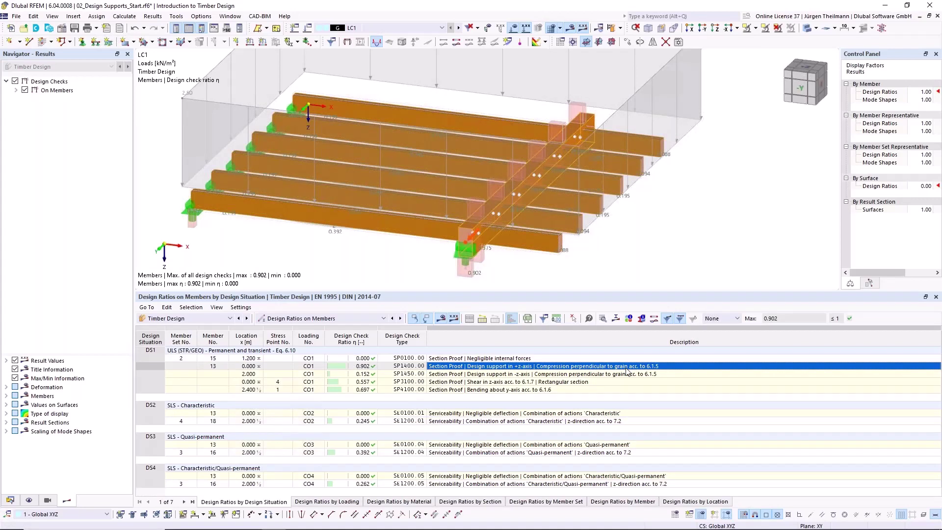
{"action": "double_click", "coordinate": [627, 369]}
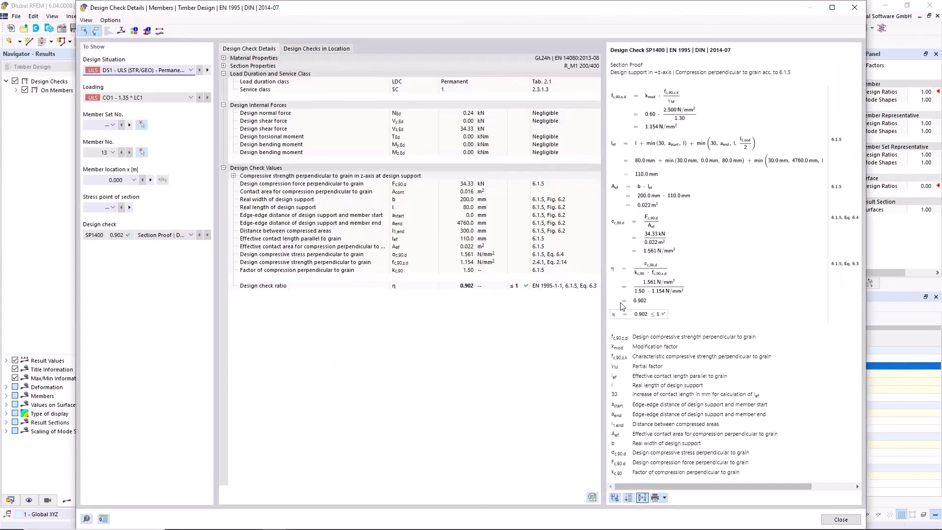
{"action": "left_click", "coordinate": [648, 163]}
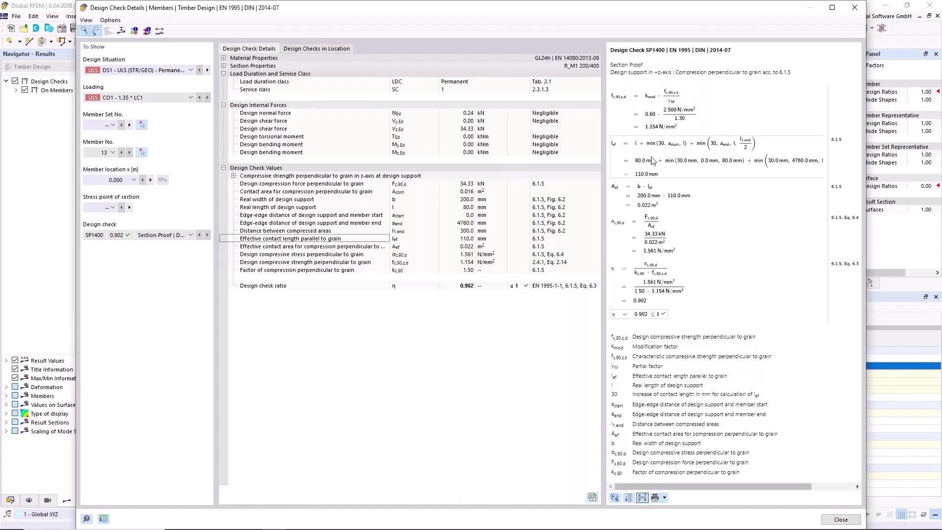
{"action": "left_click", "coordinate": [841, 520]}
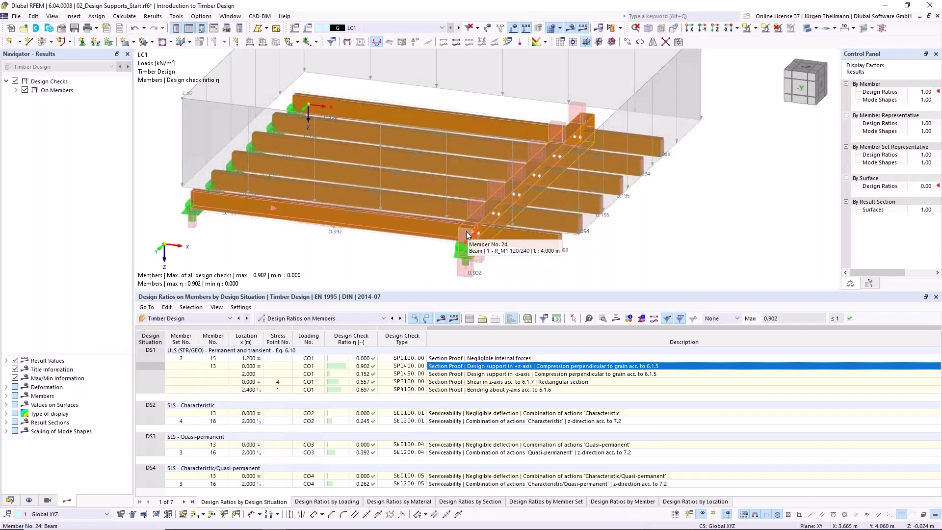
Step: Create a new local section reduction of type Start Notch for member set 1 (members 24 and 25)
{"action": "middle_click_drag", "start_coordinate": [375, 249], "coordinate": [489, 228]}
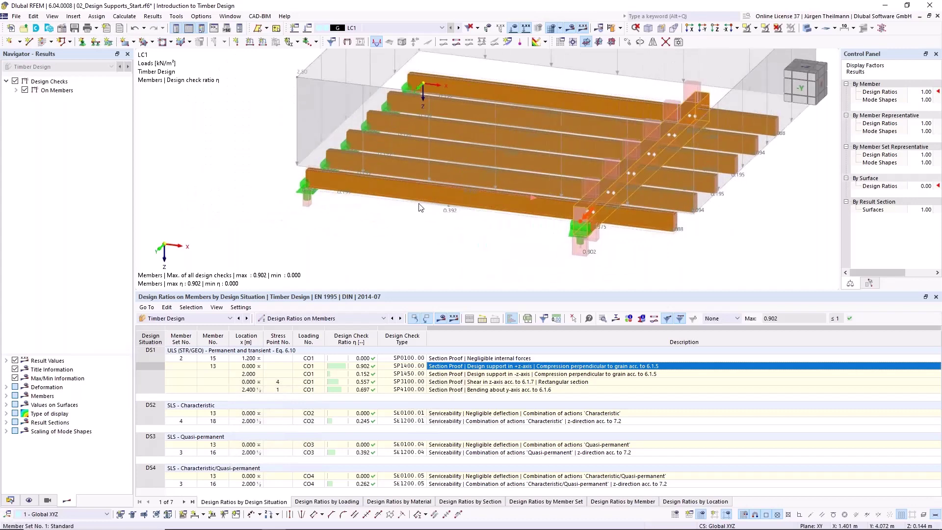
{"action": "scroll", "coordinate": [419, 209], "scroll_direction": "up", "scroll_amount": 2}
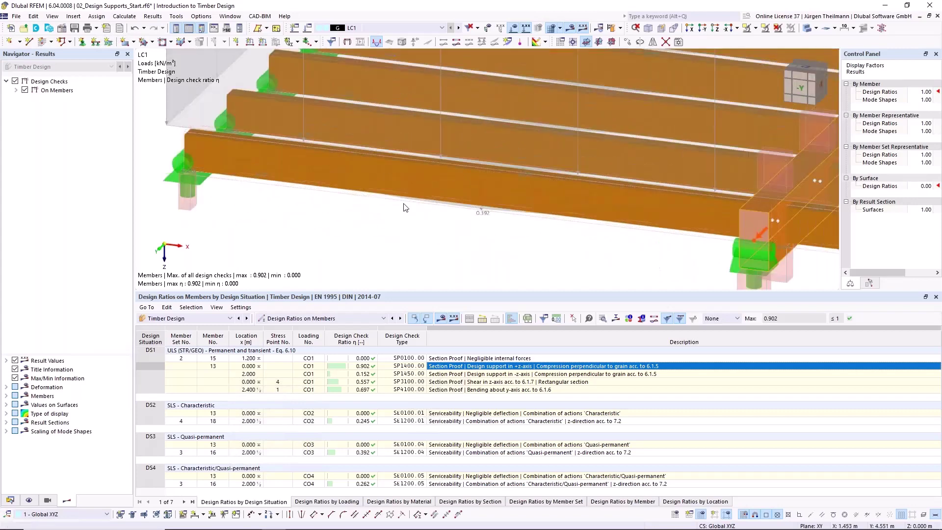
{"action": "double_click", "coordinate": [405, 206]}
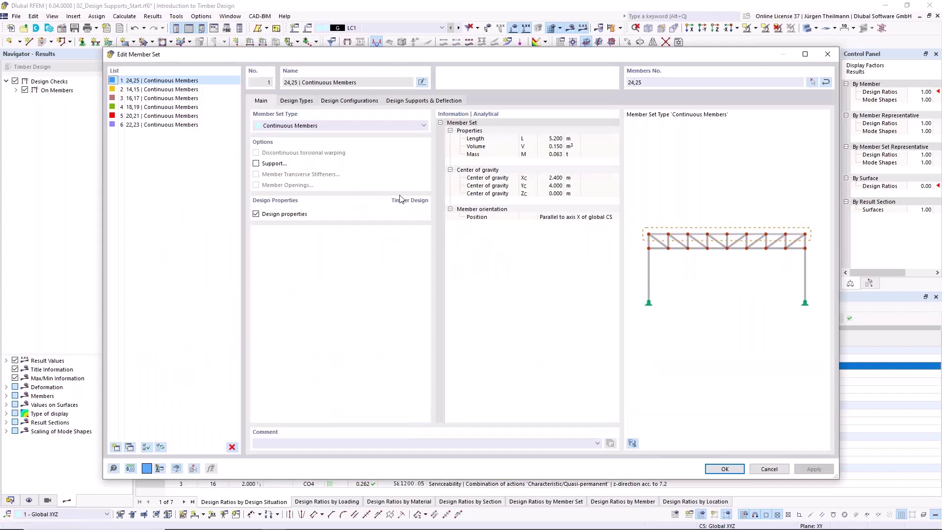
{"action": "left_click", "coordinate": [304, 101]}
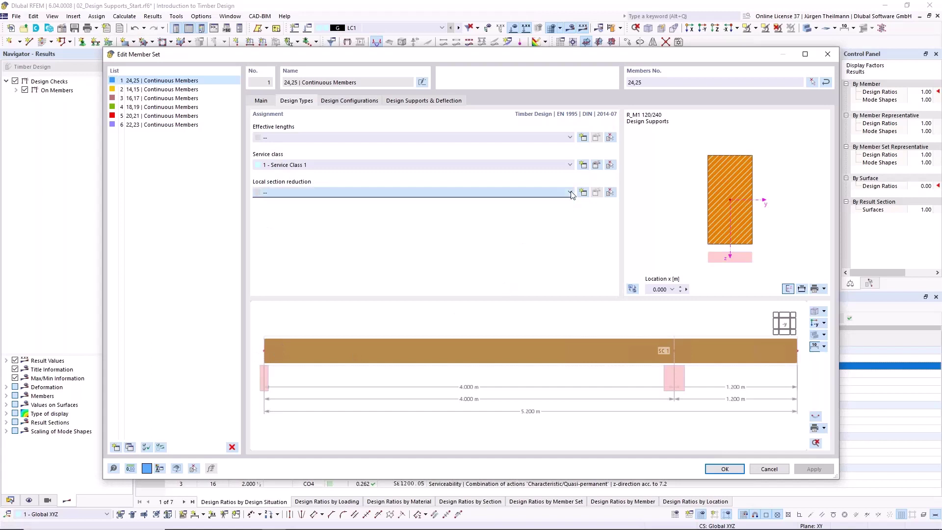
{"action": "left_click", "coordinate": [325, 192]}
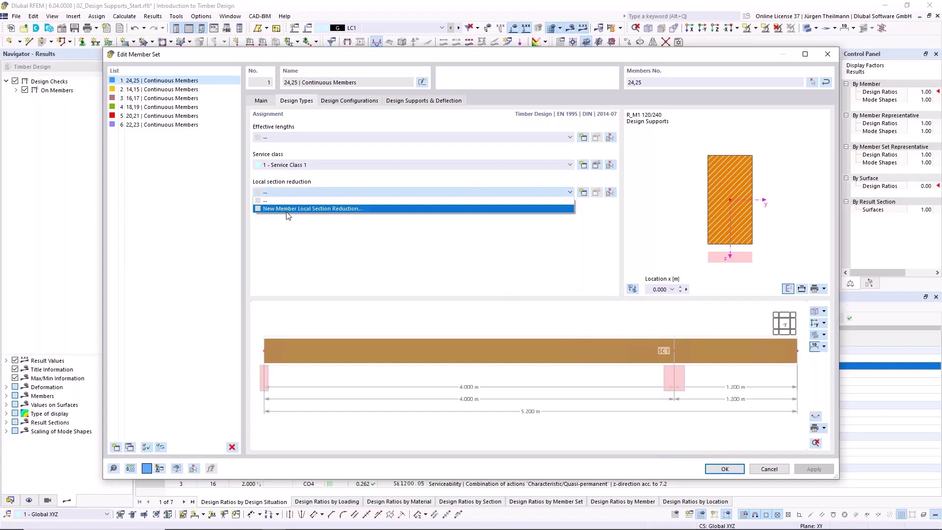
{"action": "left_click", "coordinate": [331, 210]}
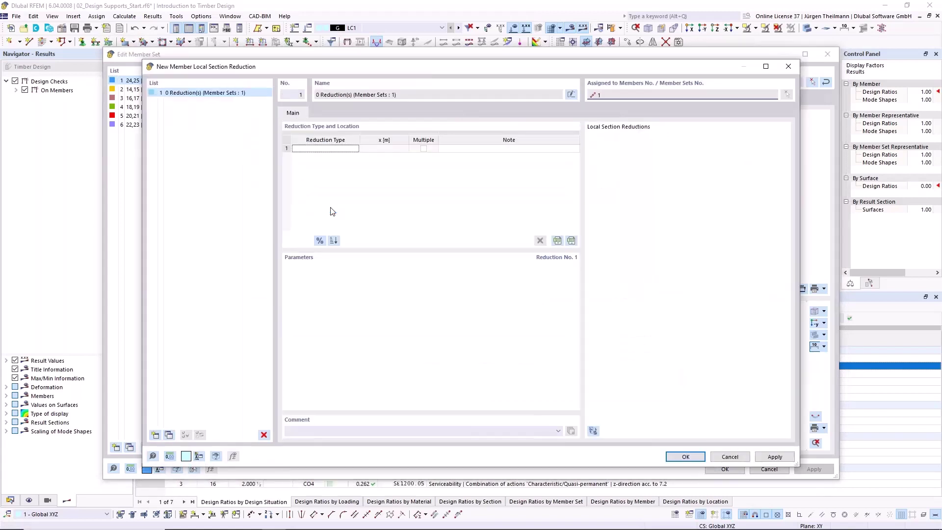
{"action": "left_click", "coordinate": [352, 149]}
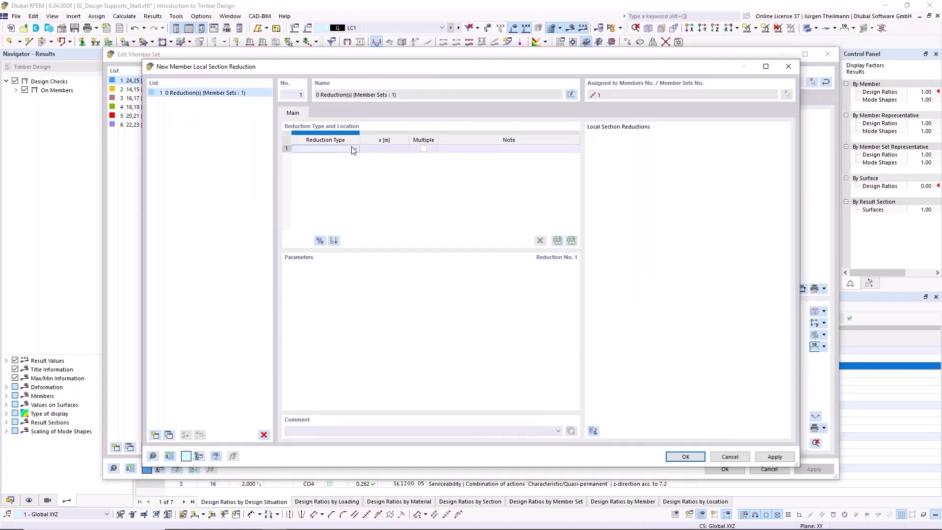
{"action": "left_click", "coordinate": [355, 150]}
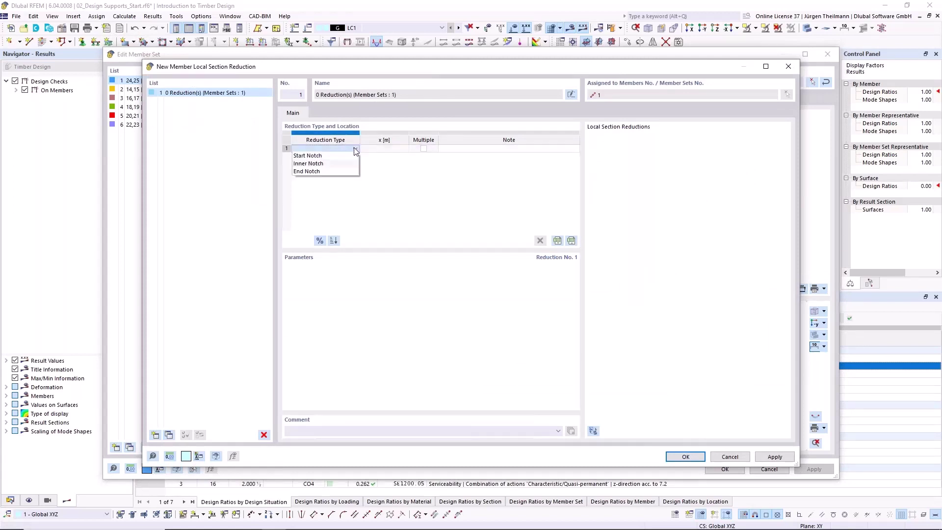
{"action": "left_click", "coordinate": [326, 155]}
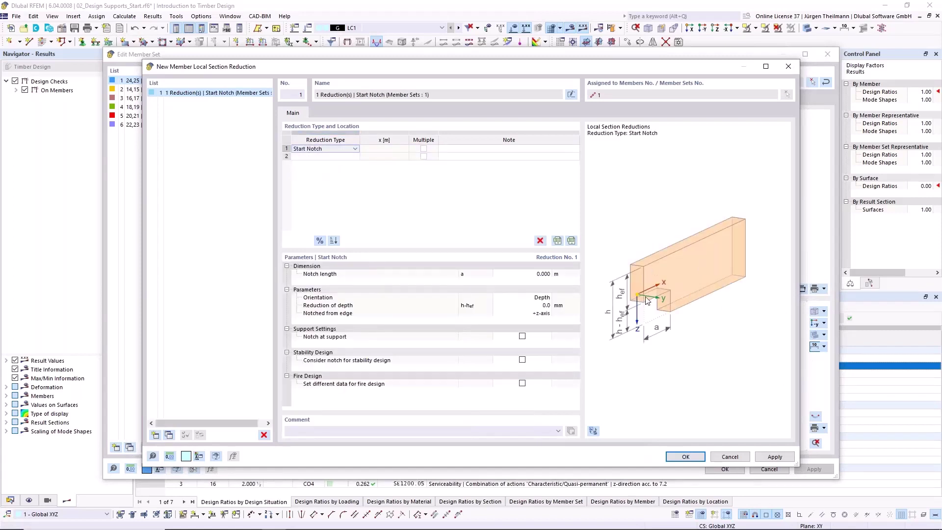
Step: Set the start notch's length to 0.040 m and its reduction of depth to 100 mm, keeping the Depth orientation
{"action": "left_click", "coordinate": [530, 273]}
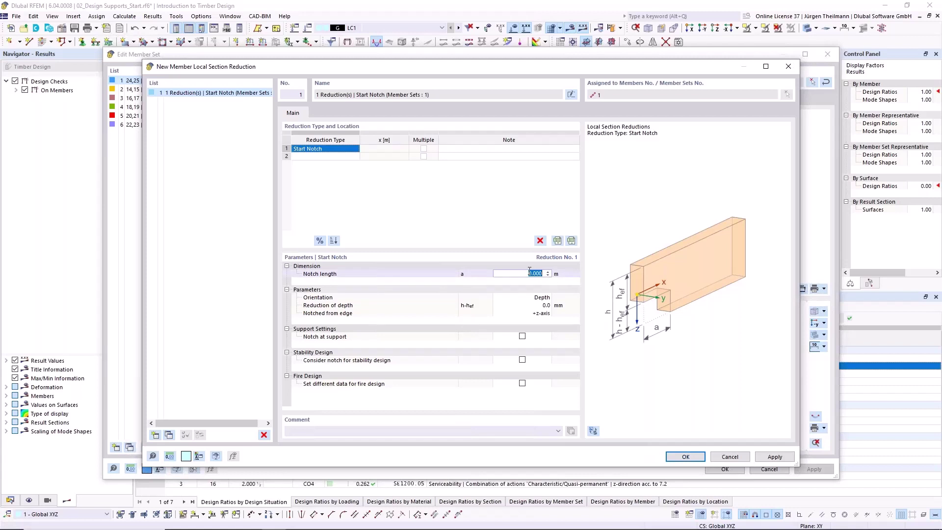
{"action": "type", "text": "0,04"}
{"action": "key", "text": "Tab"}
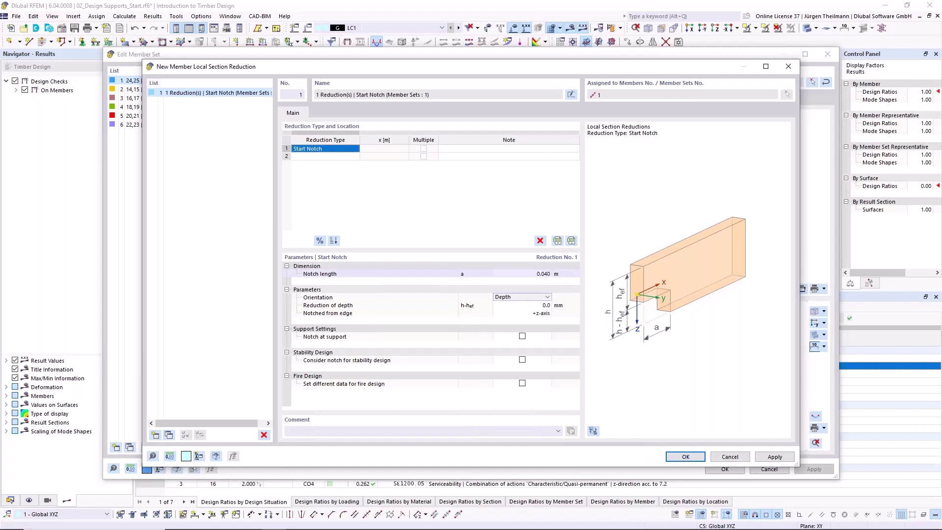
{"action": "left_click", "coordinate": [547, 297]}
{"action": "left_click", "coordinate": [551, 302]}
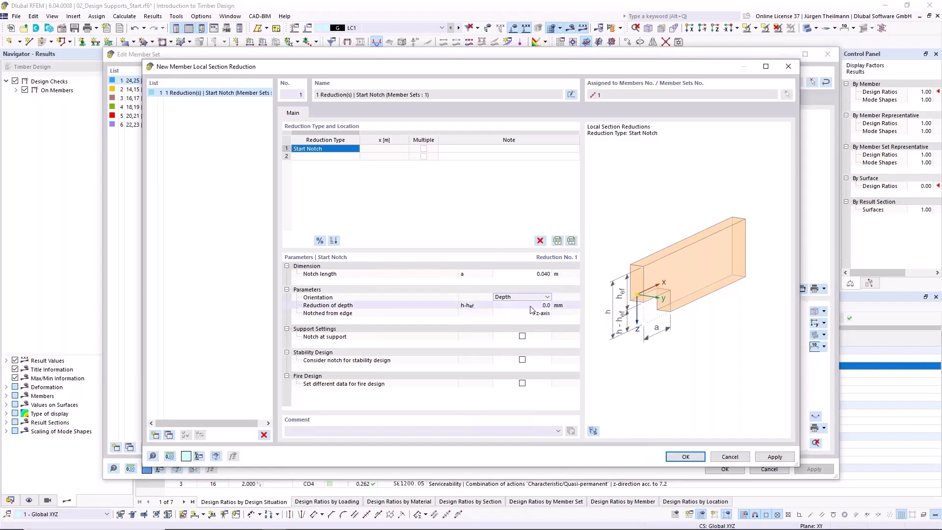
{"action": "left_click", "coordinate": [530, 306]}
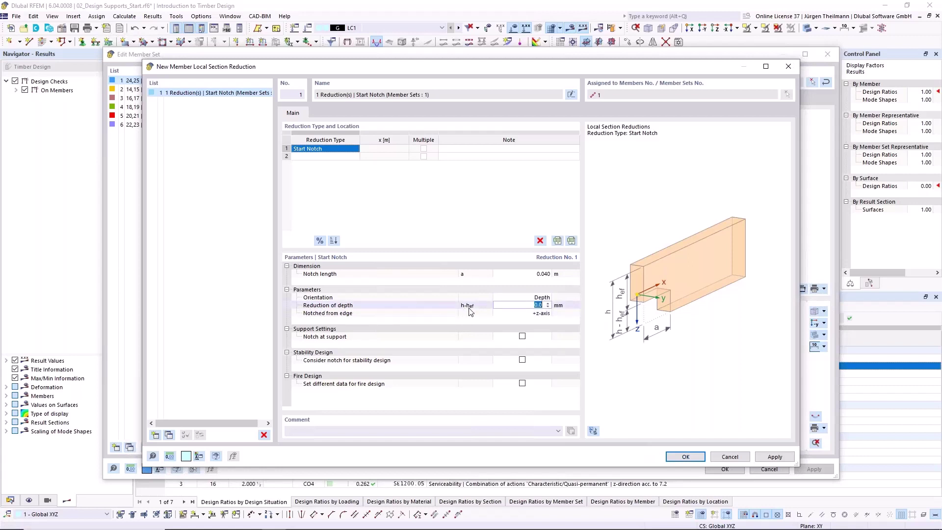
{"action": "type", "text": "10"}
{"action": "key", "text": "Tab"}
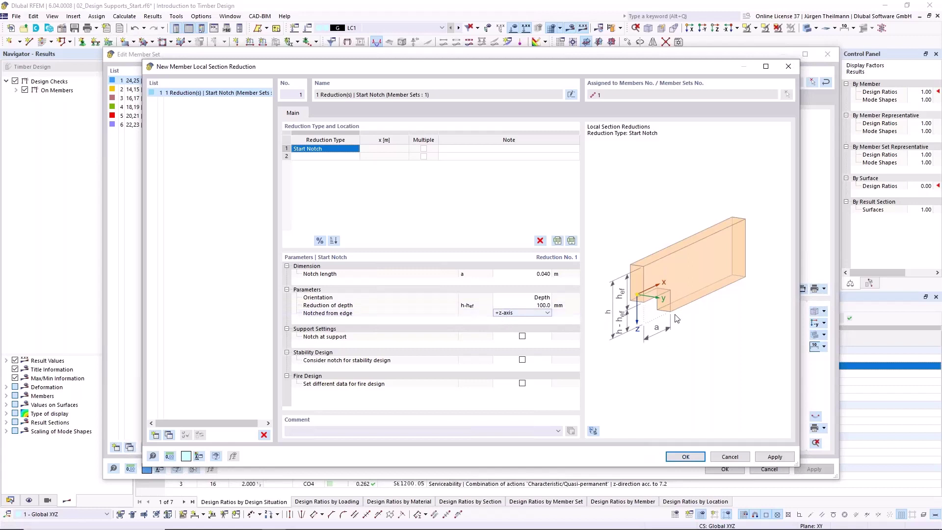
Step: Define the start notch as a notch at support and apply the local section reduction to member set 1
{"action": "left_click", "coordinate": [522, 336]}
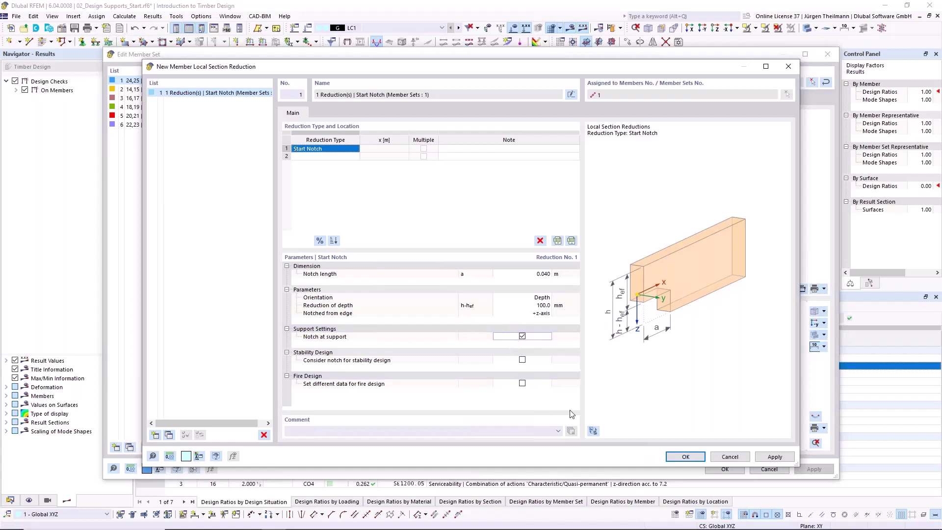
{"action": "left_click", "coordinate": [686, 456]}
{"action": "left_click", "coordinate": [508, 314]}
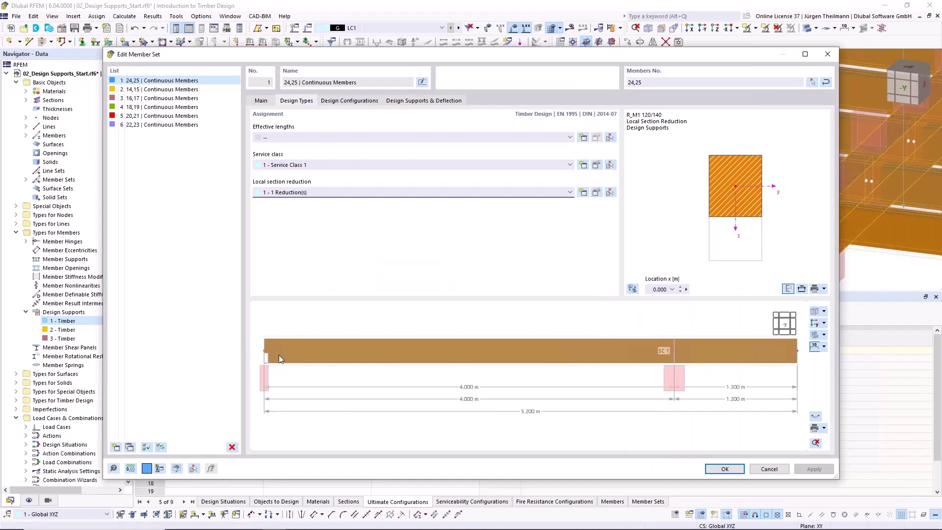
{"action": "left_click", "coordinate": [725, 469]}
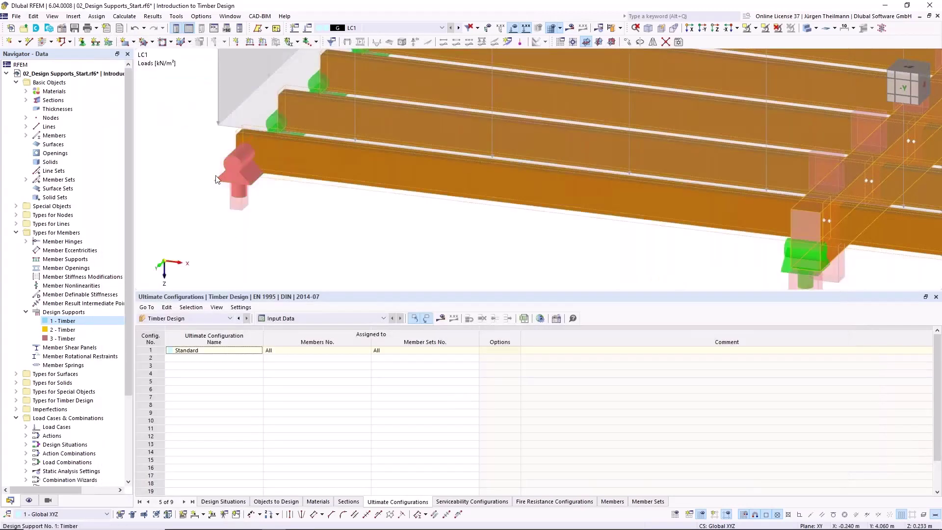
Step: Reduce the display size of the nodal support symbols to the minimum
{"action": "right_click", "coordinate": [221, 182]}
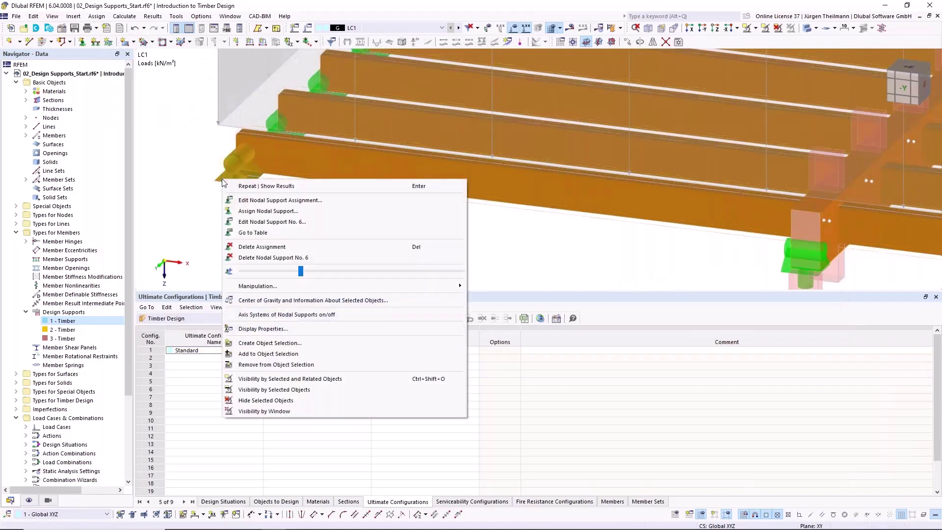
{"action": "left_click_drag", "start_coordinate": [298, 274], "coordinate": [239, 274]}
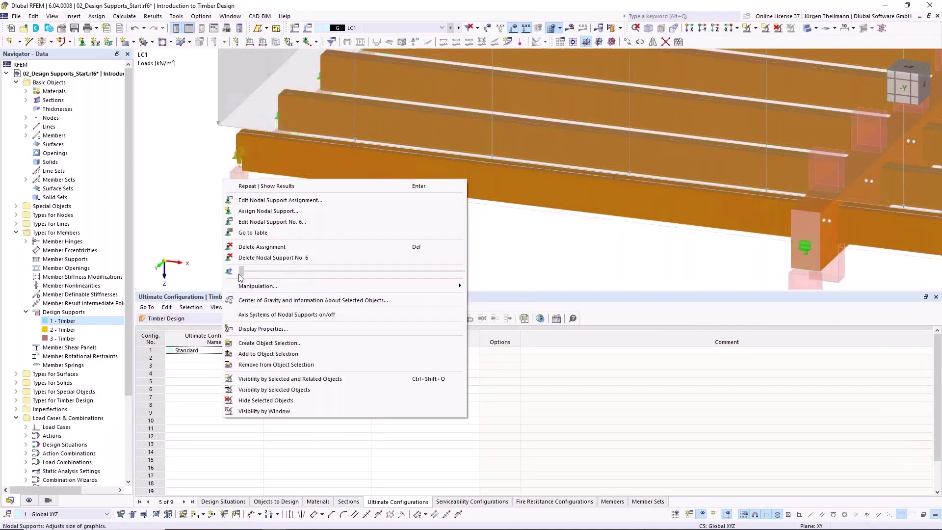
{"action": "left_click", "coordinate": [172, 182]}
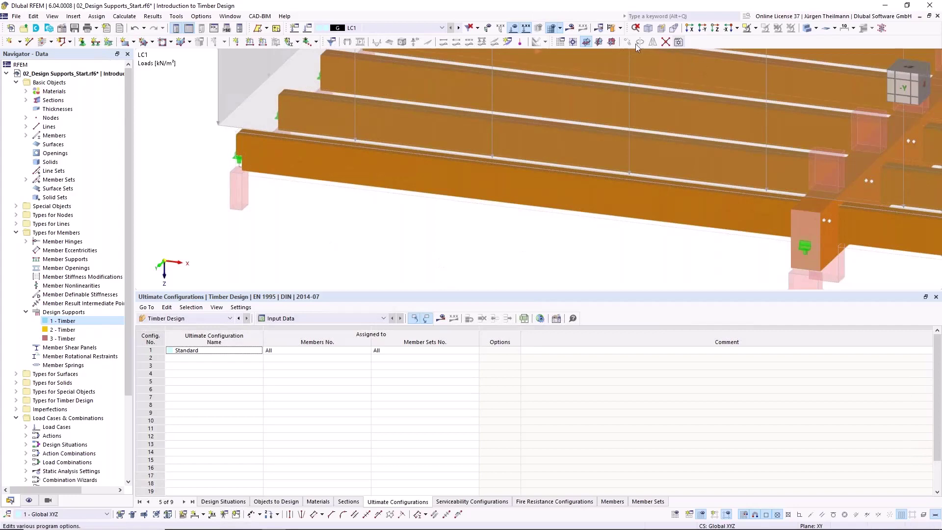
Step: Recalculate the timber design and examine member 24's notch-at-support shear check according to 6.5.2 in the ratios by design situation
{"action": "left_click", "coordinate": [611, 27]}
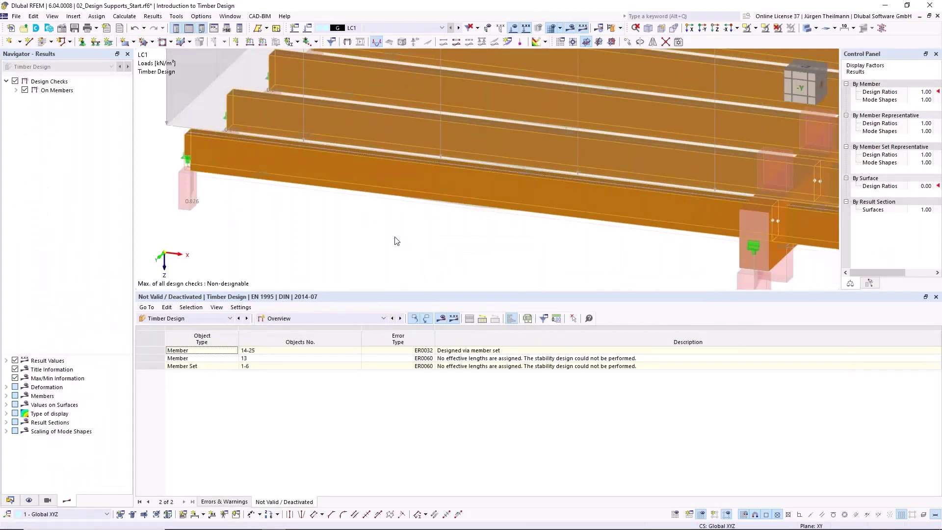
{"action": "left_click", "coordinate": [400, 318]}
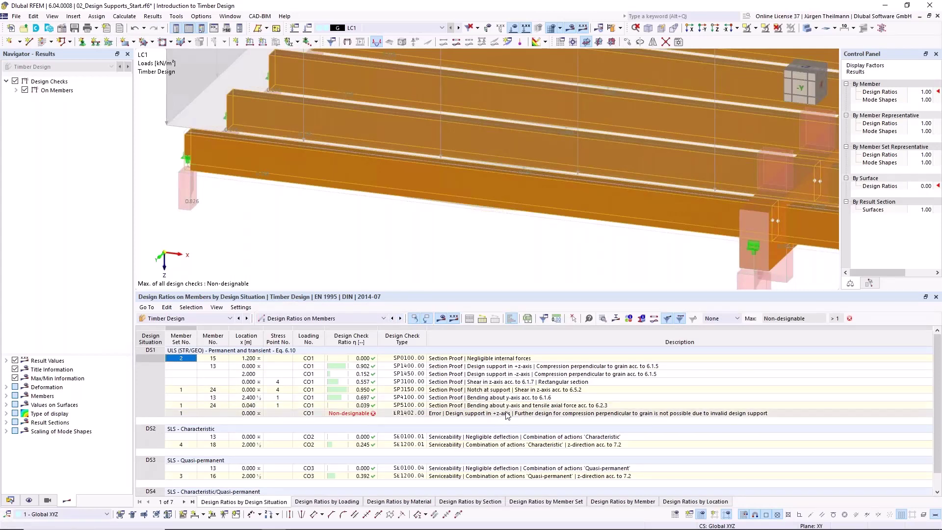
{"action": "left_click", "coordinate": [477, 390]}
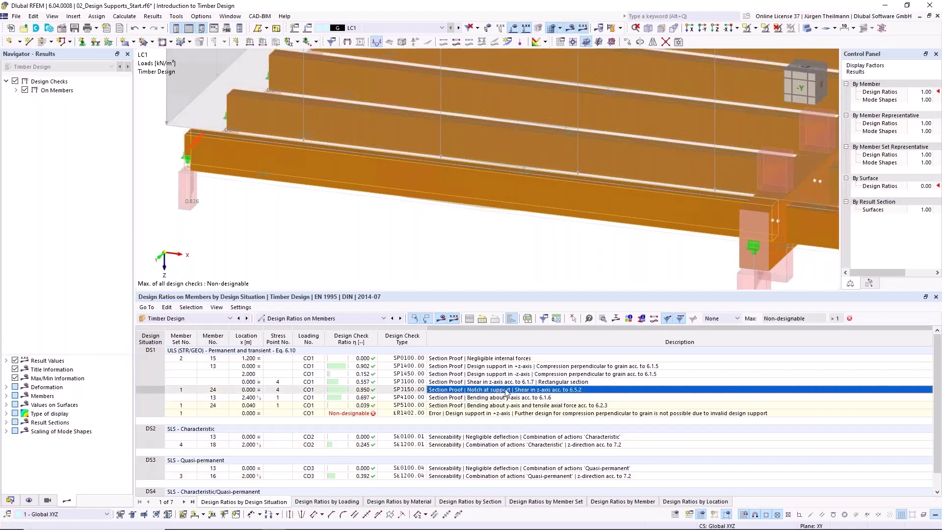
{"action": "double_click", "coordinate": [568, 391]}
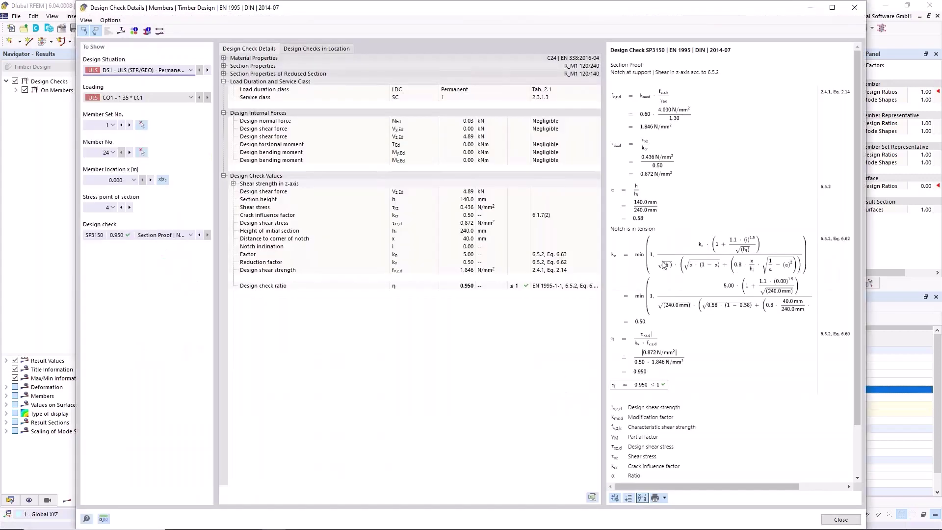
{"action": "scroll", "coordinate": [679, 222], "scroll_direction": "down", "scroll_amount": 1}
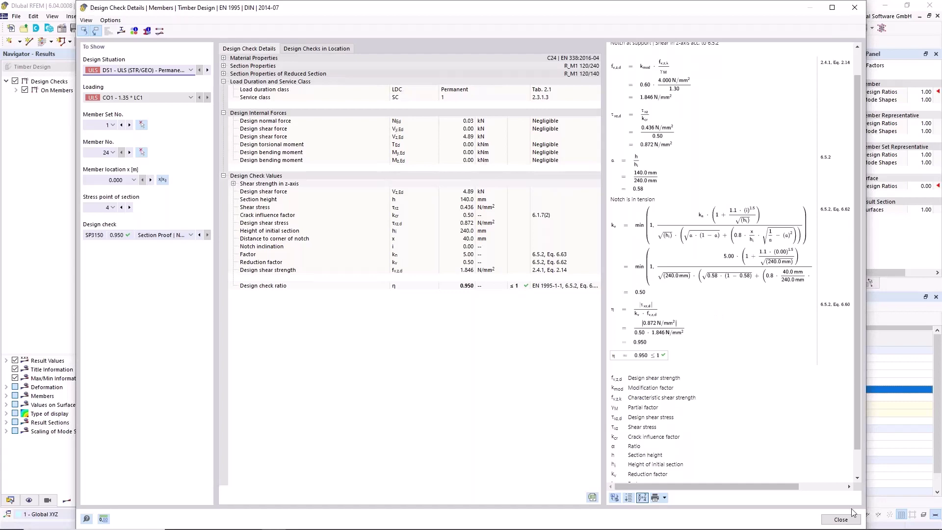
{"action": "left_click", "coordinate": [840, 519]}
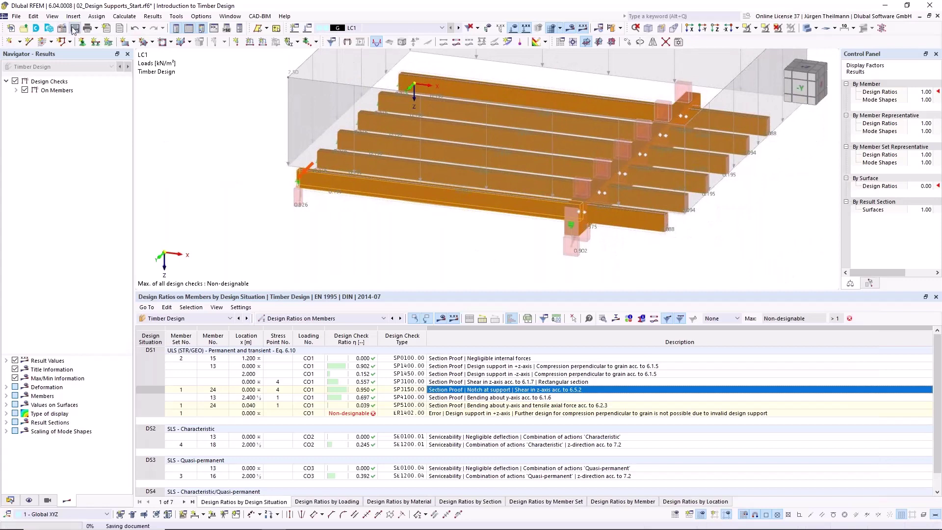
Step: Save the design supports model and enlarge the model view by shrinking the results table
{"action": "key", "text": "ctrl+s"}
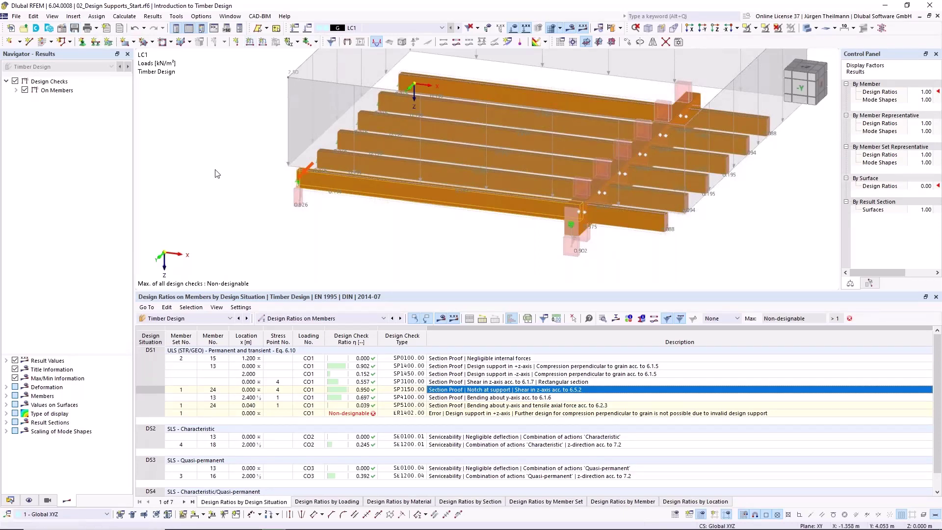
{"action": "scroll", "coordinate": [548, 184], "scroll_direction": "down", "scroll_amount": 2}
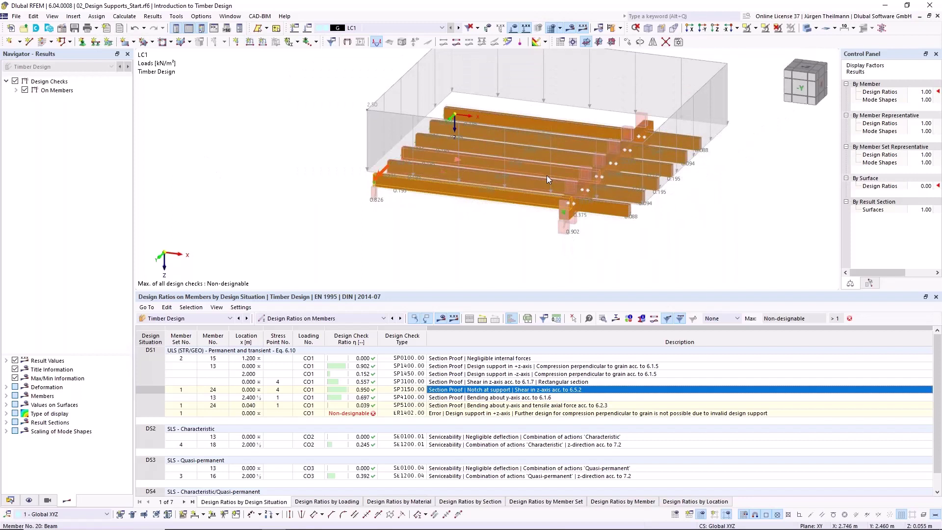
{"action": "middle_click_drag", "start_coordinate": [546, 176], "coordinate": [491, 204]}
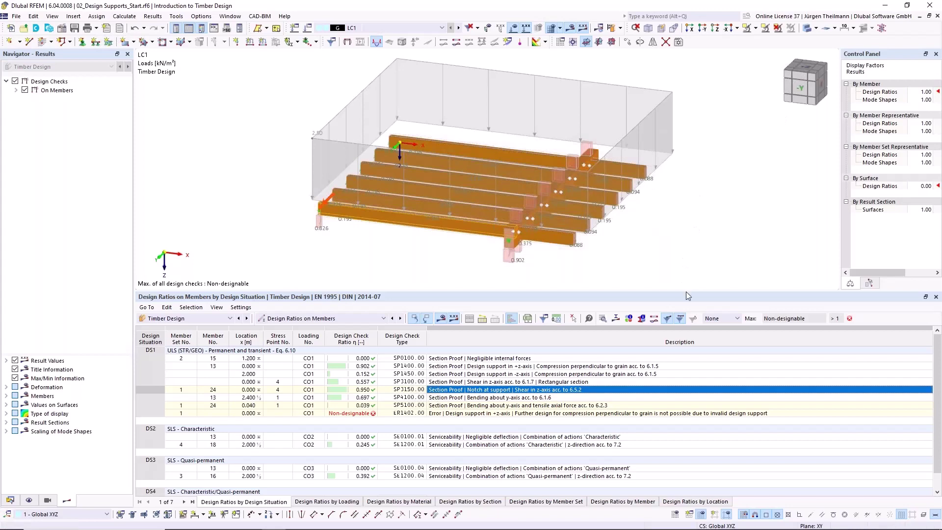
{"action": "left_click_drag", "start_coordinate": [686, 291], "coordinate": [686, 339]}
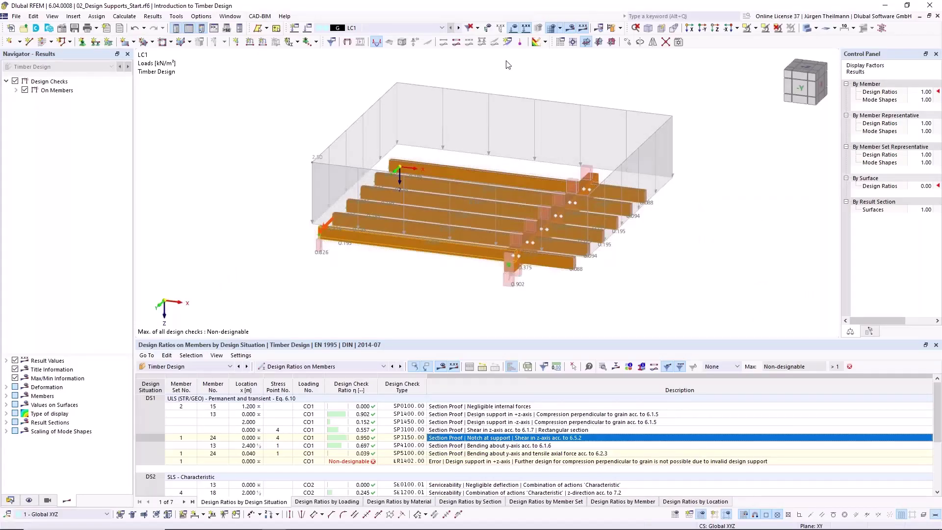
Step: Switch to the model 03_Duopitch Roof_Start.rf6 and list its materials and sections in the model data tree
{"action": "left_click", "coordinate": [11, 500]}
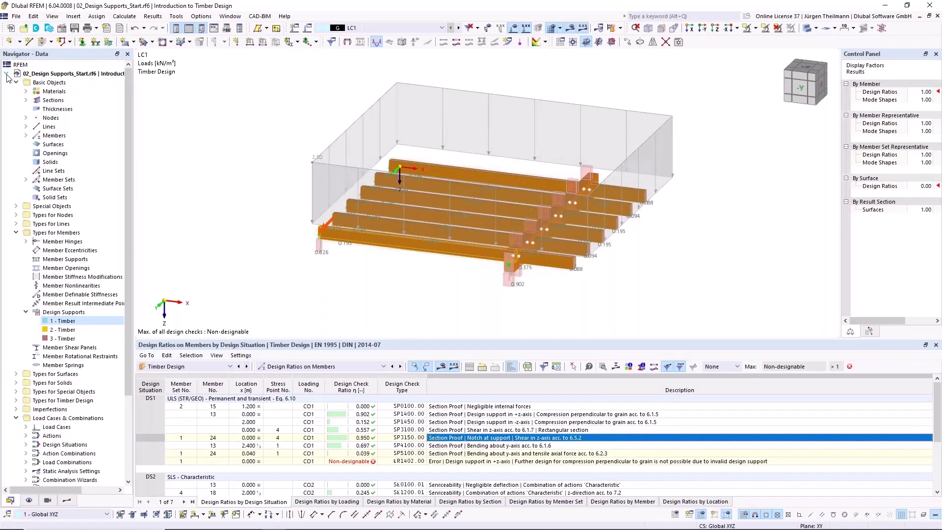
{"action": "left_click", "coordinate": [6, 73]}
{"action": "left_click", "coordinate": [43, 83]}
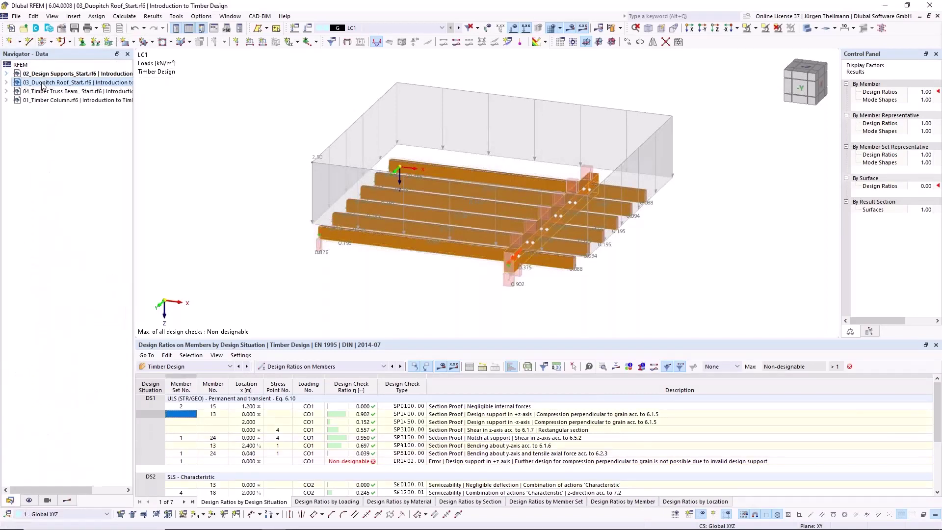
{"action": "double_click", "coordinate": [43, 85]}
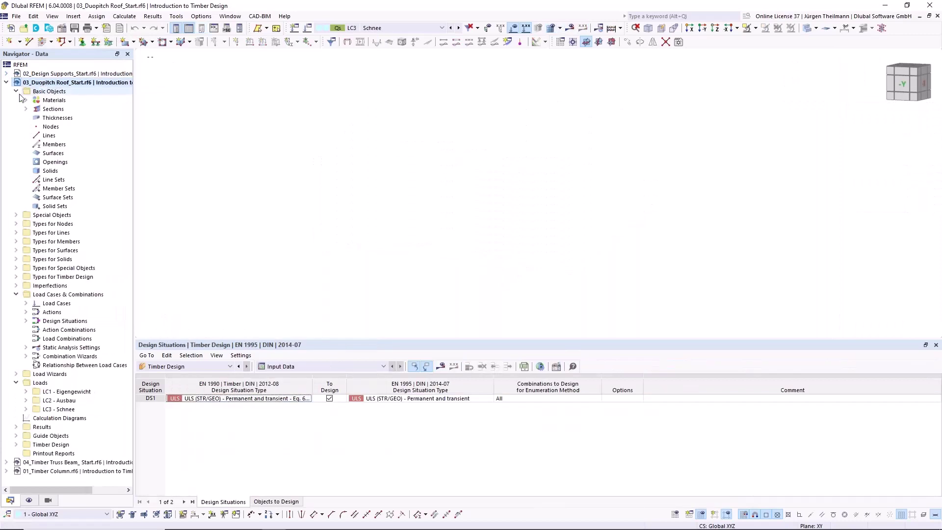
{"action": "left_click", "coordinate": [24, 100]}
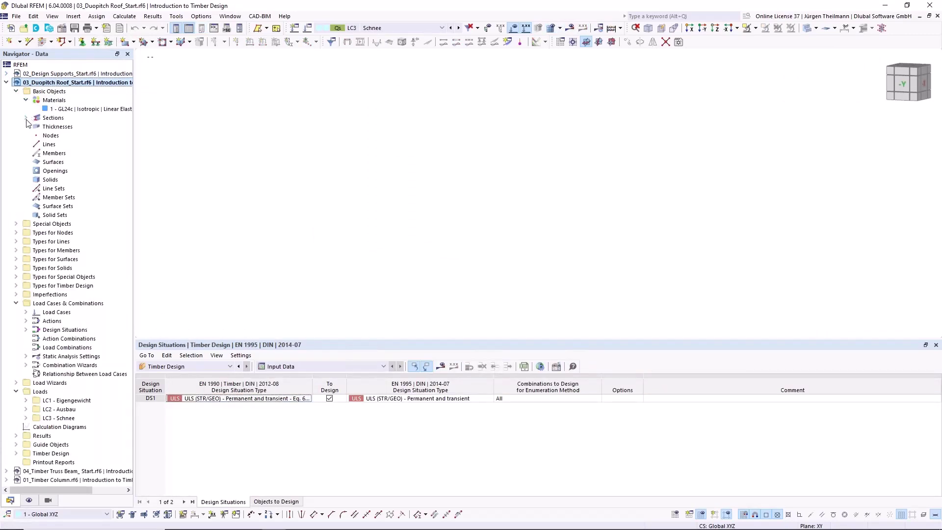
{"action": "left_click", "coordinate": [26, 118]}
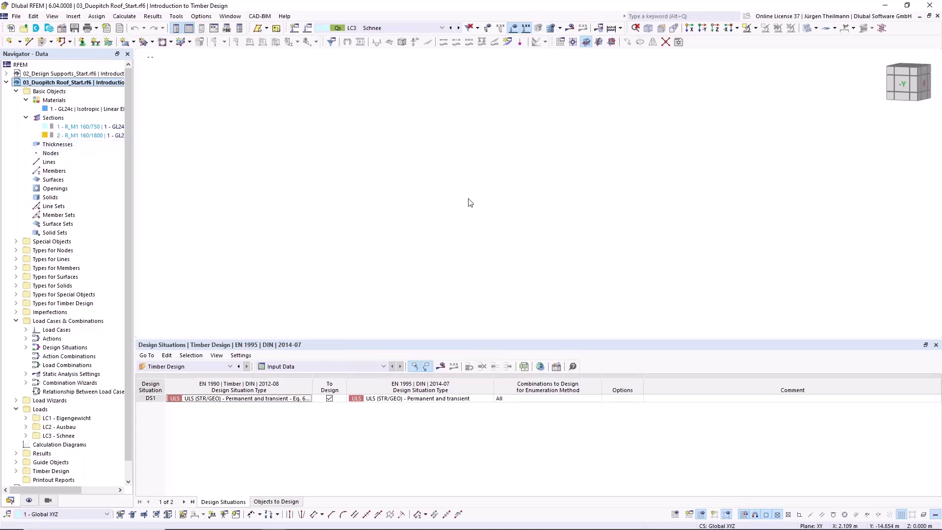
Step: Show the grid in the model view and set the work plane to XZ
{"action": "left_click", "coordinate": [675, 513]}
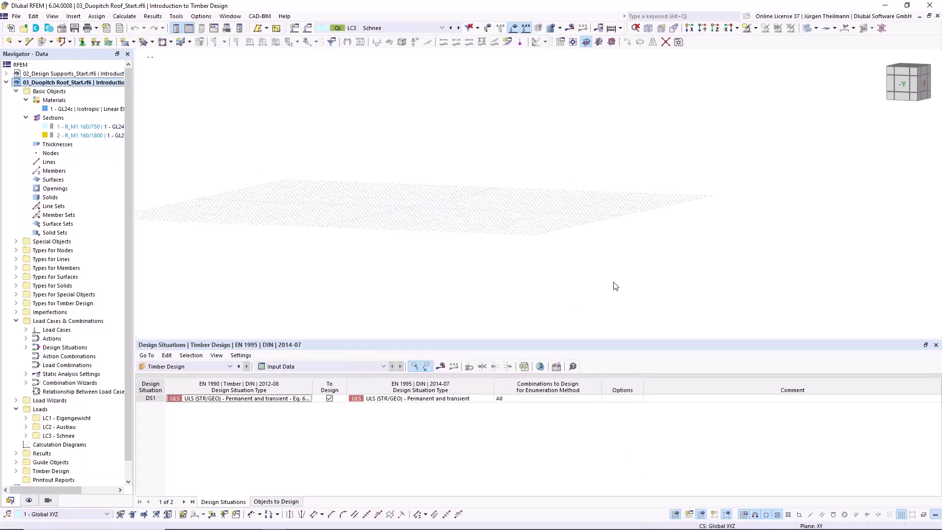
{"action": "middle_click_drag", "start_coordinate": [300, 219], "coordinate": [378, 220]}
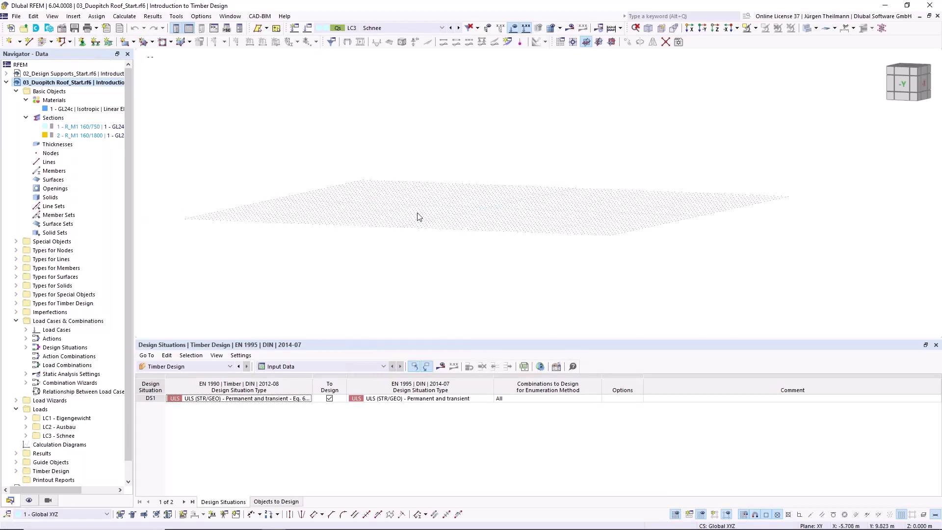
{"action": "left_click", "coordinate": [611, 42]}
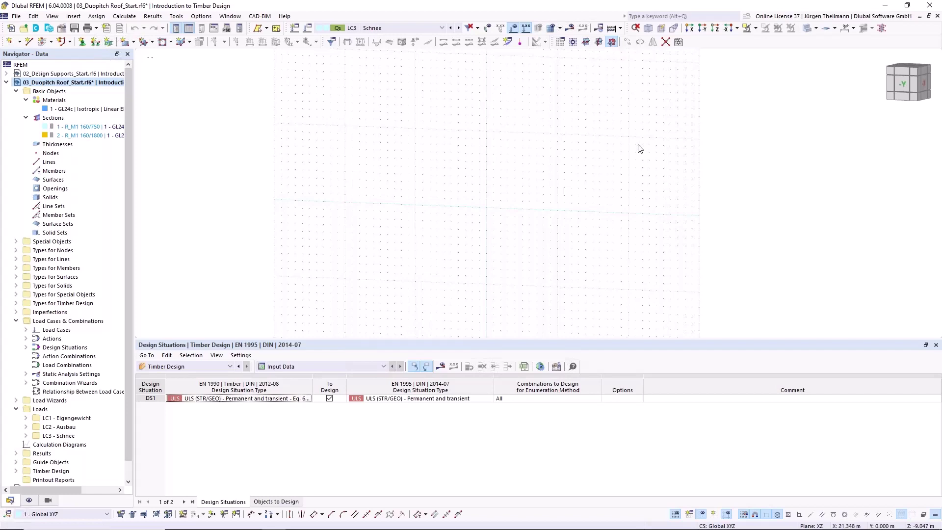
Step: Turn on the axis system display and return to the model data tree
{"action": "left_click", "coordinate": [29, 500]}
{"action": "scroll", "coordinate": [66, 347], "scroll_direction": "down", "scroll_amount": 10}
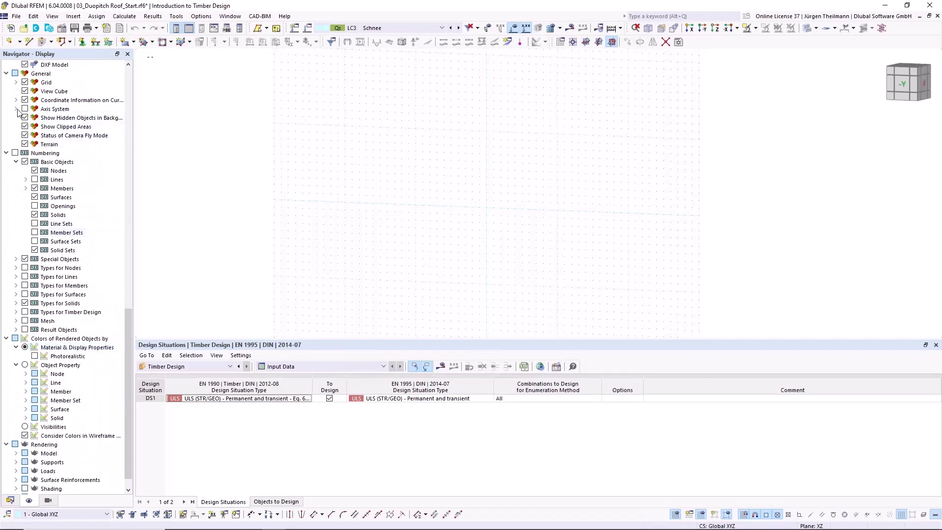
{"action": "left_click", "coordinate": [25, 109]}
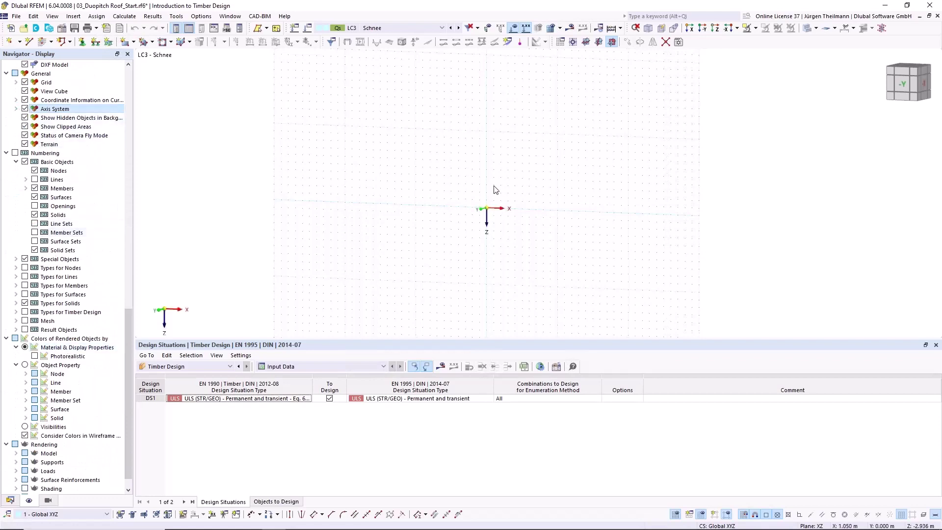
{"action": "middle_click_drag", "start_coordinate": [494, 190], "coordinate": [429, 230]}
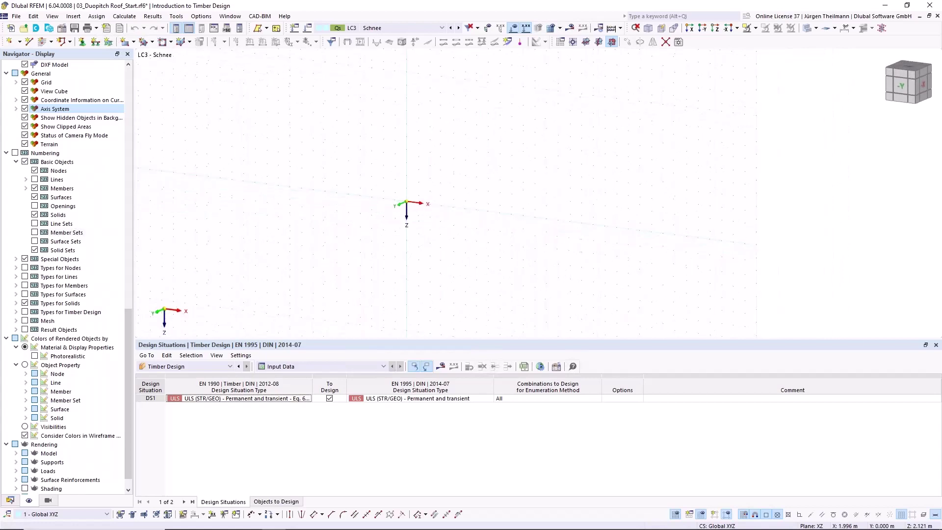
{"action": "left_click", "coordinate": [10, 500]}
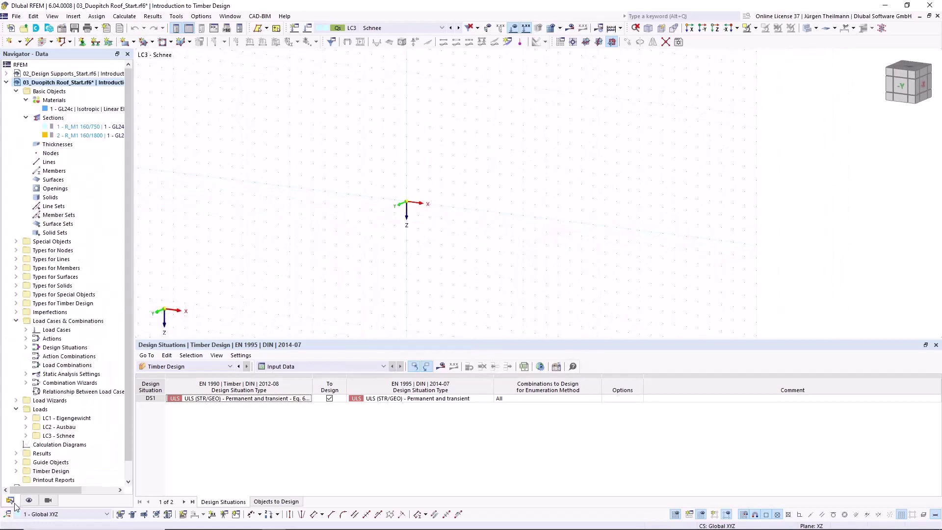
Step: Start a new simple single member of type Beam and open its section settings
{"action": "left_click", "coordinate": [52, 42]}
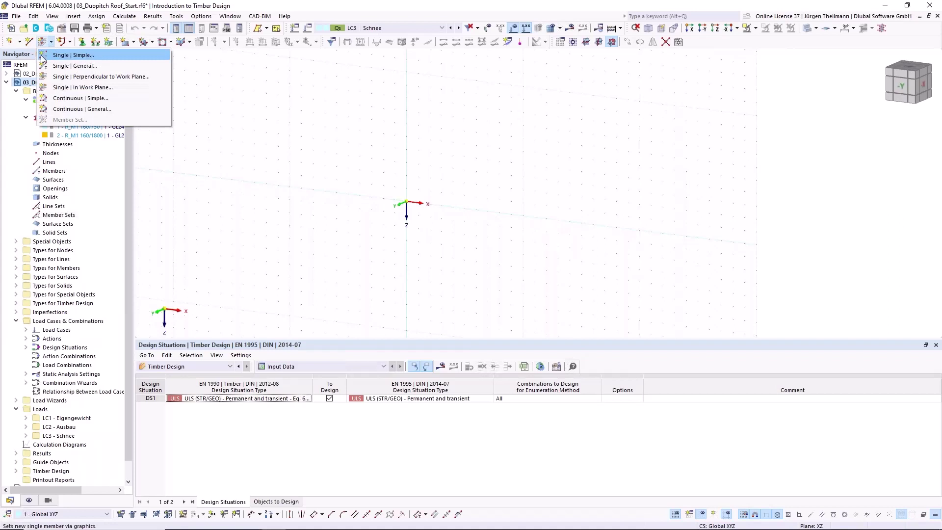
{"action": "left_click", "coordinate": [75, 58]}
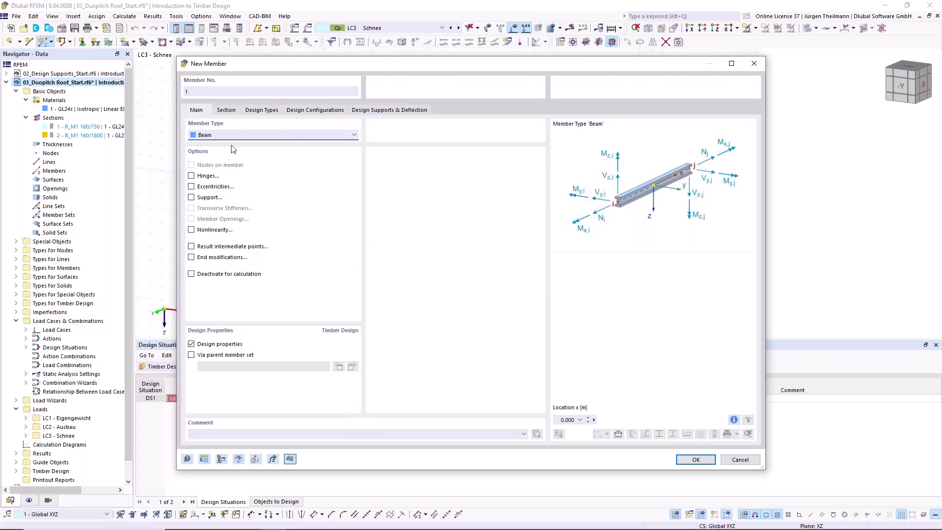
{"action": "left_click", "coordinate": [228, 110]}
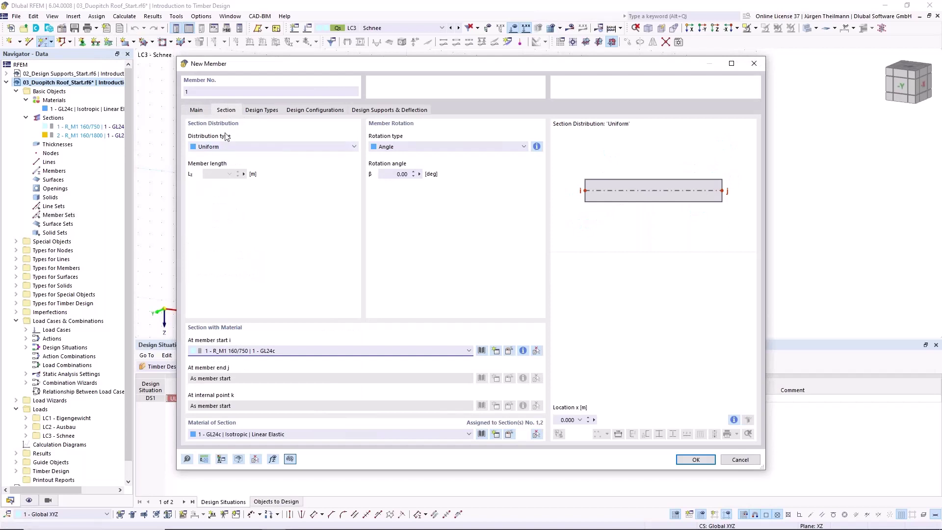
Step: Try the Tapered at both sides and Linear section distributions for the new member to compare their previews
{"action": "left_click", "coordinate": [209, 147]}
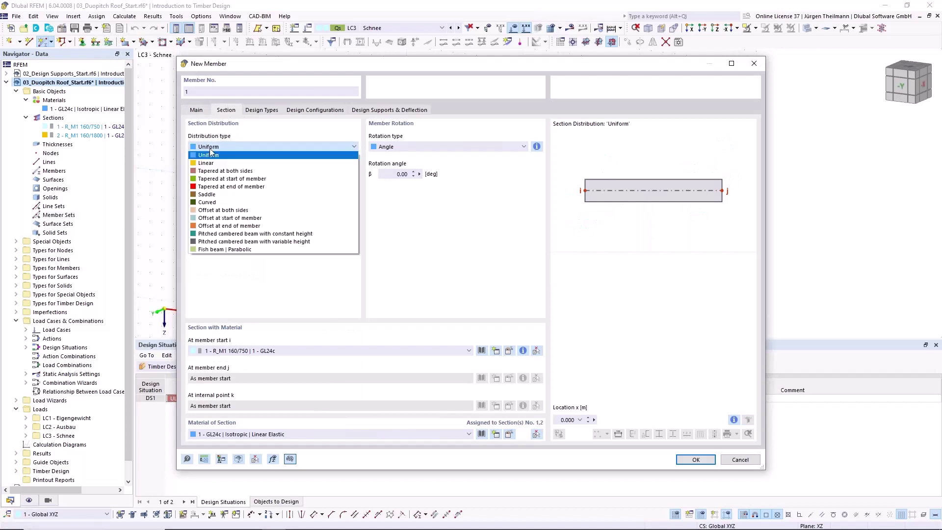
{"action": "left_click", "coordinate": [230, 171]}
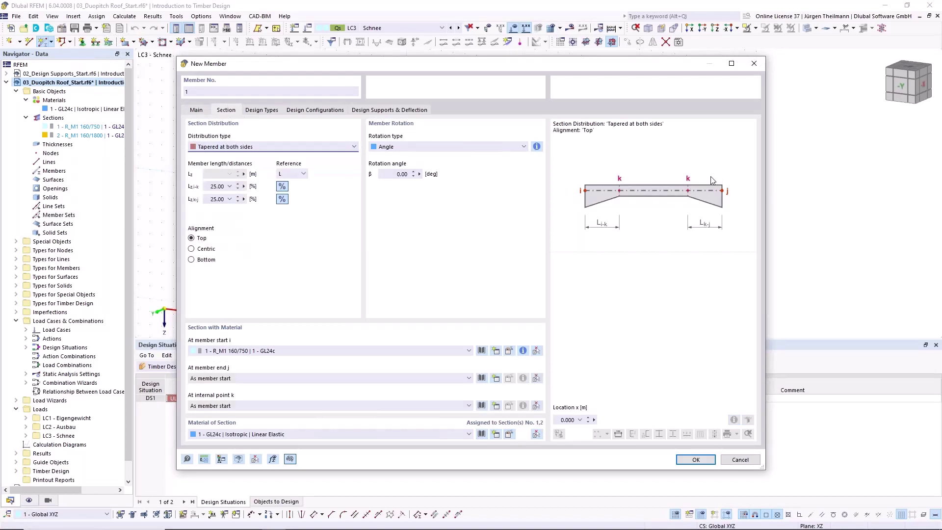
{"action": "left_click", "coordinate": [353, 148]}
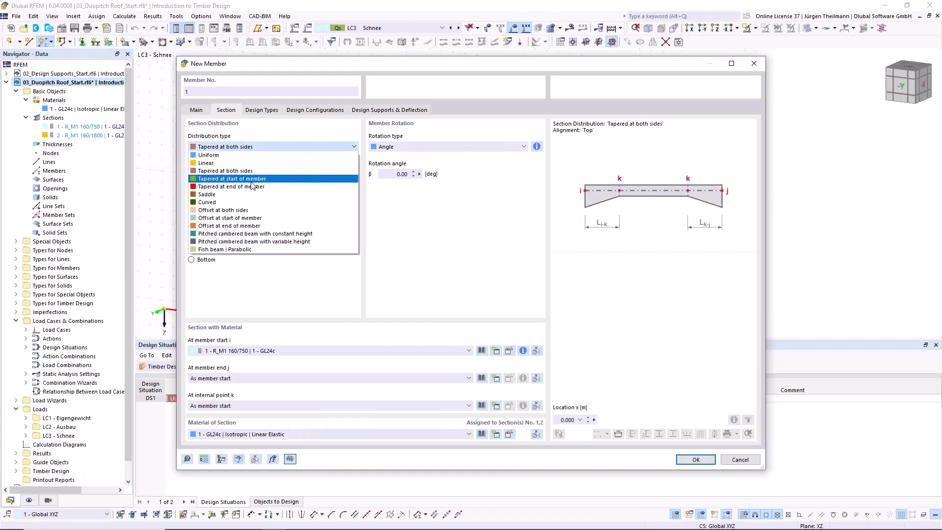
{"action": "left_click", "coordinate": [252, 180]}
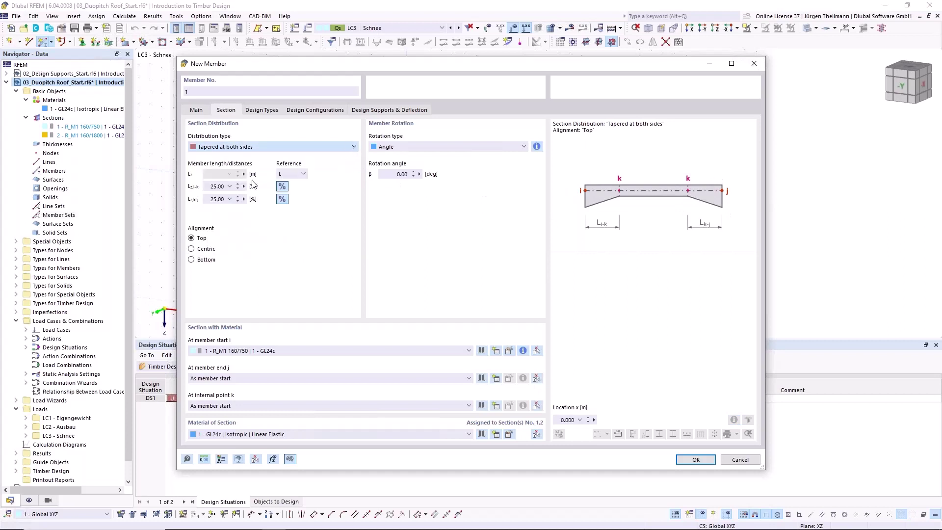
{"action": "left_click", "coordinate": [352, 148]}
{"action": "left_click", "coordinate": [220, 164]}
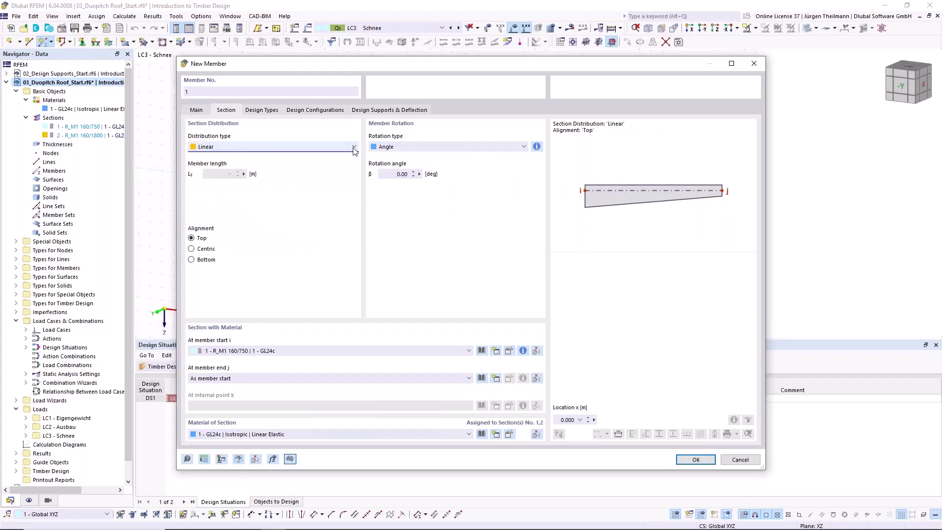
Step: Set the new member's section distribution type to Saddle
{"action": "left_click", "coordinate": [354, 148]}
{"action": "left_click", "coordinate": [223, 198]}
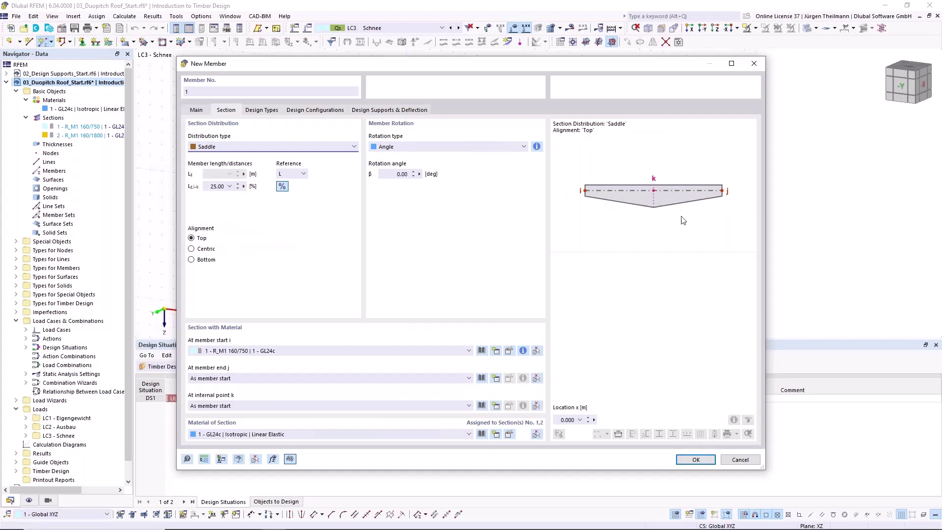
Step: Set the saddle section distribution to bottom alignment, with the internal point k at 50 % of the member length
{"action": "left_click", "coordinate": [191, 249]}
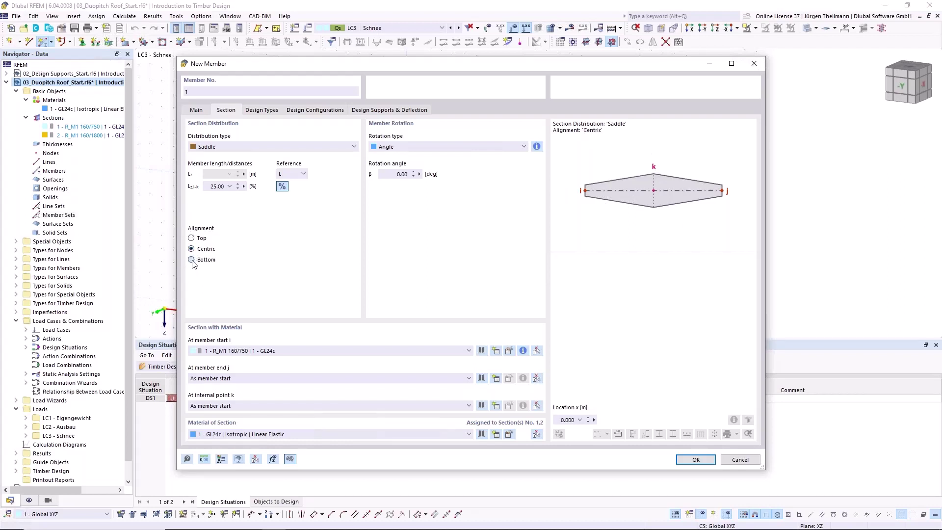
{"action": "left_click", "coordinate": [191, 259]}
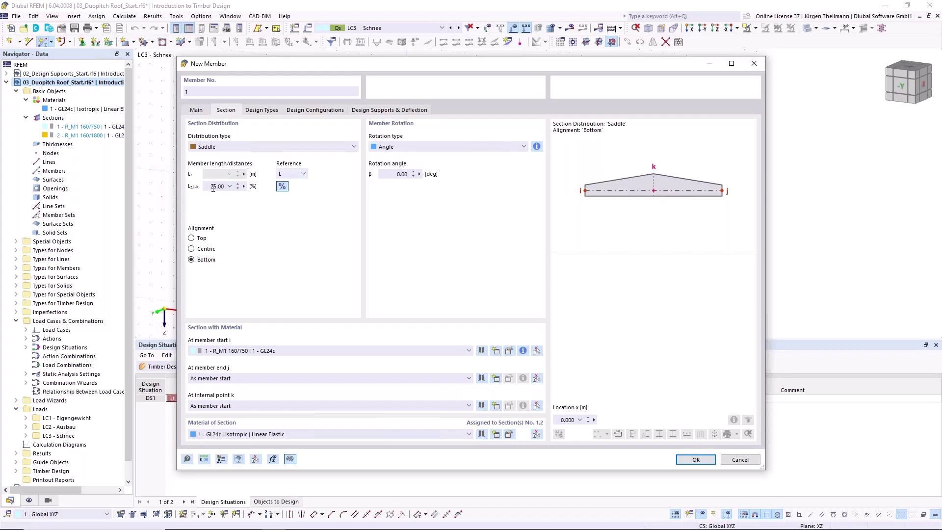
{"action": "left_click", "coordinate": [230, 187]}
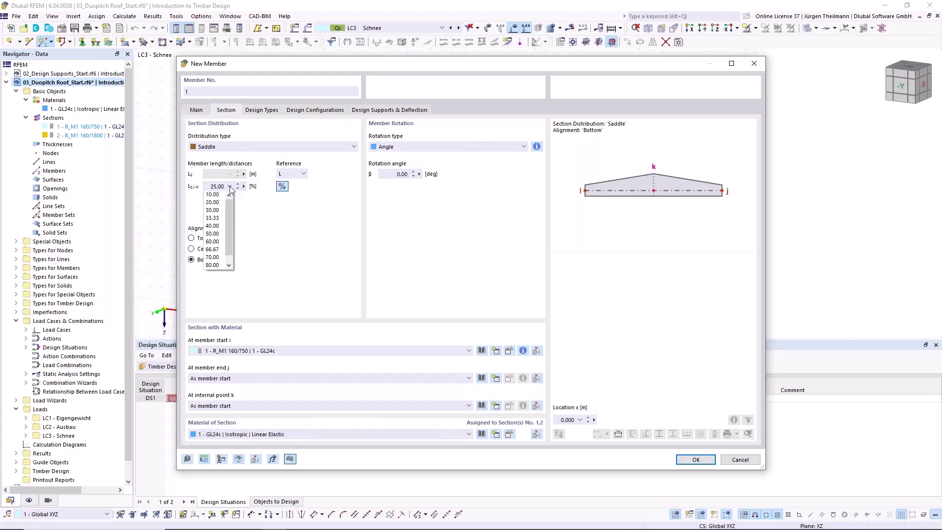
{"action": "left_click", "coordinate": [214, 233]}
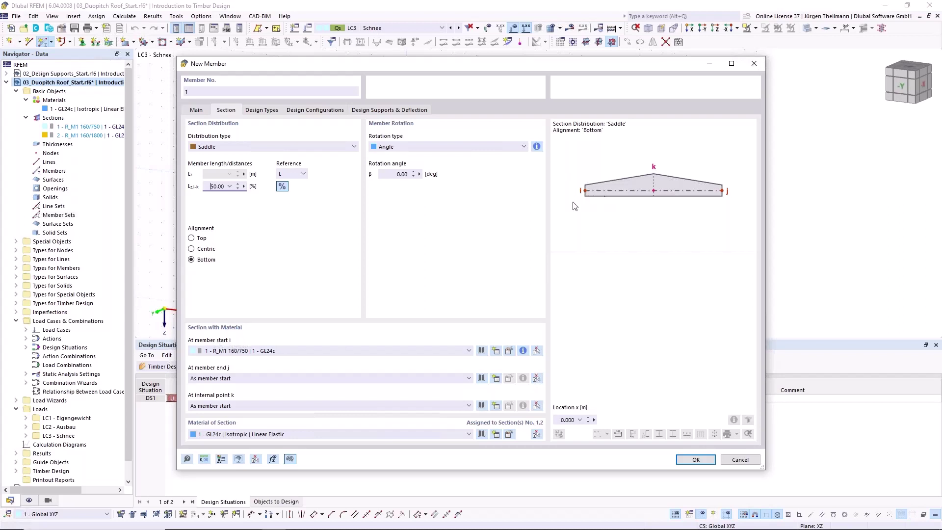
Step: Assign section R_M1 160/750 at member start i and R_M1 160/1800 at internal point k, and accept the new member's definition
{"action": "left_click", "coordinate": [244, 351]}
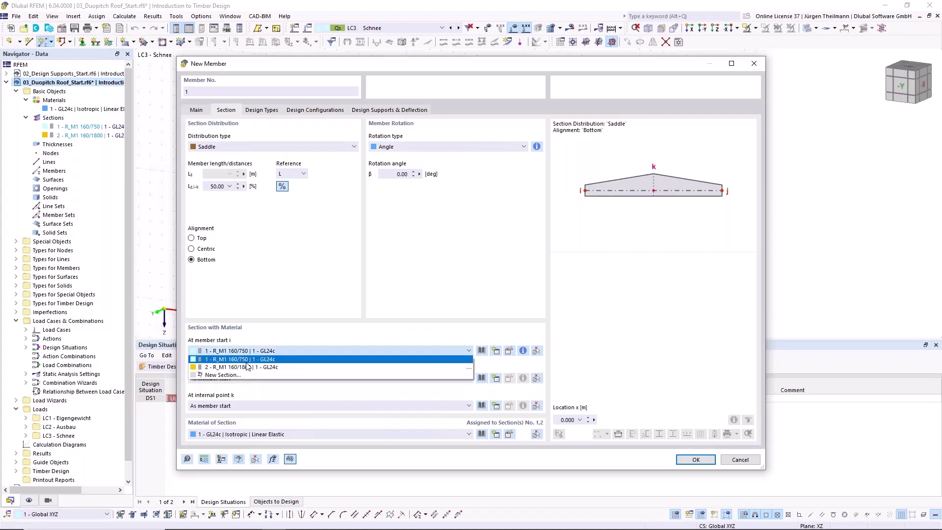
{"action": "left_click", "coordinate": [247, 362]}
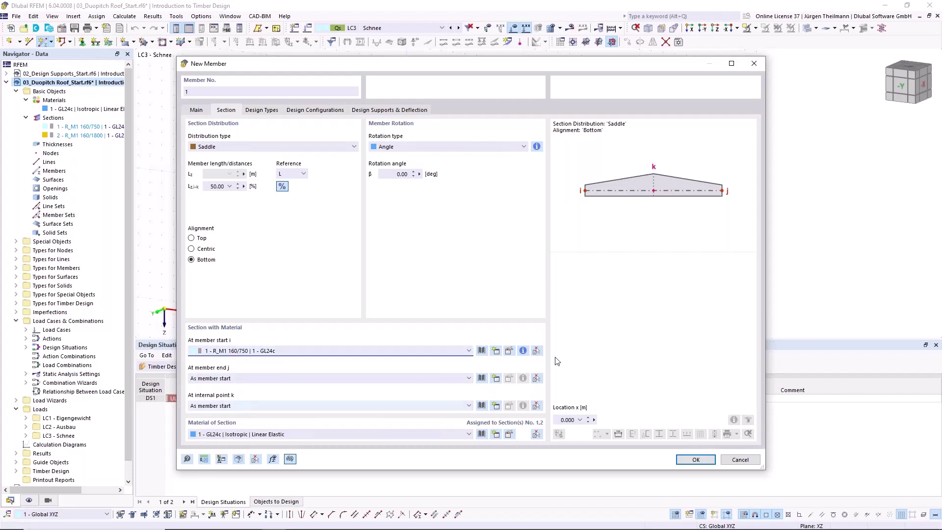
{"action": "left_click", "coordinate": [266, 405]}
{"action": "left_click", "coordinate": [221, 438]}
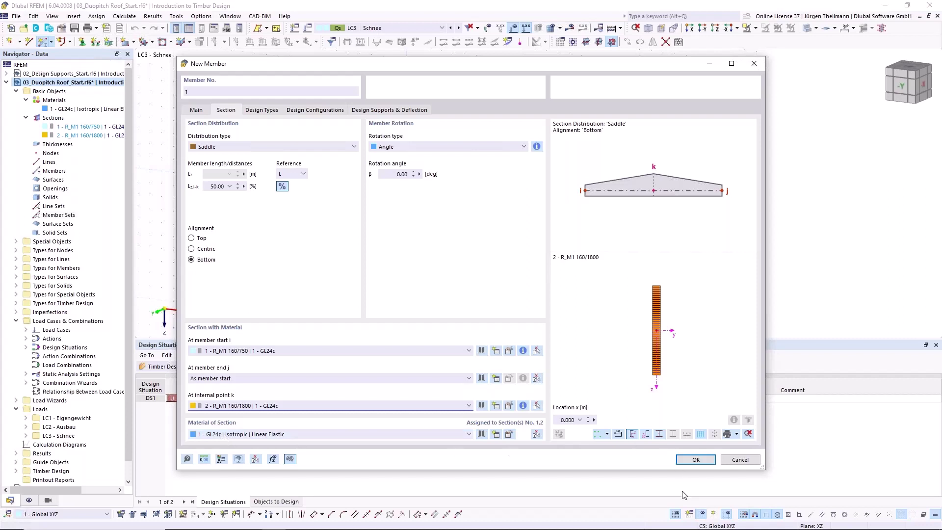
{"action": "left_click", "coordinate": [708, 463]}
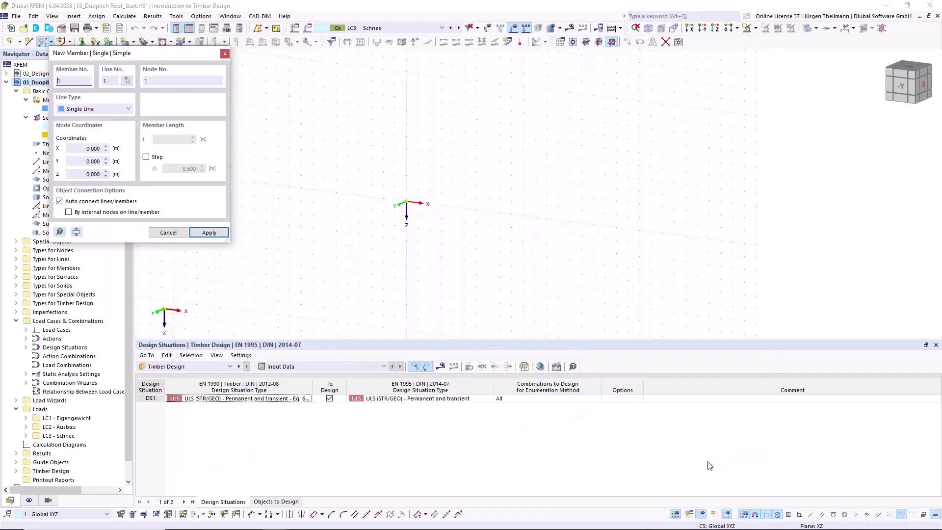
Step: Place the saddle member along the X-axis from the origin to X = 24.000 m and finish the member command
{"action": "left_click", "coordinate": [406, 202]}
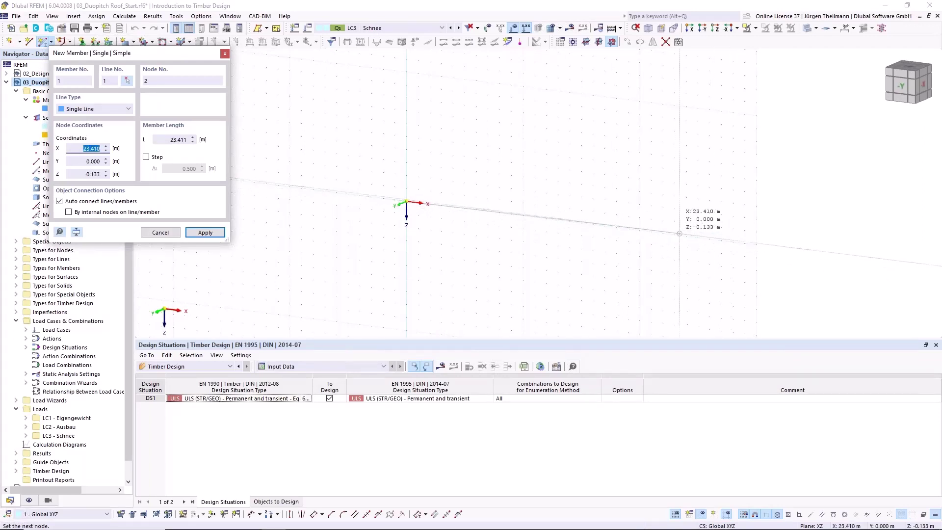
{"action": "left_click", "coordinate": [686, 236]}
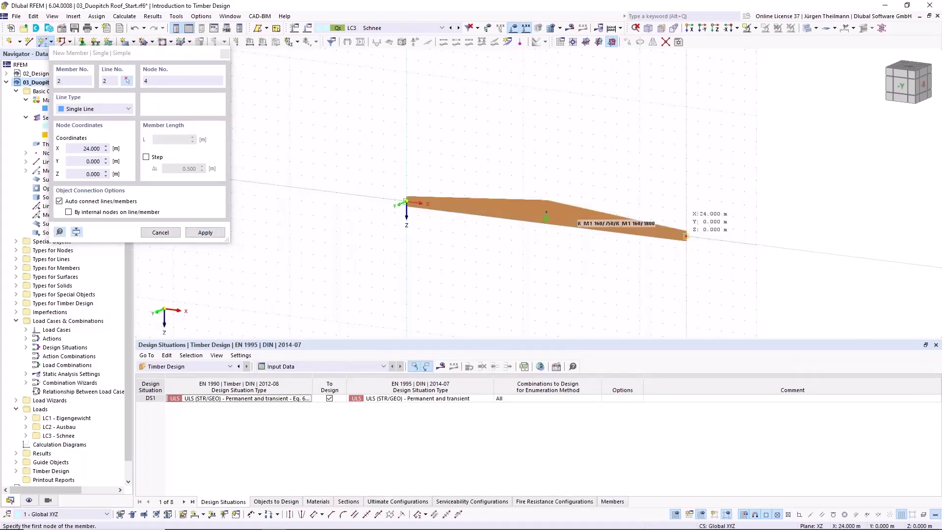
{"action": "scroll", "coordinate": [639, 256], "scroll_direction": "up", "scroll_amount": 2}
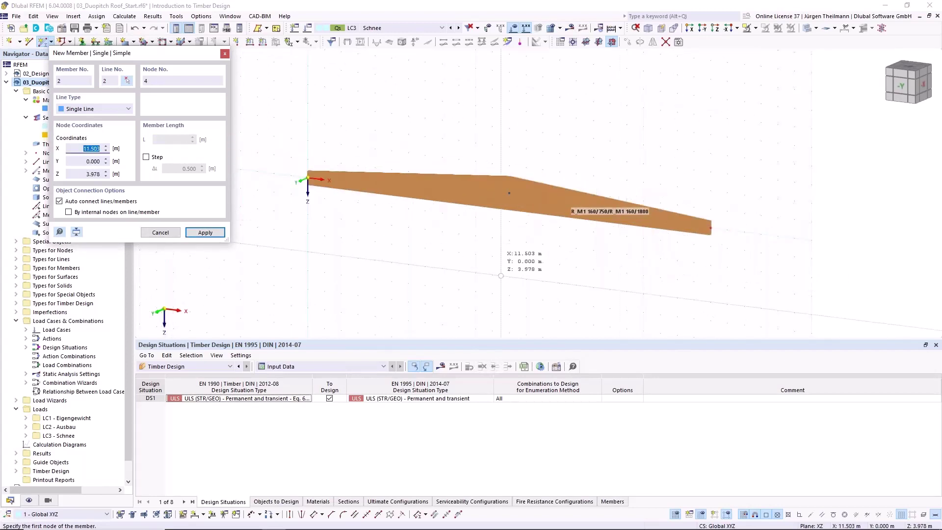
{"action": "key", "text": "Escape"}
{"action": "scroll", "coordinate": [501, 279], "scroll_direction": "up", "scroll_amount": 1}
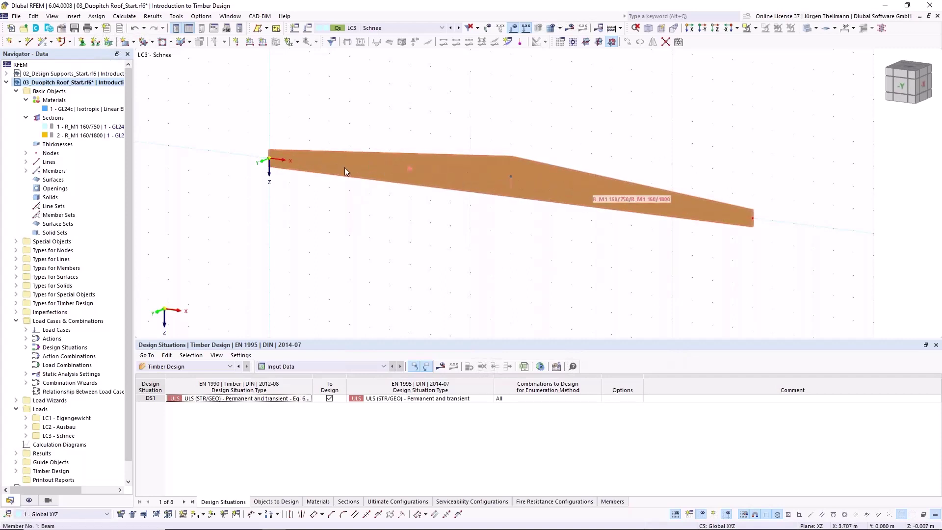
Step: Add five intermediate nodes on the saddle beam as 'On Member' nodes without dividing the member
{"action": "mouse_move", "coordinate": [469, 178]}
{"action": "right_click", "coordinate": [468, 178]}
{"action": "mouse_move", "coordinate": [555, 206]}
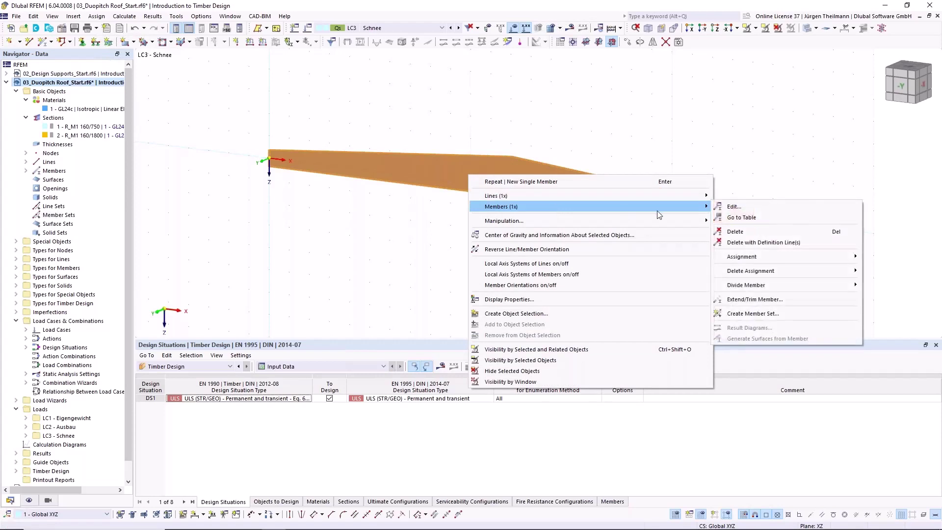
{"action": "mouse_move", "coordinate": [804, 290]}
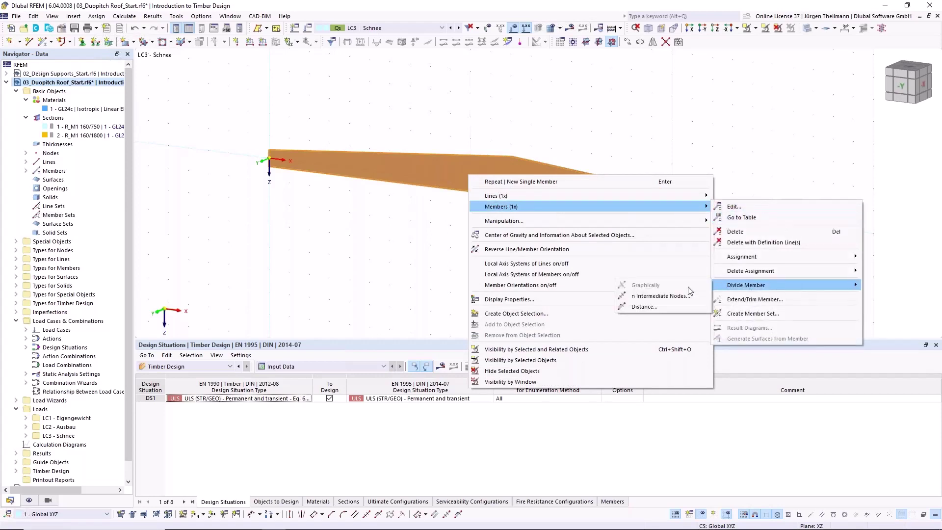
{"action": "left_click", "coordinate": [653, 296]}
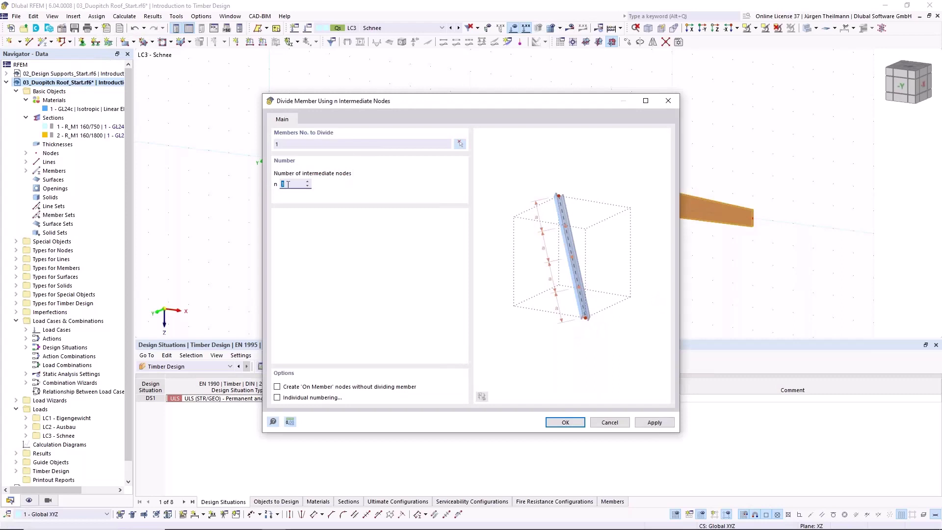
{"action": "left_click", "coordinate": [278, 387]}
{"action": "left_click", "coordinate": [568, 424]}
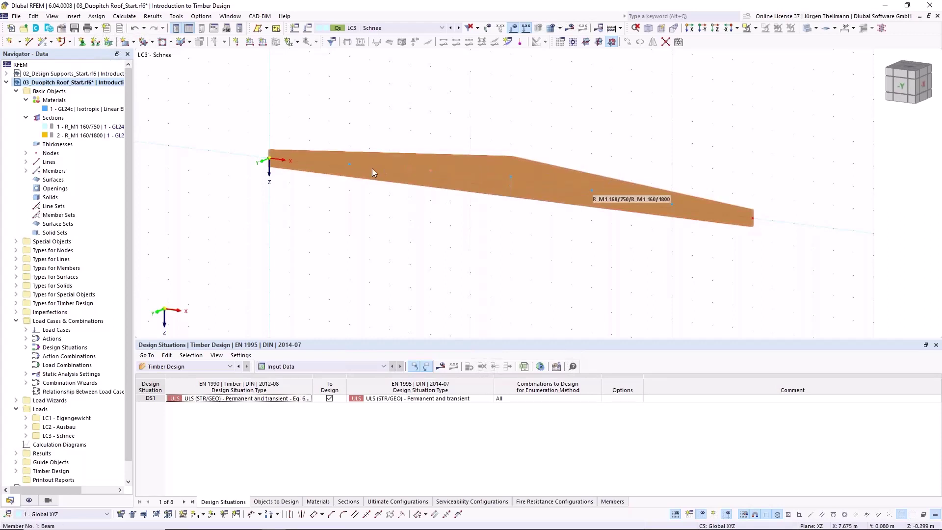
Step: Open the saddle beam for editing and create a new timber design effective lengths definition for it
{"action": "double_click", "coordinate": [478, 164]}
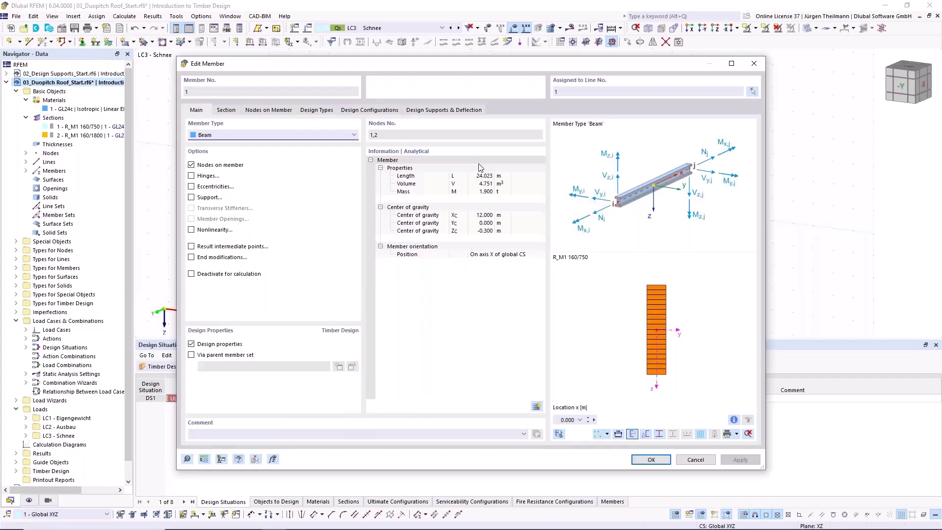
{"action": "left_click", "coordinate": [316, 110]}
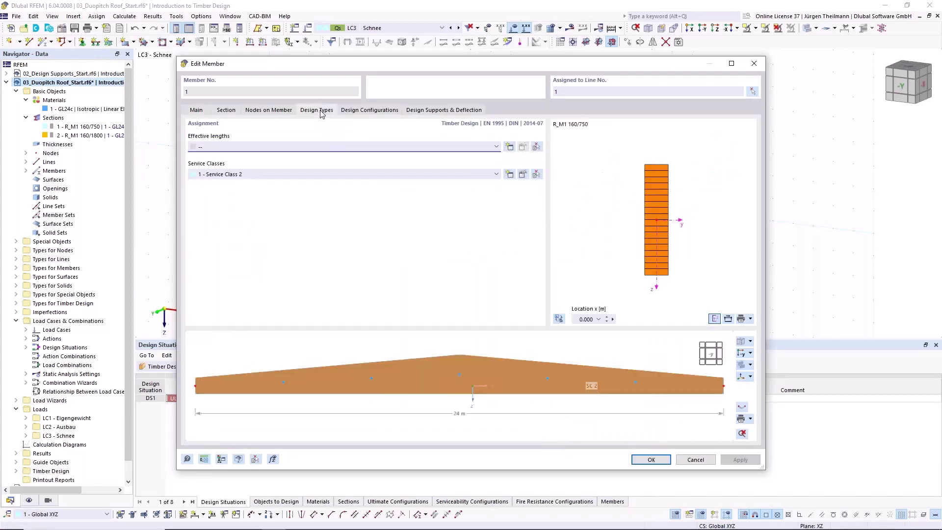
{"action": "left_click", "coordinate": [510, 148]}
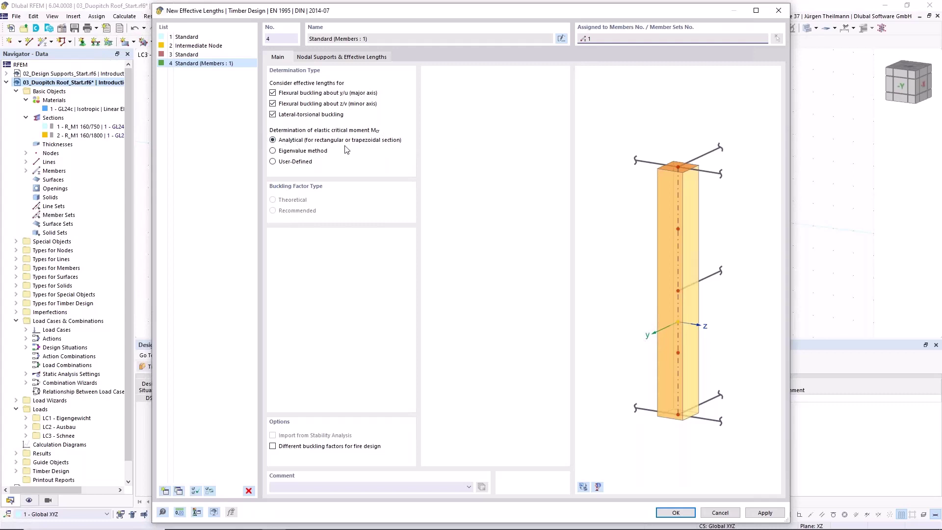
Step: Try the eigenvalue and user-defined methods for the elastic critical moment, and return to the analytical method
{"action": "left_click", "coordinate": [273, 151]}
{"action": "left_click", "coordinate": [356, 58]}
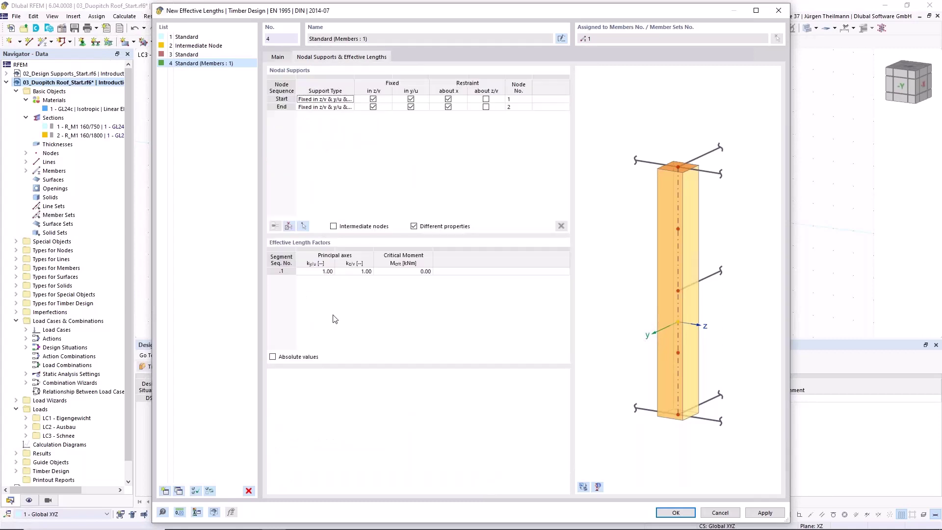
{"action": "left_click", "coordinate": [420, 272]}
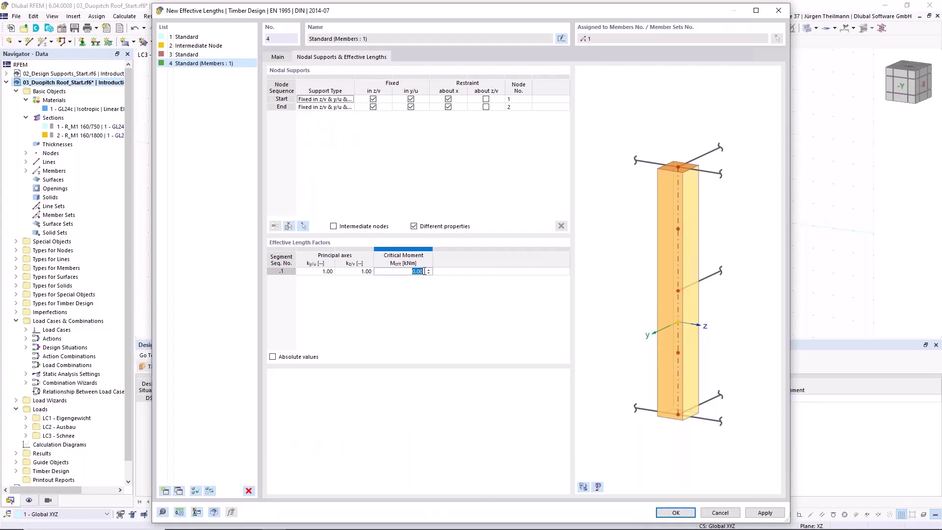
{"action": "left_click", "coordinate": [278, 57]}
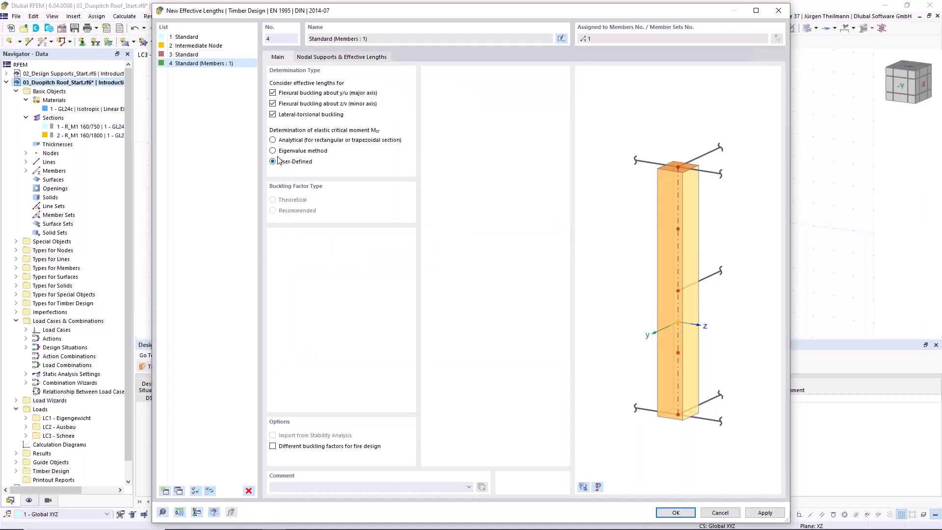
{"action": "left_click", "coordinate": [358, 57]}
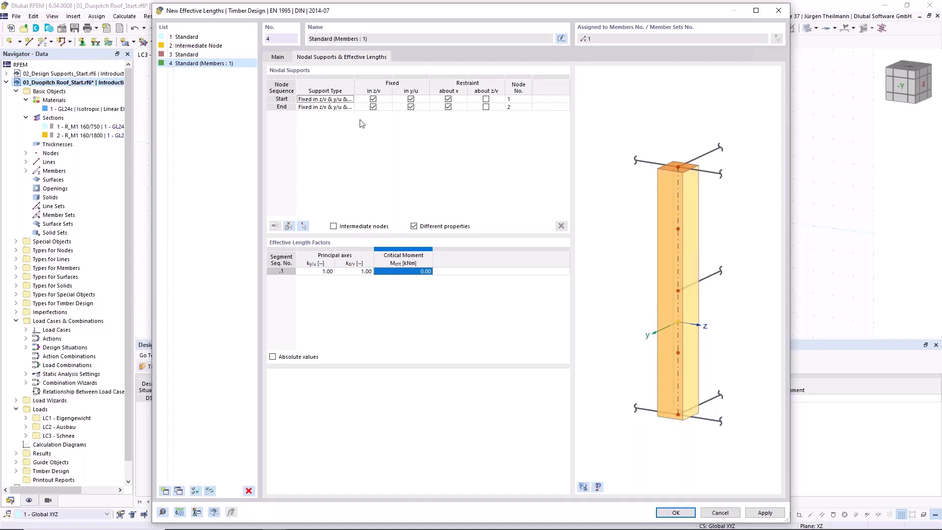
{"action": "left_click", "coordinate": [278, 56]}
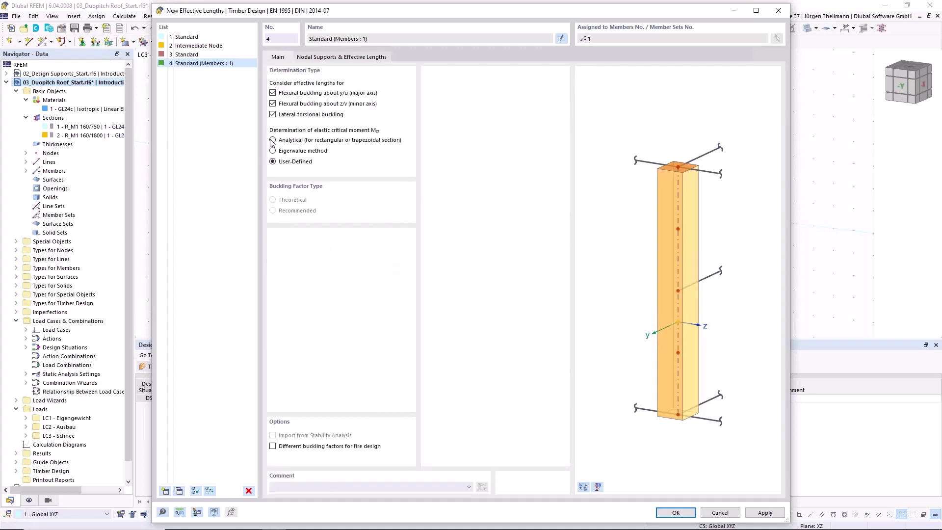
{"action": "left_click", "coordinate": [273, 140]}
Step: Show the member model in the effective lengths preview, activate intermediate nodes and fix nodes .1 to .6 in y/u
{"action": "left_click", "coordinate": [378, 57]}
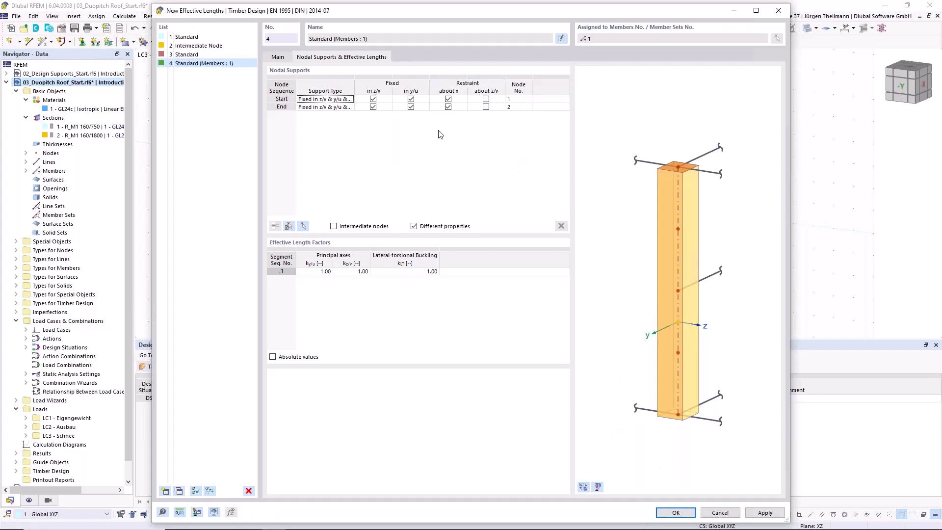
{"action": "left_click", "coordinate": [584, 485]}
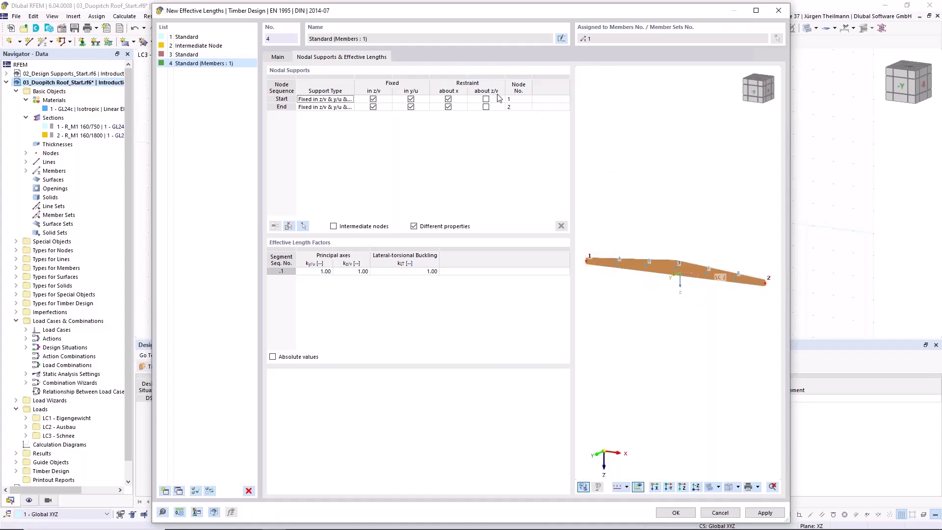
{"action": "left_click", "coordinate": [334, 226]}
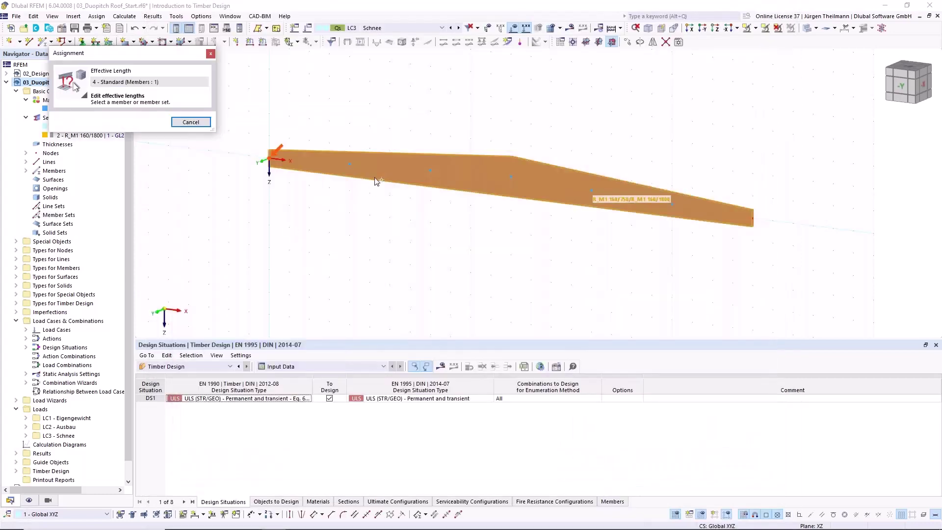
{"action": "left_click", "coordinate": [370, 185]}
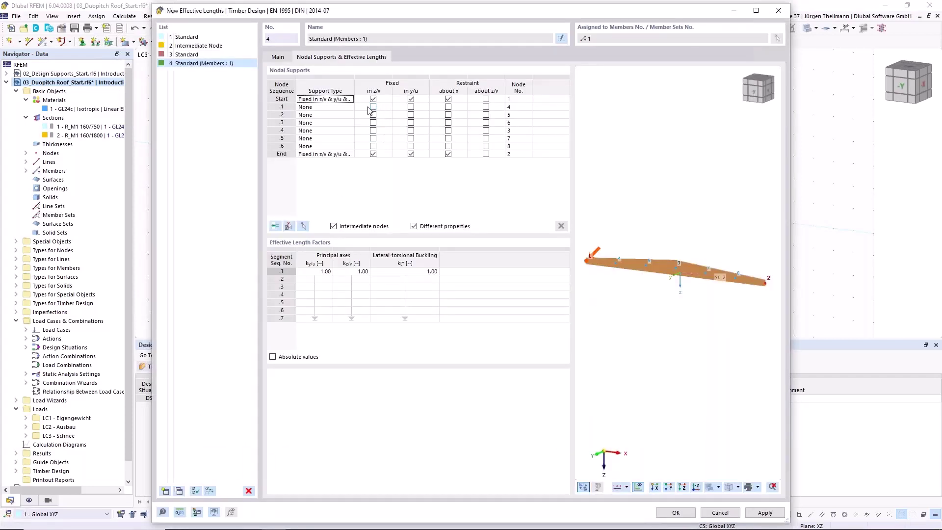
{"action": "left_click", "coordinate": [398, 107]}
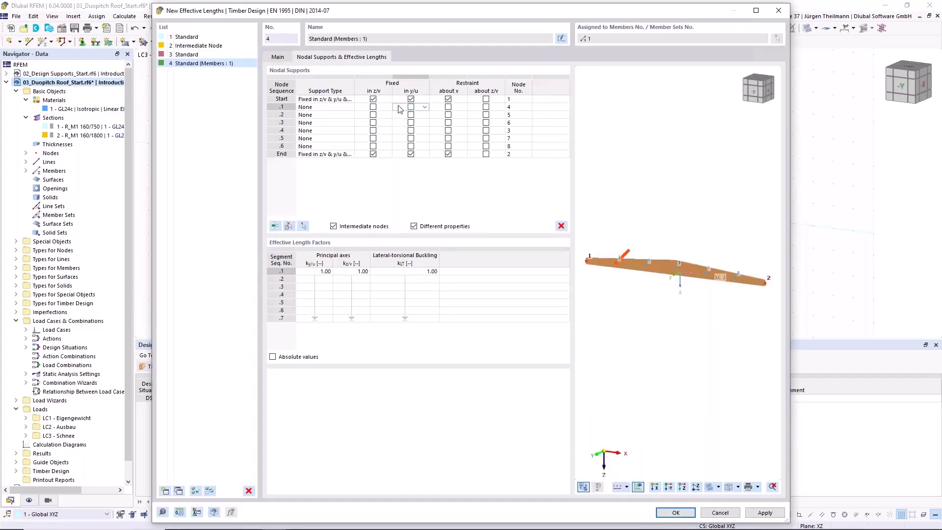
{"action": "left_click", "coordinate": [398, 146], "text": "shift"}
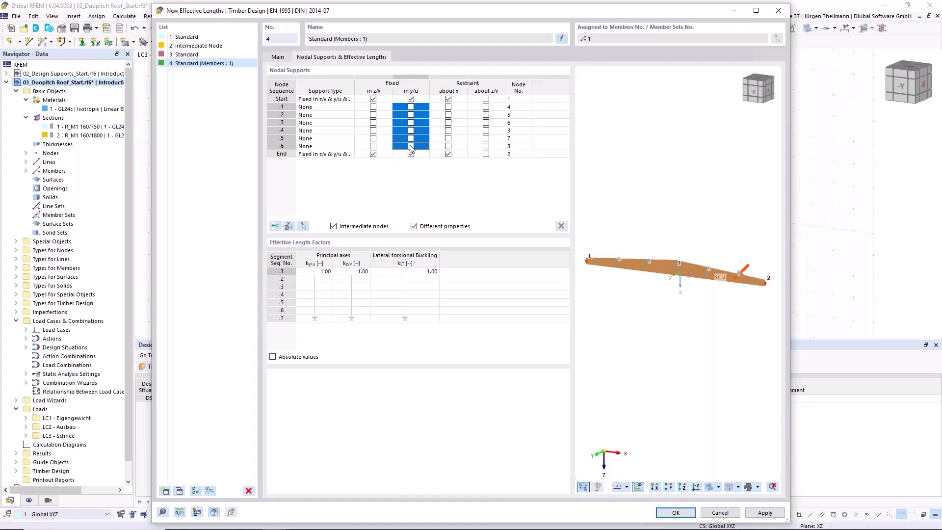
{"action": "left_click", "coordinate": [411, 147]}
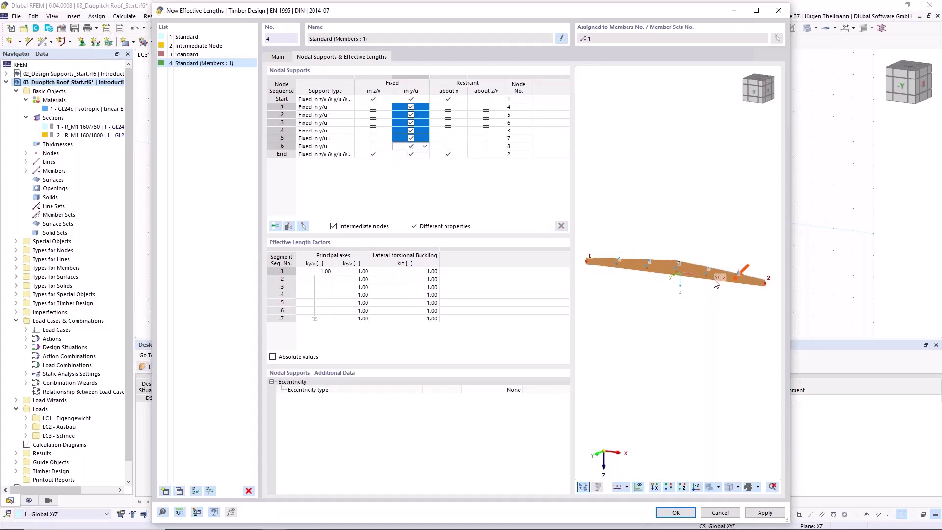
Step: Examine the nodal supports at the beam's start and intermediate nodes in the model preview
{"action": "scroll", "coordinate": [606, 269], "scroll_direction": "up", "scroll_amount": 2}
{"action": "scroll", "coordinate": [605, 269], "scroll_direction": "up", "scroll_amount": 5}
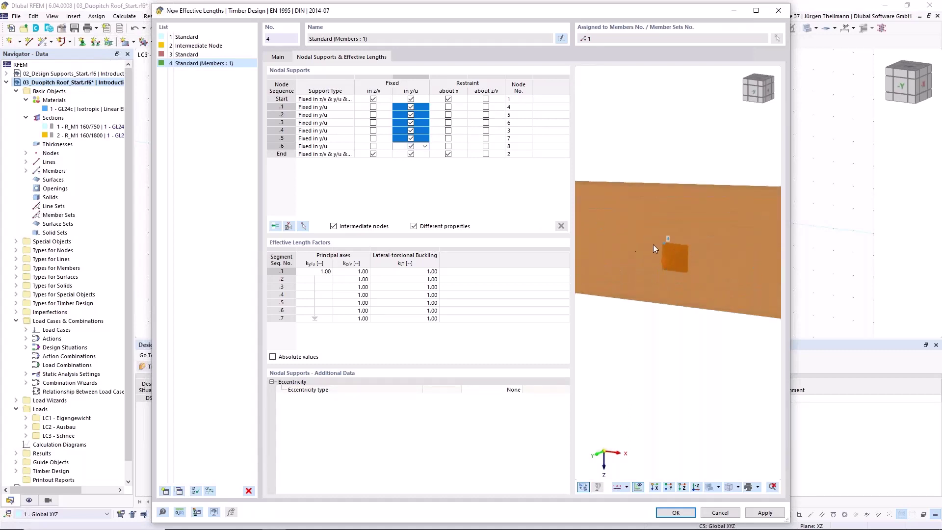
{"action": "scroll", "coordinate": [652, 245], "scroll_direction": "down", "scroll_amount": 5}
{"action": "scroll", "coordinate": [593, 243], "scroll_direction": "up", "scroll_amount": 3}
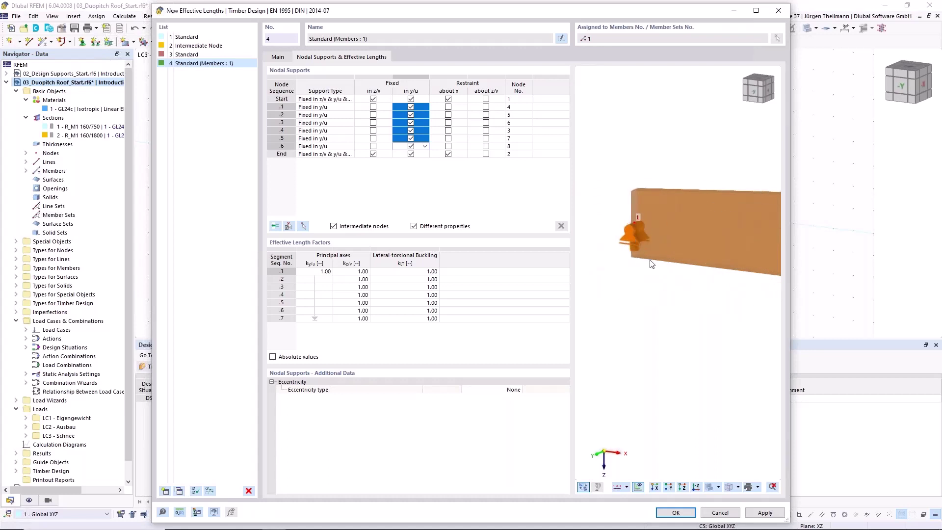
{"action": "scroll", "coordinate": [681, 294], "scroll_direction": "down", "scroll_amount": 3}
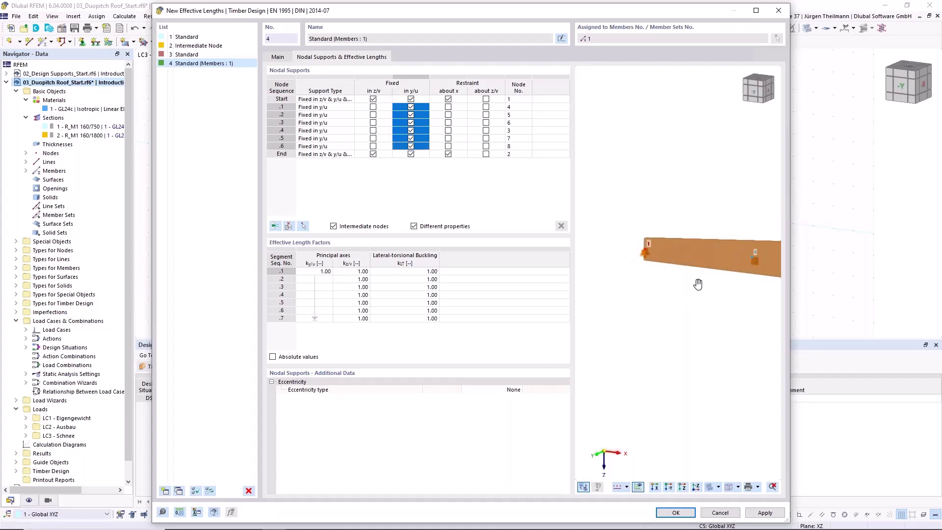
{"action": "scroll", "coordinate": [696, 284], "scroll_direction": "down", "scroll_amount": 3}
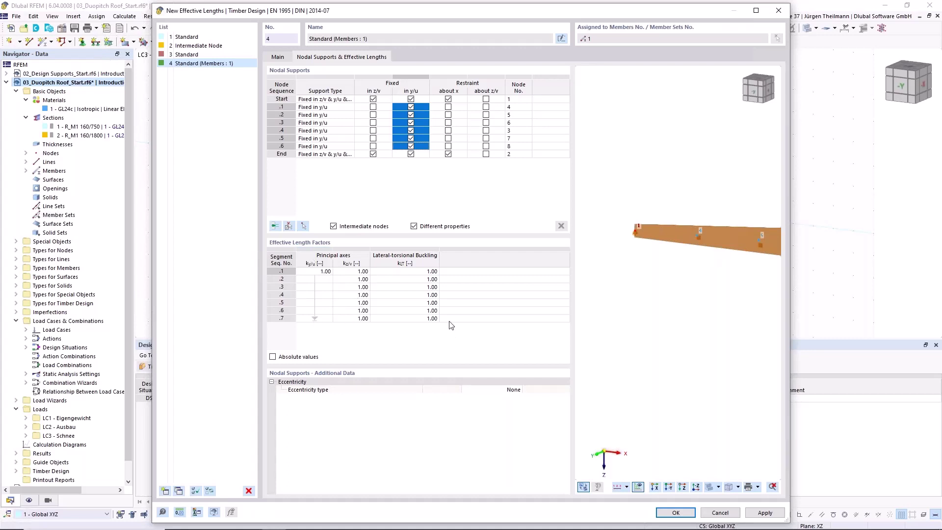
Step: Check the whole beam in the effective lengths preview, then accept the new definition and the member changes
{"action": "scroll", "coordinate": [722, 251], "scroll_direction": "down", "scroll_amount": 1}
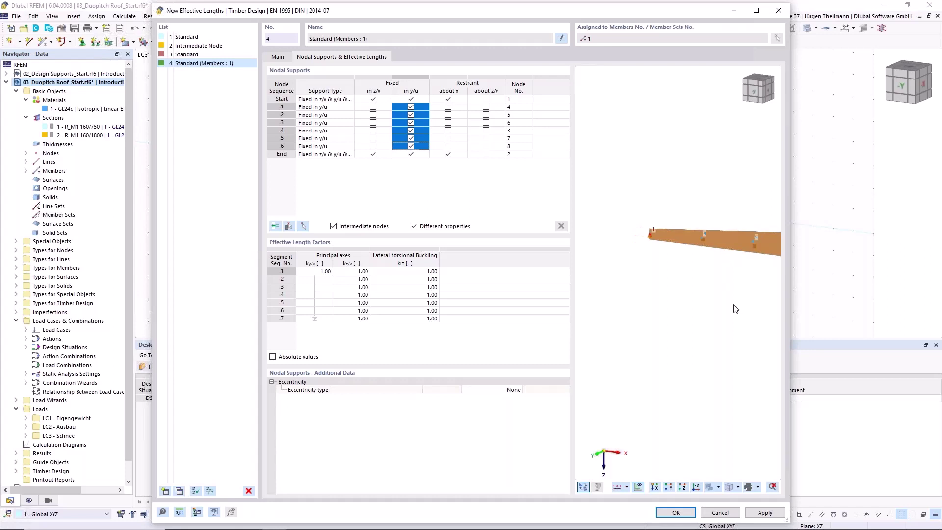
{"action": "middle_click_drag", "start_coordinate": [733, 304], "coordinate": [685, 274]}
{"action": "scroll", "coordinate": [715, 302], "scroll_direction": "down", "scroll_amount": 2}
{"action": "middle_click_drag", "start_coordinate": [716, 302], "coordinate": [687, 304]}
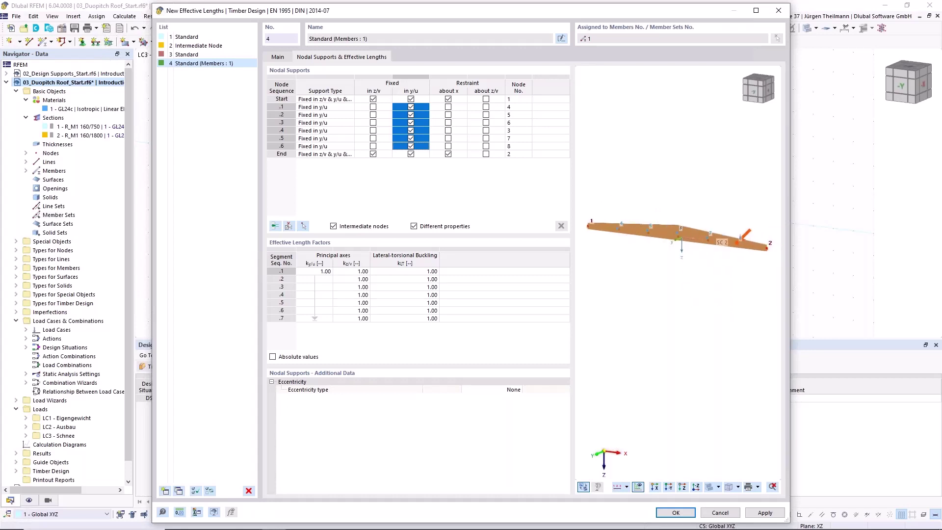
{"action": "left_click", "coordinate": [674, 513]}
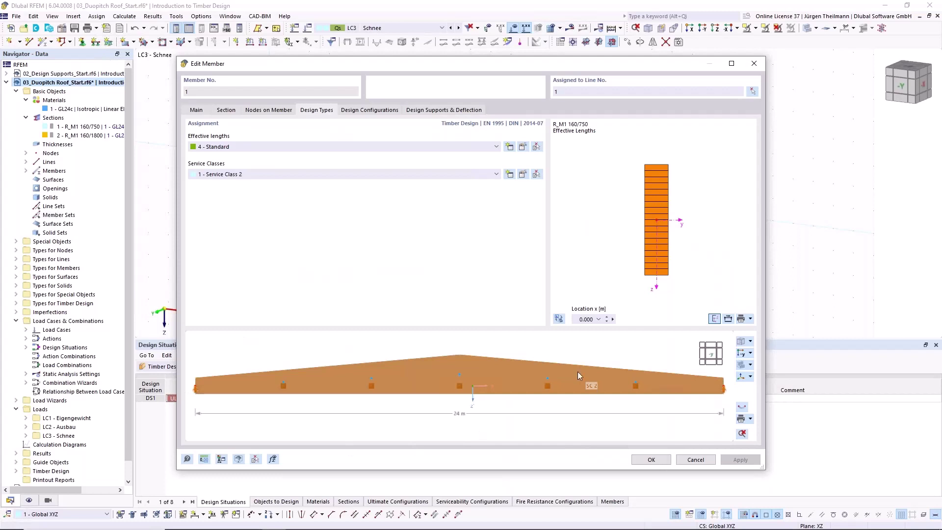
{"action": "left_click", "coordinate": [651, 459]}
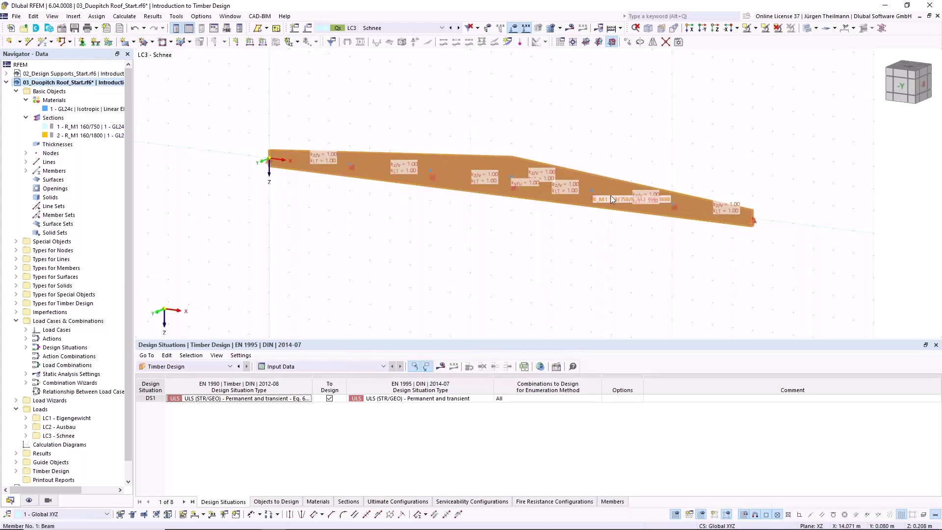
Step: Assign nodal support 1 to node 1 at the start of the beam
{"action": "left_click", "coordinate": [83, 42]}
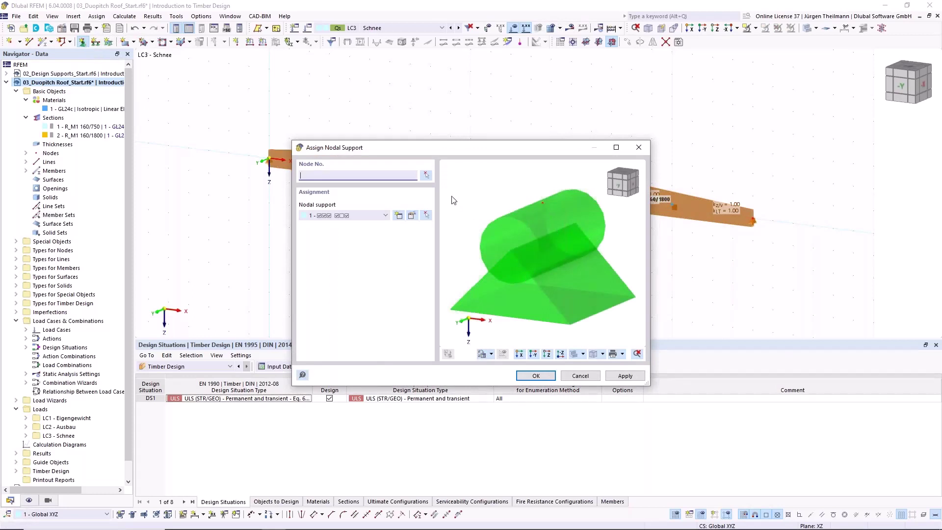
{"action": "left_click", "coordinate": [426, 175]}
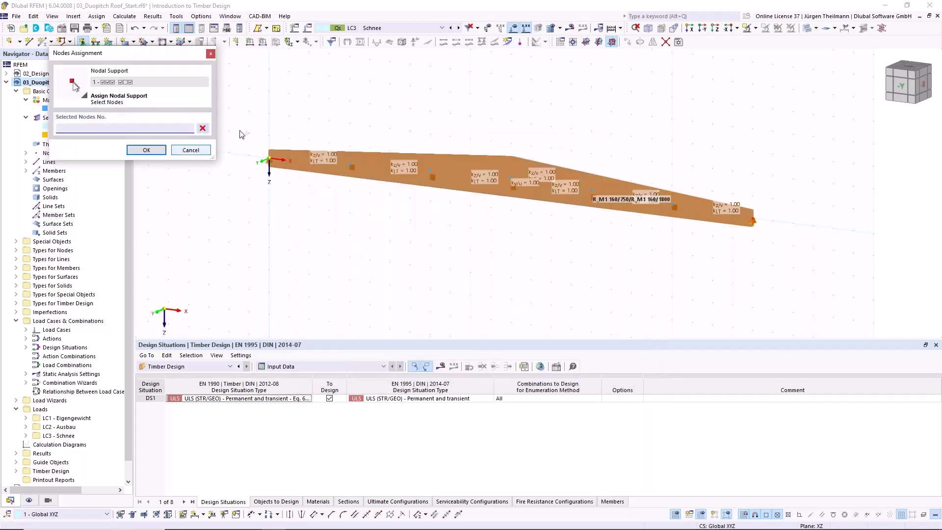
{"action": "left_click", "coordinate": [270, 160]}
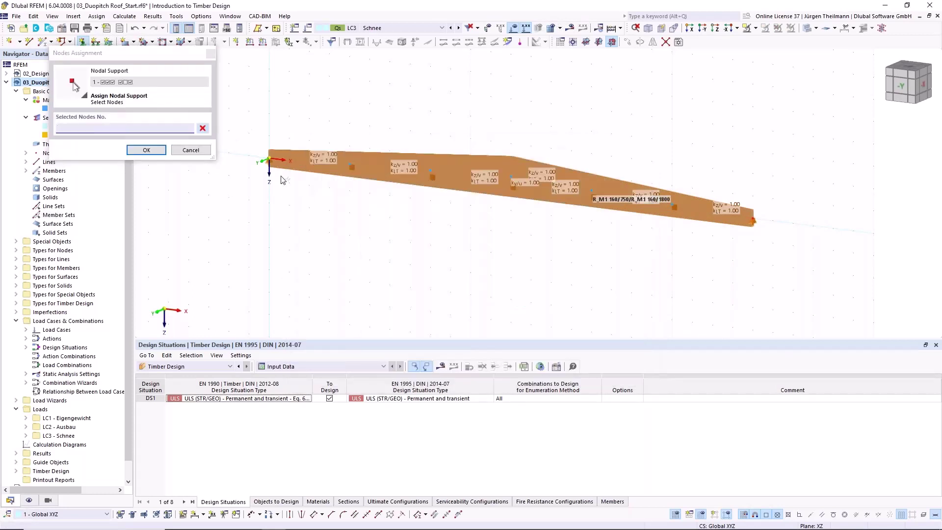
{"action": "left_click", "coordinate": [146, 151]}
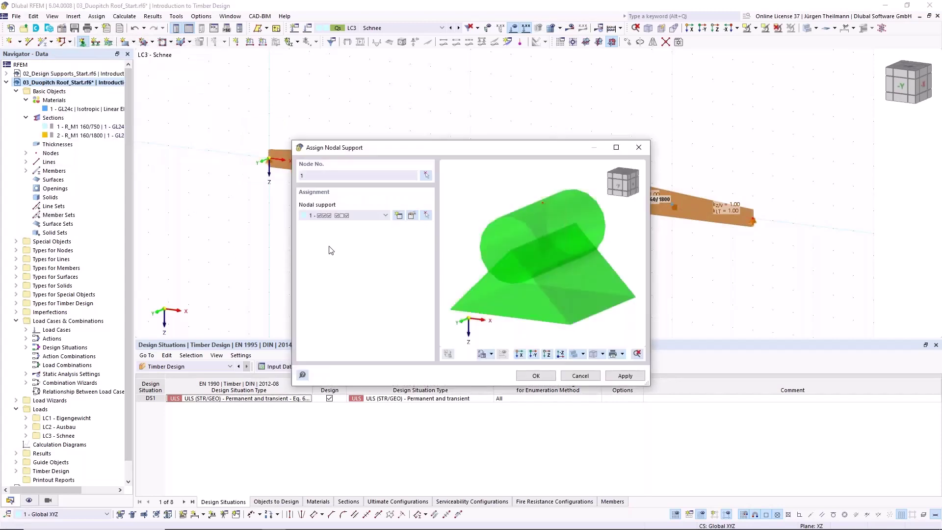
{"action": "left_click", "coordinate": [385, 216]}
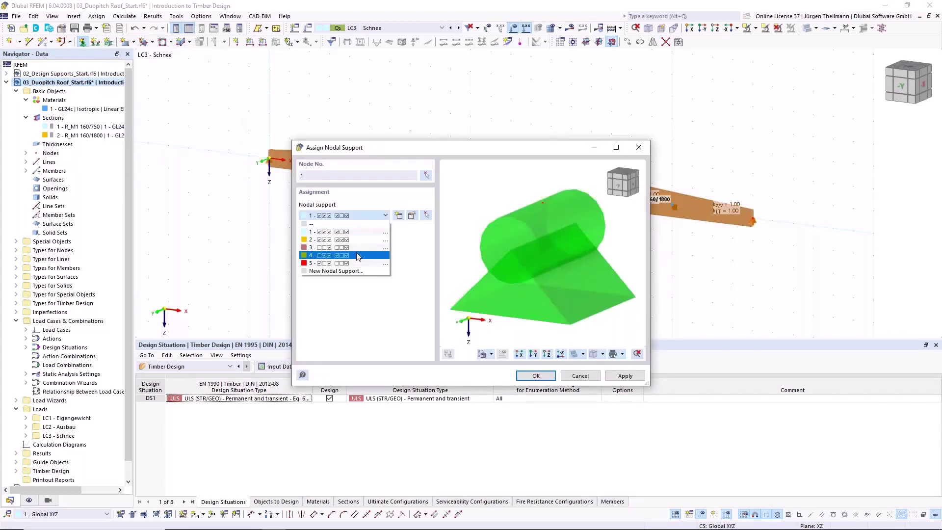
{"action": "left_click", "coordinate": [386, 216]}
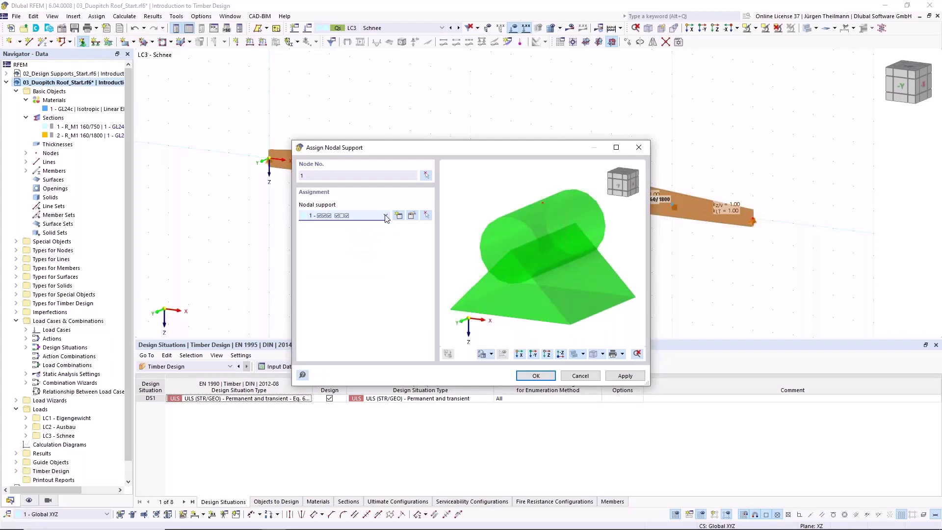
{"action": "left_click", "coordinate": [624, 374]}
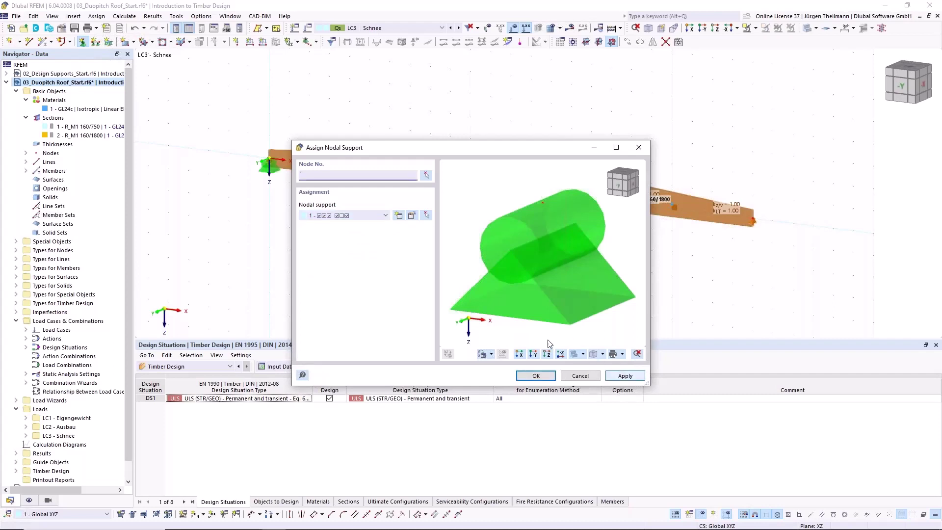
Step: Assign nodal support 4 to node 2 at the far end of the beam
{"action": "left_click", "coordinate": [386, 216]}
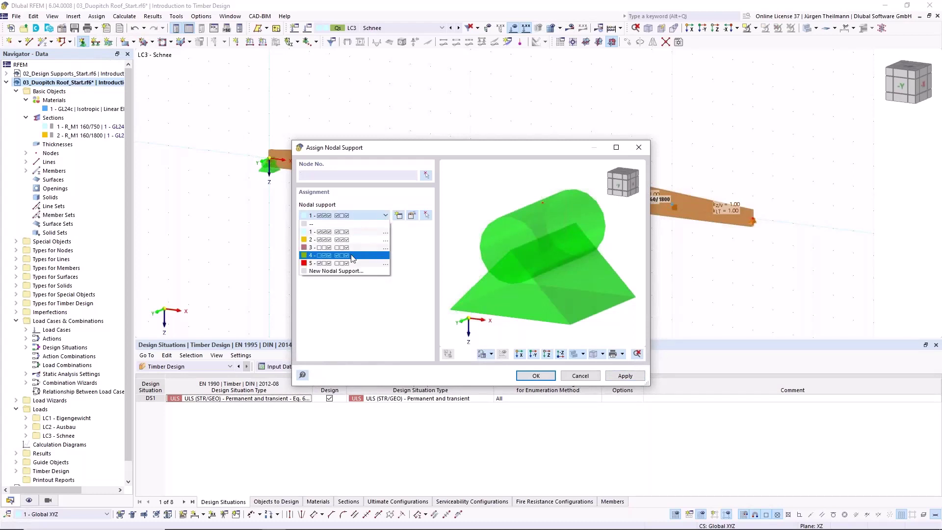
{"action": "left_click", "coordinate": [348, 256]}
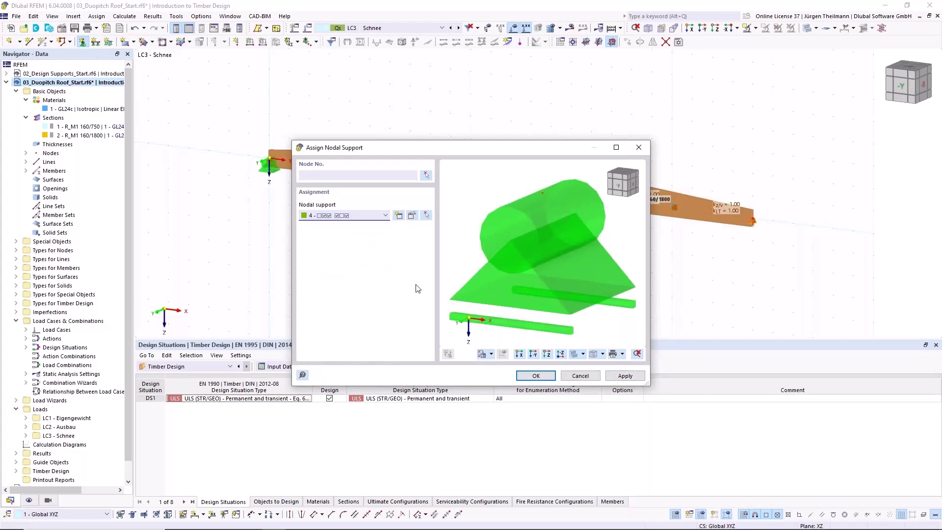
{"action": "left_click", "coordinate": [426, 175]}
{"action": "left_click_drag", "start_coordinate": [708, 169], "coordinate": [831, 282]}
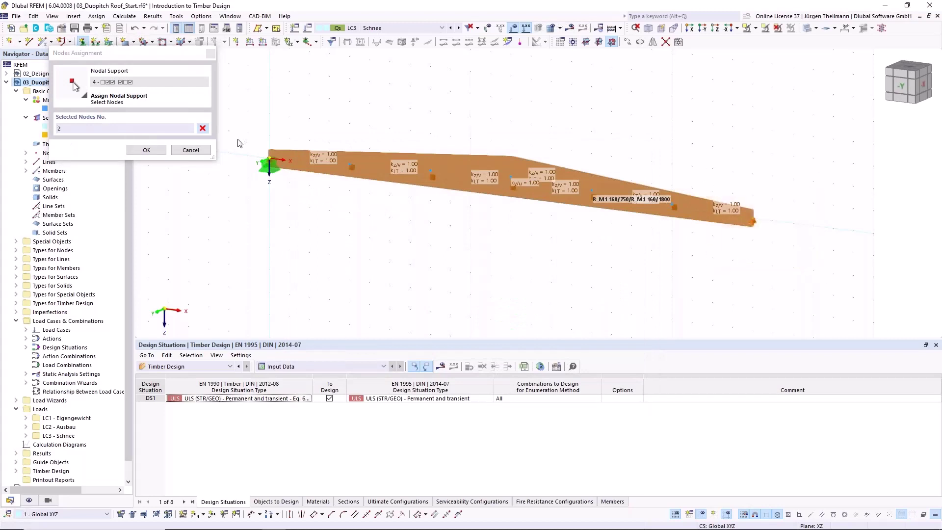
{"action": "left_click", "coordinate": [146, 149]}
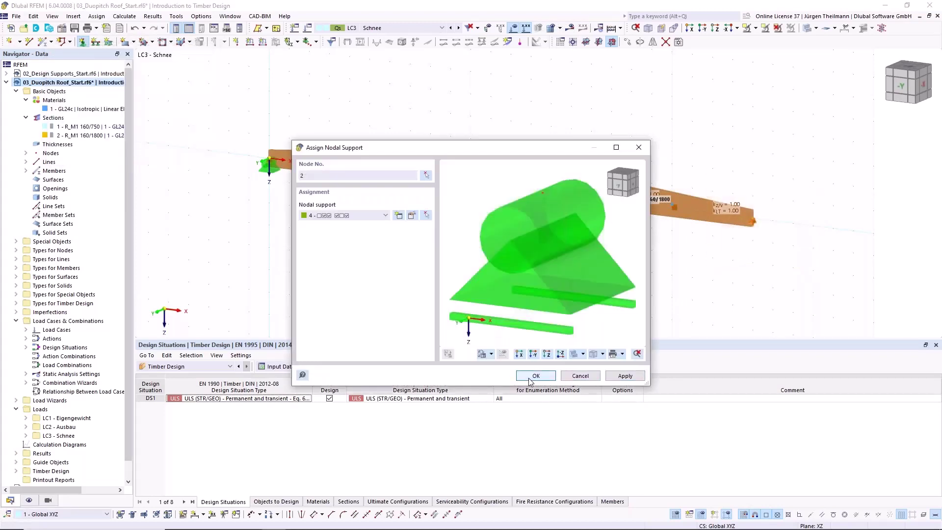
{"action": "left_click", "coordinate": [534, 376]}
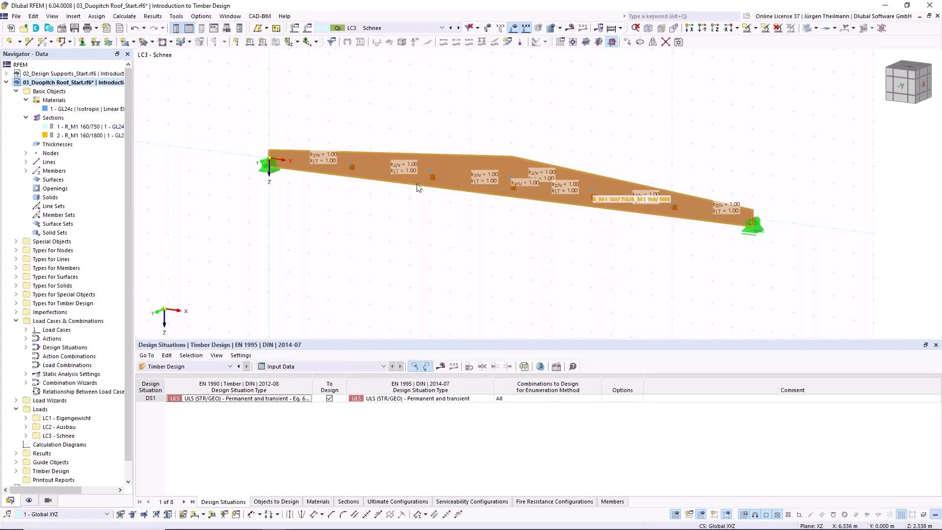
Step: Add a uniform force of 1.02 kN/m to member 1 in load case LC1 - Eigengewicht, acting global in Z on true length
{"action": "left_click", "coordinate": [441, 28]}
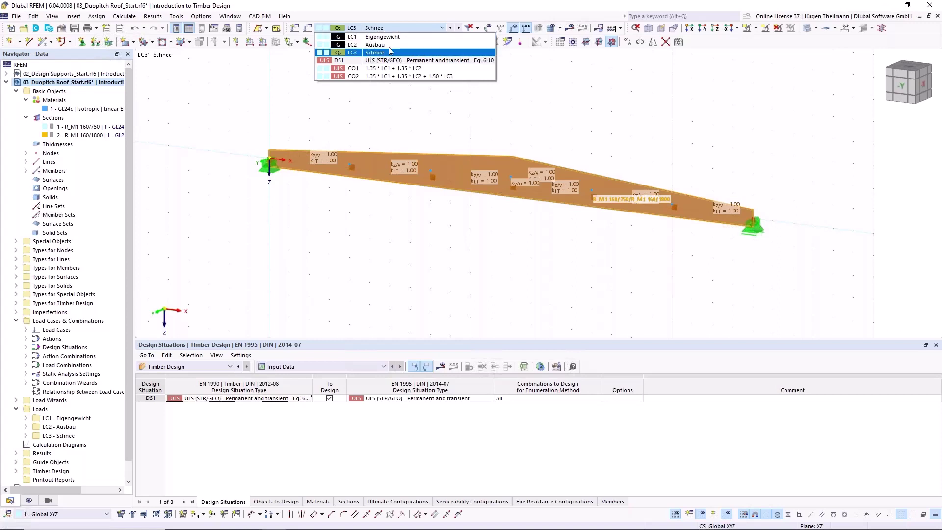
{"action": "left_click", "coordinate": [373, 37]}
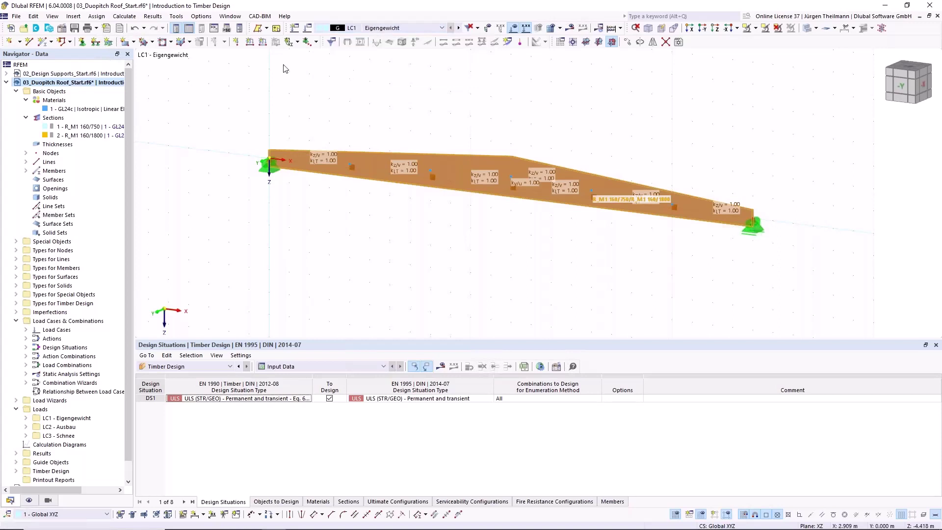
{"action": "left_click", "coordinate": [262, 43]}
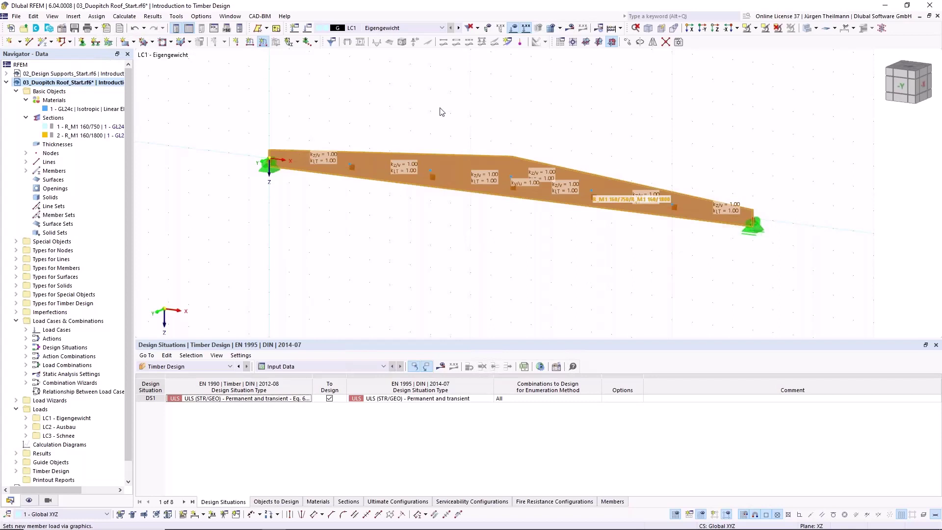
{"action": "type", "text": "1"}
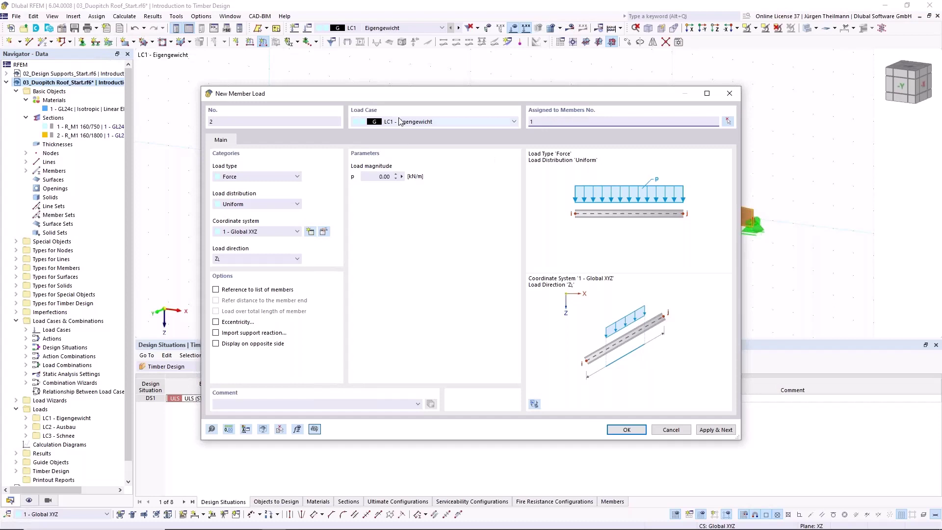
{"action": "left_click", "coordinate": [380, 176]}
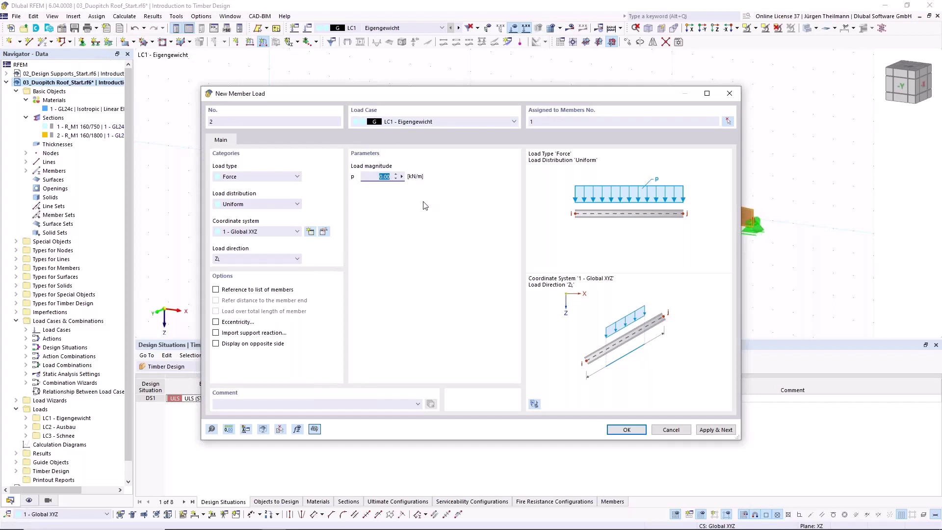
{"action": "type", "text": "1"}
{"action": "left_click", "coordinate": [252, 259]}
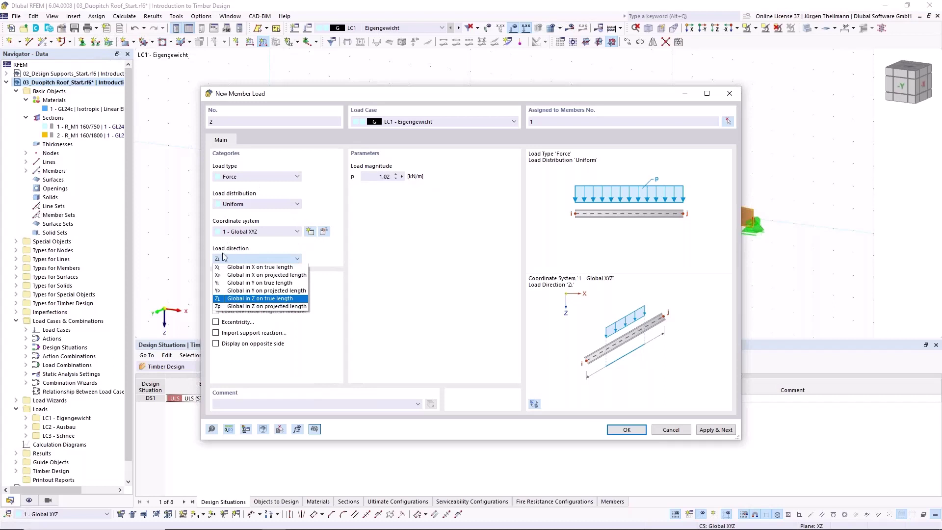
{"action": "left_click", "coordinate": [289, 299]}
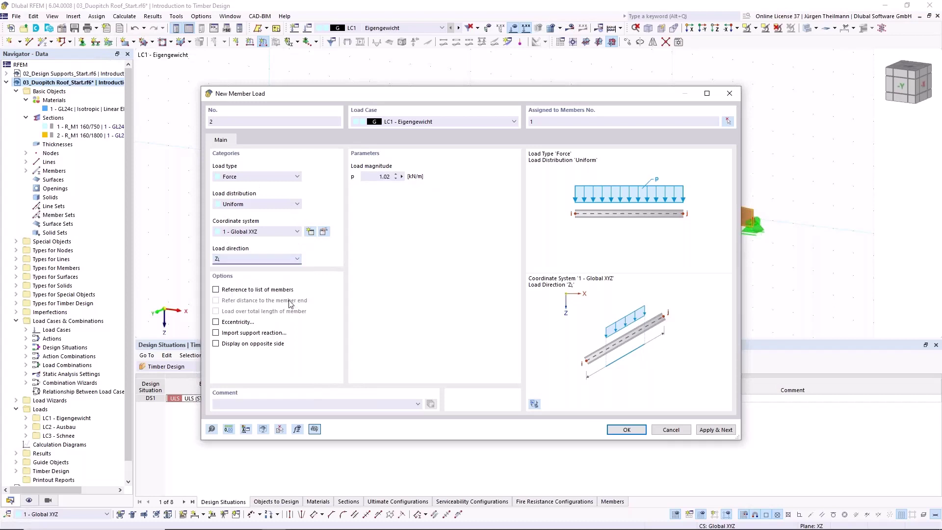
{"action": "left_click", "coordinate": [717, 434]}
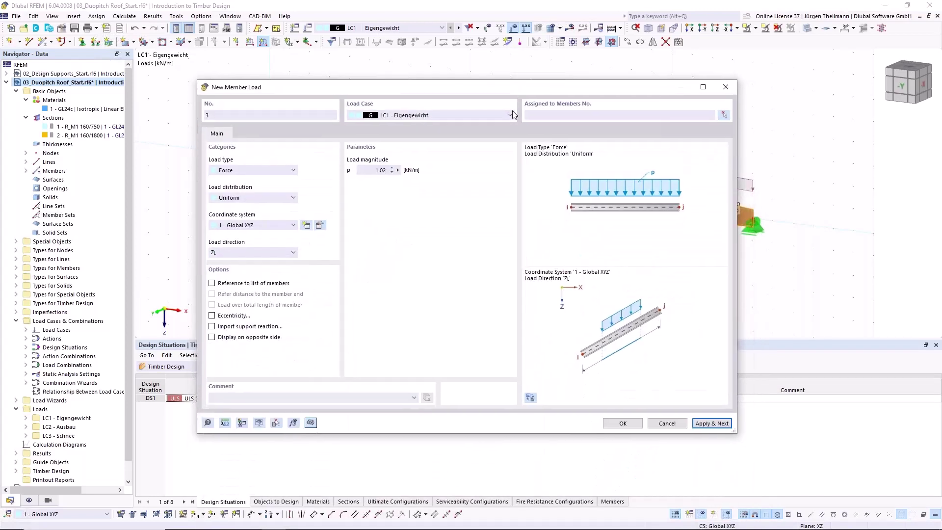
Step: Add a uniform force of 2.70 kN/m to member 1 in load case LC2 - Ausbau
{"action": "left_click", "coordinate": [506, 116]}
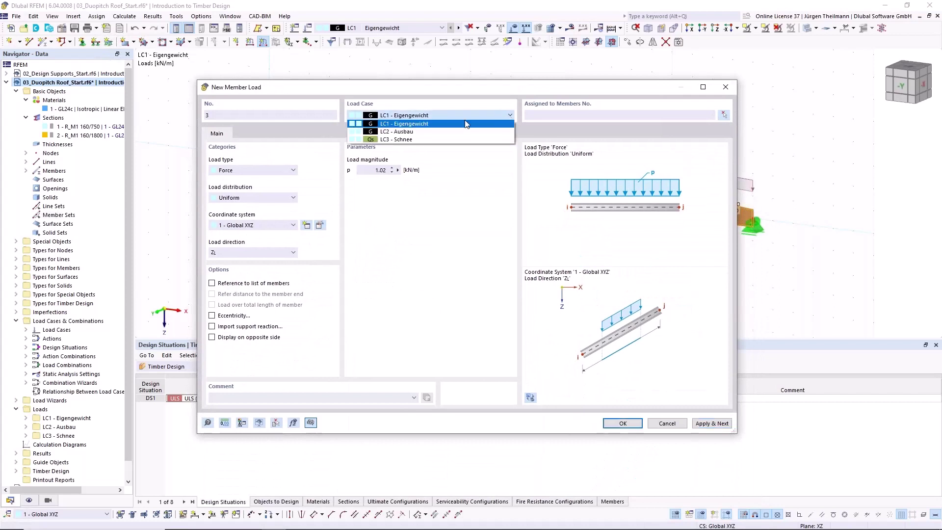
{"action": "left_click", "coordinate": [427, 131]}
{"action": "left_click", "coordinate": [685, 114]}
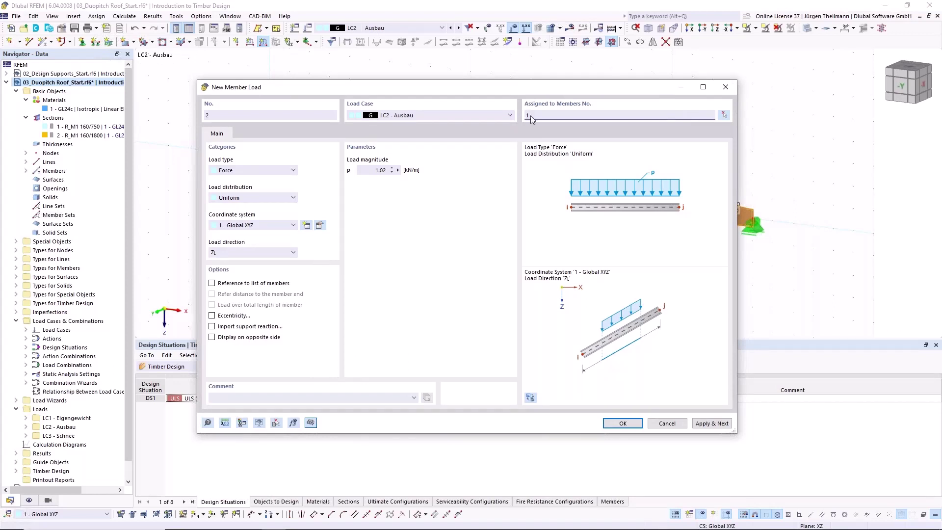
{"action": "left_click", "coordinate": [375, 170]}
{"action": "type", "text": "2,7"}
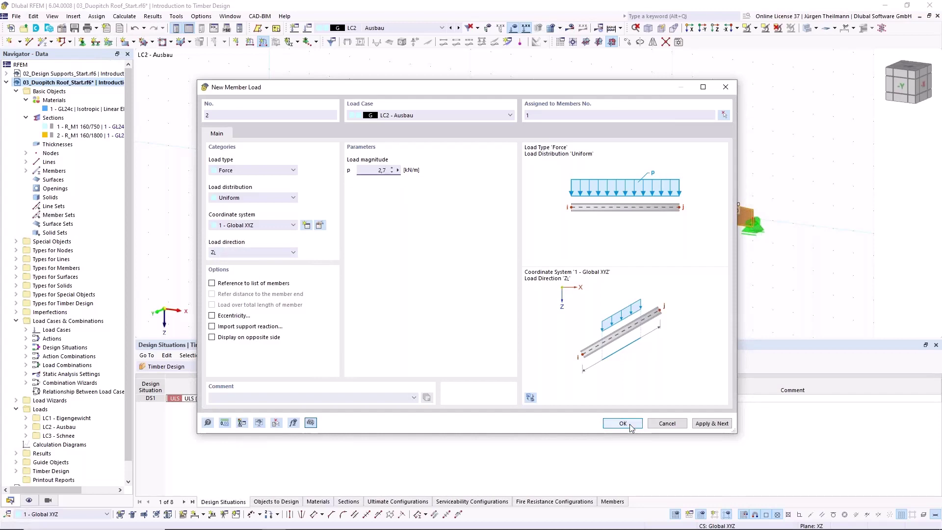
{"action": "left_click", "coordinate": [711, 423]}
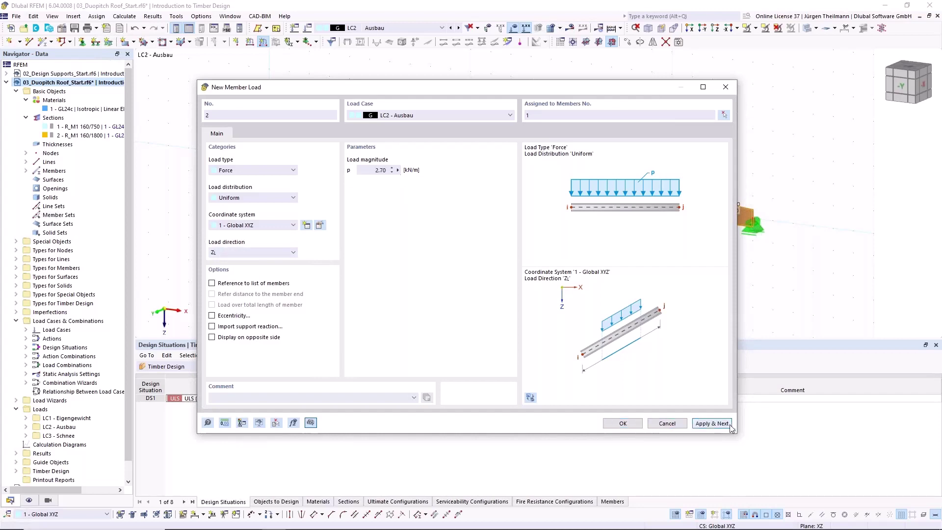
Step: Add a uniform force of 3.15 kN/m to member 1 in load case LC3 - Schnee, acting global in Z on projected length
{"action": "left_click_drag", "start_coordinate": [524, 92], "coordinate": [546, 79]}
{"action": "left_click", "coordinate": [532, 101]}
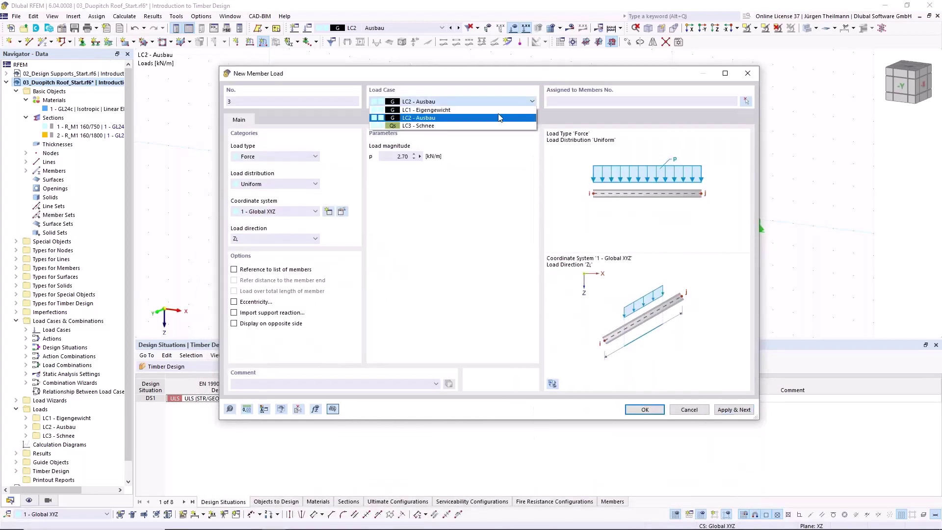
{"action": "left_click", "coordinate": [426, 129]}
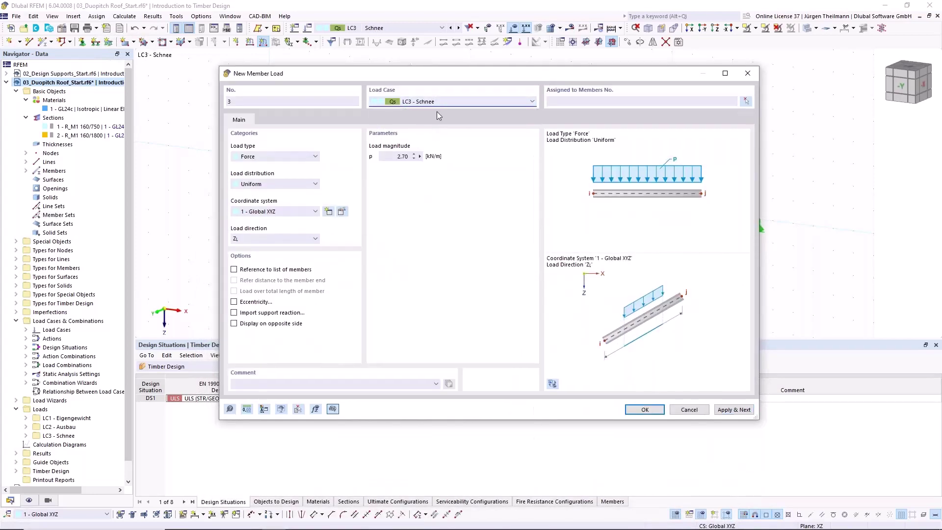
{"action": "left_click", "coordinate": [600, 100]}
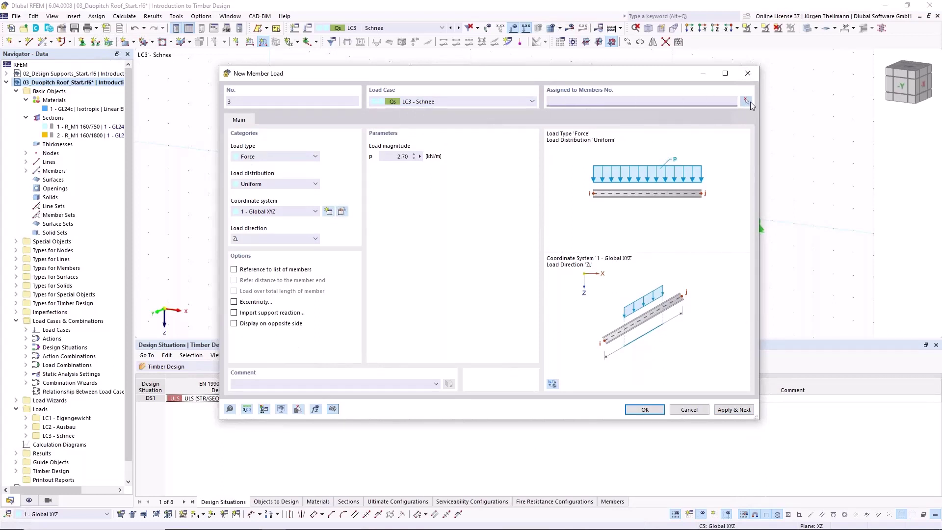
{"action": "left_click", "coordinate": [746, 104]}
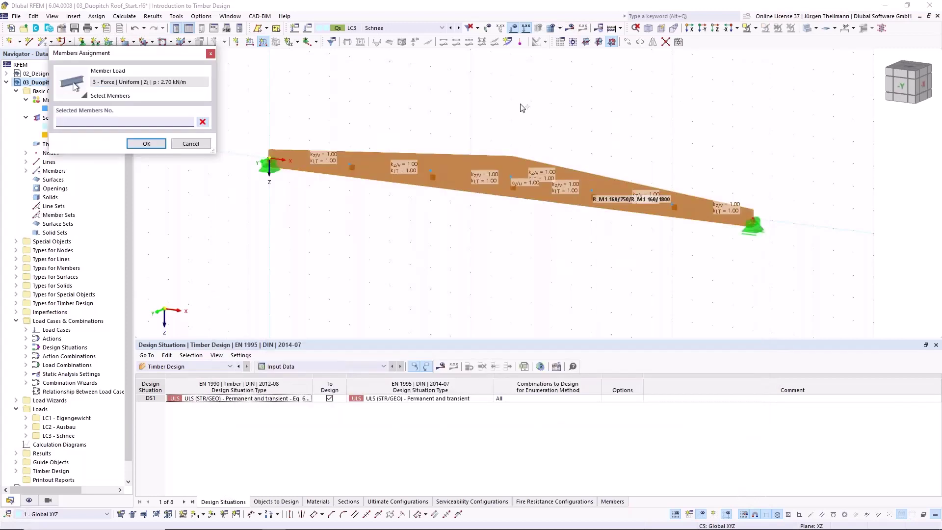
{"action": "left_click", "coordinate": [459, 169]}
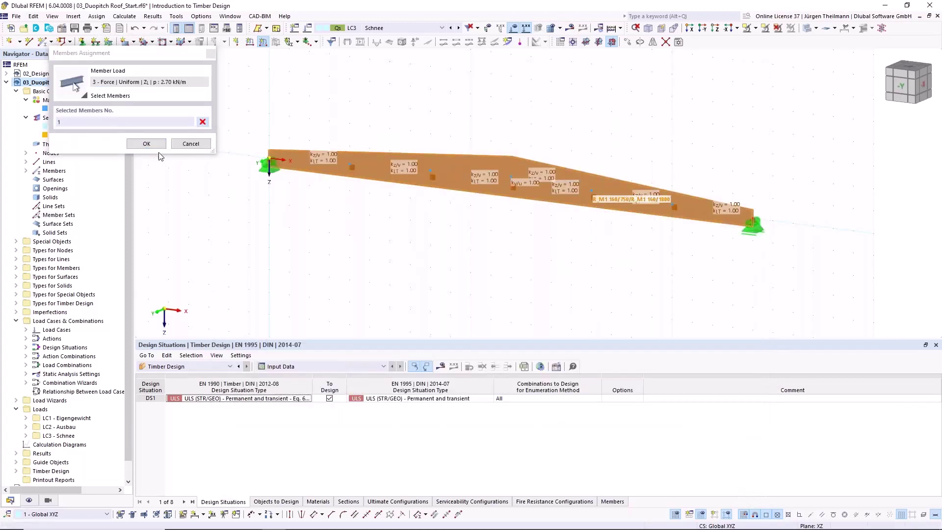
{"action": "left_click", "coordinate": [147, 143]}
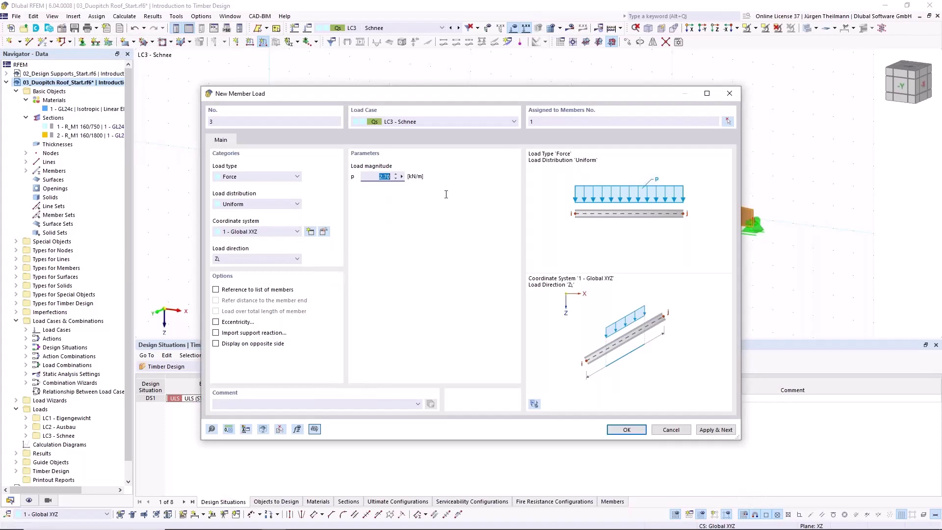
{"action": "type", "text": "3.15"}
{"action": "left_click", "coordinate": [297, 260]}
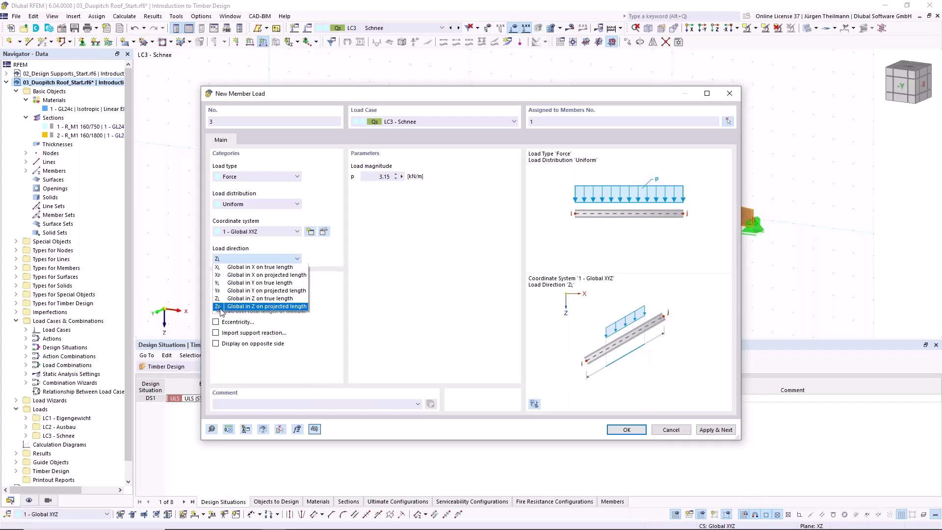
{"action": "left_click", "coordinate": [291, 307]}
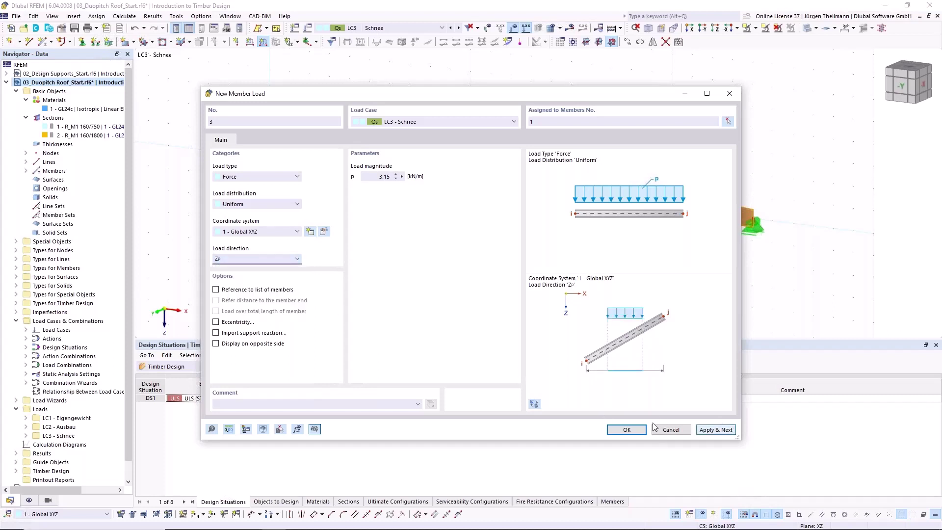
{"action": "left_click", "coordinate": [627, 430]}
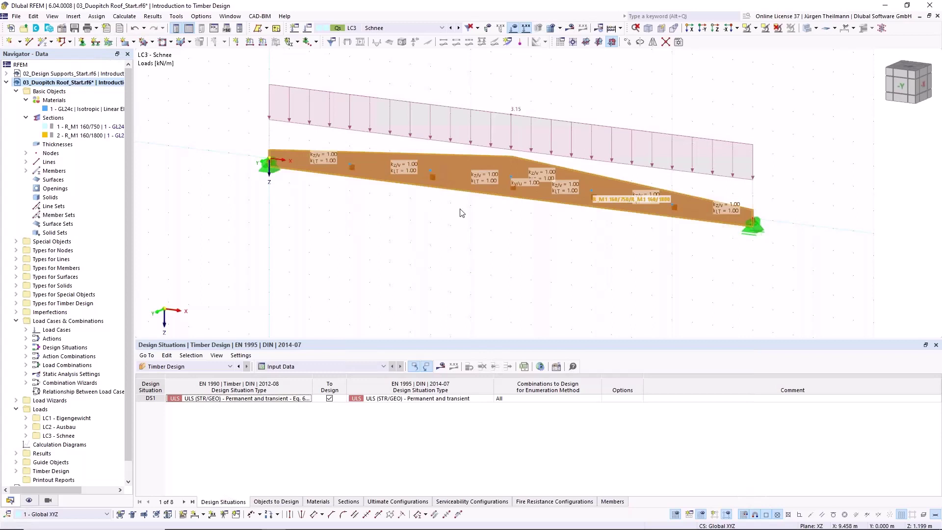
Step: Start the Timber Design calculation and abort it at the plausibility check to go to node 3 in the nodes table
{"action": "left_click", "coordinate": [620, 28]}
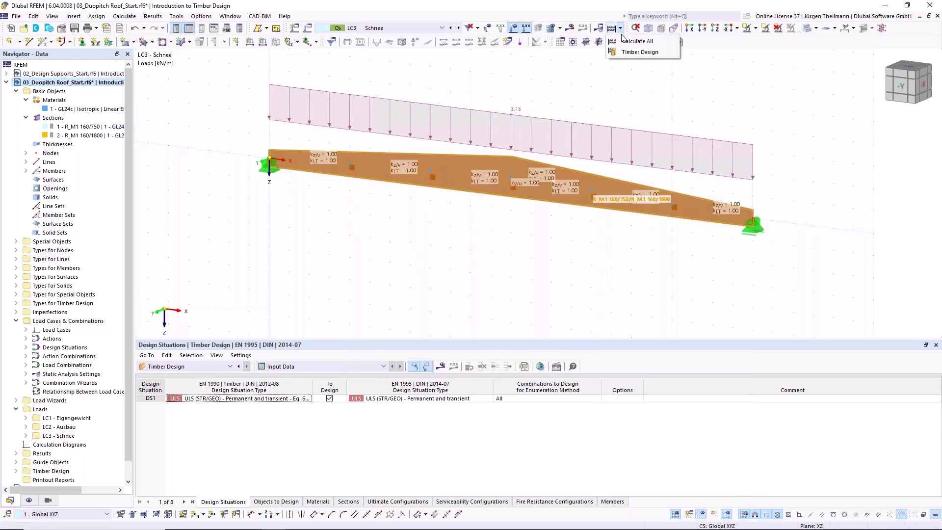
{"action": "left_click", "coordinate": [632, 52]}
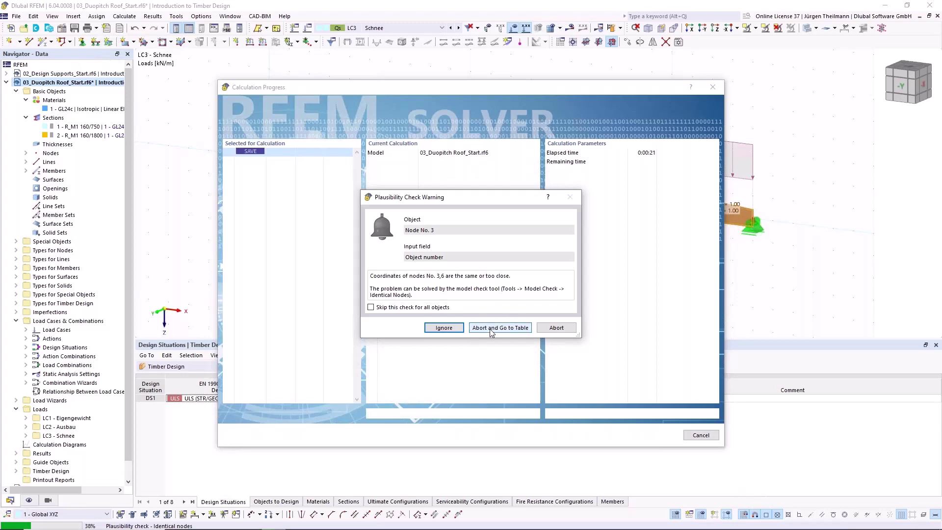
{"action": "left_click", "coordinate": [507, 328]}
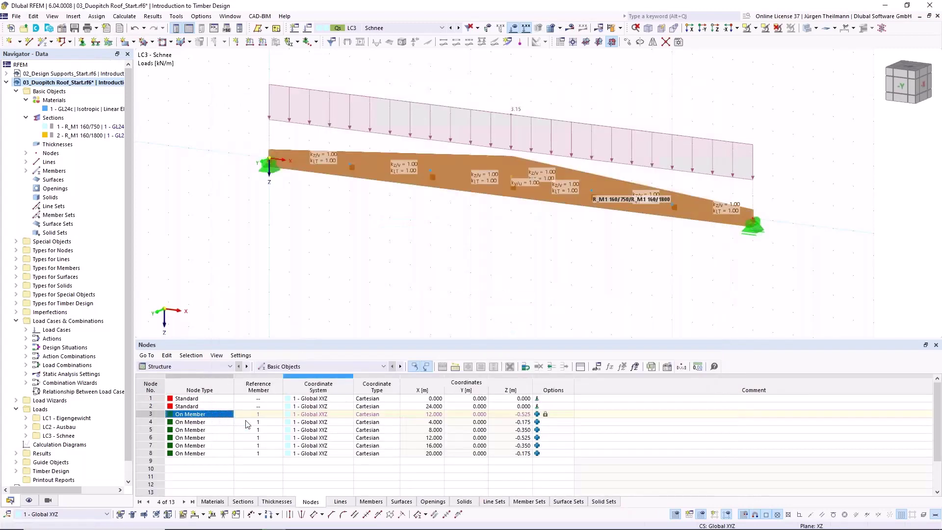
Step: Compare nodes 3 and 6 at X = 12.000 m and delete the duplicate node 6
{"action": "left_click", "coordinate": [152, 414]}
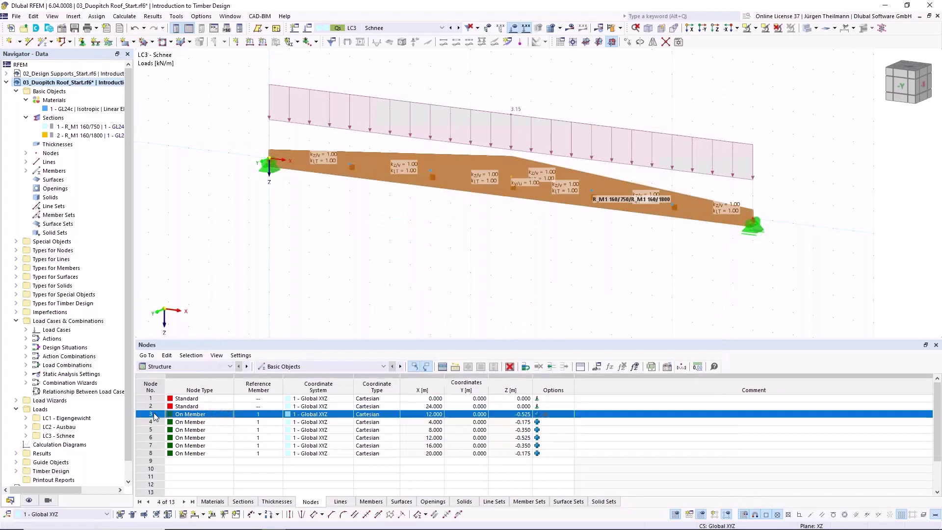
{"action": "left_click", "coordinate": [151, 438]}
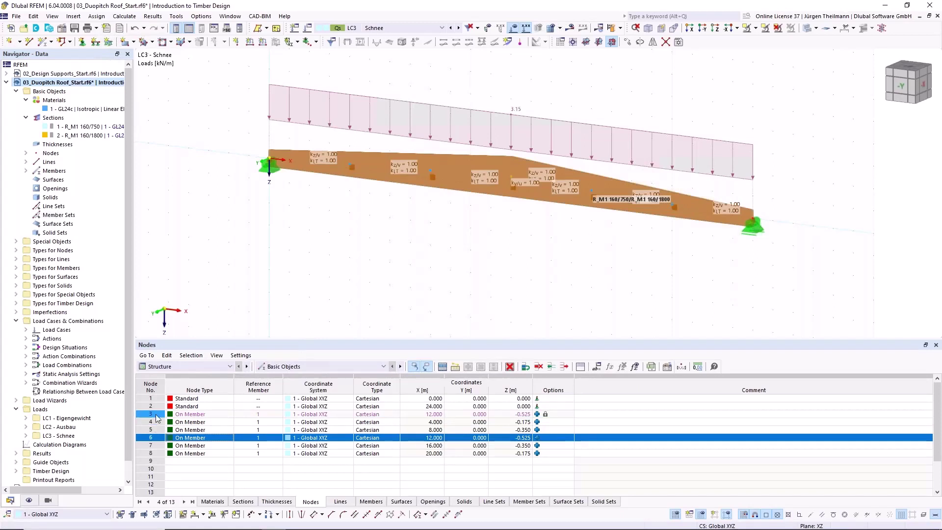
{"action": "left_click", "coordinate": [156, 415]}
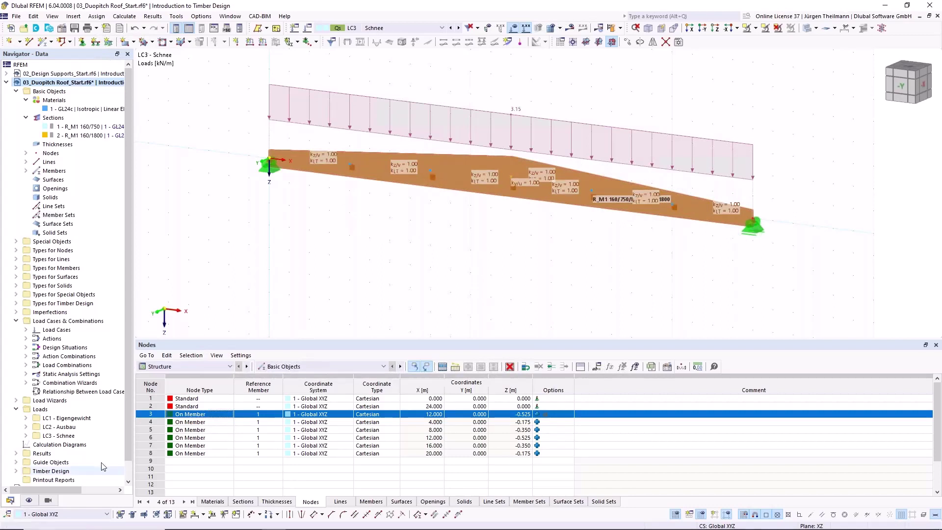
{"action": "left_click", "coordinate": [152, 437]}
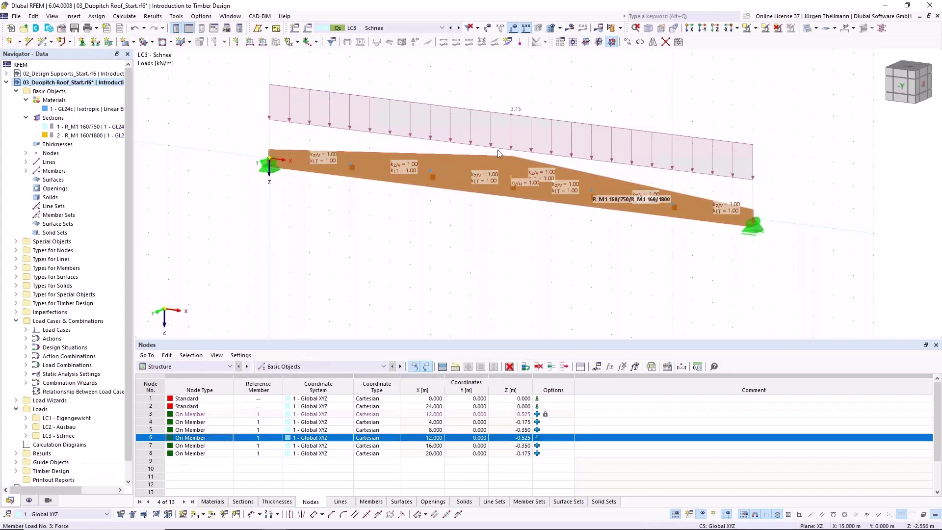
{"action": "left_click", "coordinate": [152, 414]}
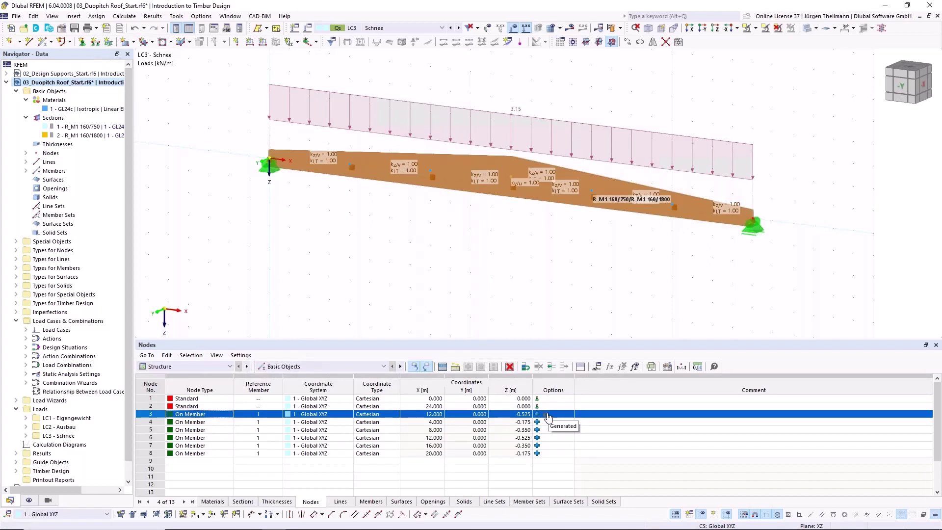
{"action": "left_click", "coordinate": [155, 438]}
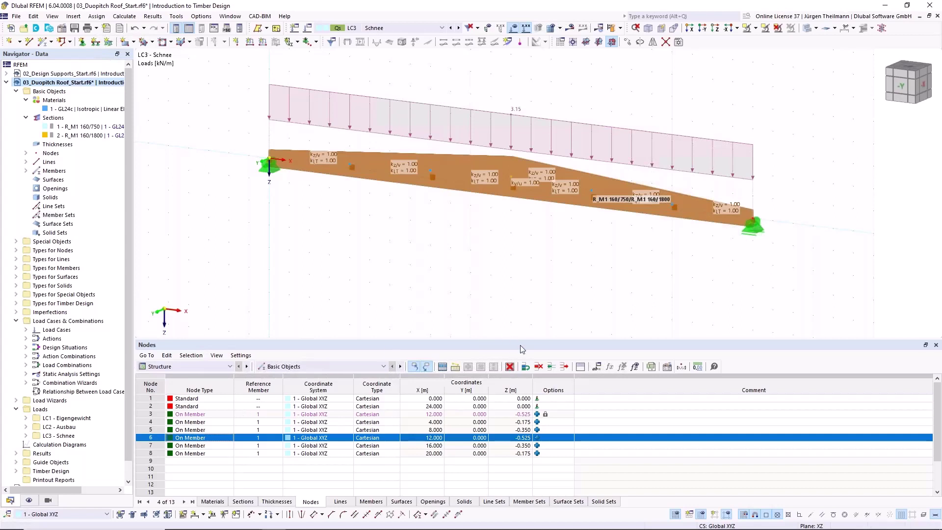
{"action": "left_click", "coordinate": [540, 368]}
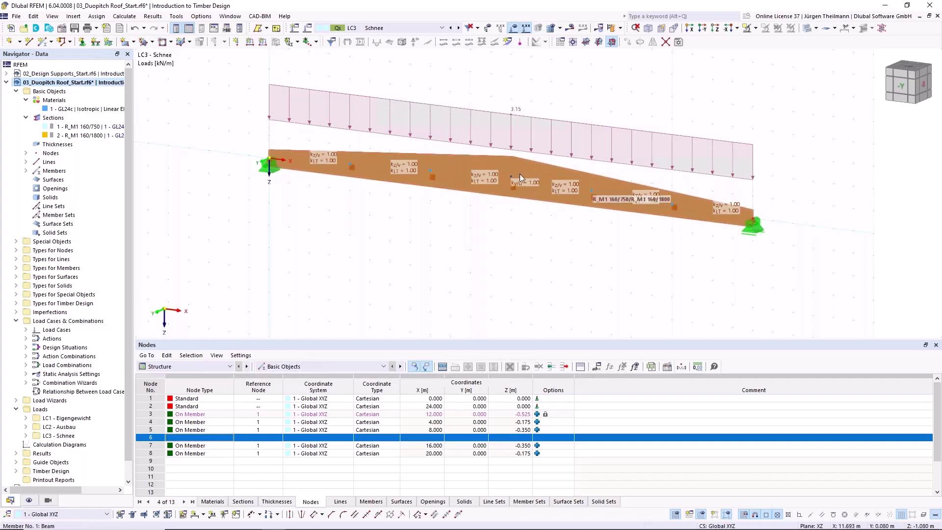
Step: Run the Timber Design calculation and review the details of the stability check ST2100.00 for member 1
{"action": "left_click", "coordinate": [612, 28]}
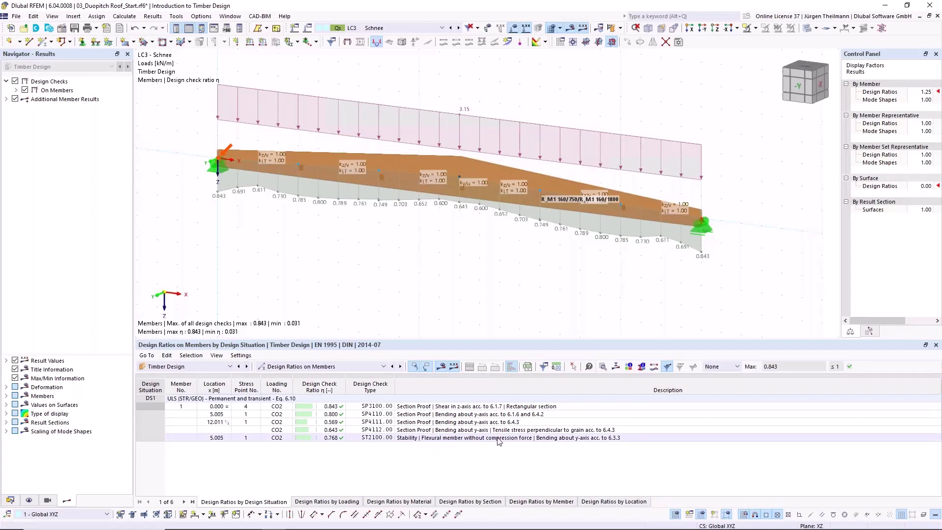
{"action": "left_click", "coordinate": [523, 438]}
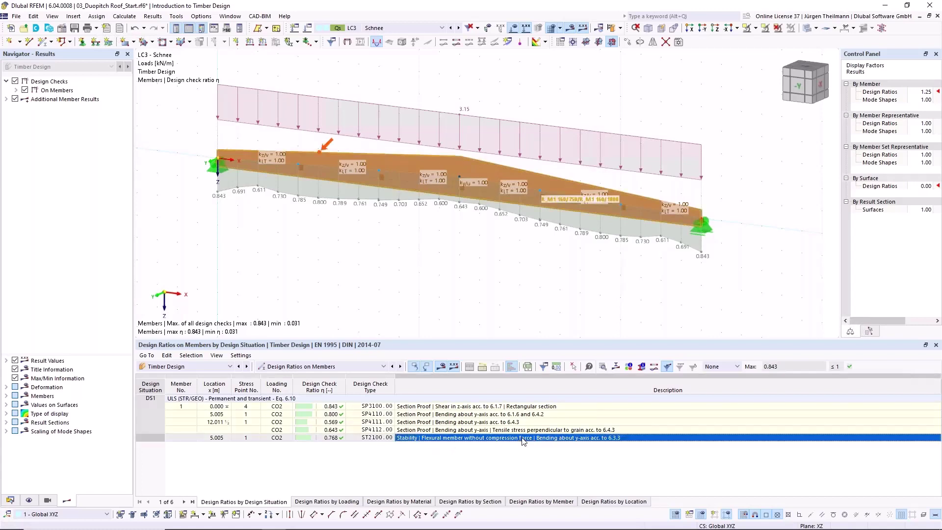
{"action": "double_click", "coordinate": [524, 438]}
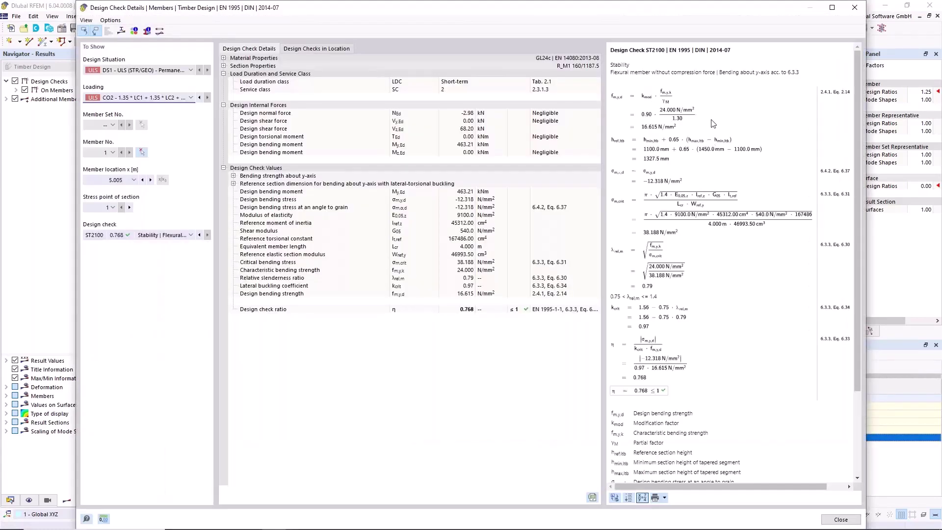
{"action": "left_click", "coordinate": [840, 519]}
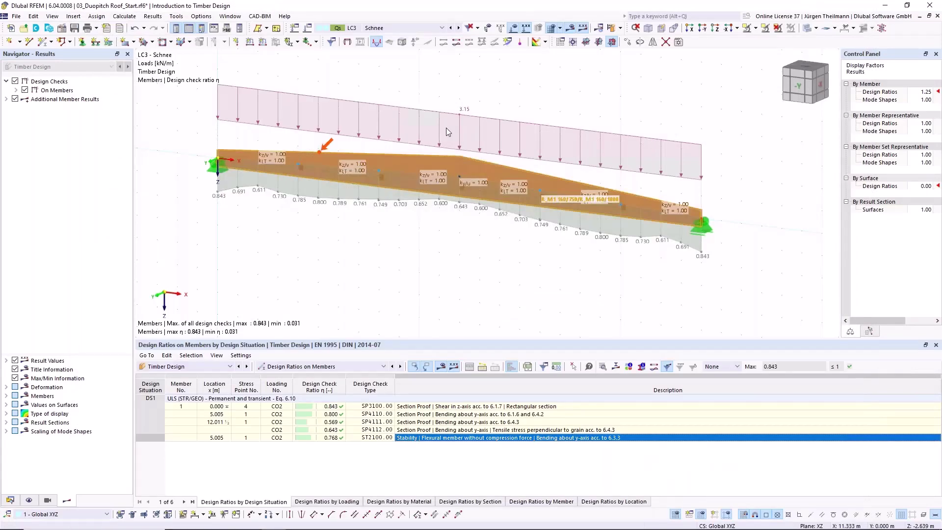
Step: In the -Y view, display the ratio envelope as maximum of selected design checks, excluding the shear check SP3100.00
{"action": "left_click", "coordinate": [799, 89]}
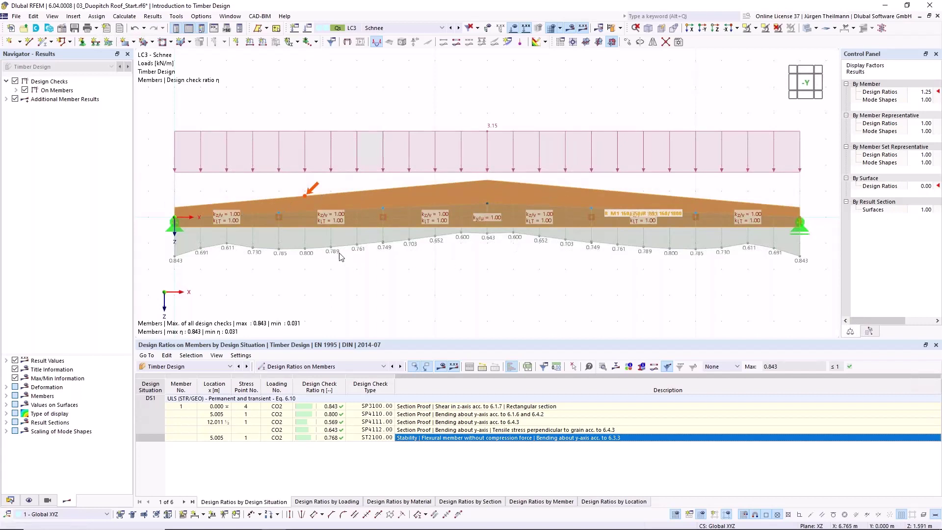
{"action": "left_click", "coordinate": [16, 90]}
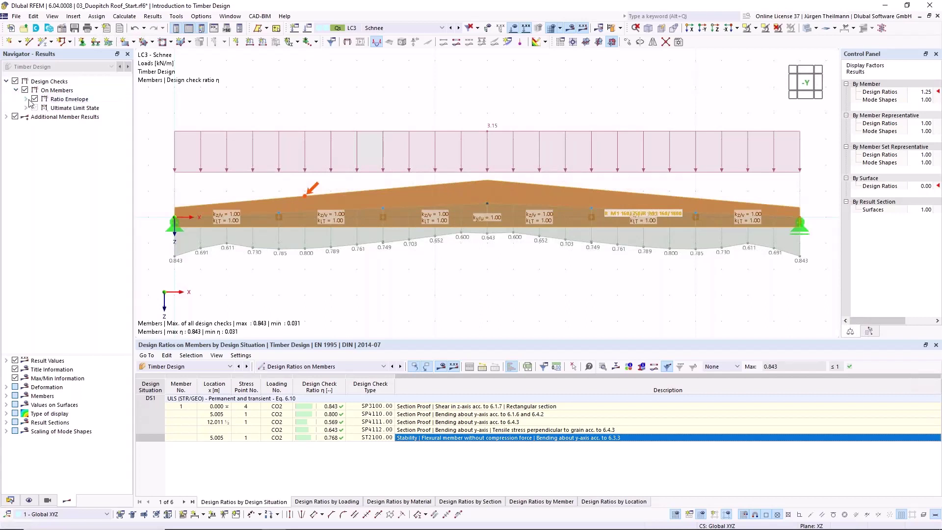
{"action": "left_click", "coordinate": [35, 99]}
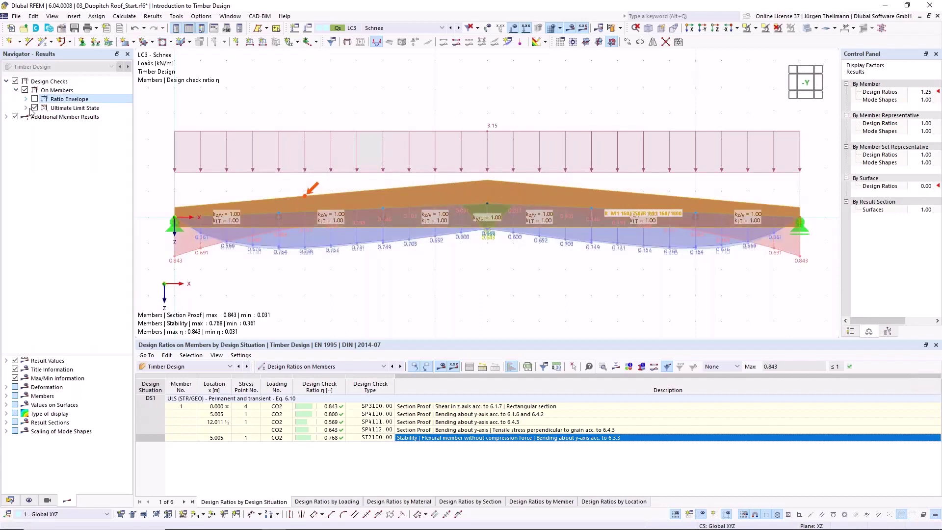
{"action": "left_click", "coordinate": [26, 99]}
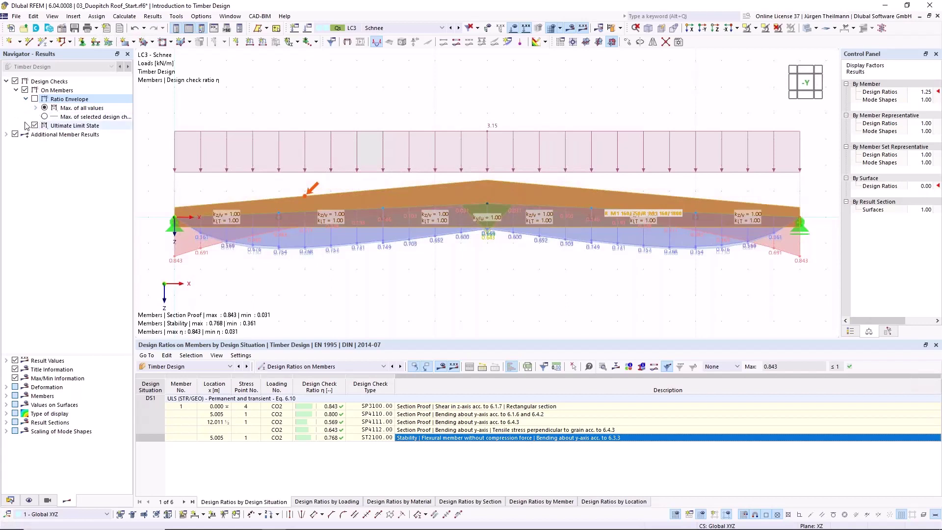
{"action": "left_click", "coordinate": [44, 117]}
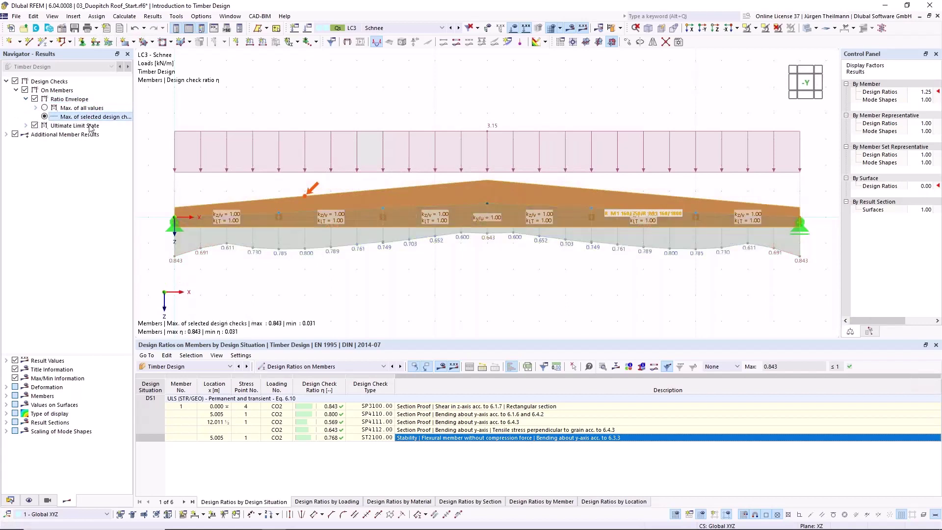
{"action": "left_click", "coordinate": [27, 126]}
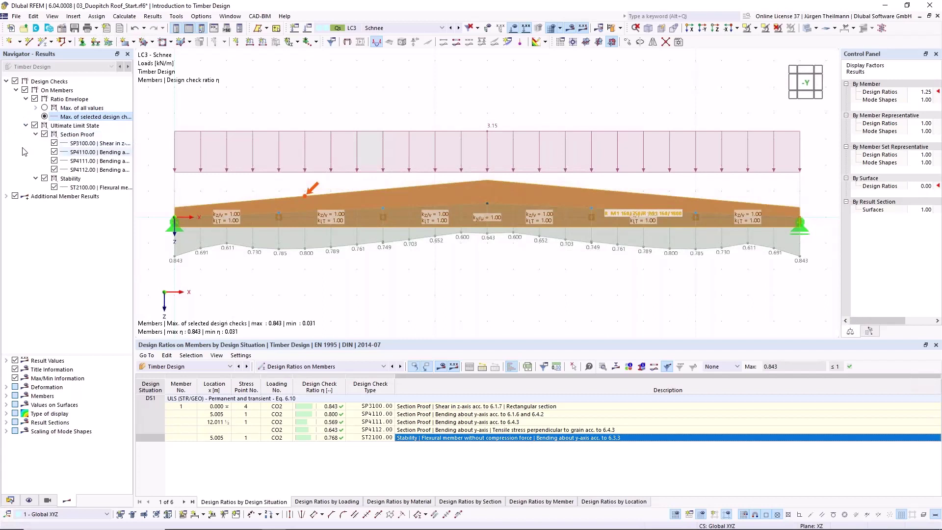
{"action": "left_click", "coordinate": [54, 143]}
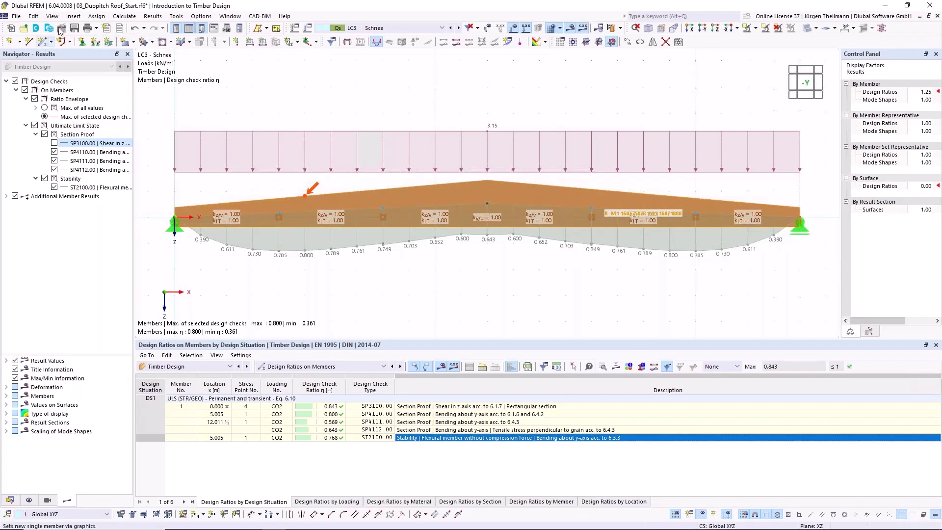
Step: Set the number of member divisions to 2 in the mesh settings and recalculate the timber design
{"action": "left_click", "coordinate": [126, 19]}
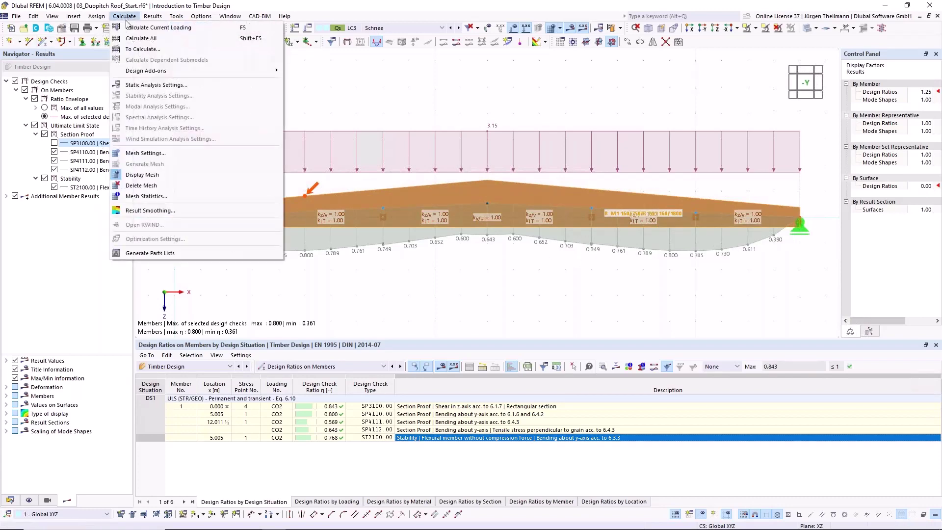
{"action": "left_click", "coordinate": [134, 156]}
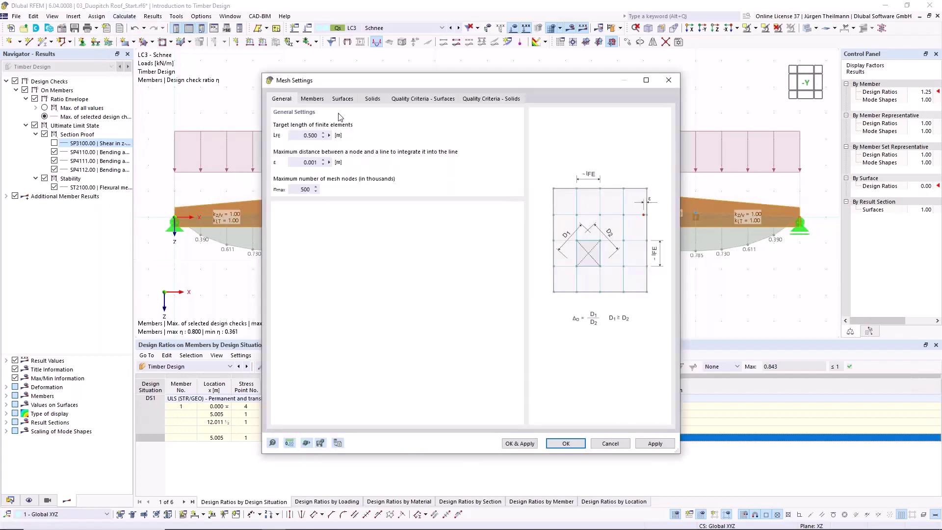
{"action": "left_click", "coordinate": [311, 99]}
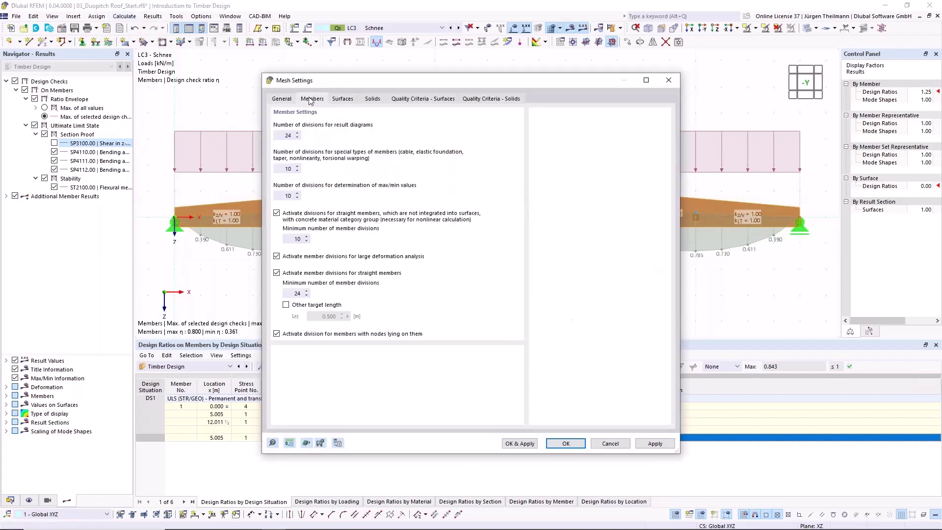
{"action": "double_click", "coordinate": [280, 136]}
{"action": "key", "text": "Tab"}
{"action": "key", "text": "Tab"}
{"action": "type", "text": "2"}
{"action": "key", "text": "Tab"}
{"action": "key", "text": "Tab"}
{"action": "left_click", "coordinate": [568, 443]}
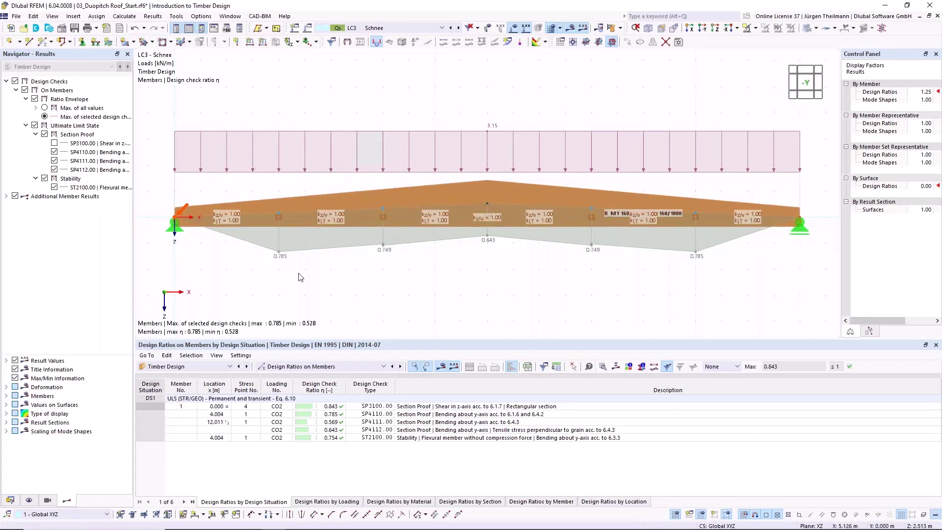
Step: In the mesh settings for members, set divisions to 48 for result diagrams, 10 for special member types and 10 for max/min values
{"action": "left_click", "coordinate": [123, 17]}
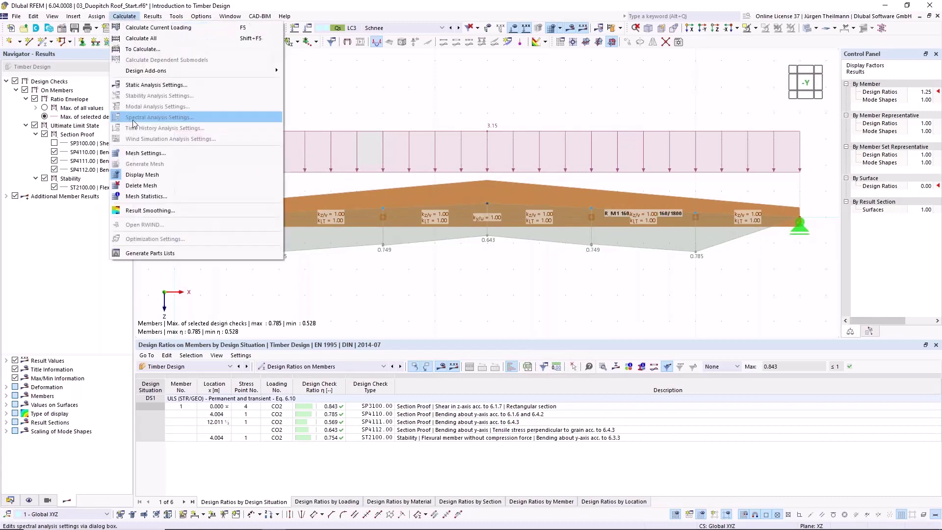
{"action": "left_click", "coordinate": [151, 157]}
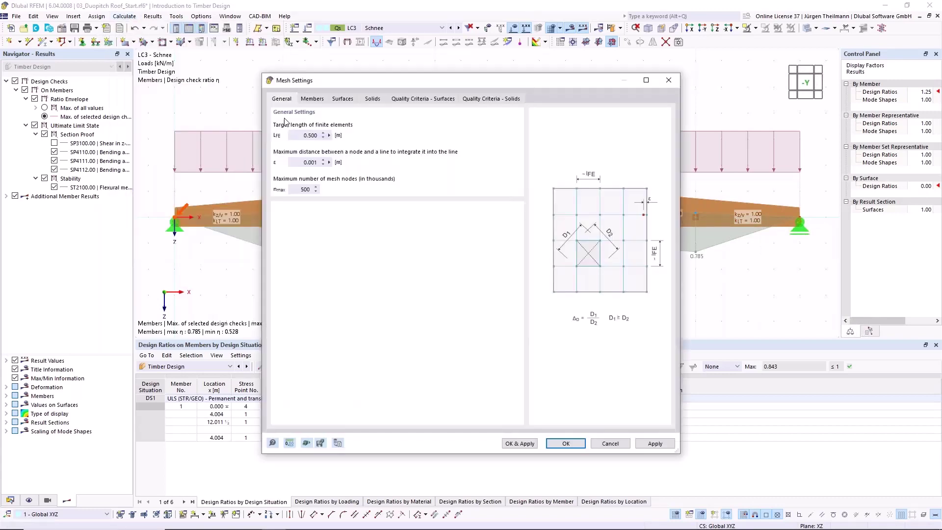
{"action": "left_click", "coordinate": [319, 99]}
{"action": "double_click", "coordinate": [290, 135]}
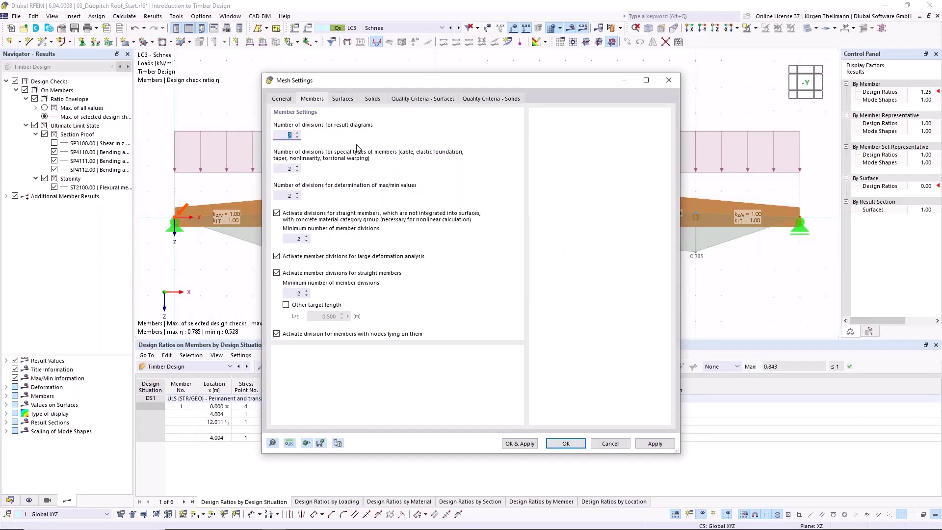
{"action": "type", "text": "48"}
{"action": "key", "text": "Tab"}
{"action": "type", "text": "10"}
{"action": "key", "text": "Tab"}
{"action": "type", "text": "10"}
{"action": "key", "text": "Tab"}
Step: Set the minimum member divisions to 10 for concrete members and 48 for straight members, and recalculate the timber design
{"action": "key", "text": "Tab"}
{"action": "type", "text": "10"}
{"action": "key", "text": "Tab"}
{"action": "key", "text": "Tab"}
{"action": "key", "text": "Tab"}
{"action": "type", "text": "48"}
{"action": "key", "text": "Tab"}
{"action": "left_click", "coordinate": [578, 443]}
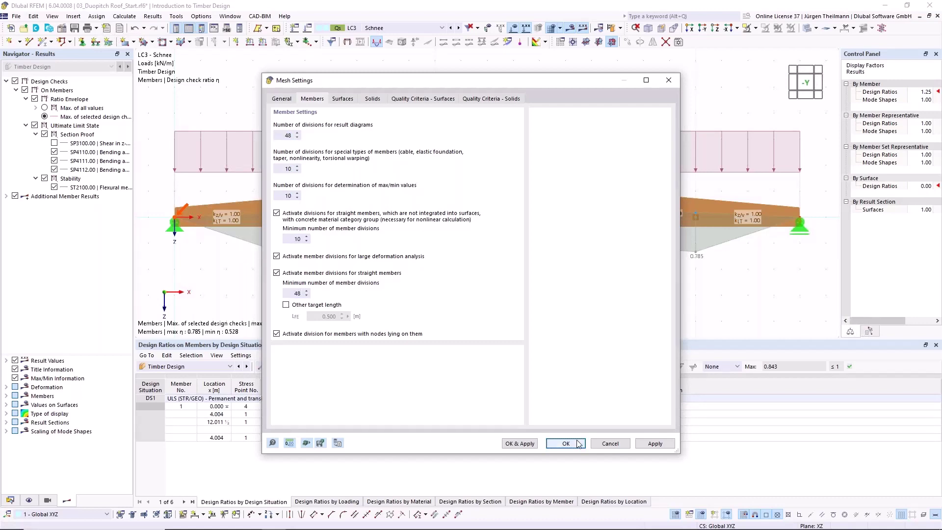
{"action": "left_click", "coordinate": [611, 43]}
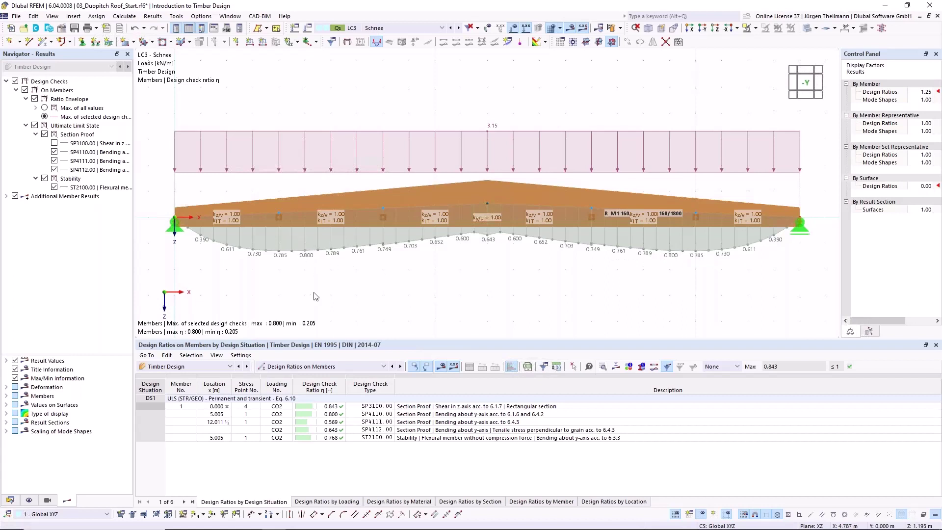
Step: Review the design check details of the bending check SP4110.00 for member 1
{"action": "left_click", "coordinate": [406, 416]}
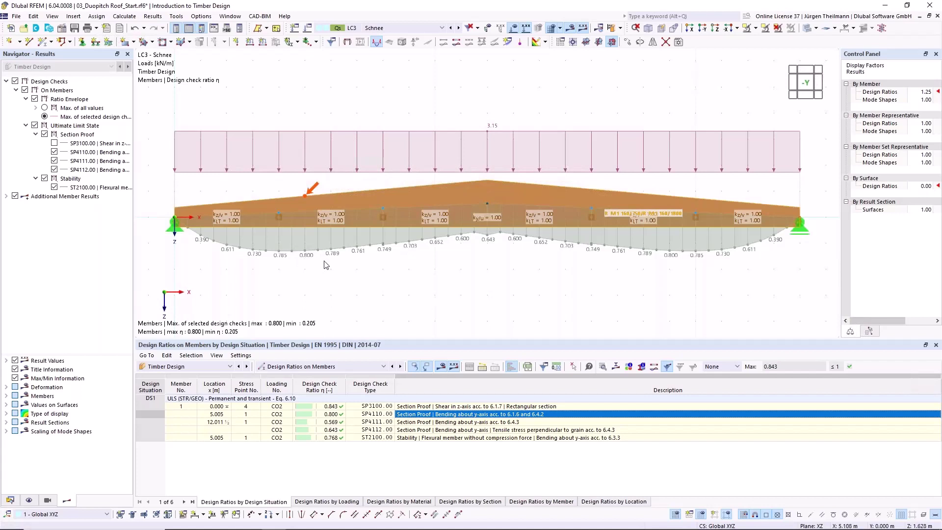
{"action": "double_click", "coordinate": [438, 418]}
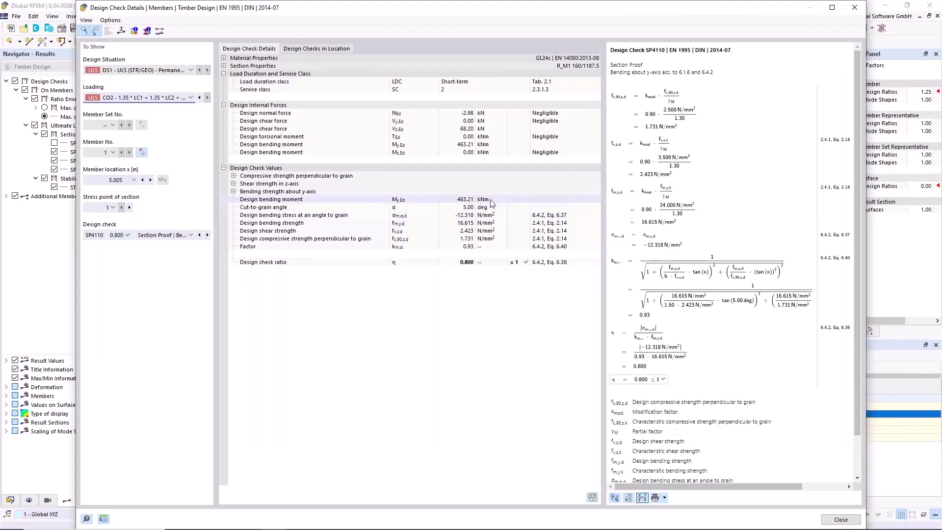
{"action": "left_click", "coordinate": [840, 520]}
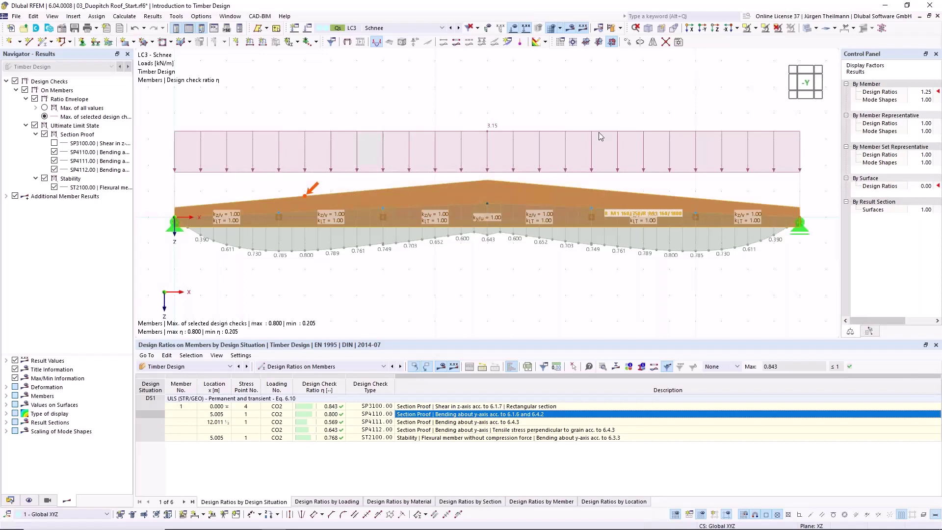
Step: Switch to the model 04_Timber Truss Beam_Start.rf6 and list its predefined materials and sections
{"action": "left_click", "coordinate": [10, 501]}
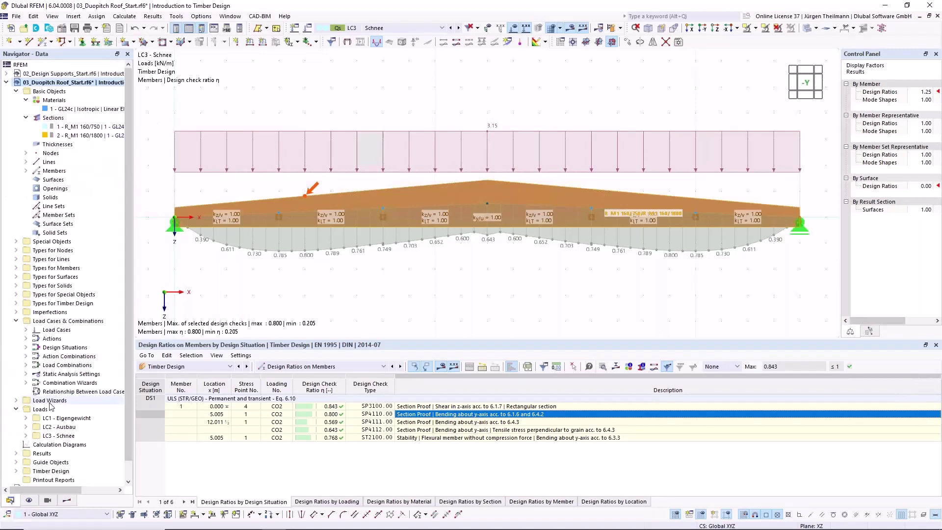
{"action": "left_click", "coordinate": [6, 82]}
{"action": "left_click", "coordinate": [33, 93]}
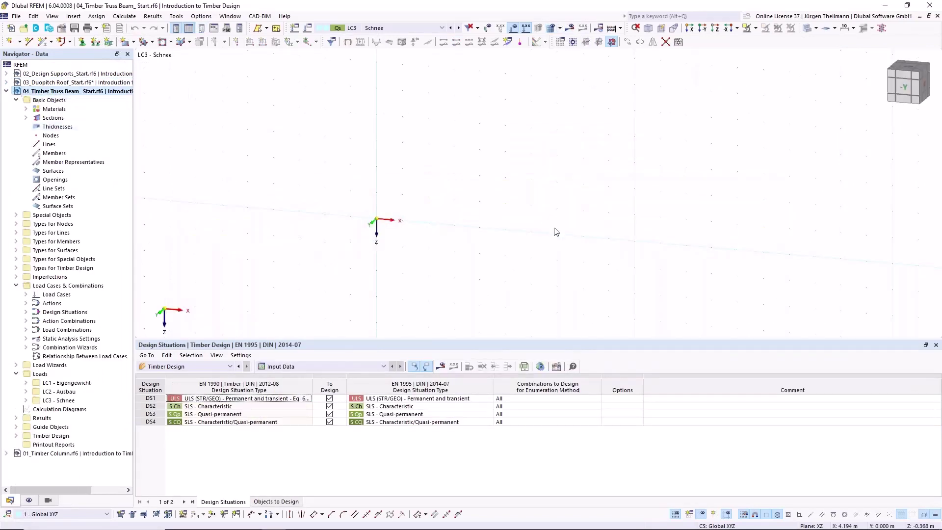
{"action": "left_click", "coordinate": [26, 109]}
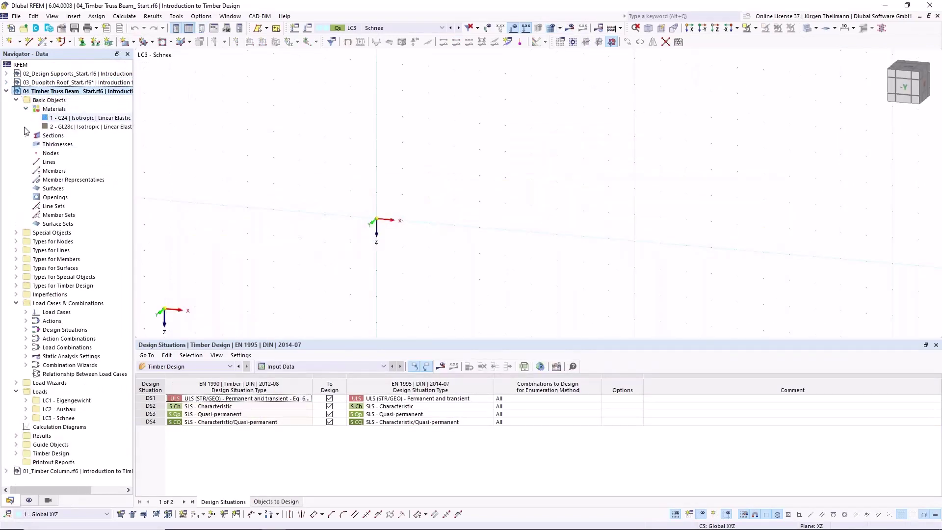
{"action": "left_click", "coordinate": [26, 136]}
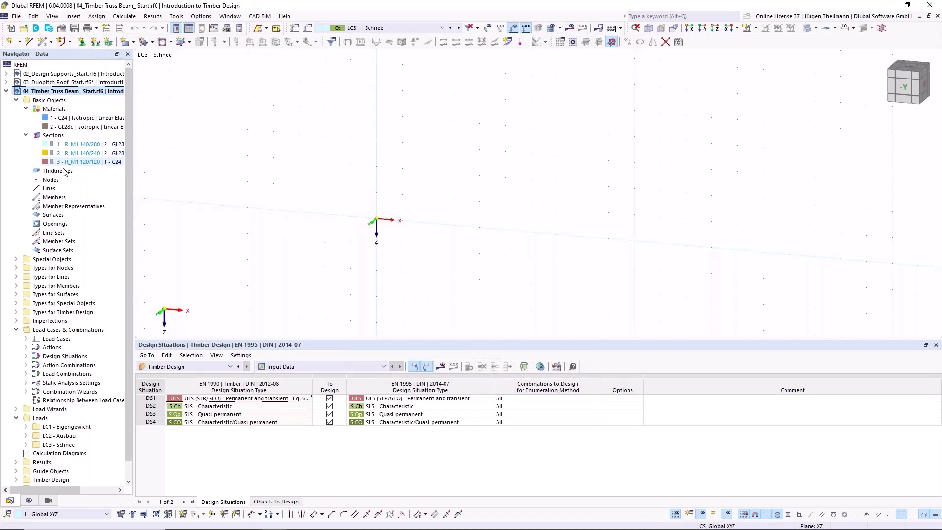
{"action": "scroll", "coordinate": [555, 211], "scroll_direction": "down", "scroll_amount": 1}
{"action": "middle_click_drag", "start_coordinate": [564, 246], "coordinate": [464, 224]}
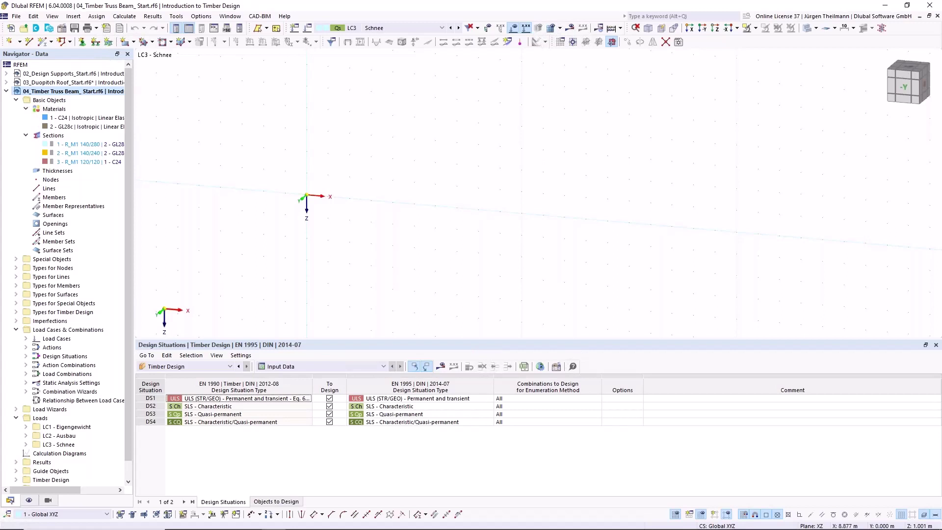
Step: In the model base data, review the Member Representatives option and toggle Rib Flange Dimensions in the Member Representatives Wizard
{"action": "left_click", "coordinate": [61, 30]}
{"action": "left_click", "coordinate": [427, 79]}
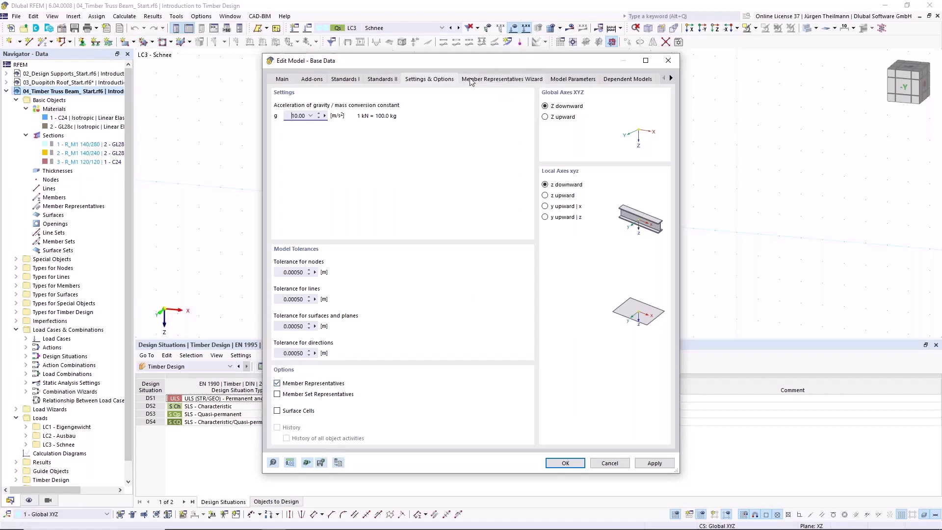
{"action": "left_click", "coordinate": [530, 81]}
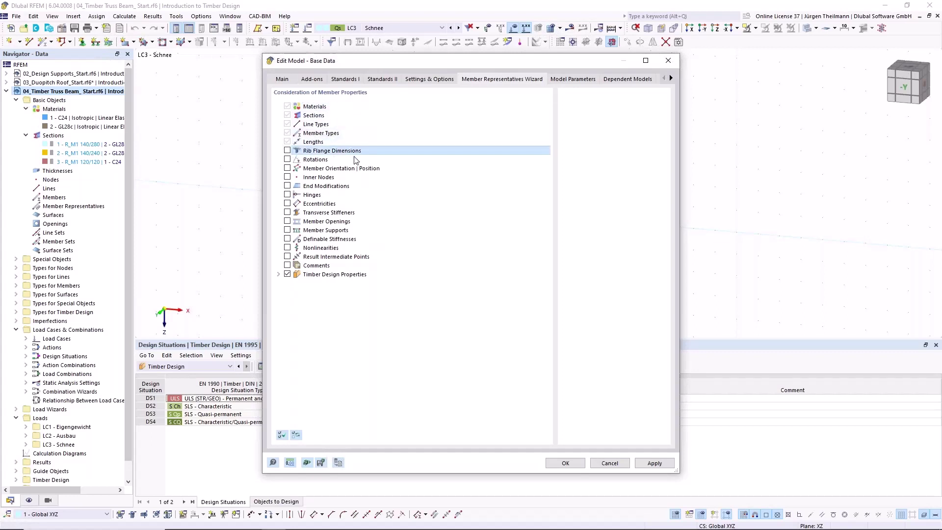
{"action": "left_click", "coordinate": [288, 151]}
{"action": "left_click", "coordinate": [565, 463]}
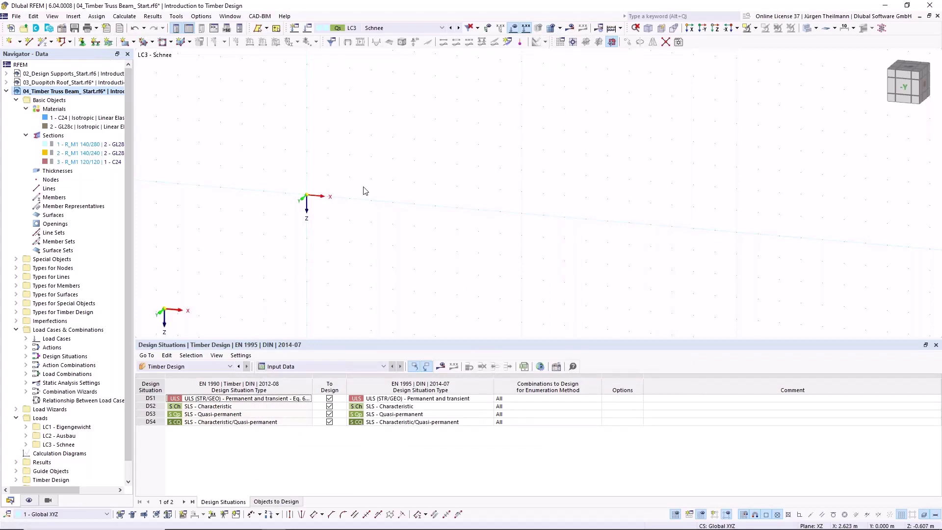
Step: Draw a 14 m beam member with uniform section R_M1 140/280 in GL28c from the origin along the X axis
{"action": "left_click", "coordinate": [43, 45]}
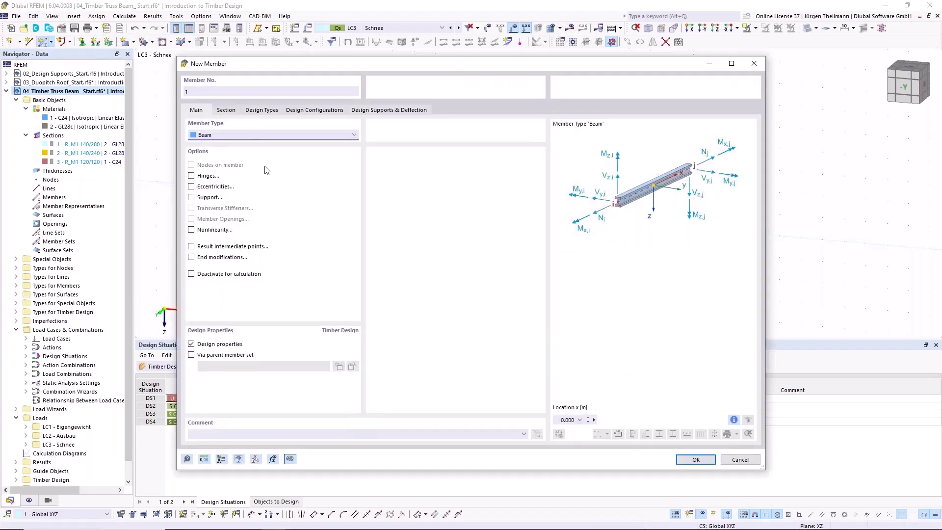
{"action": "left_click", "coordinate": [227, 110]}
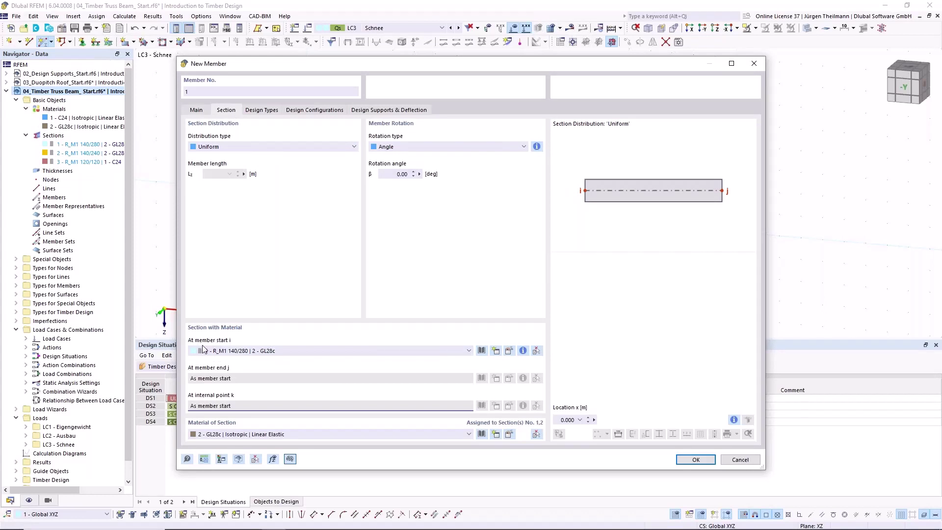
{"action": "left_click", "coordinate": [230, 435]}
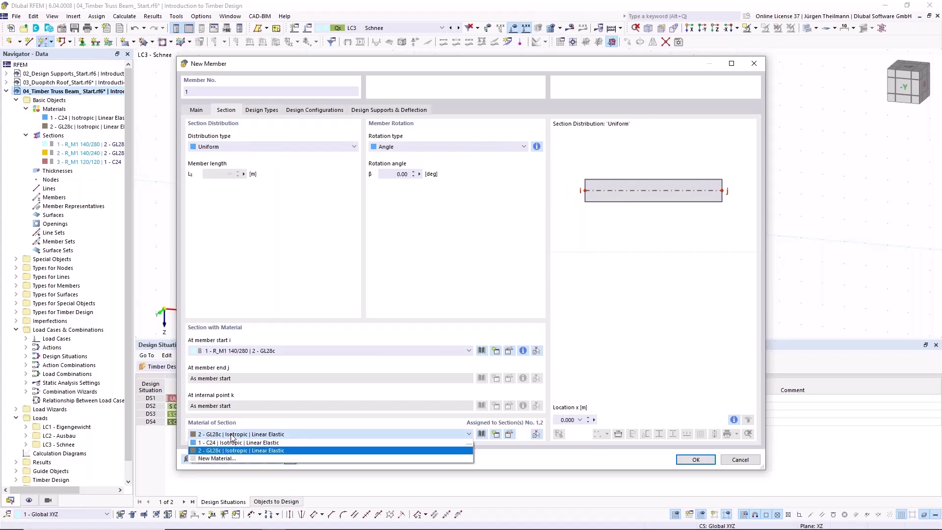
{"action": "left_click", "coordinate": [232, 436]}
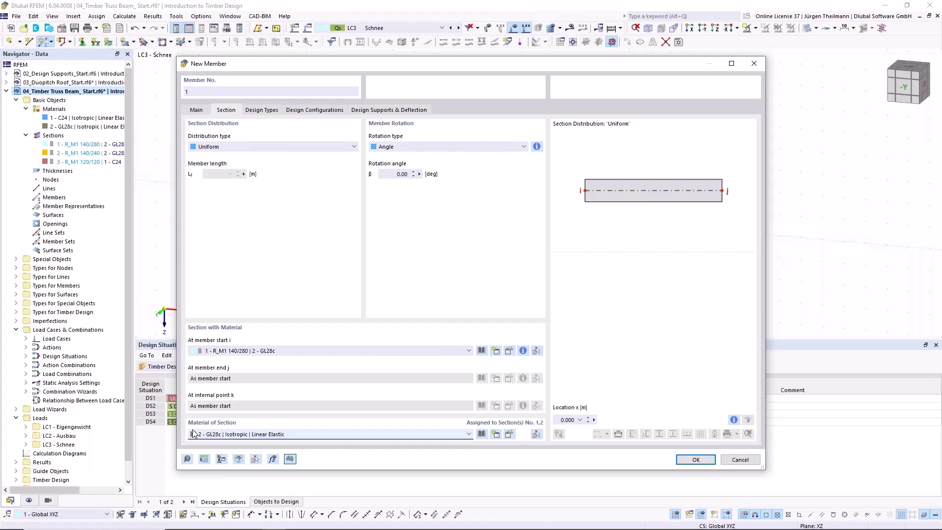
{"action": "left_click", "coordinate": [696, 460]}
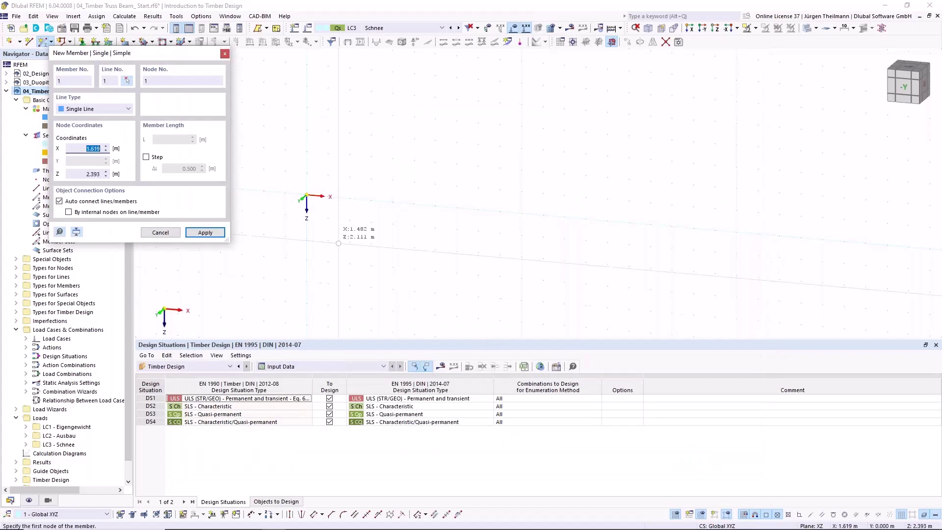
{"action": "left_click", "coordinate": [307, 195]}
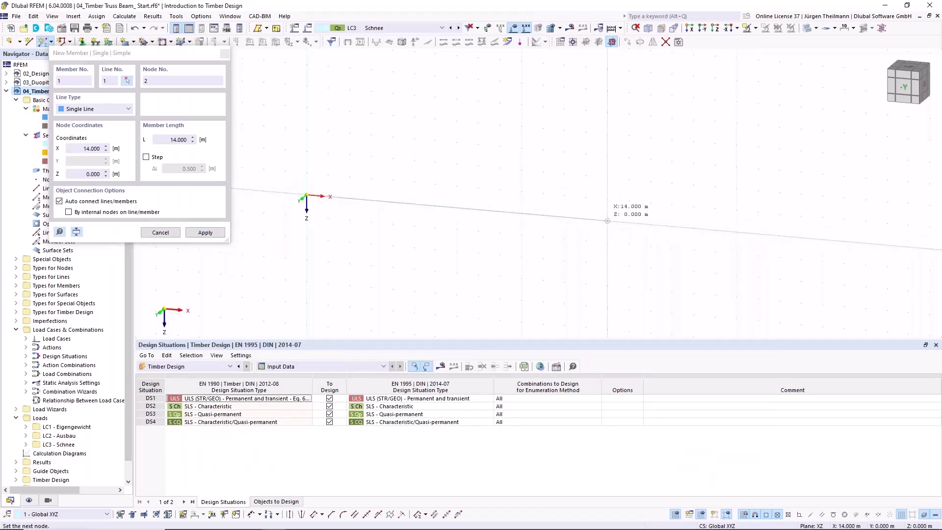
{"action": "left_click", "coordinate": [607, 221]}
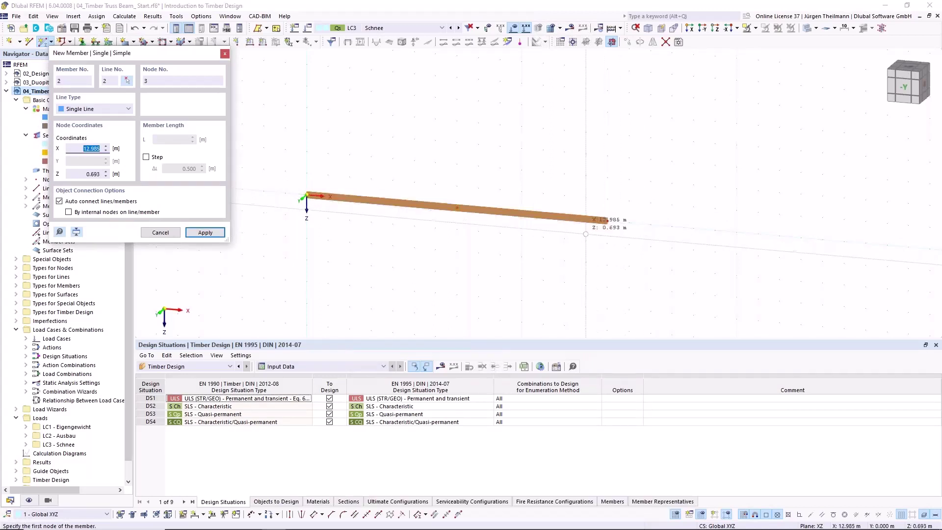
{"action": "key", "text": "Escape"}
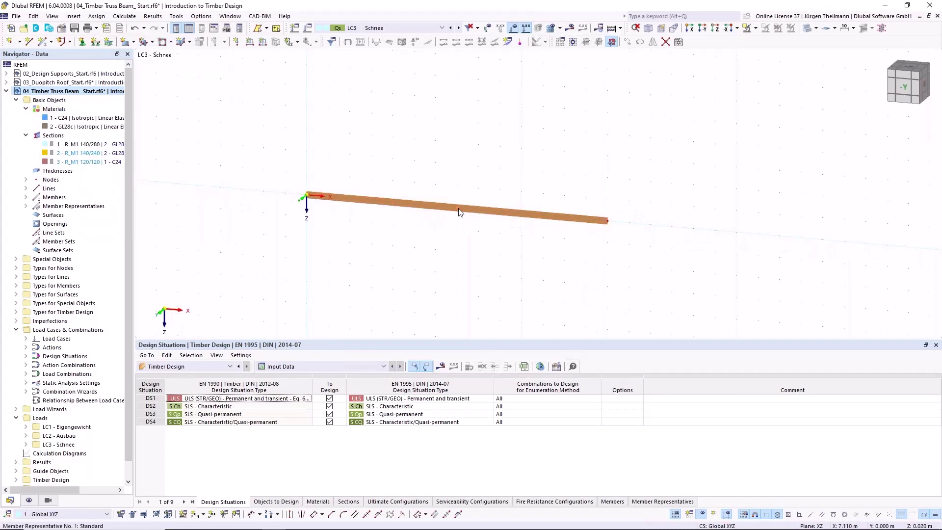
Step: Divide the 14 m beam using one intermediate node
{"action": "scroll", "coordinate": [457, 214], "scroll_direction": "up", "scroll_amount": 3}
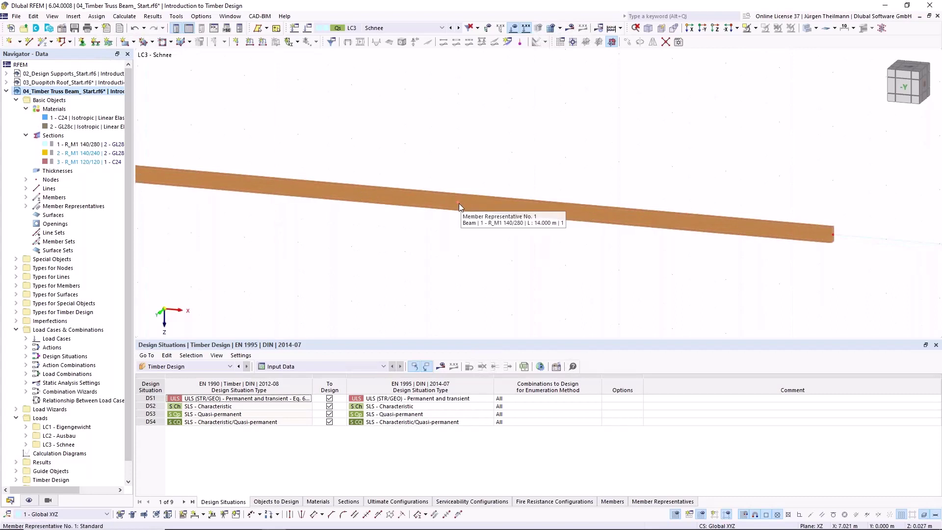
{"action": "scroll", "coordinate": [482, 247], "scroll_direction": "down", "scroll_amount": 3}
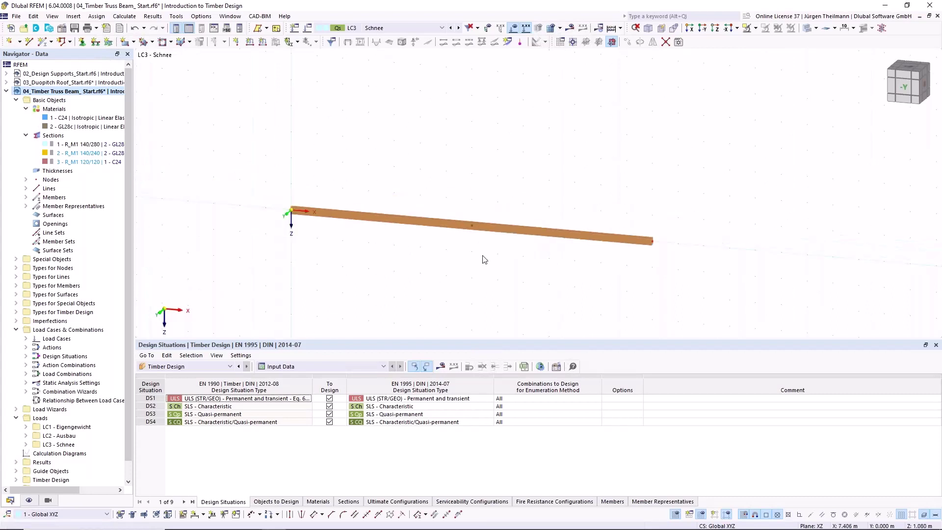
{"action": "right_click", "coordinate": [533, 232]}
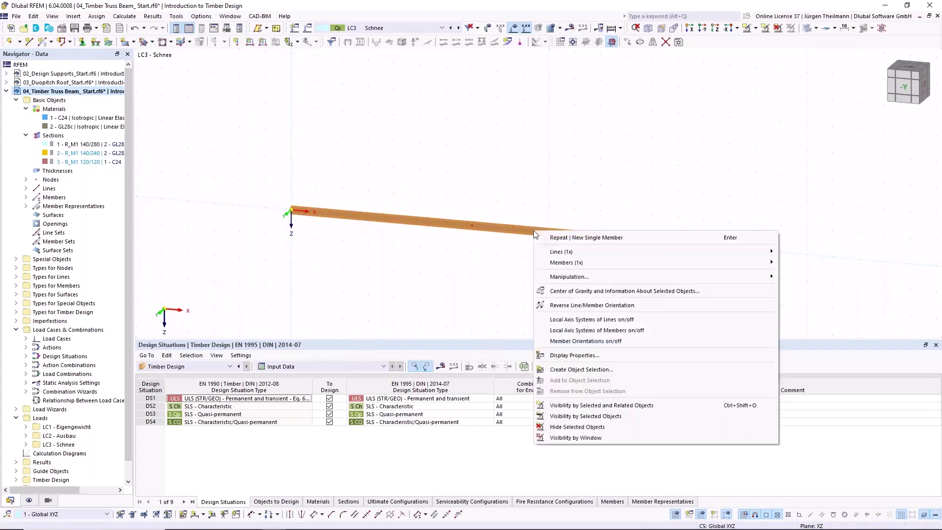
{"action": "mouse_move", "coordinate": [557, 265]}
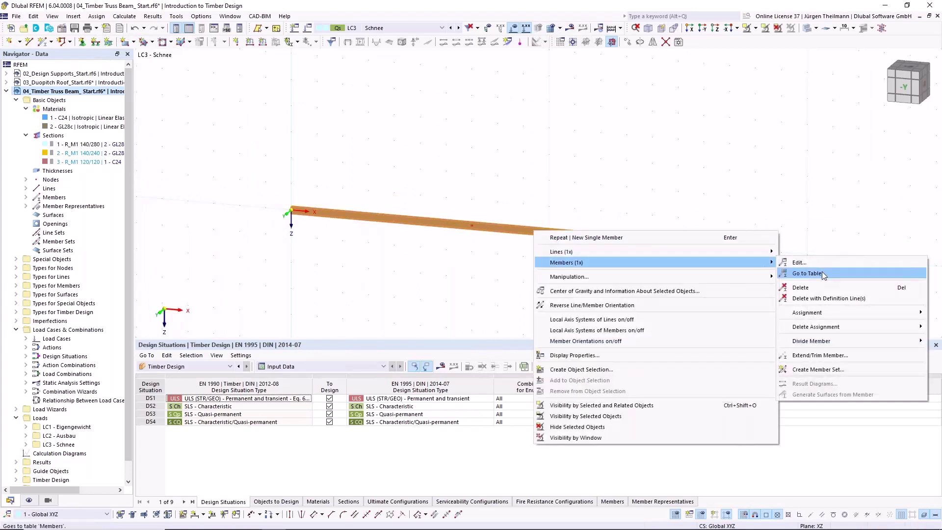
{"action": "mouse_move", "coordinate": [853, 341]}
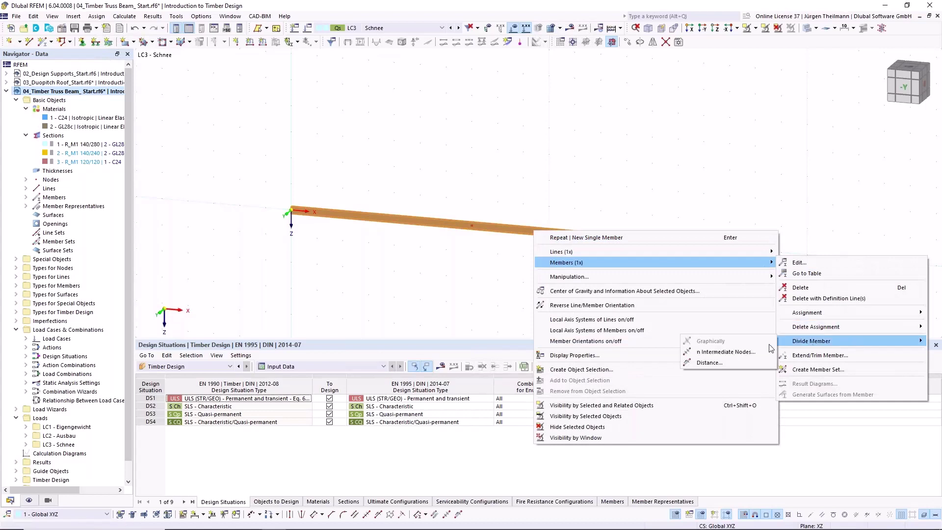
{"action": "left_click", "coordinate": [737, 349]}
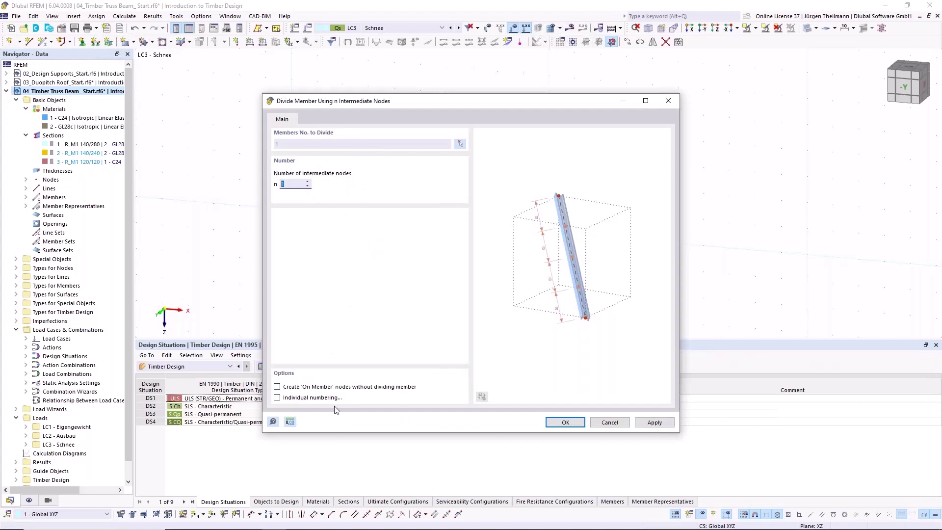
{"action": "left_click", "coordinate": [563, 422]}
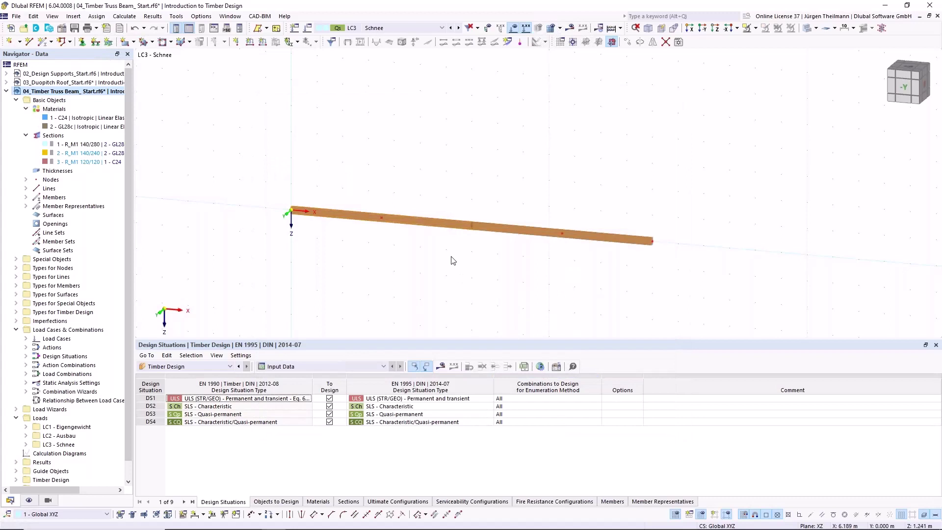
Step: Select both beam halves through their member representative and review their shared member properties without editing them
{"action": "scroll", "coordinate": [507, 287], "scroll_direction": "up", "scroll_amount": 2}
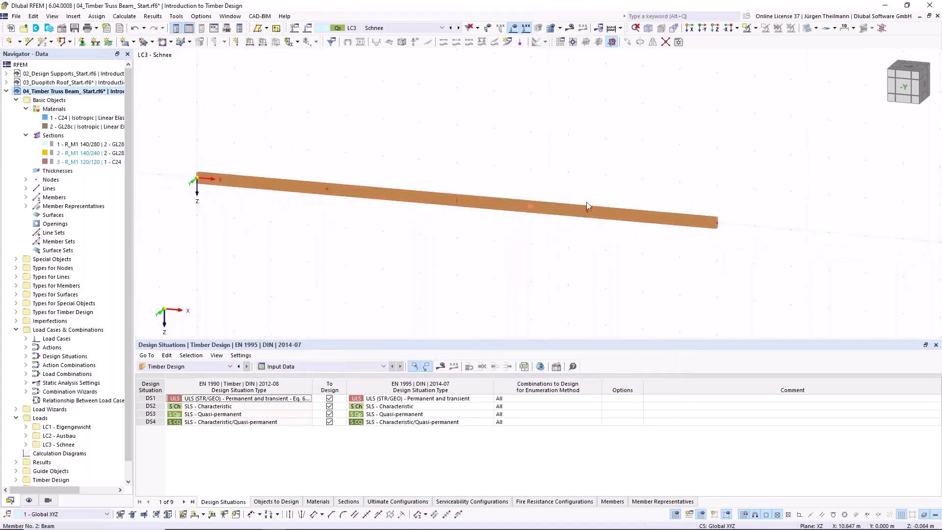
{"action": "left_click", "coordinate": [327, 190]}
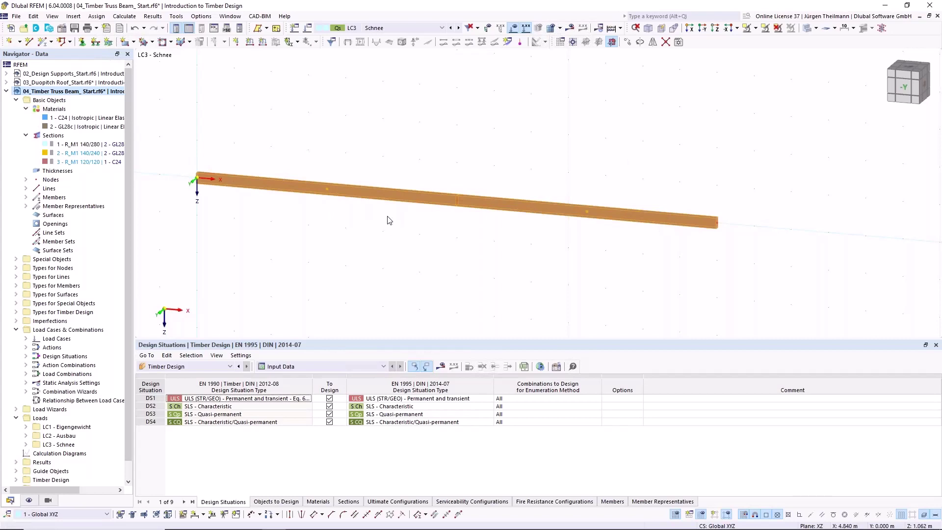
{"action": "double_click", "coordinate": [393, 194]}
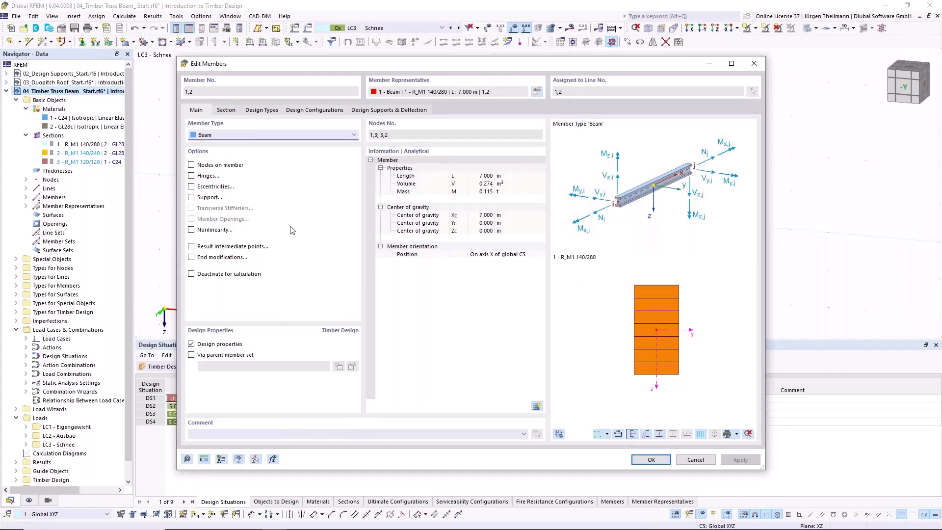
{"action": "left_click", "coordinate": [696, 460]}
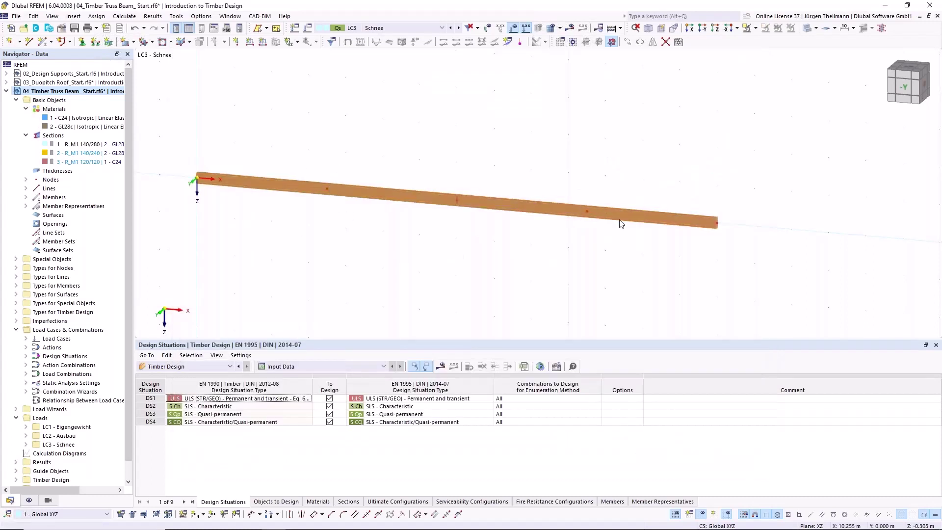
Step: Raise the middle node of the divided beam by displacing it -1.8 m in Z to form the ridge
{"action": "scroll", "coordinate": [401, 240], "scroll_direction": "down", "scroll_amount": 1}
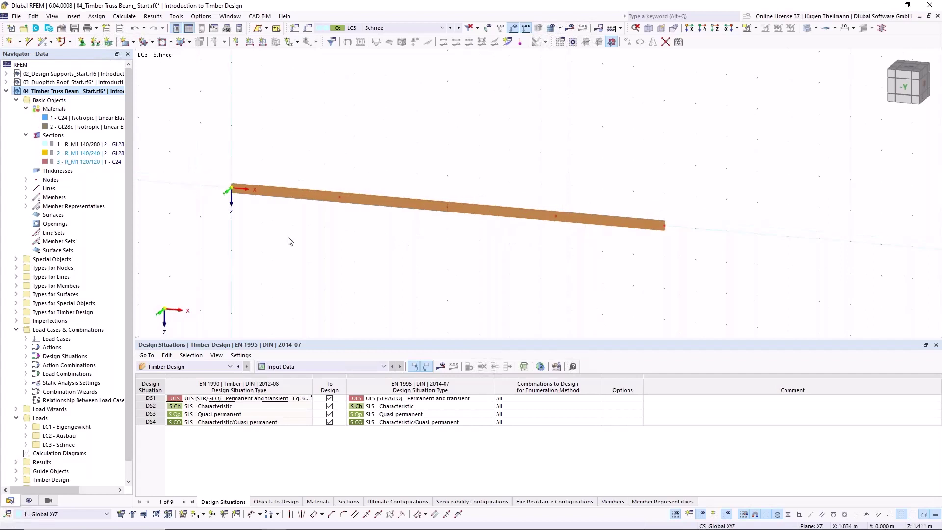
{"action": "left_click", "coordinate": [340, 198]}
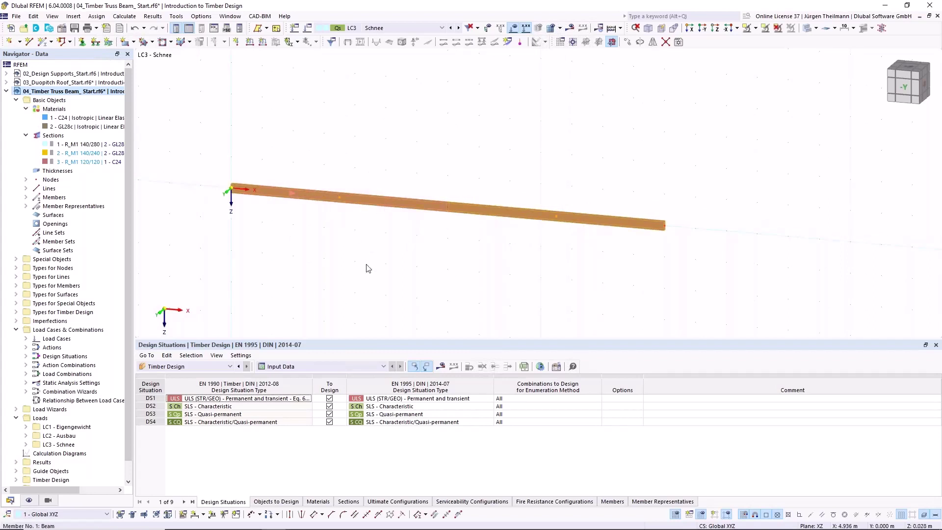
{"action": "left_click", "coordinate": [359, 235]}
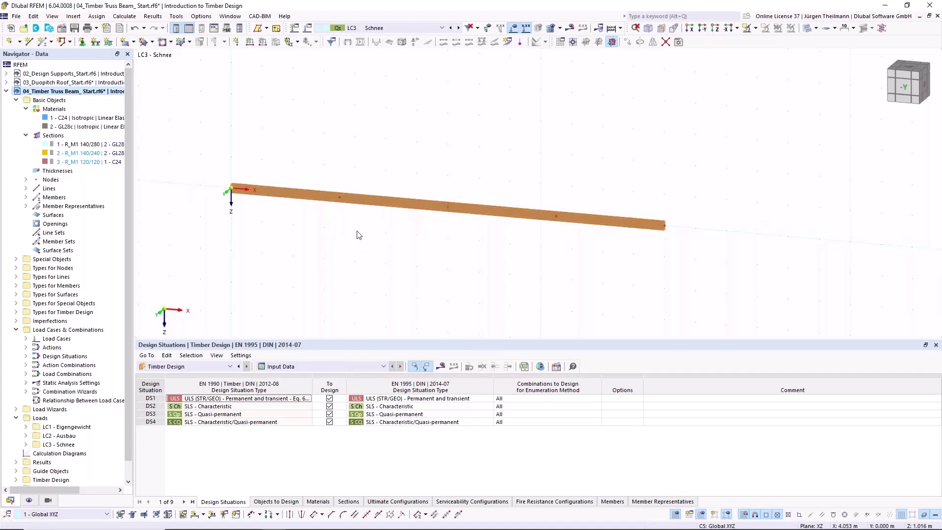
{"action": "left_click", "coordinate": [447, 207]}
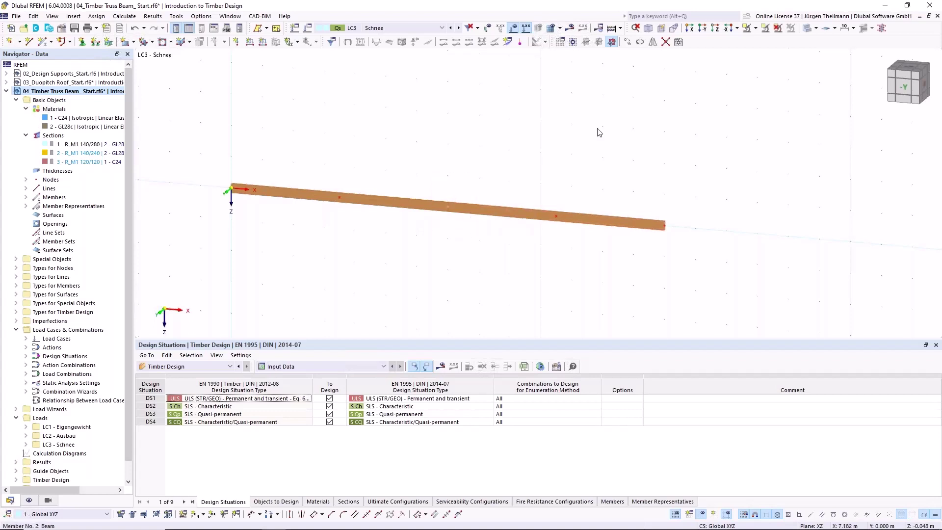
{"action": "left_click", "coordinate": [627, 42]}
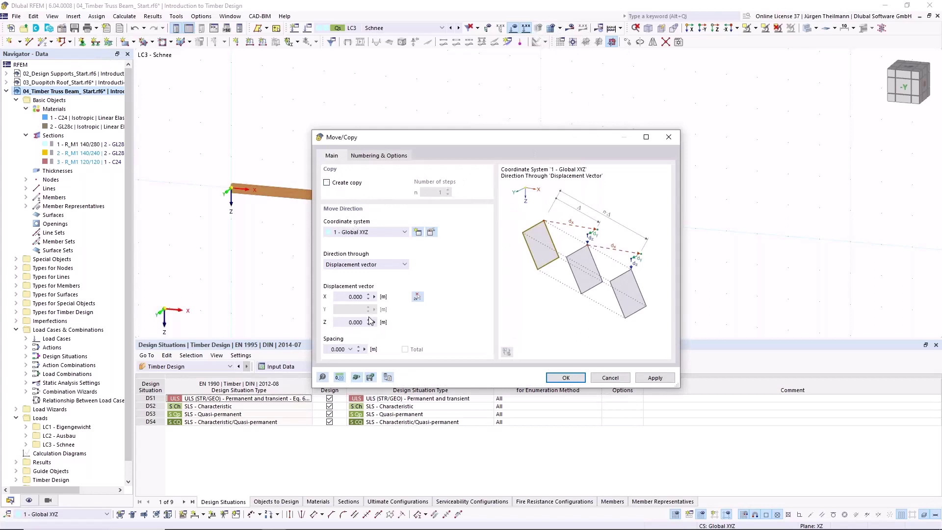
{"action": "left_click", "coordinate": [344, 321]}
{"action": "type", "text": "-1,8"}
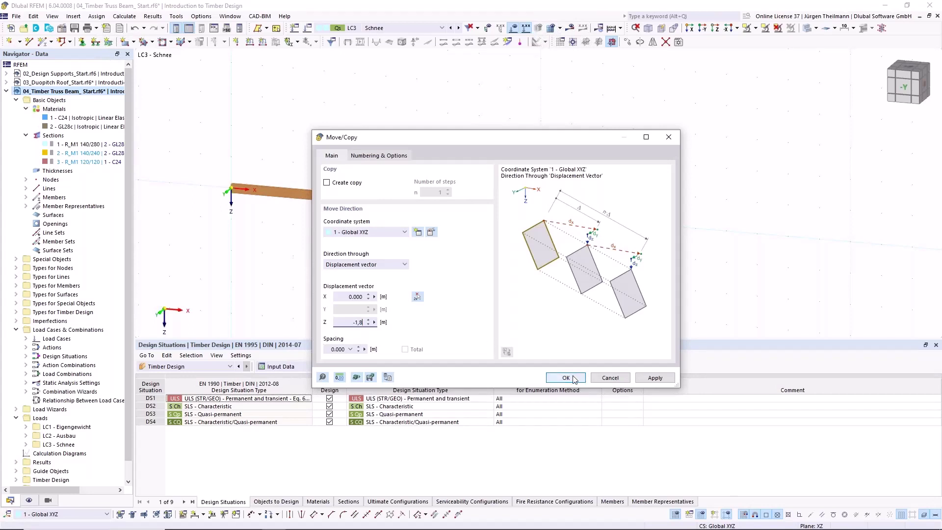
{"action": "left_click", "coordinate": [573, 379]}
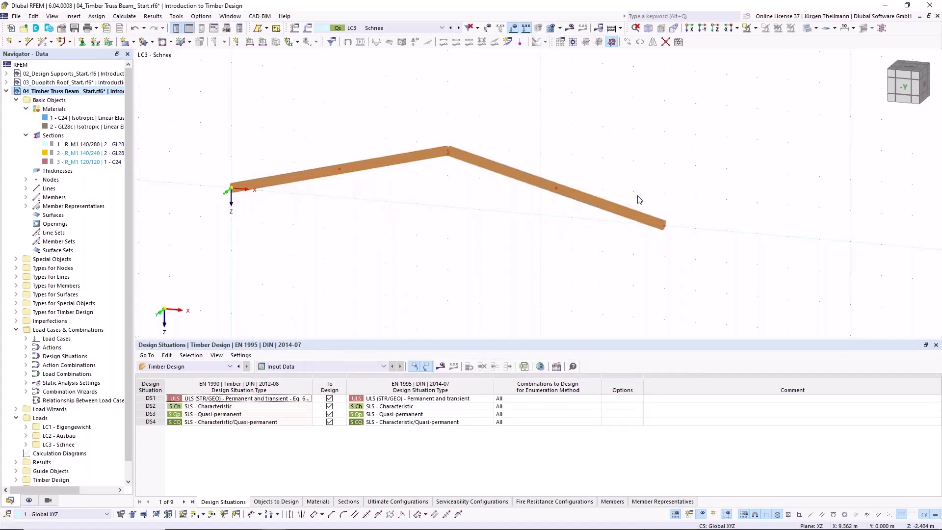
Step: Draw the 14 m bottom chord as a beam member between the two support ends, with uniform section R_M1 140/240 in GL28c
{"action": "left_click", "coordinate": [41, 43]}
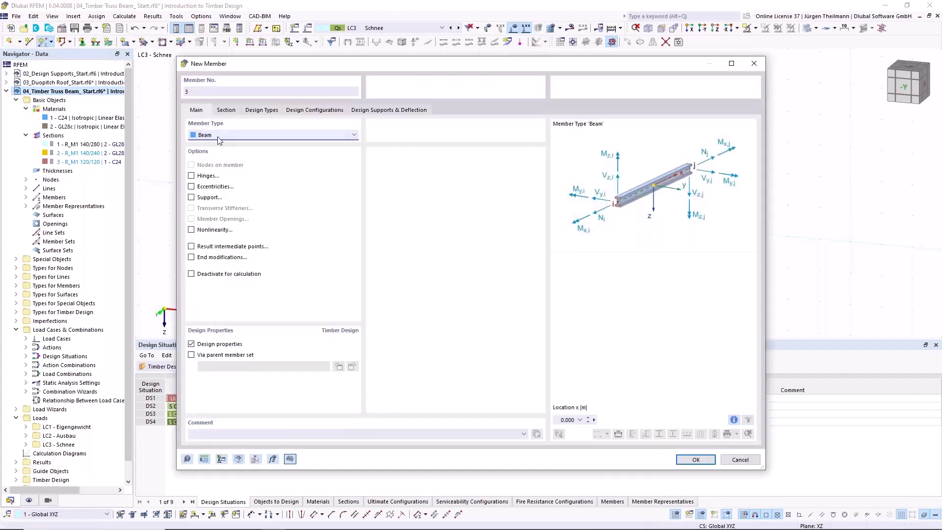
{"action": "left_click", "coordinate": [227, 111]}
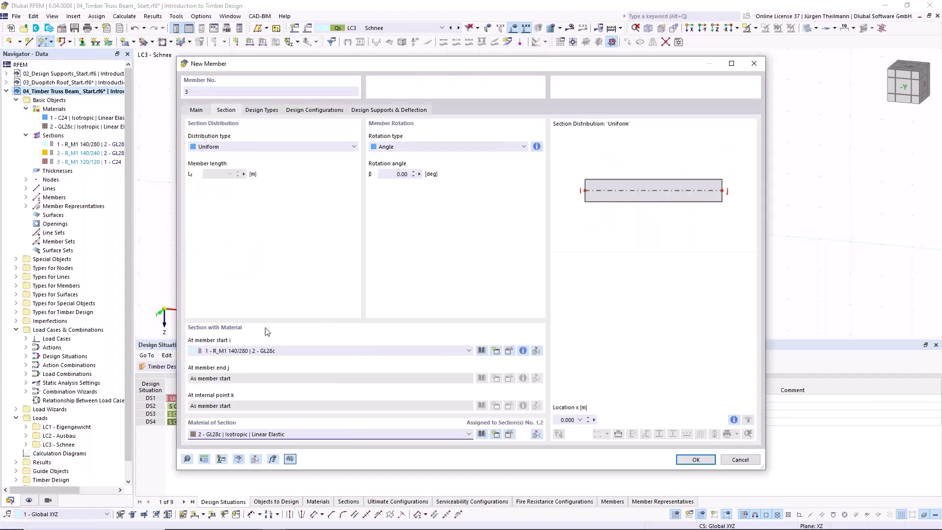
{"action": "left_click", "coordinate": [302, 350]}
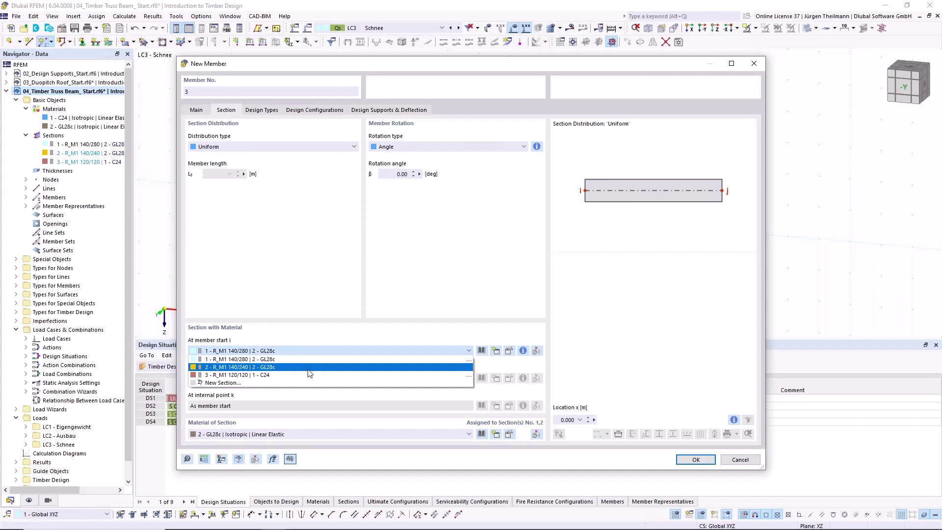
{"action": "left_click", "coordinate": [310, 367]}
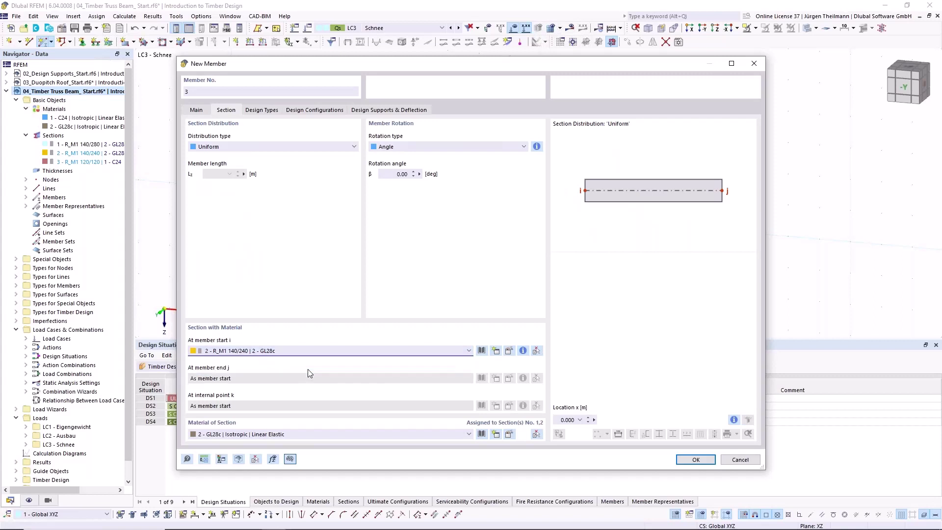
{"action": "left_click", "coordinate": [695, 459]}
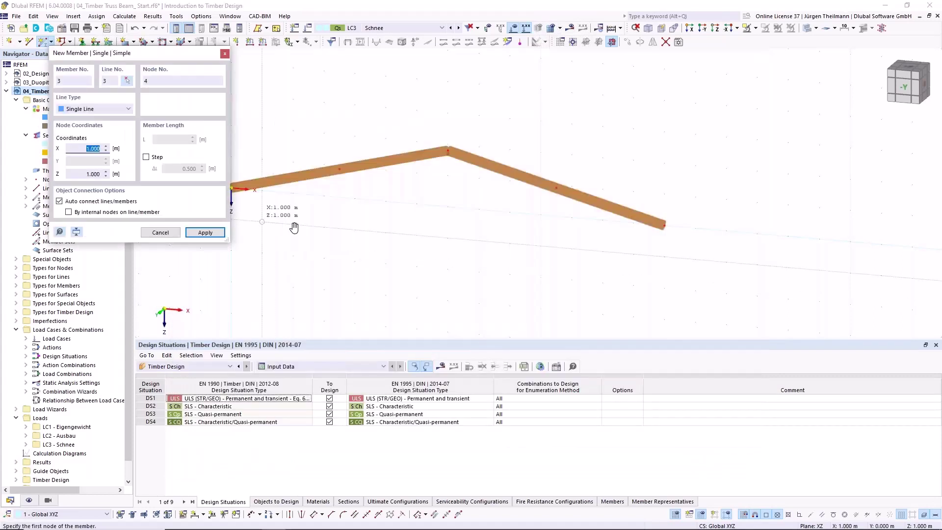
{"action": "middle_click_drag", "start_coordinate": [294, 227], "coordinate": [327, 233]}
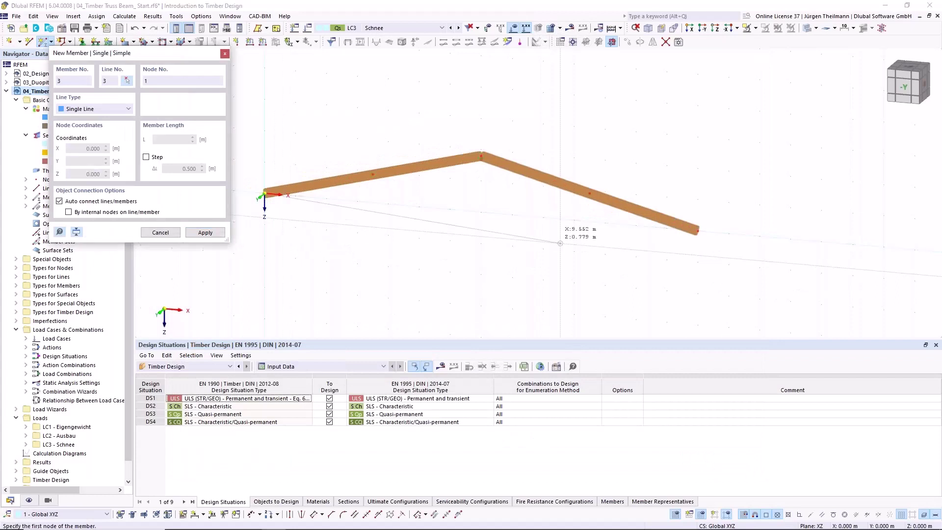
{"action": "left_click", "coordinate": [697, 231]}
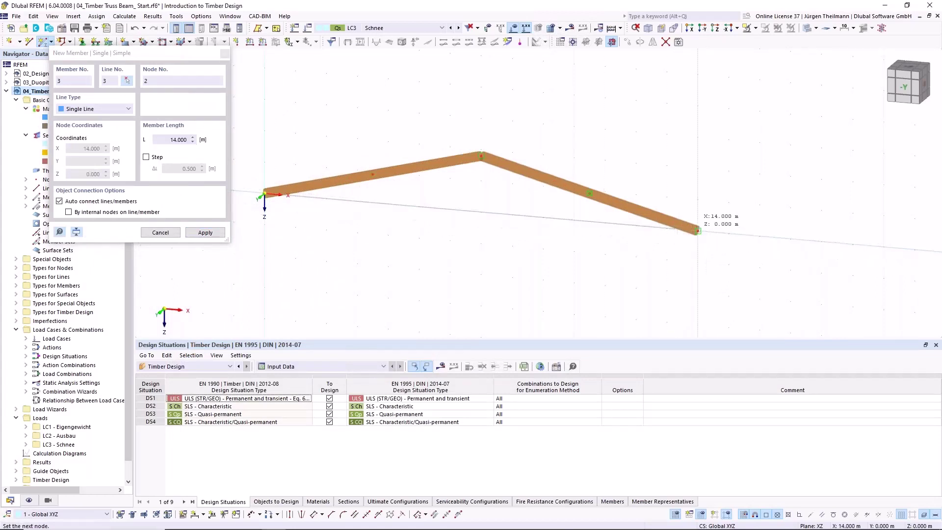
{"action": "left_click", "coordinate": [265, 194]}
{"action": "key", "text": "Escape"}
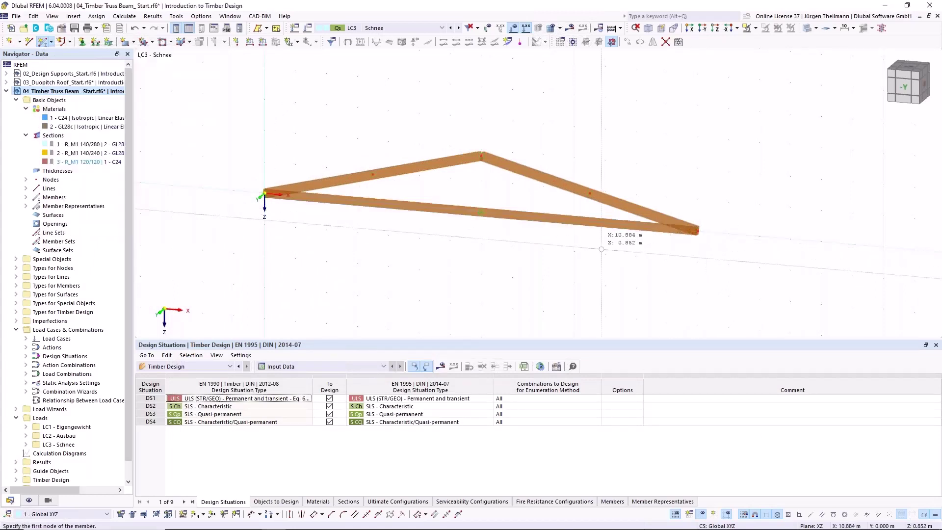
Step: Assign the existing local xyz member hinge with released φy rotation to the ridge end (end j) of the first top chord member
{"action": "scroll", "coordinate": [534, 261], "scroll_direction": "up", "scroll_amount": 1}
{"action": "middle_click_drag", "start_coordinate": [465, 264], "coordinate": [478, 263]}
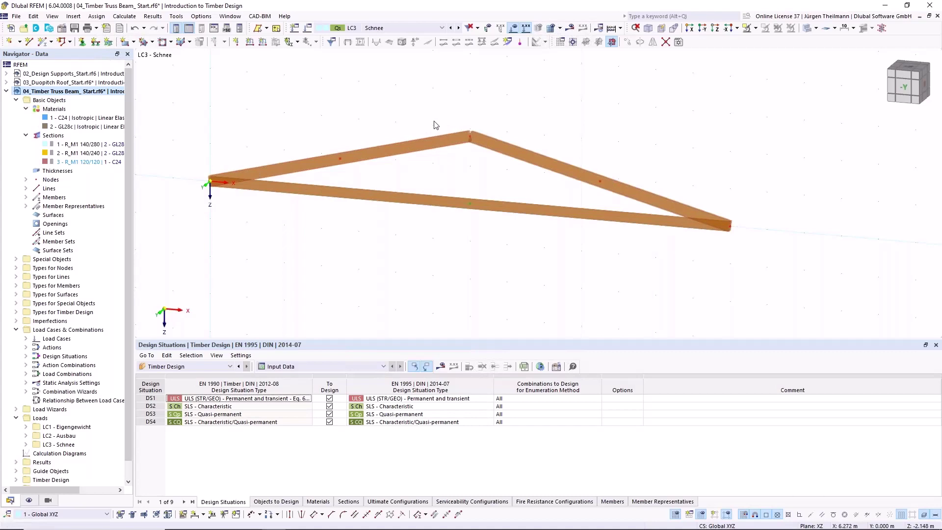
{"action": "mouse_move", "coordinate": [416, 147]}
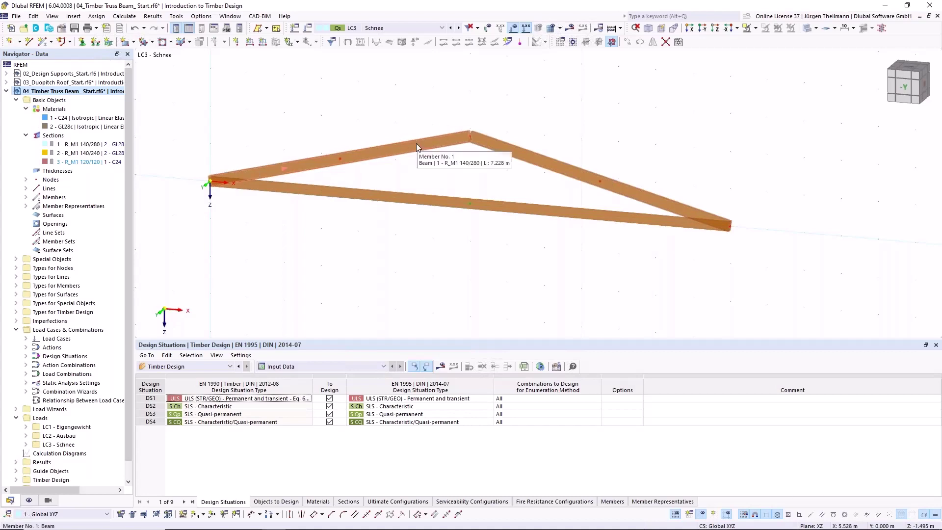
{"action": "double_click", "coordinate": [417, 145]}
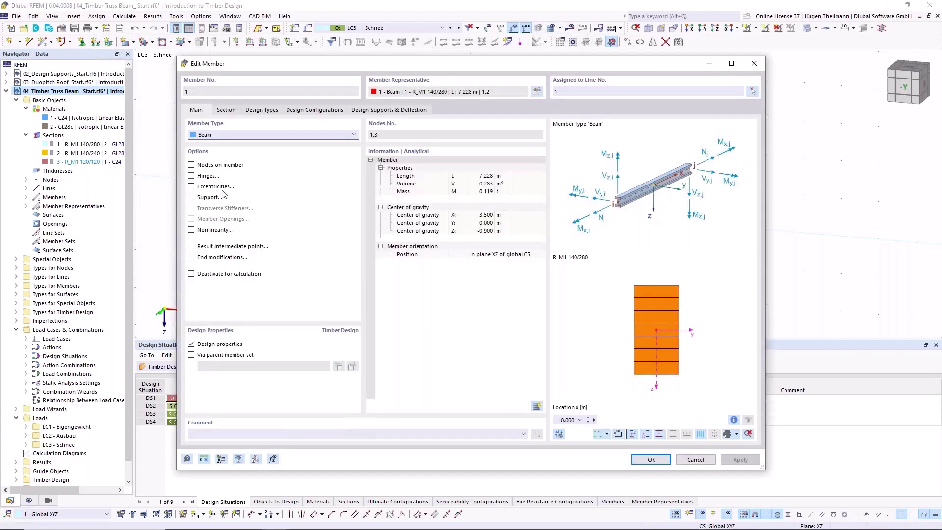
{"action": "left_click", "coordinate": [191, 176]}
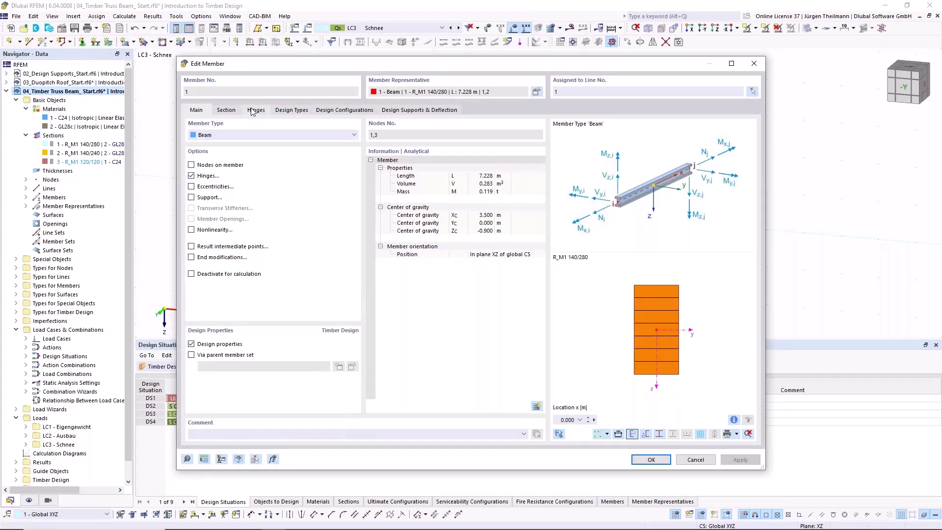
{"action": "left_click", "coordinate": [253, 111]}
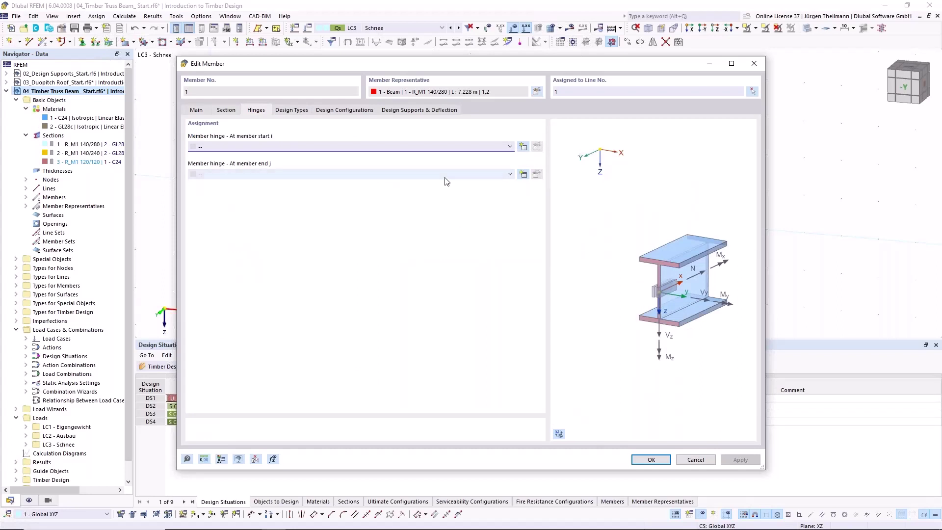
{"action": "left_click", "coordinate": [412, 174]}
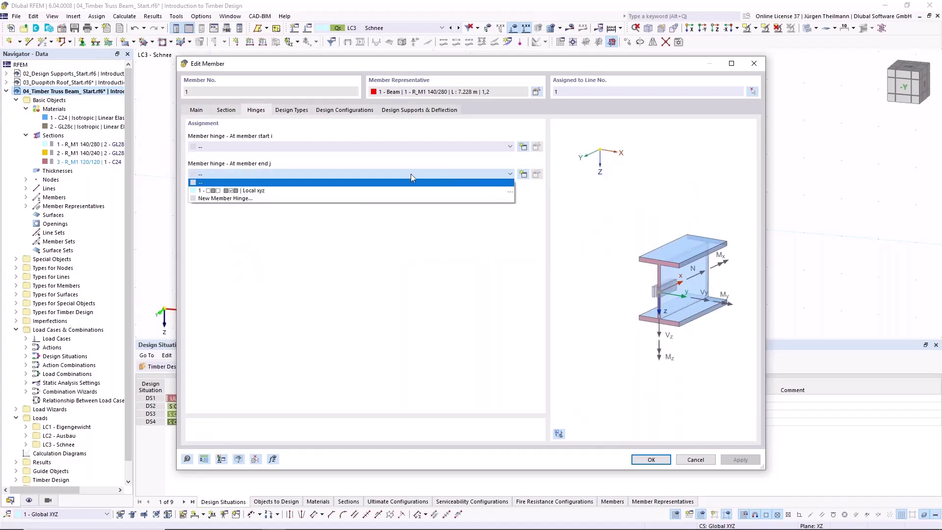
{"action": "left_click", "coordinate": [195, 190]}
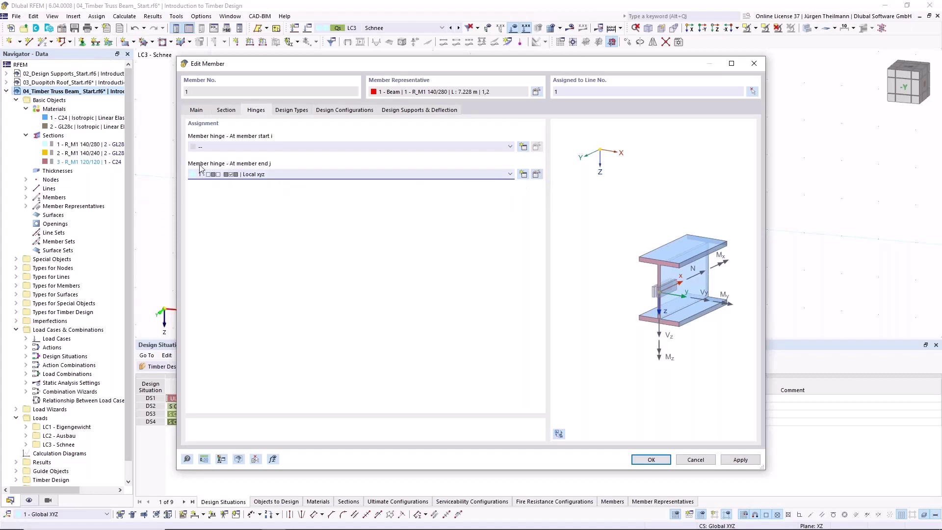
{"action": "left_click", "coordinate": [536, 174]}
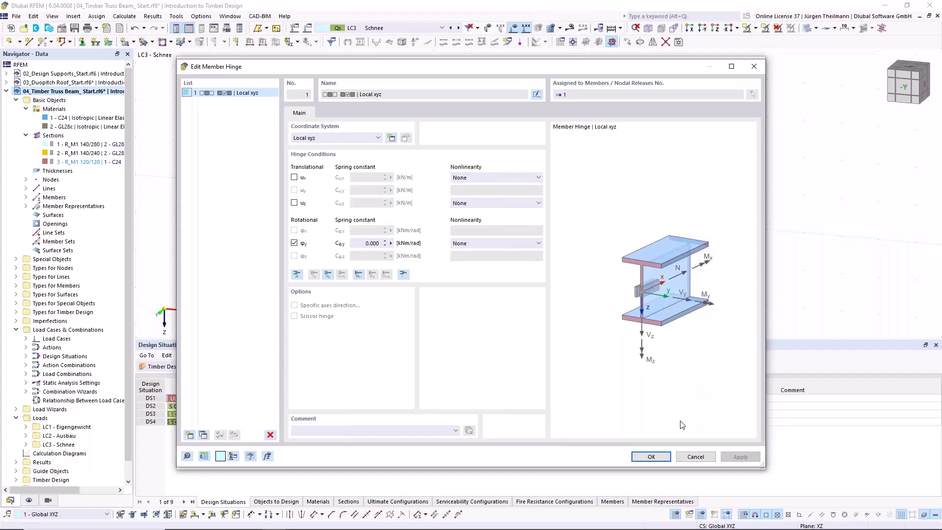
{"action": "left_click", "coordinate": [650, 457]}
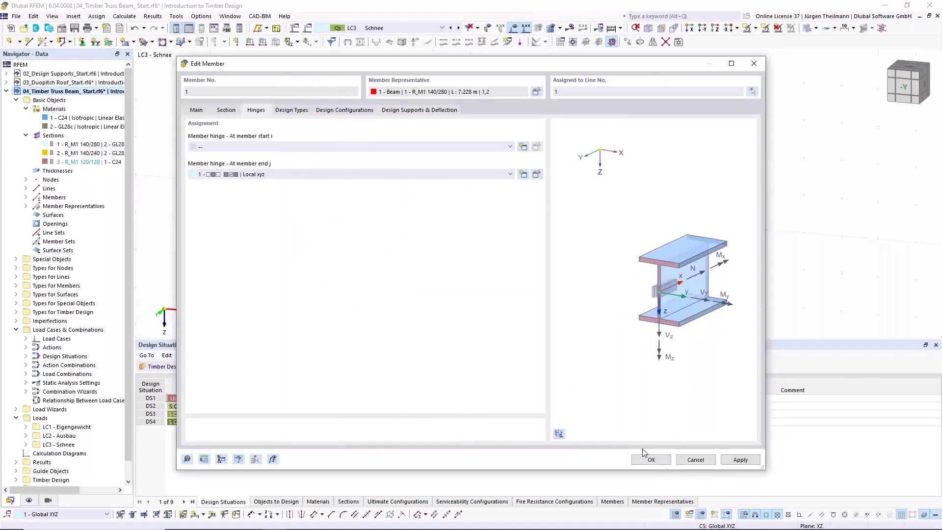
{"action": "left_click", "coordinate": [642, 461]}
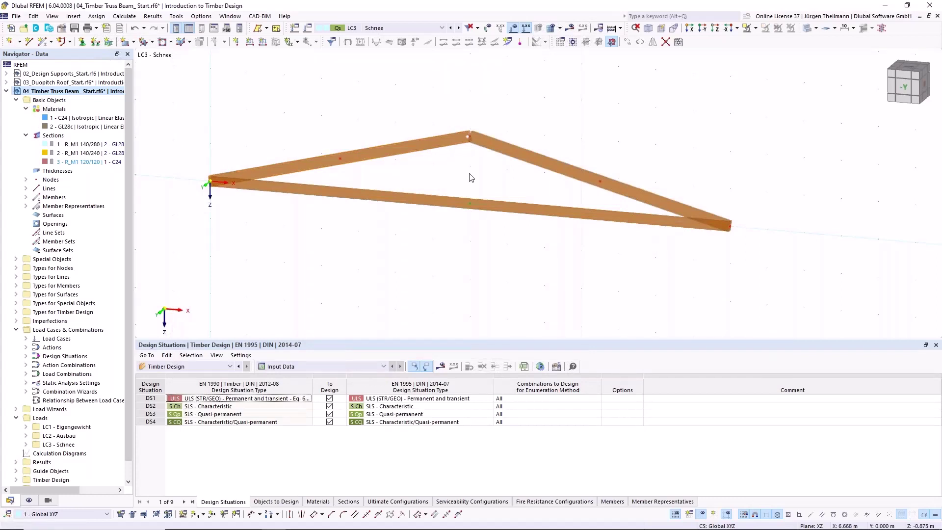
Step: Try to create three intermediate on-member nodes on each of the three truss members without dividing them, and undo the operation
{"action": "scroll", "coordinate": [481, 179], "scroll_direction": "down", "scroll_amount": 2}
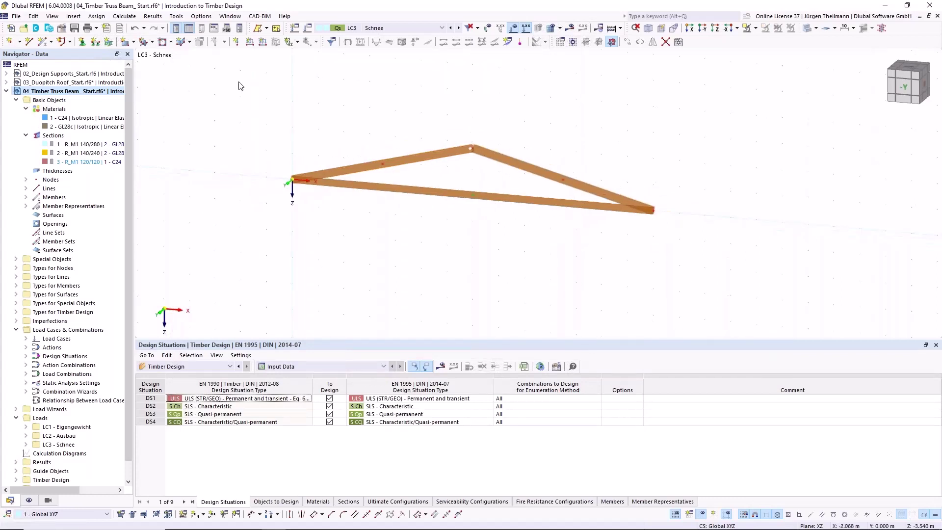
{"action": "left_click_drag", "start_coordinate": [238, 81], "coordinate": [712, 314]}
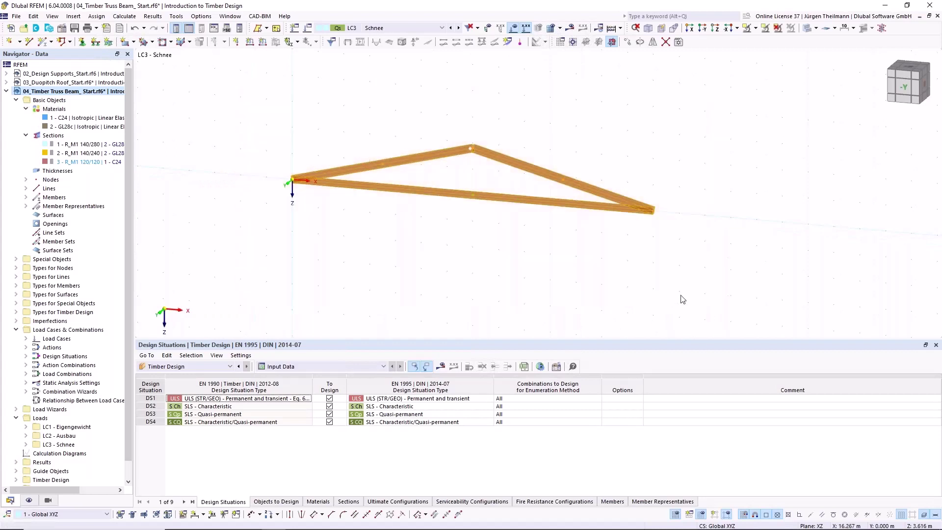
{"action": "right_click", "coordinate": [411, 164]}
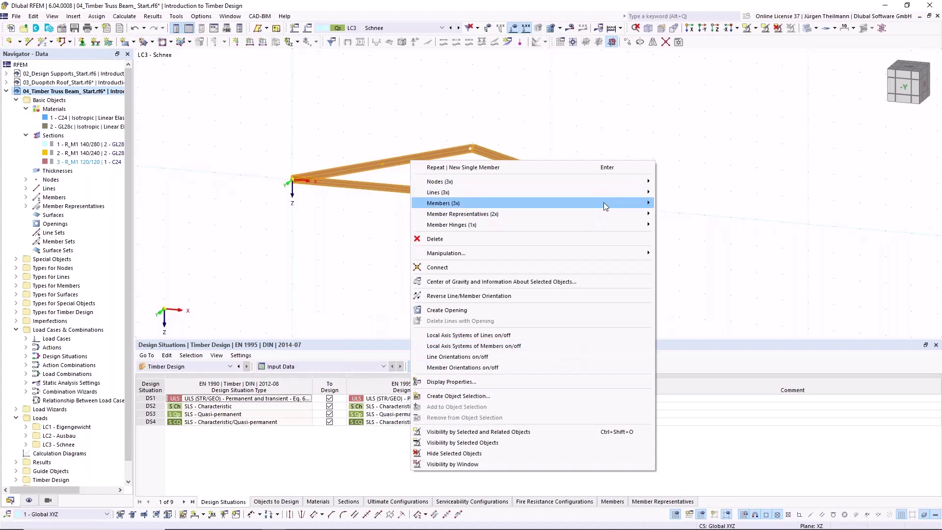
{"action": "mouse_move", "coordinate": [603, 202]}
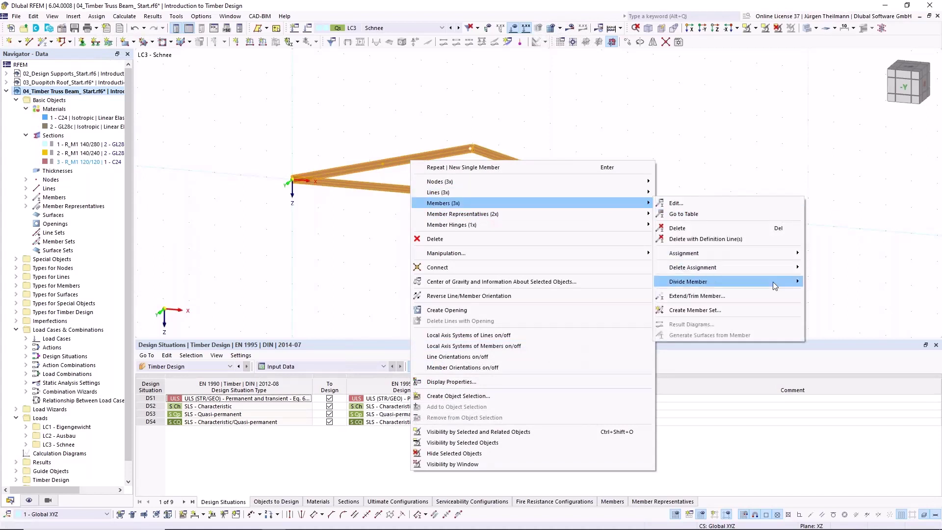
{"action": "mouse_move", "coordinate": [773, 281]}
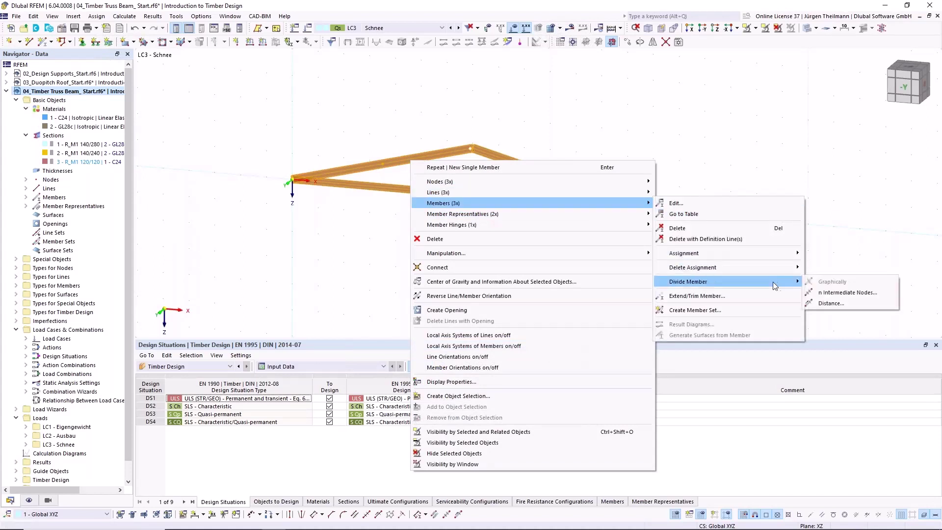
{"action": "left_click", "coordinate": [847, 293]}
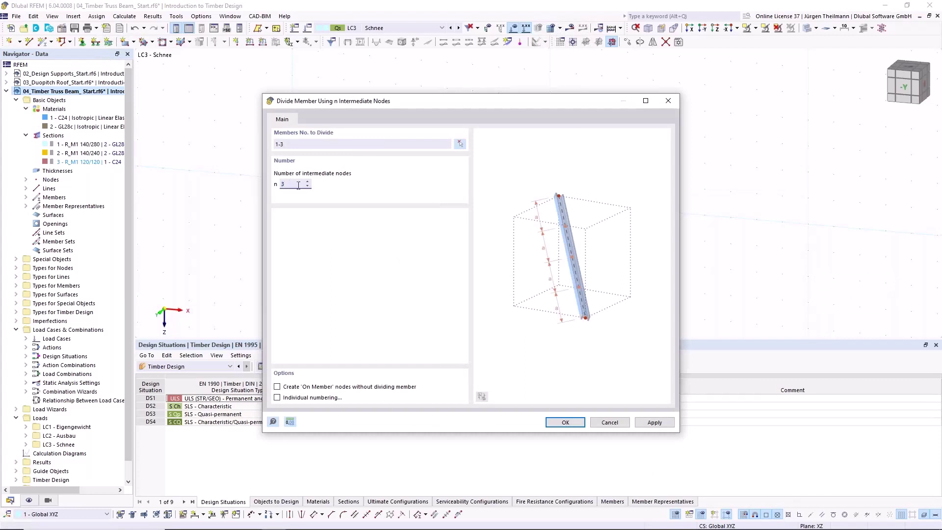
{"action": "left_click", "coordinate": [277, 387]}
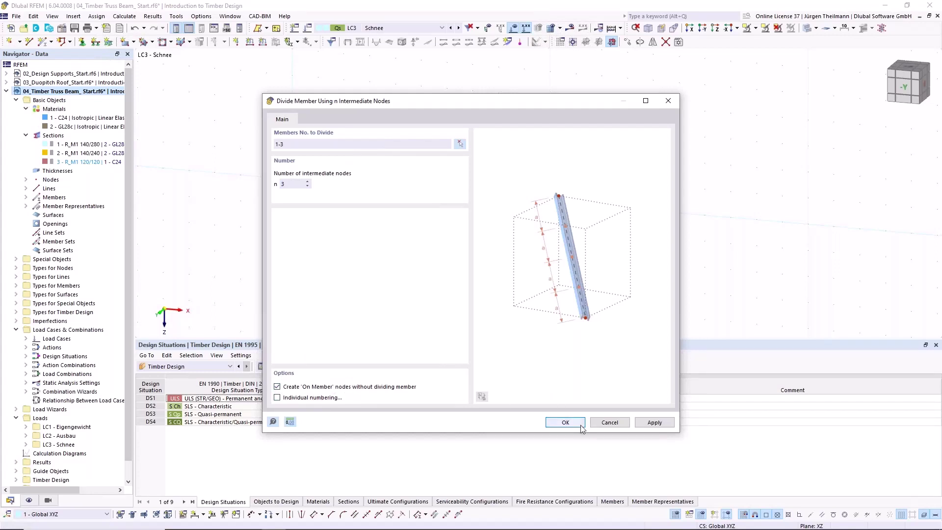
{"action": "left_click", "coordinate": [565, 423]}
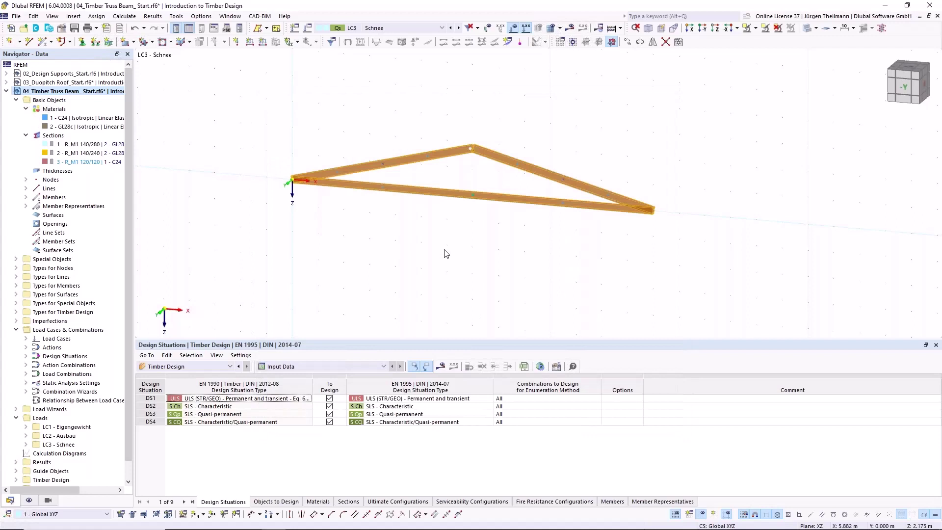
{"action": "scroll", "coordinate": [444, 208], "scroll_direction": "up", "scroll_amount": 2}
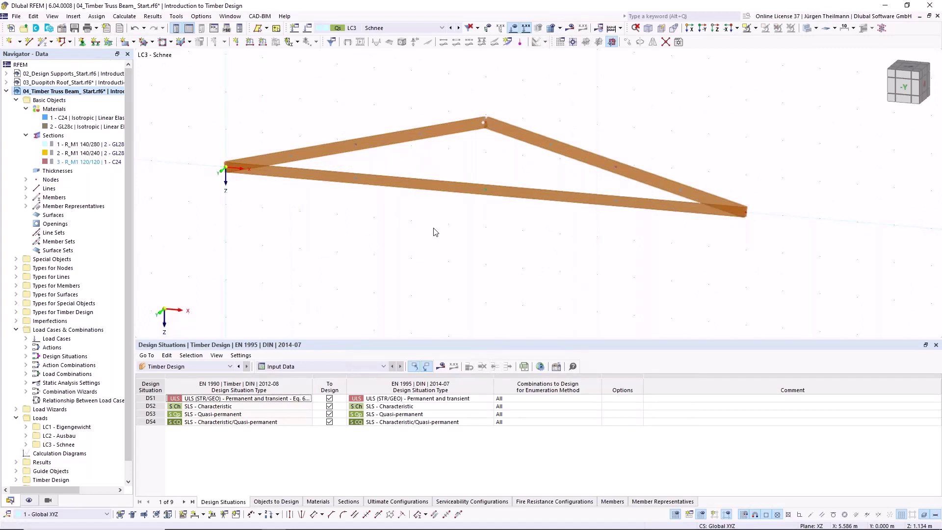
{"action": "left_click", "coordinate": [135, 30]}
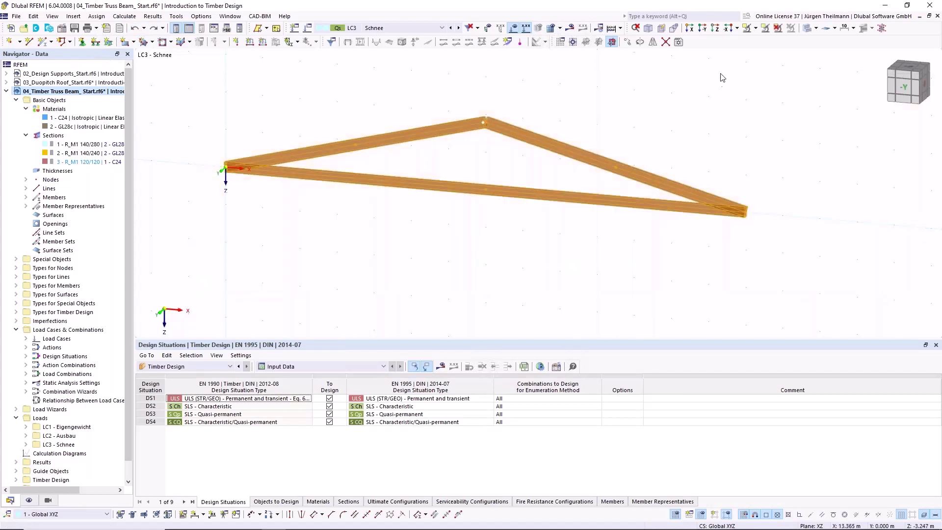
Step: Create two intermediate on-member nodes on each of the three truss members without dividing them
{"action": "right_click", "coordinate": [445, 128]}
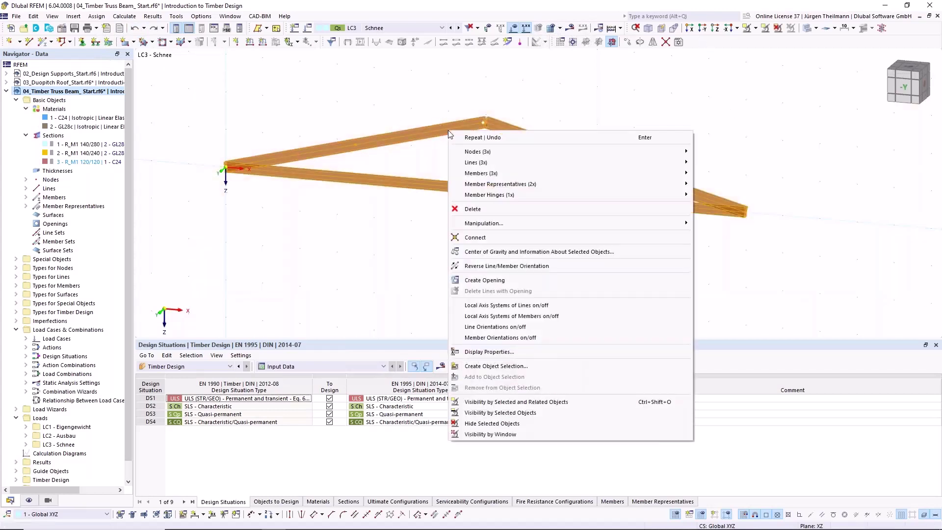
{"action": "mouse_move", "coordinate": [499, 174]}
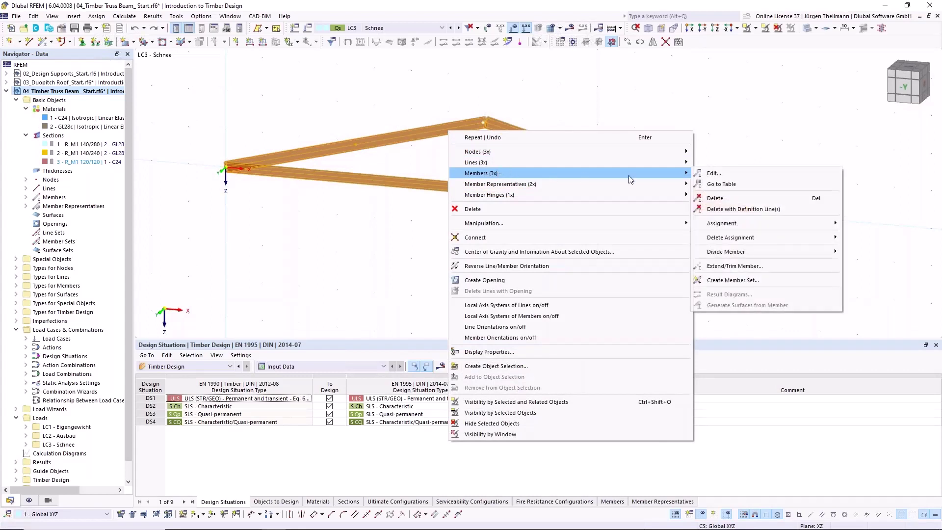
{"action": "mouse_move", "coordinate": [804, 252]}
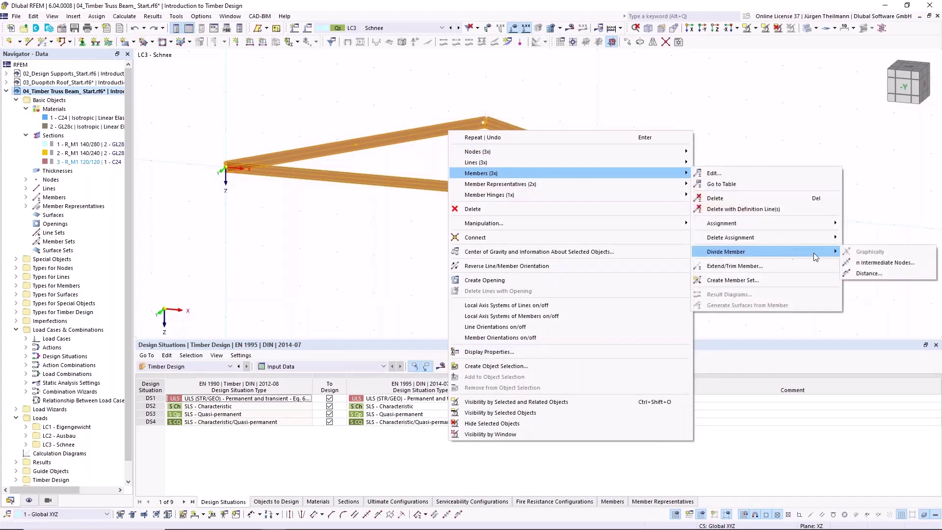
{"action": "left_click", "coordinate": [882, 263]}
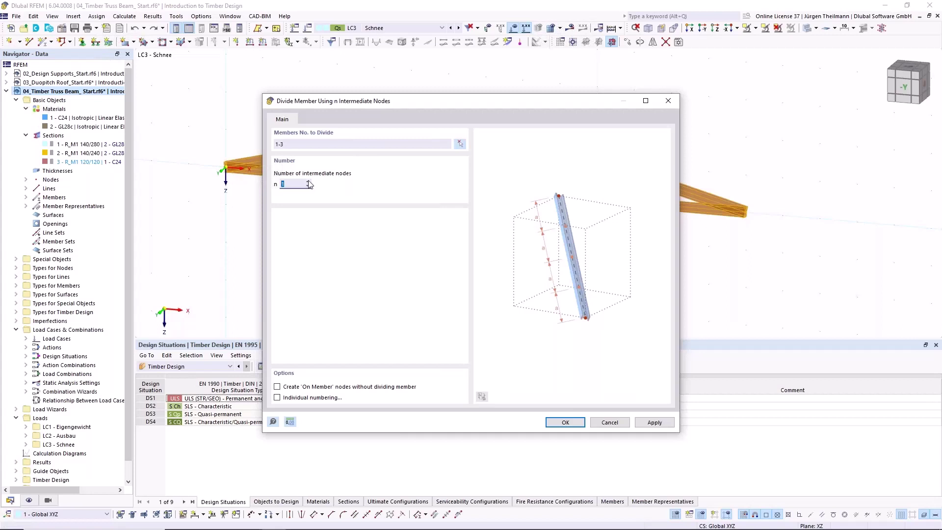
{"action": "left_click", "coordinate": [278, 387]}
{"action": "left_click", "coordinate": [565, 422]}
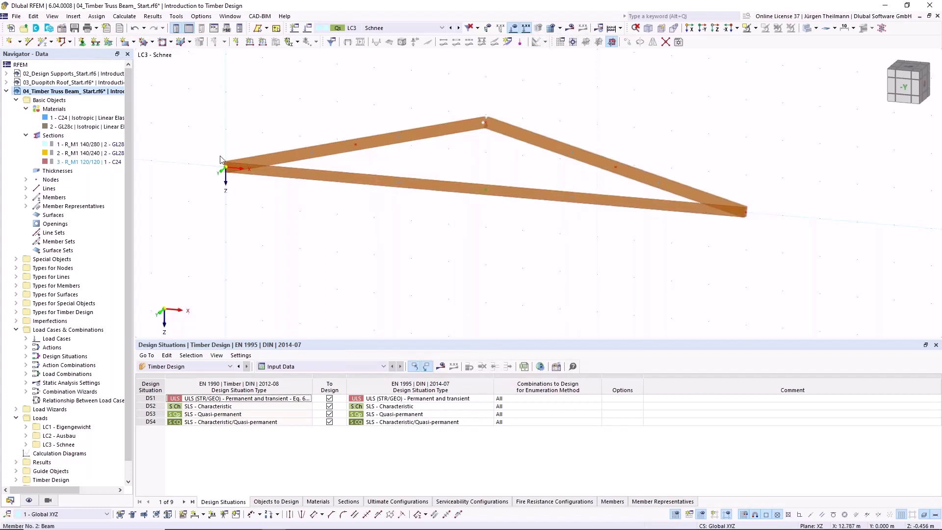
Step: Set up a new member for the webs as type Truss with uniform section R_M1 120/120 in C24
{"action": "left_click", "coordinate": [43, 42]}
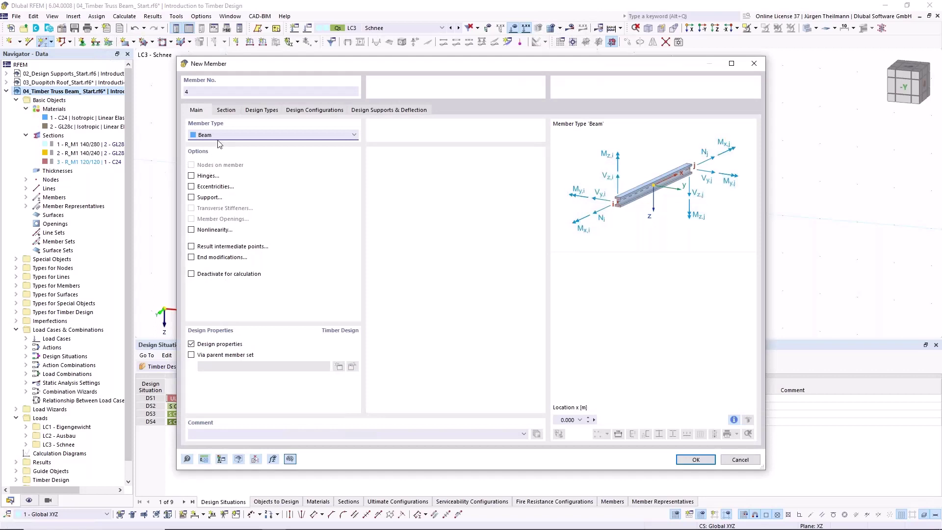
{"action": "left_click", "coordinate": [210, 135]}
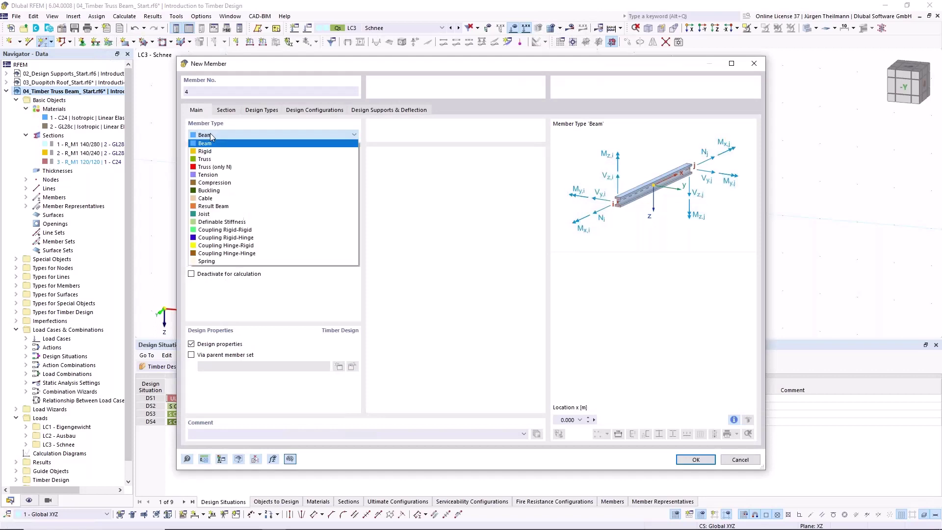
{"action": "left_click", "coordinate": [204, 167]}
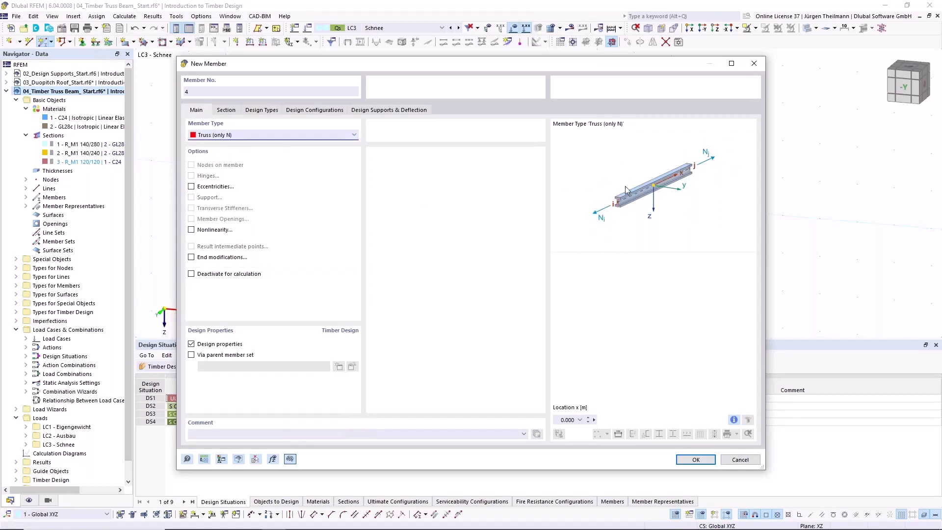
{"action": "left_click", "coordinate": [354, 137]}
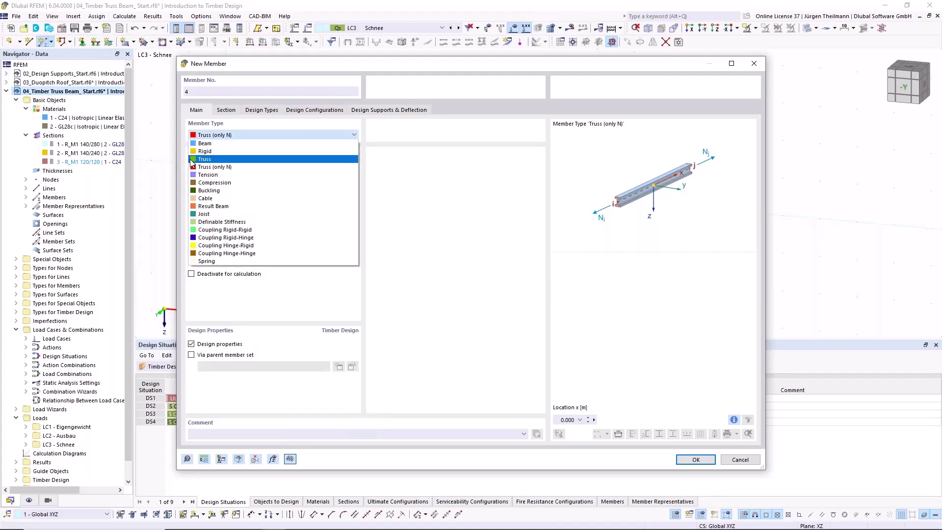
{"action": "left_click", "coordinate": [191, 160]}
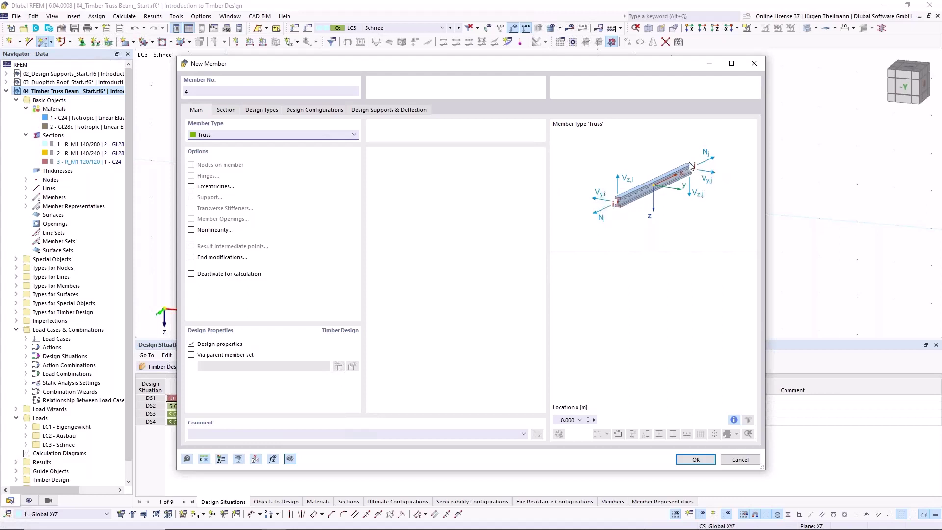
{"action": "left_click", "coordinate": [222, 110]}
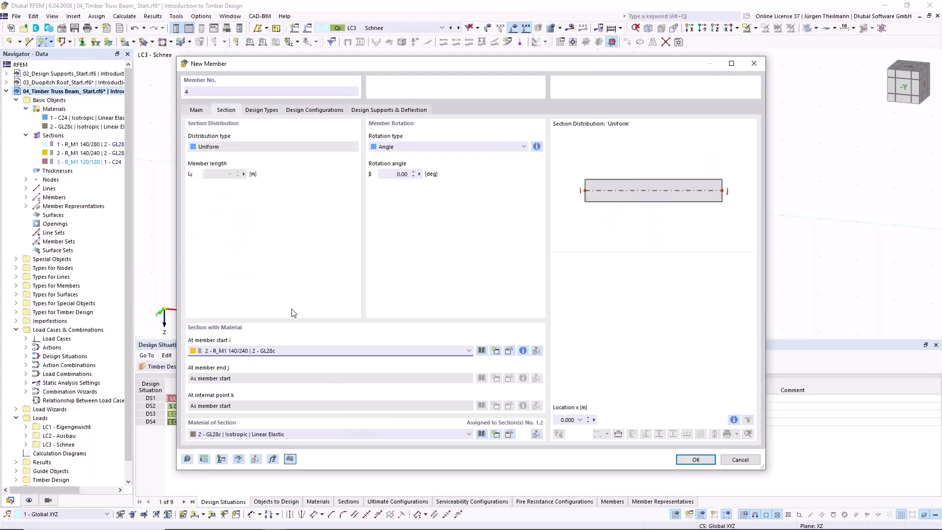
{"action": "left_click", "coordinate": [291, 352]}
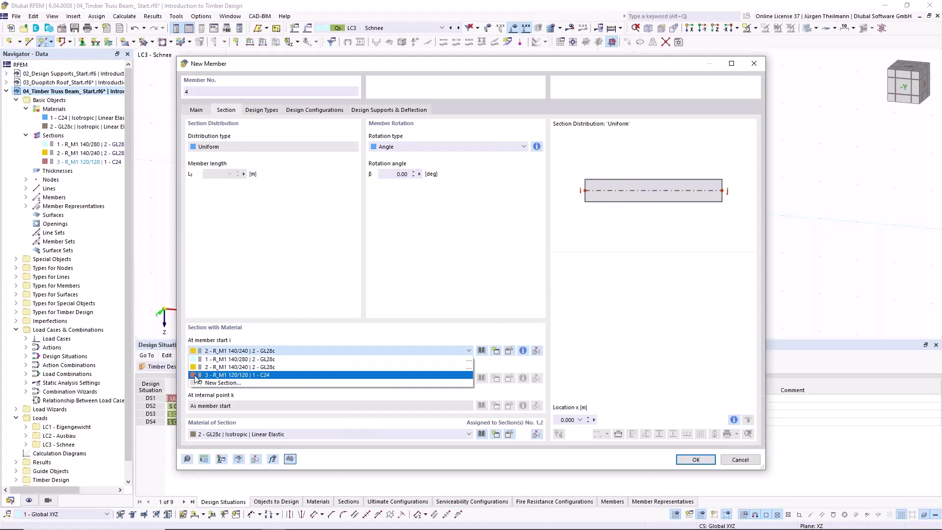
{"action": "left_click", "coordinate": [195, 375]}
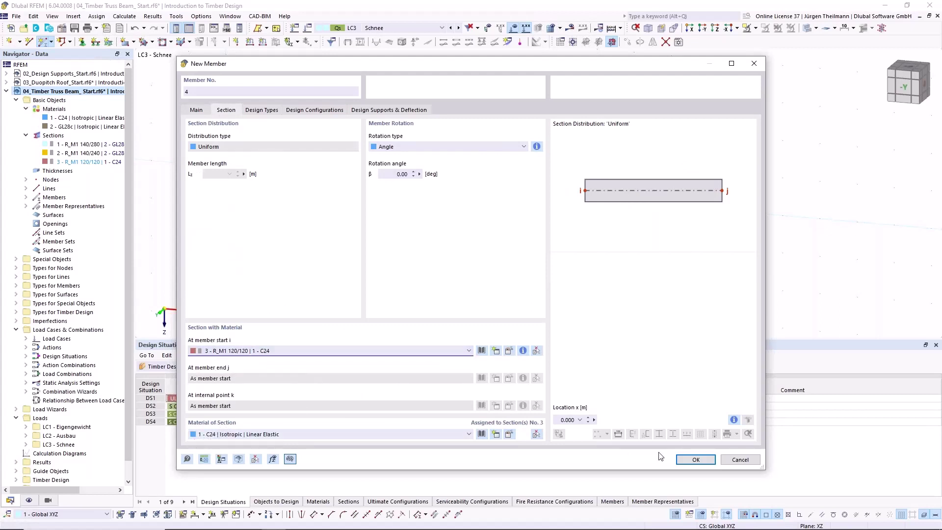
{"action": "left_click", "coordinate": [689, 460]}
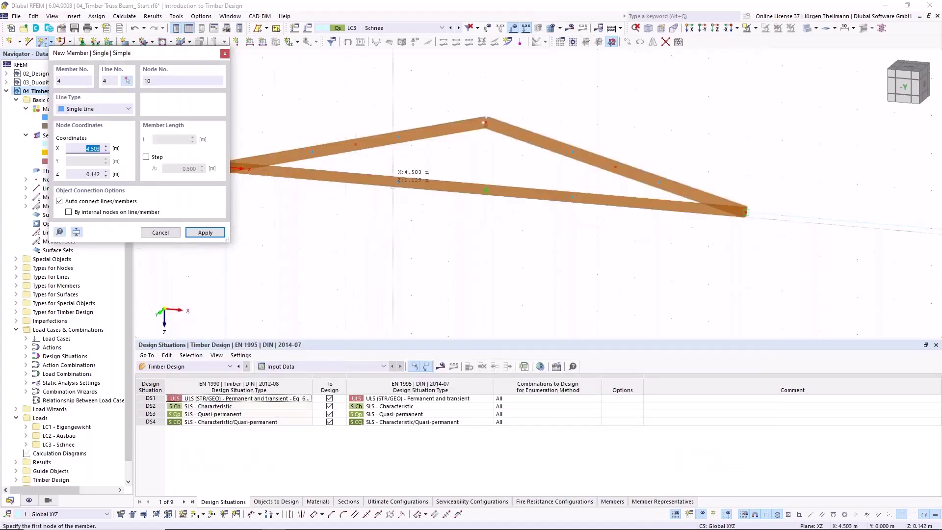
Step: Draw the left web members from the bottom chord node at X 4.667 m to both left top chord nodes and the ridge
{"action": "left_click", "coordinate": [357, 164]}
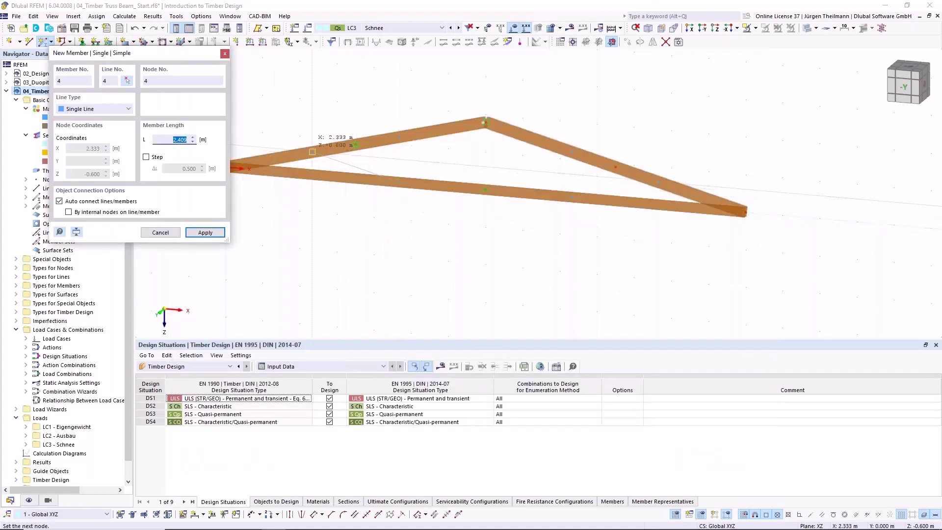
{"action": "left_click", "coordinate": [312, 152]}
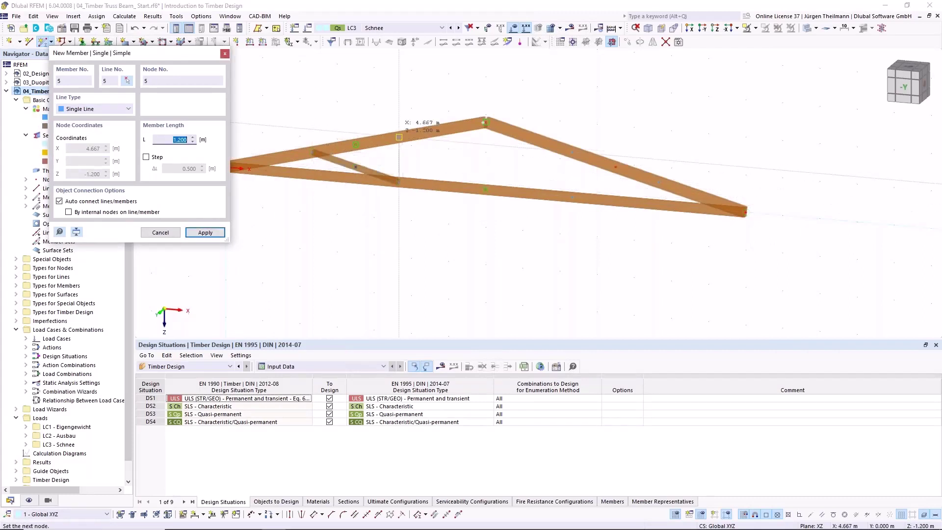
{"action": "left_click", "coordinate": [399, 141]}
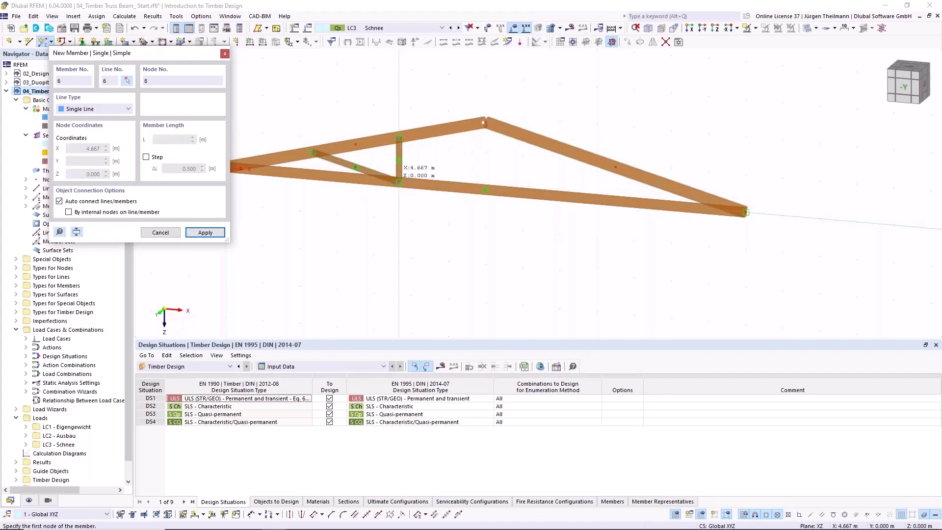
{"action": "left_click", "coordinate": [400, 177]}
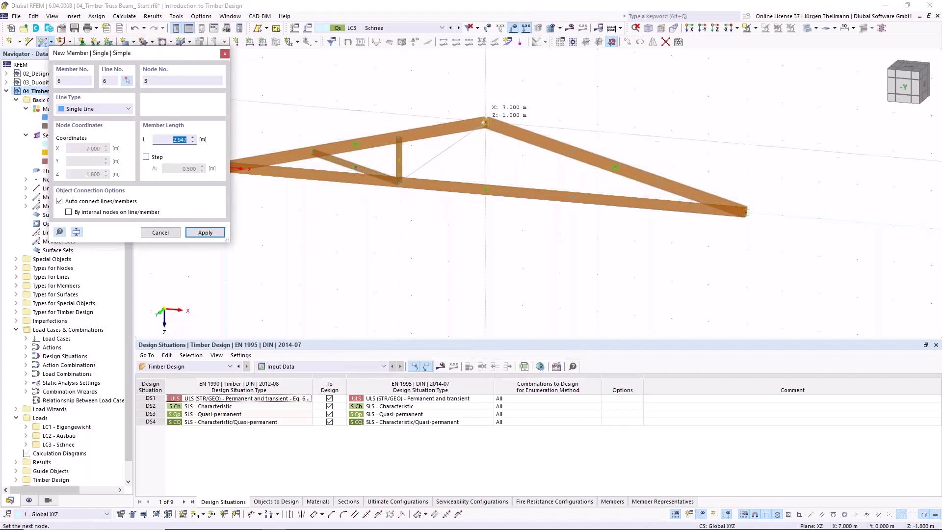
{"action": "left_click", "coordinate": [485, 121]}
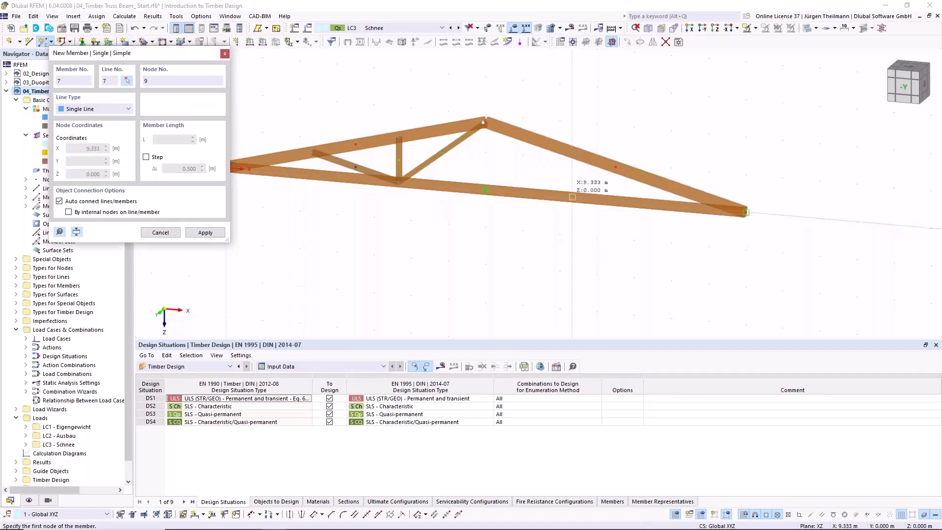
Step: Draw the right web members from the bottom chord node at X 9.333 m to the ridge and both right top chord nodes
{"action": "left_click", "coordinate": [573, 197]}
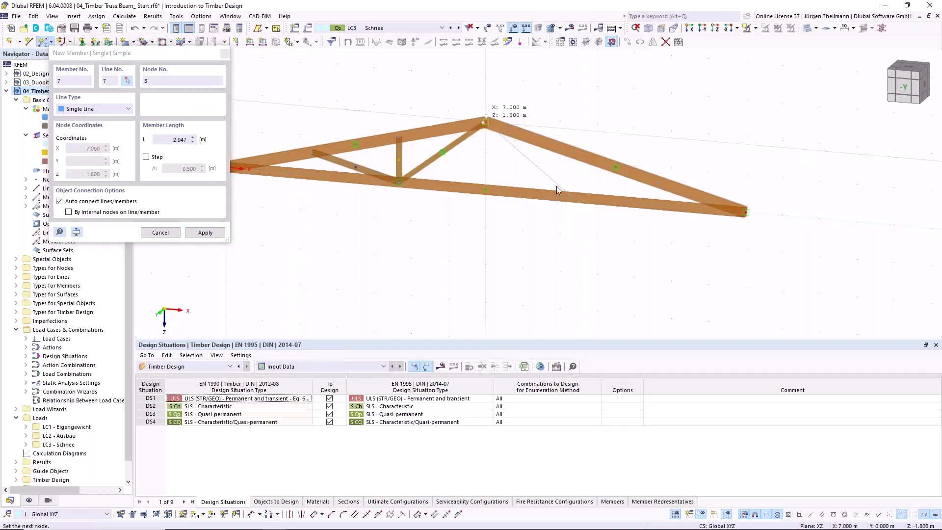
{"action": "left_click", "coordinate": [485, 121]}
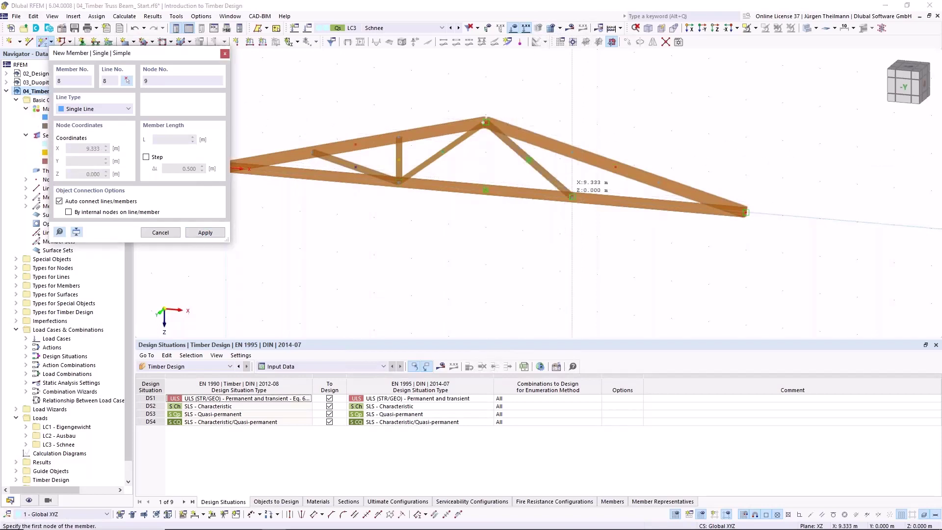
{"action": "left_click", "coordinate": [572, 197]}
{"action": "left_click", "coordinate": [572, 155]}
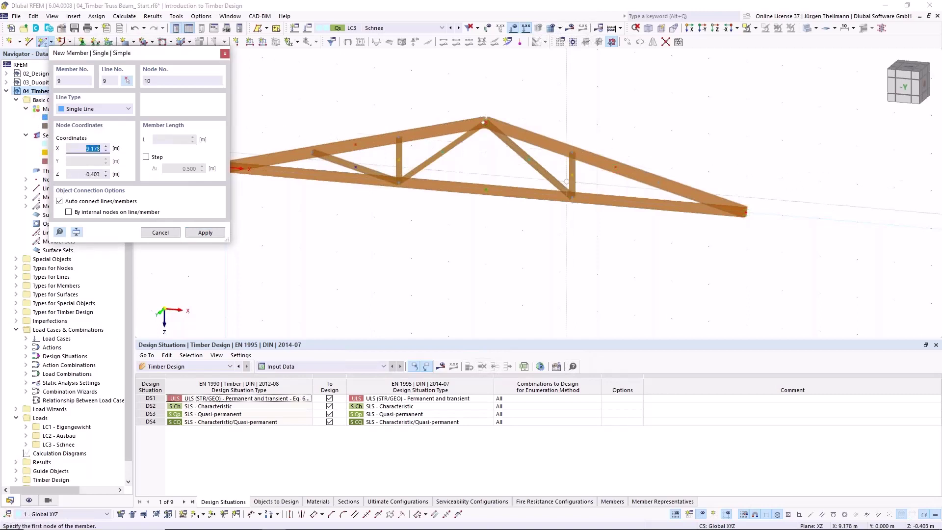
{"action": "left_click", "coordinate": [572, 197]}
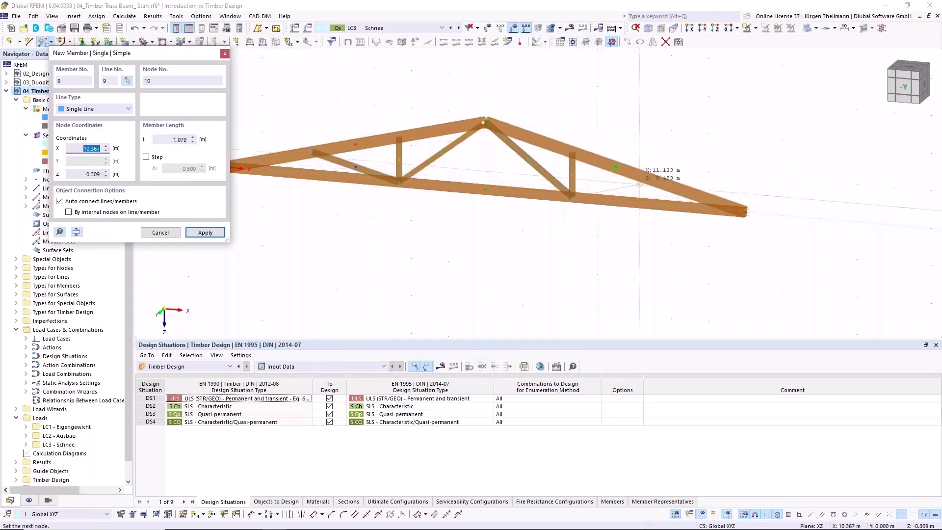
{"action": "left_click", "coordinate": [658, 182]}
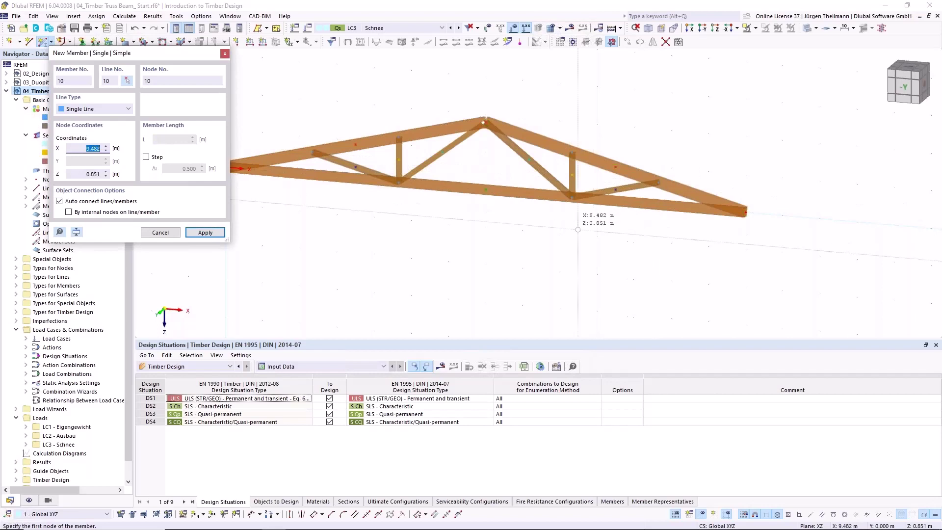
{"action": "key", "text": "Escape"}
Step: Assign the hinged nodal support (Gelenkig) to node 1 at the truss's left end
{"action": "middle_click_drag", "start_coordinate": [509, 223], "coordinate": [517, 187]}
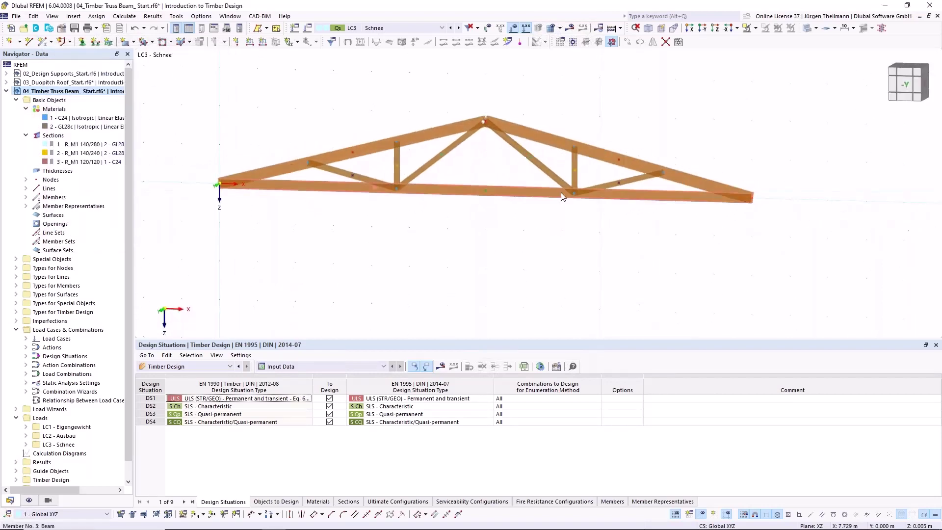
{"action": "middle_click_drag", "start_coordinate": [532, 229], "coordinate": [524, 248]}
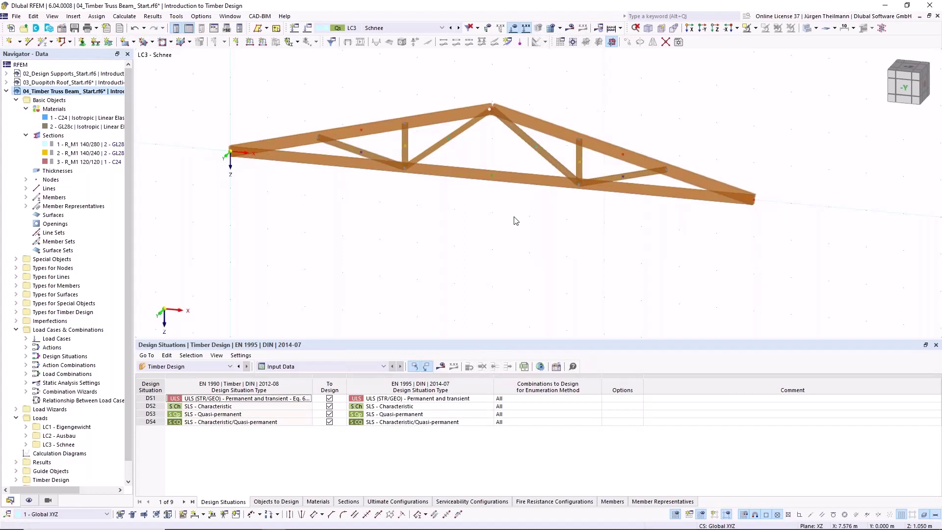
{"action": "middle_click_drag", "start_coordinate": [517, 236], "coordinate": [529, 275]}
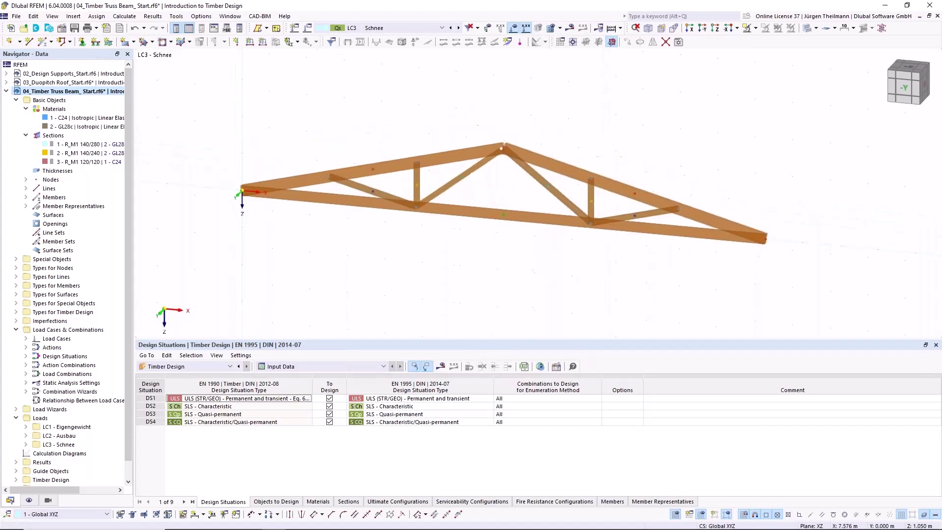
{"action": "left_click", "coordinate": [82, 42]}
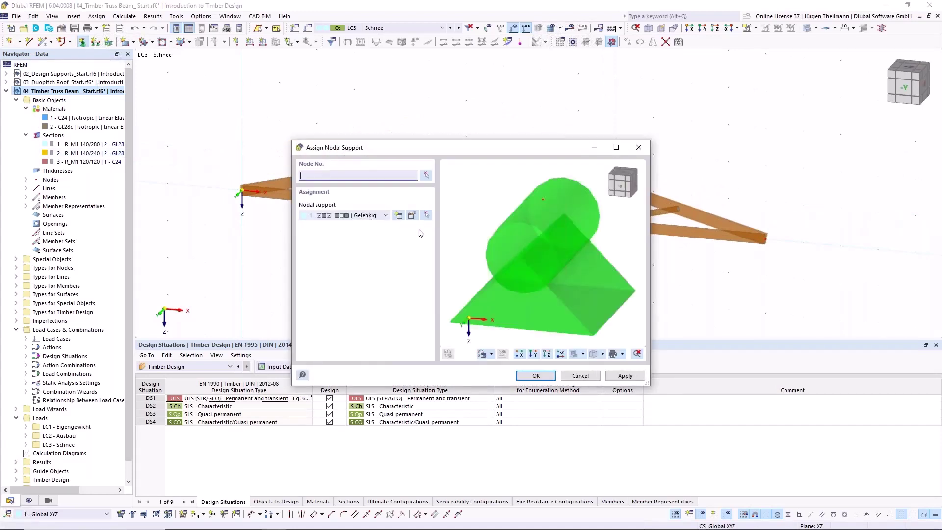
{"action": "left_click", "coordinate": [426, 175]}
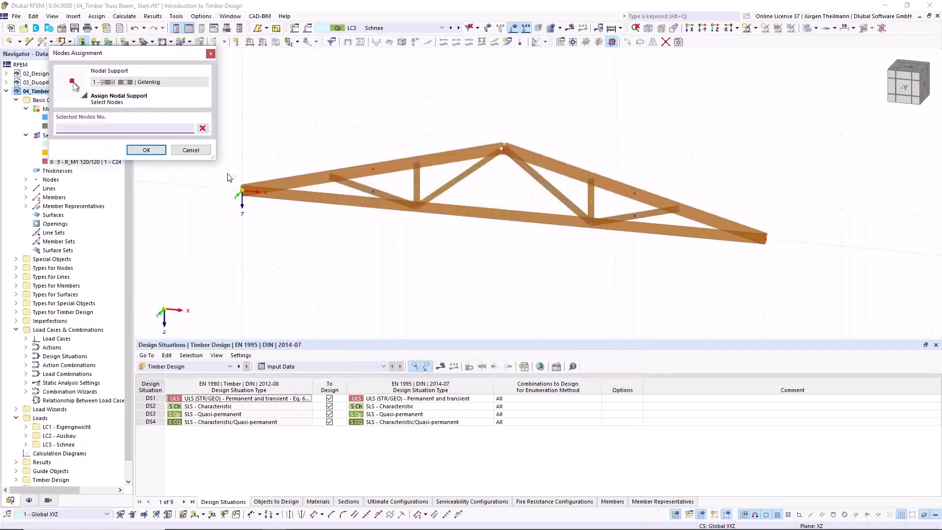
{"action": "left_click_drag", "start_coordinate": [227, 173], "coordinate": [275, 242]}
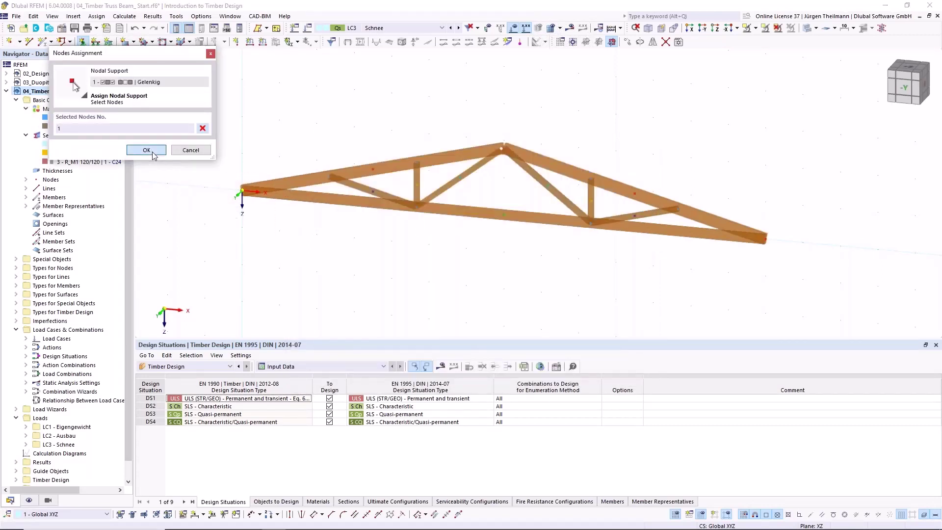
{"action": "left_click", "coordinate": [146, 149]}
{"action": "left_click", "coordinate": [620, 376]}
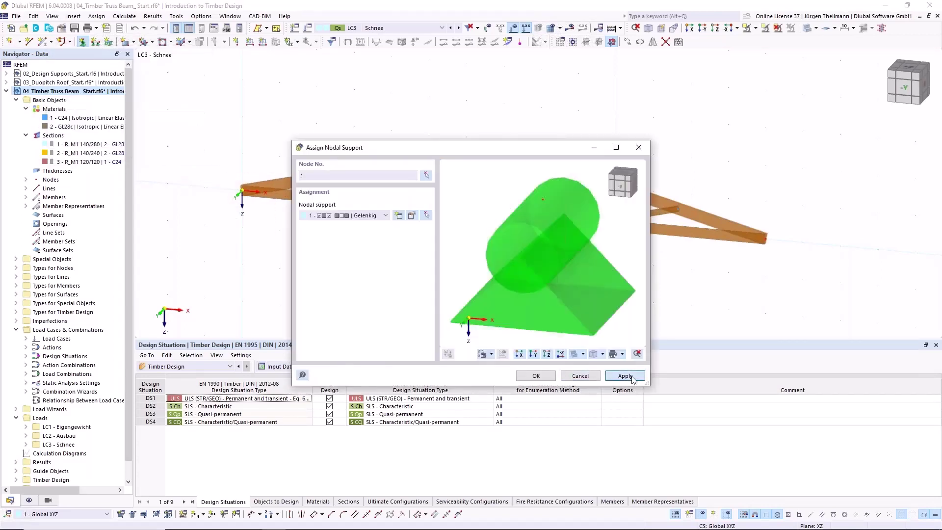
Step: Assign the nodal support Verschieblich in X' to node 2 at the truss's right end
{"action": "left_click", "coordinate": [386, 216]}
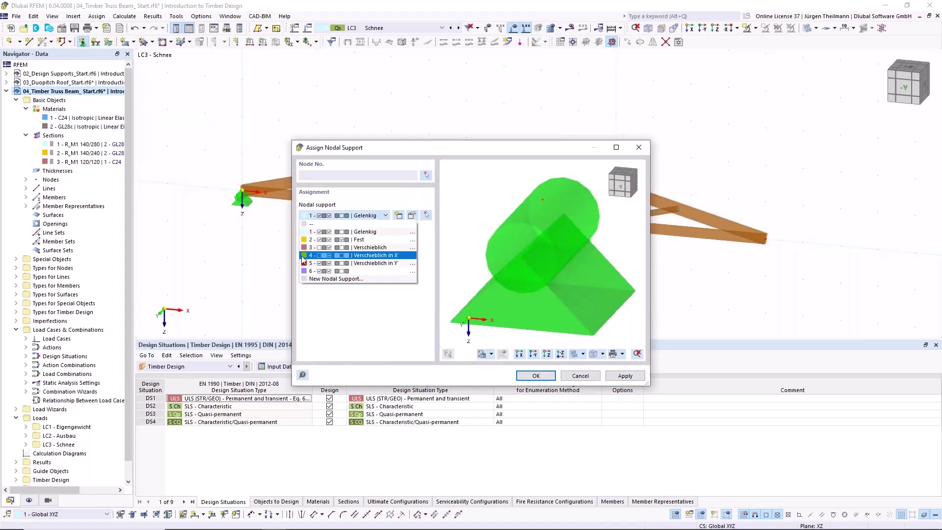
{"action": "left_click", "coordinate": [368, 257]}
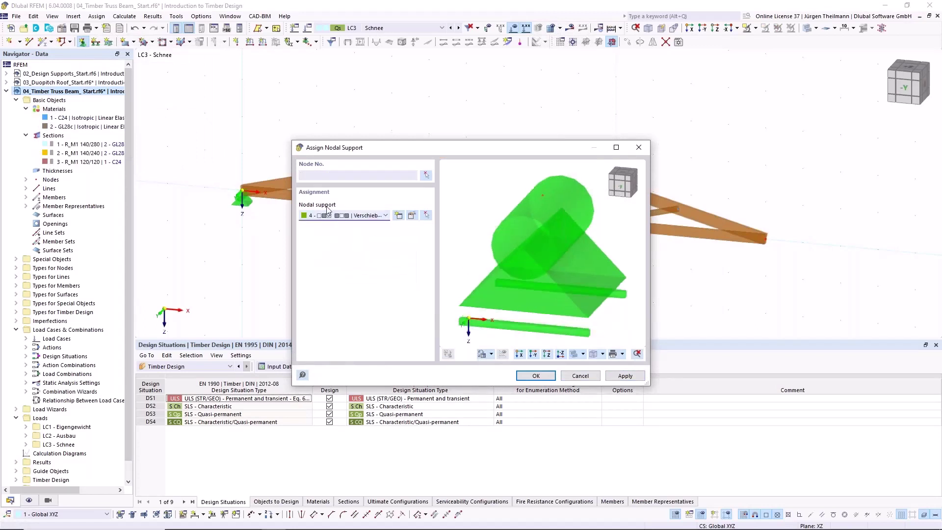
{"action": "left_click", "coordinate": [426, 175]}
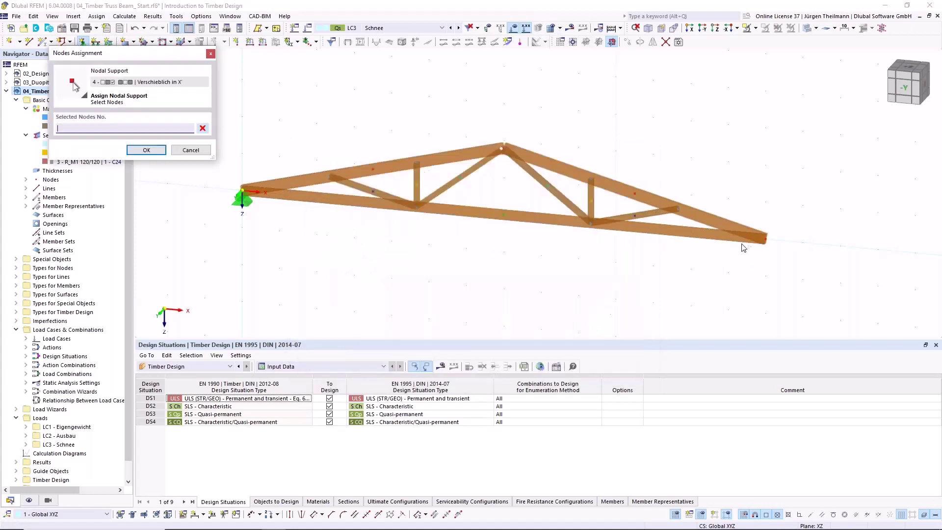
{"action": "left_click_drag", "start_coordinate": [734, 200], "coordinate": [820, 278]}
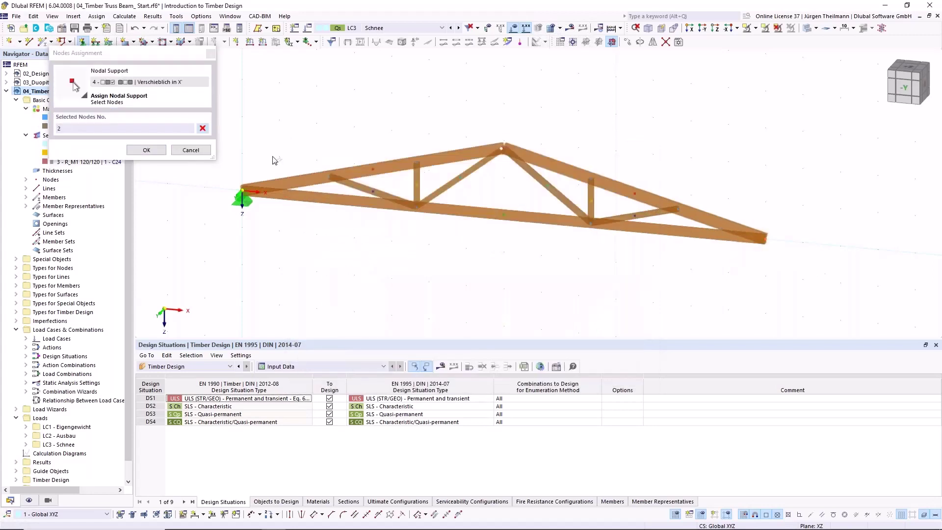
{"action": "left_click", "coordinate": [146, 150]}
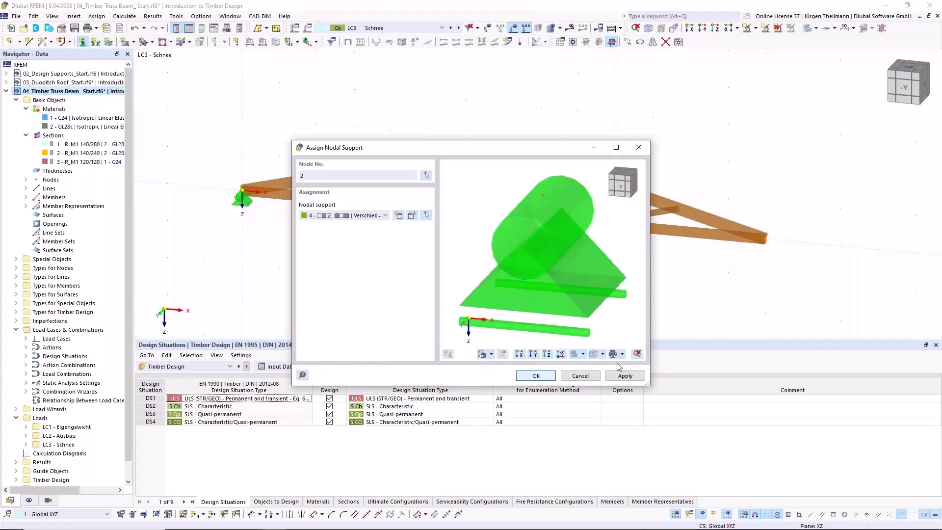
{"action": "left_click", "coordinate": [536, 376]}
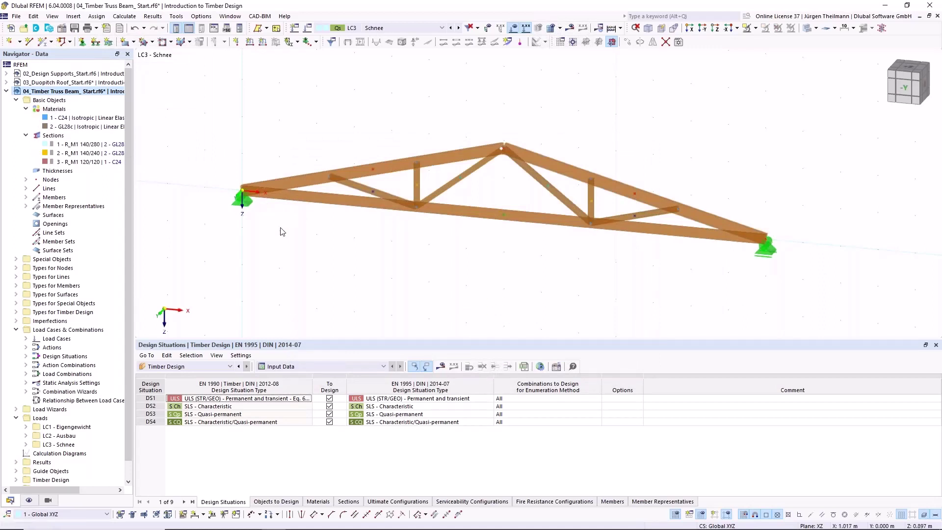
Step: Display load case LC1 - Eigengewicht and check its self-weight settings in the load case definition
{"action": "left_click", "coordinate": [433, 28]}
{"action": "left_click", "coordinate": [428, 38]}
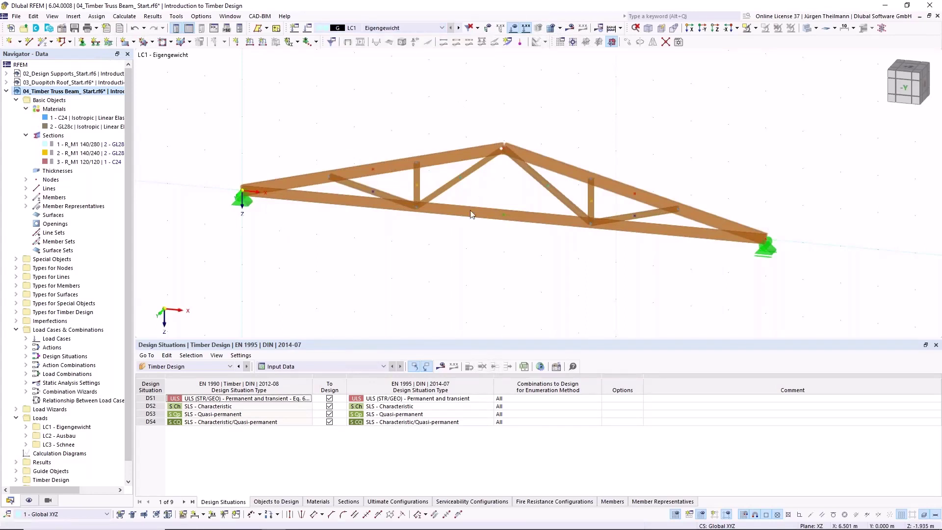
{"action": "scroll", "coordinate": [469, 216], "scroll_direction": "down", "scroll_amount": 1}
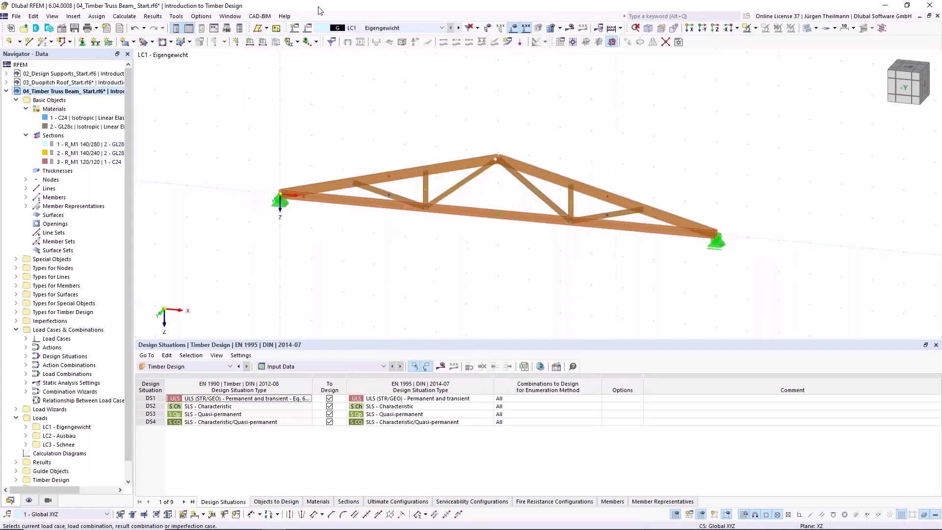
{"action": "left_click", "coordinate": [308, 29]}
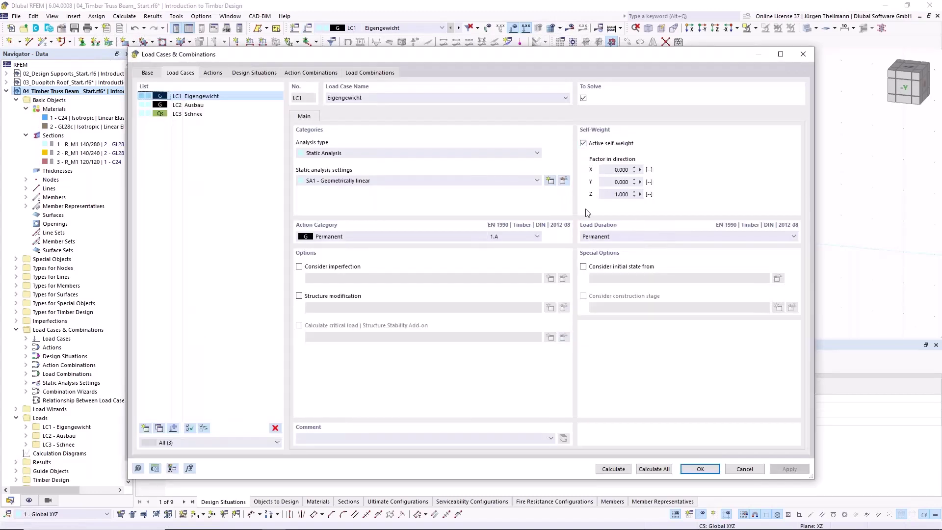
{"action": "left_click", "coordinate": [700, 469]}
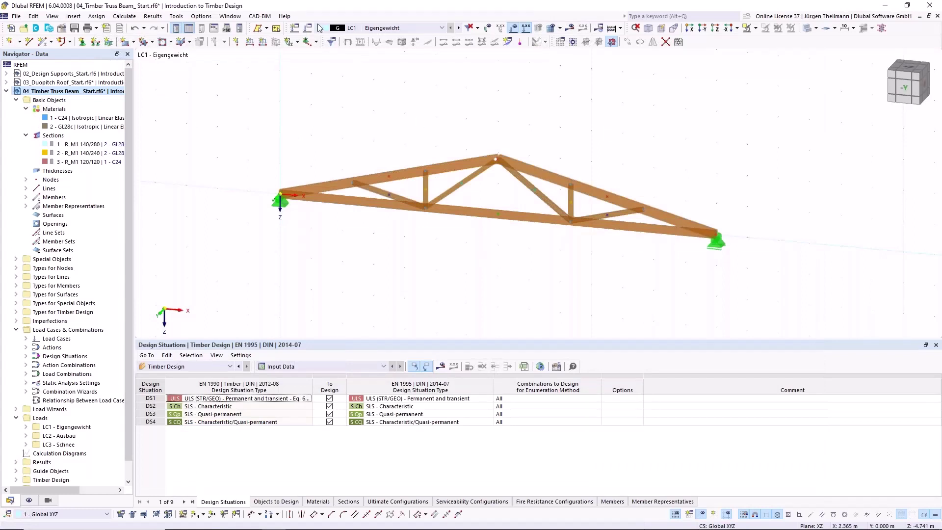
Step: Apply a uniform member load of 3 kN/m, global in Z on true length, to top chord members 1 and 2 in LC2 - Ausbau
{"action": "left_click", "coordinate": [262, 42]}
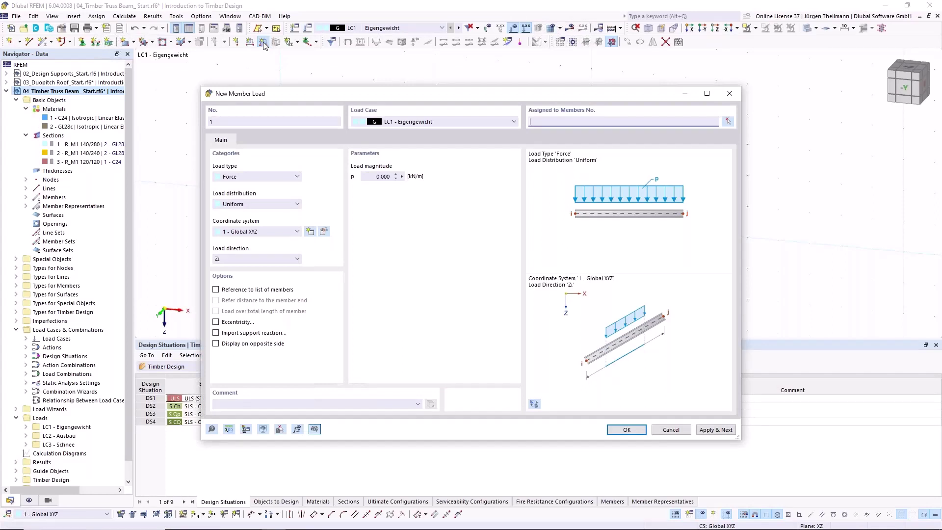
{"action": "left_click", "coordinate": [670, 429]}
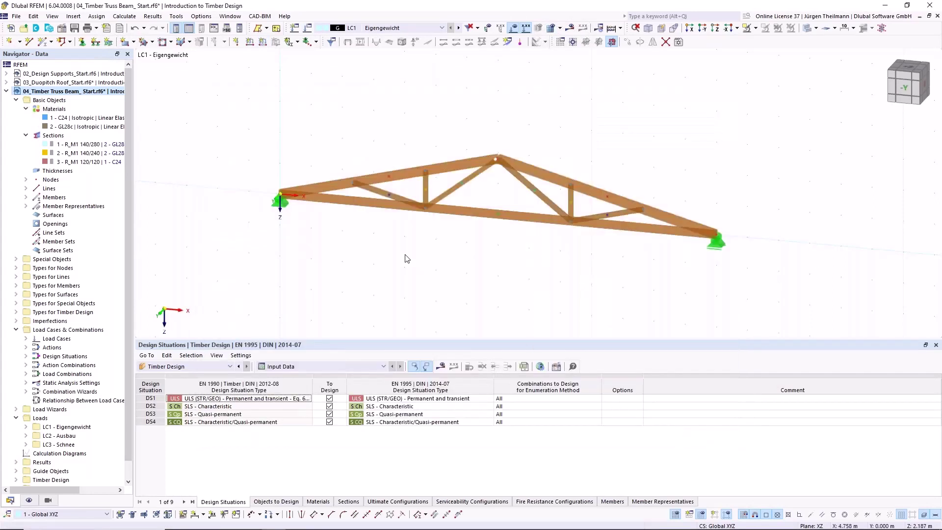
{"action": "left_click", "coordinate": [391, 180]}
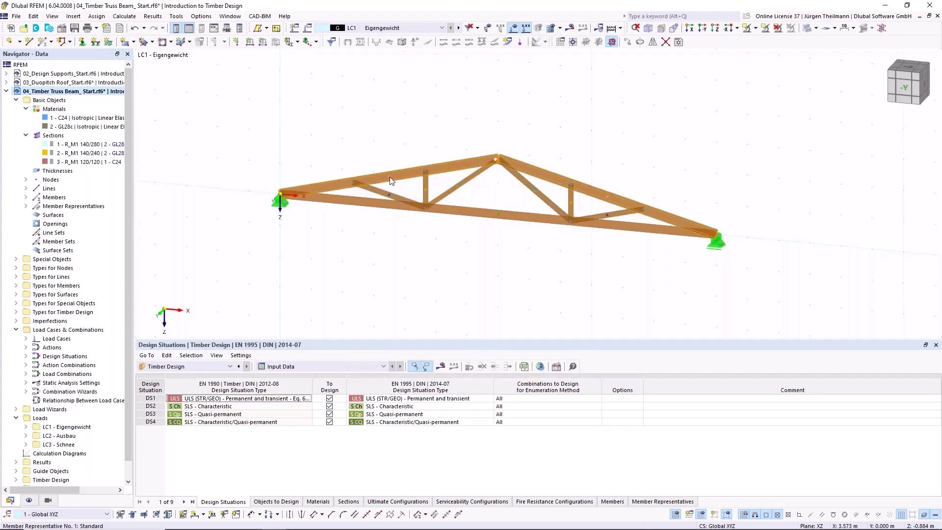
{"action": "scroll", "coordinate": [390, 176], "scroll_direction": "up", "scroll_amount": 1}
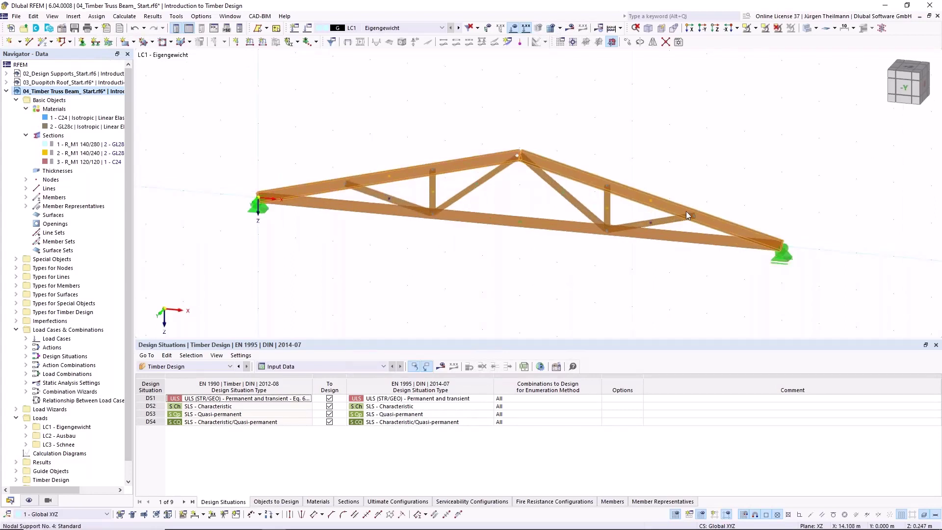
{"action": "left_click", "coordinate": [263, 42]}
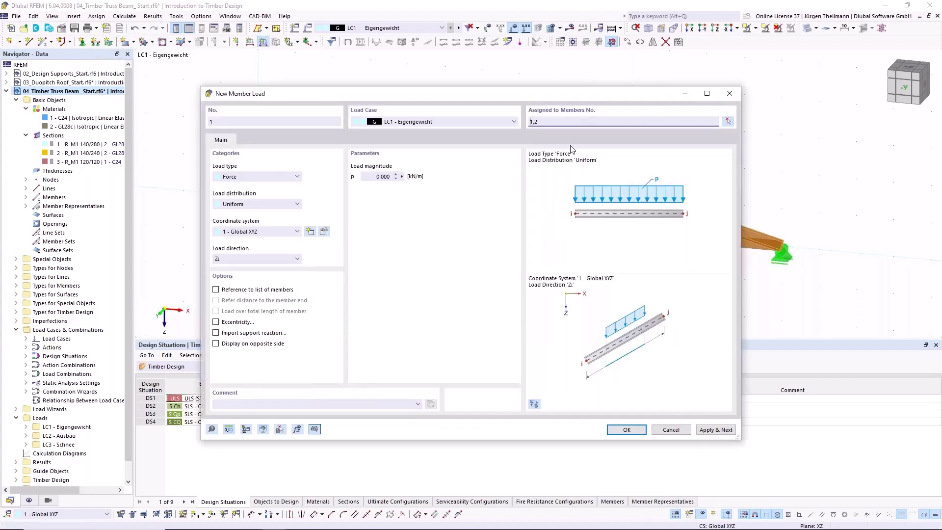
{"action": "left_click", "coordinate": [515, 122]}
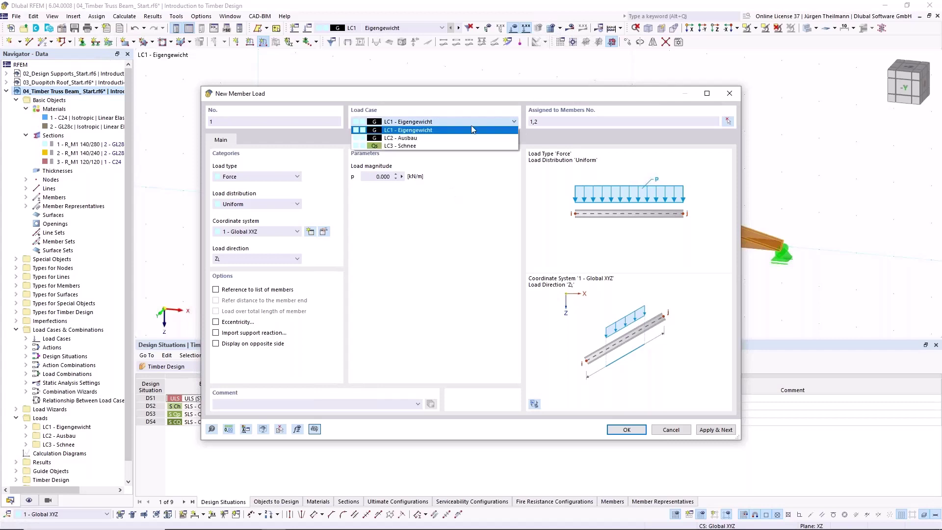
{"action": "left_click", "coordinate": [439, 138]}
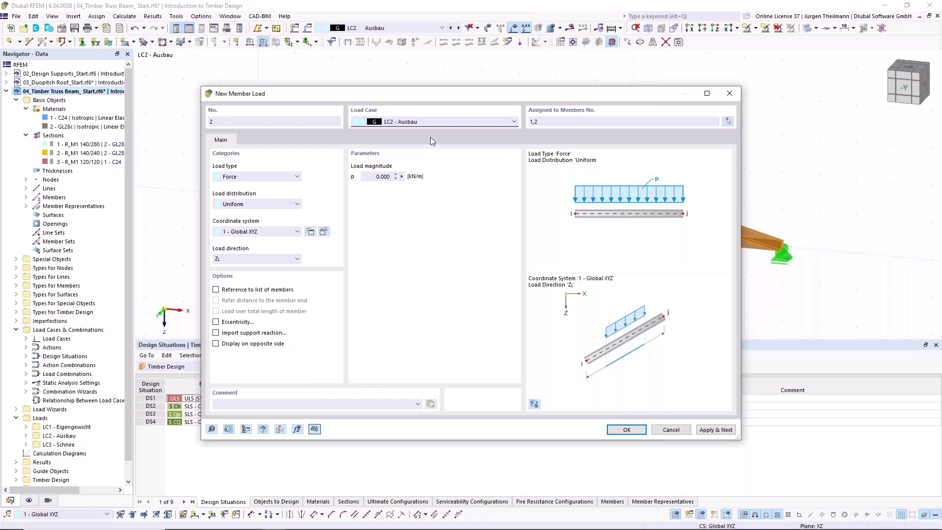
{"action": "left_click", "coordinate": [376, 175]}
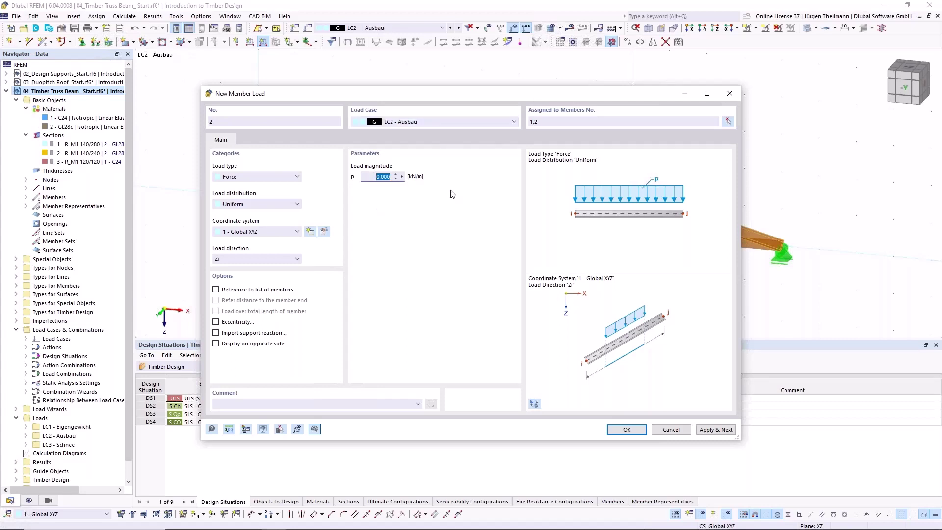
{"action": "type", "text": "3"}
{"action": "left_click", "coordinate": [260, 259]}
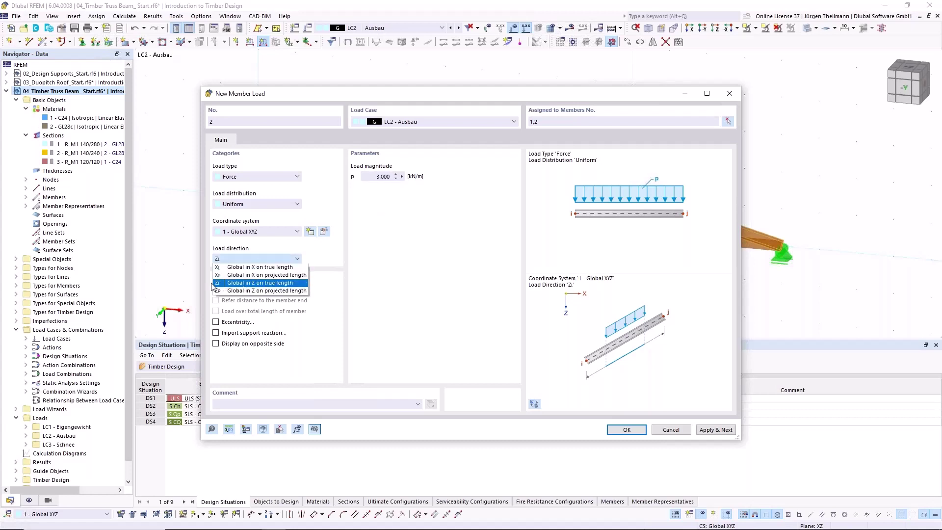
{"action": "left_click", "coordinate": [288, 286]}
{"action": "left_click", "coordinate": [734, 430]}
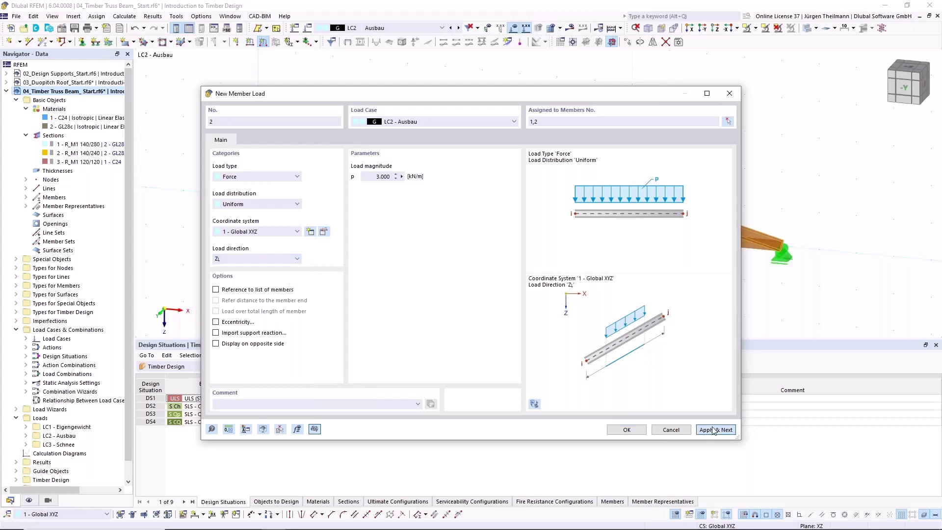
Step: Apply a uniform snow load of 3.5 kN/m, global in Z on projected length, to top chord members 1 and 2 in LC3 - Schnee
{"action": "left_click", "coordinate": [514, 121]}
{"action": "left_click", "coordinate": [458, 145]}
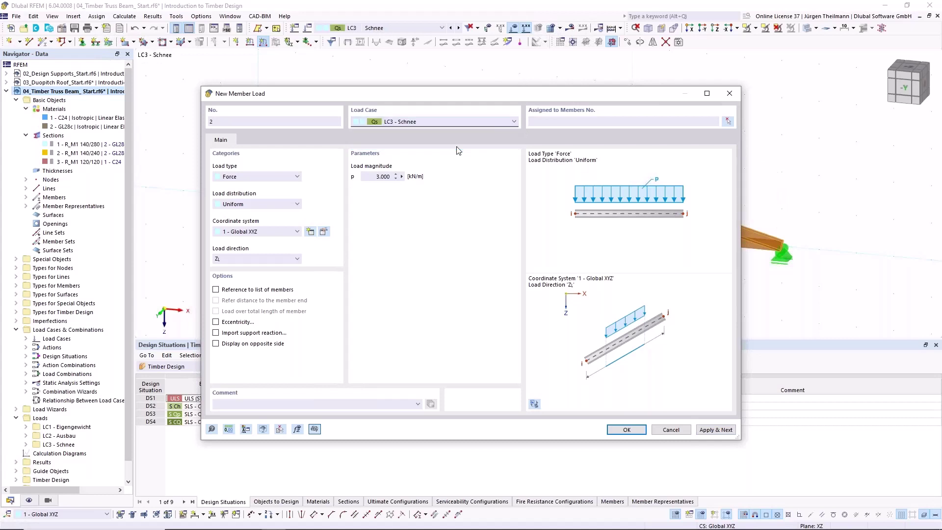
{"action": "left_click", "coordinate": [728, 122]}
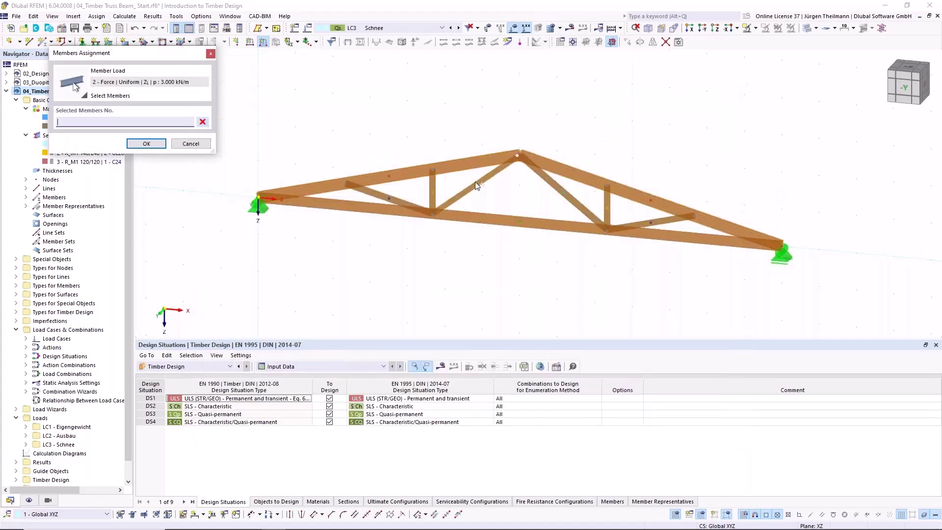
{"action": "left_click", "coordinate": [389, 176]}
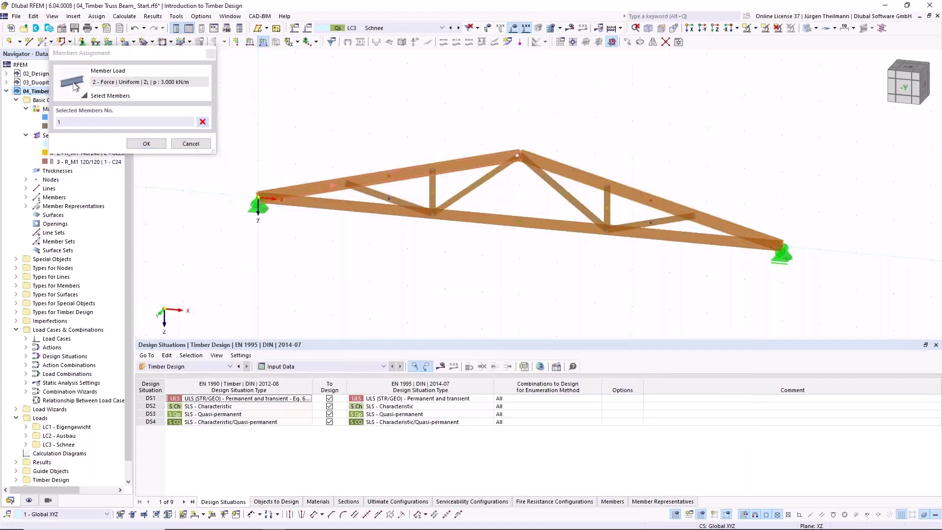
{"action": "left_click", "coordinate": [570, 176]}
{"action": "left_click", "coordinate": [146, 144]}
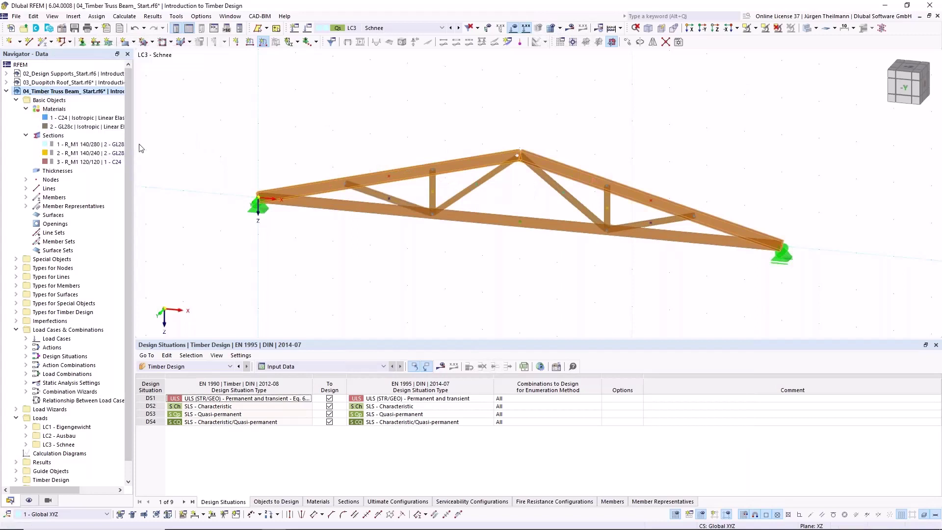
{"action": "double_click", "coordinate": [375, 176]}
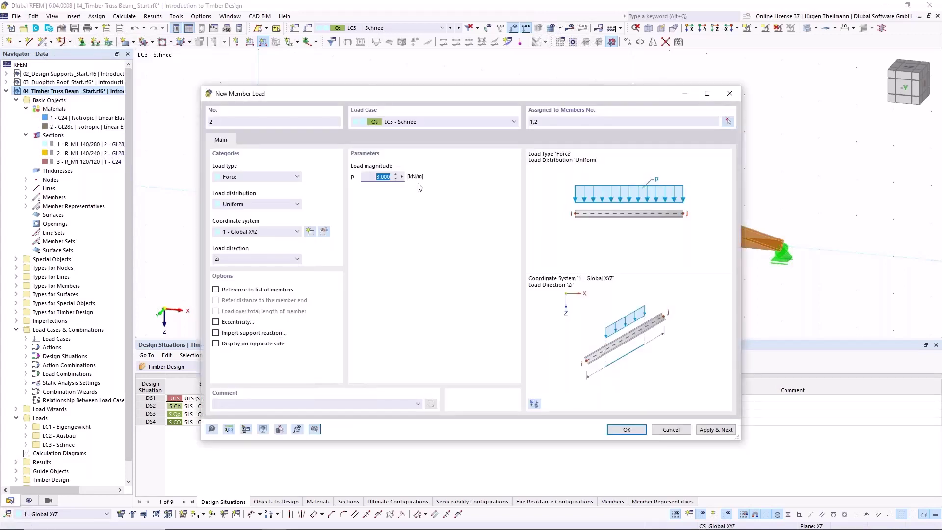
{"action": "type", "text": "3,5"}
{"action": "left_click", "coordinate": [265, 259]}
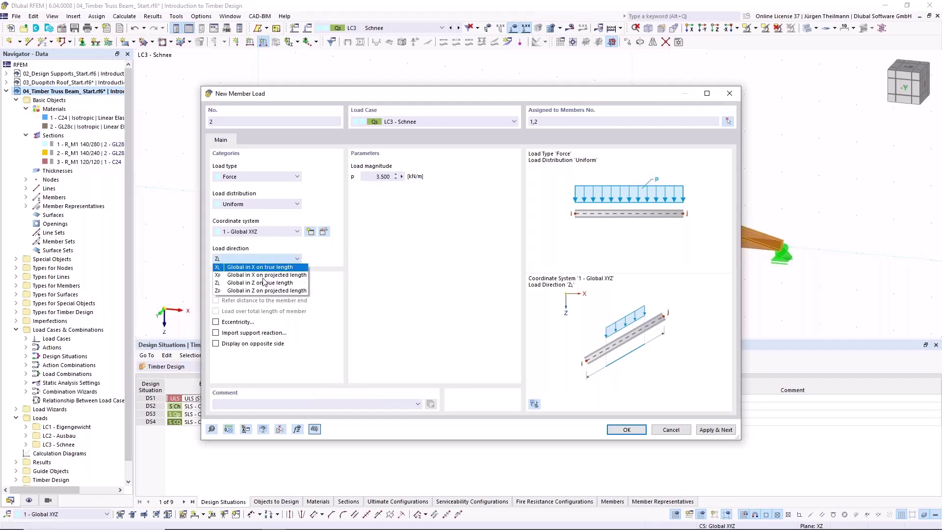
{"action": "left_click", "coordinate": [268, 294]}
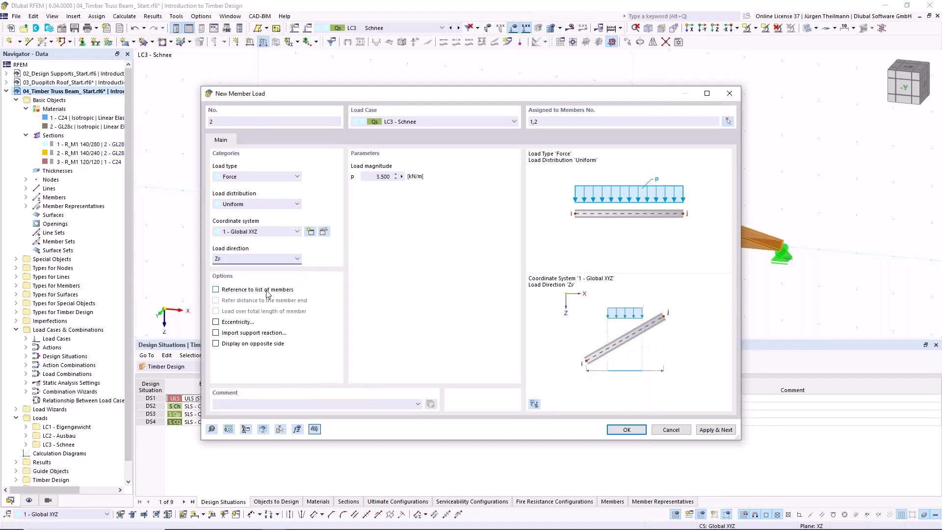
{"action": "left_click", "coordinate": [625, 430]}
{"action": "left_click", "coordinate": [511, 288]}
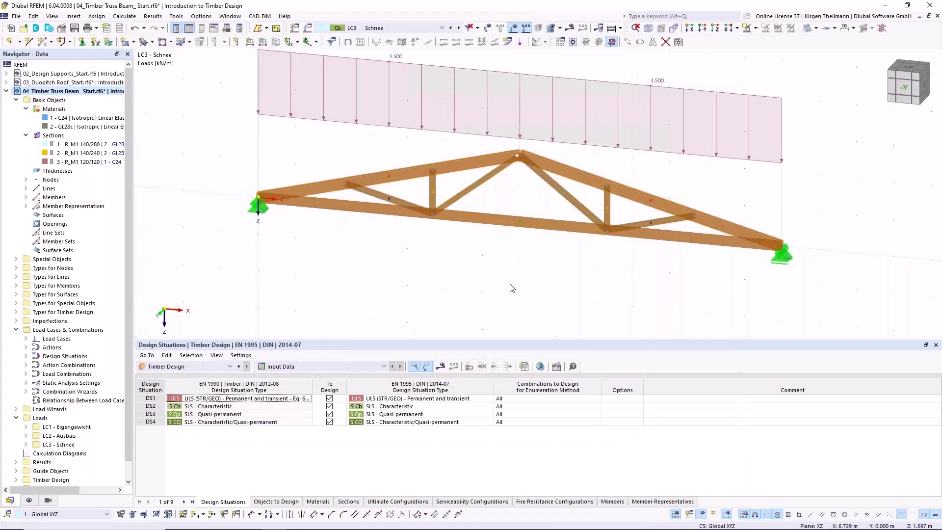
Step: Run the Timber Design calculation for the truss
{"action": "scroll", "coordinate": [512, 288], "scroll_direction": "down", "scroll_amount": 3}
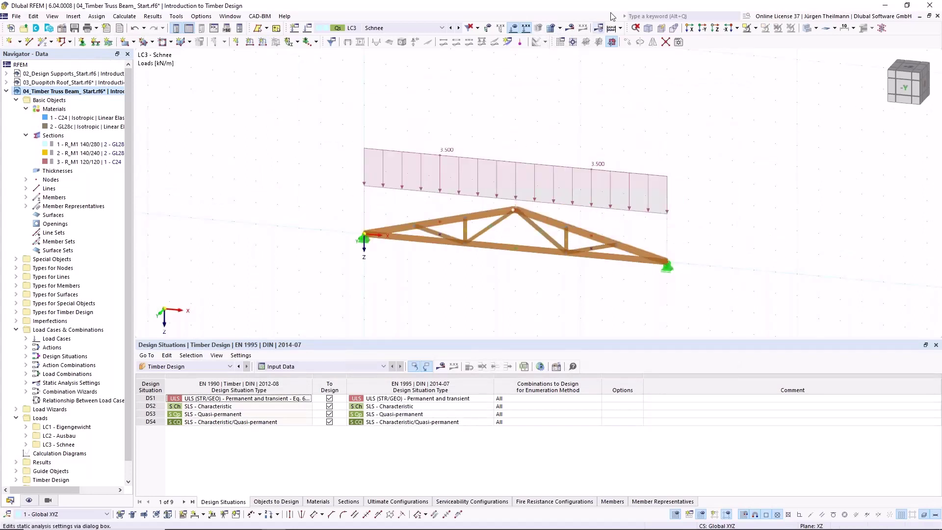
{"action": "left_click", "coordinate": [620, 28]}
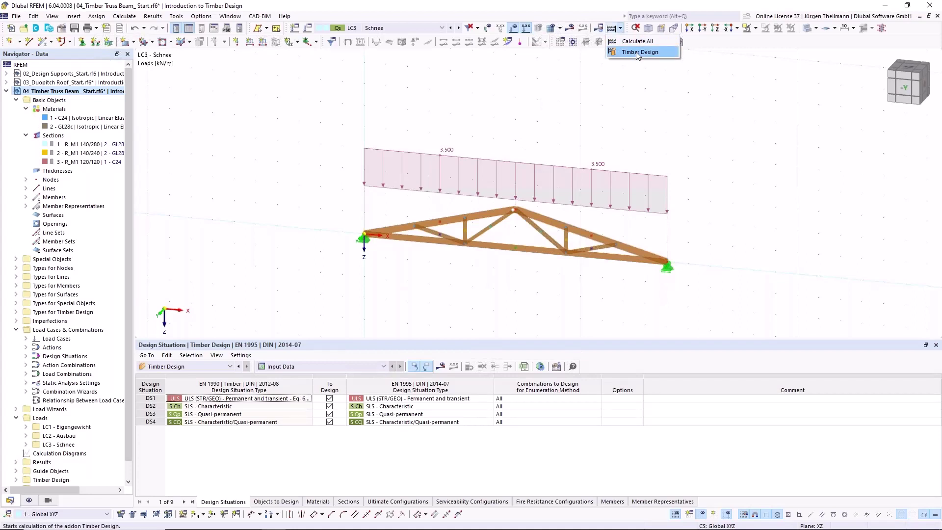
{"action": "left_click", "coordinate": [637, 52]}
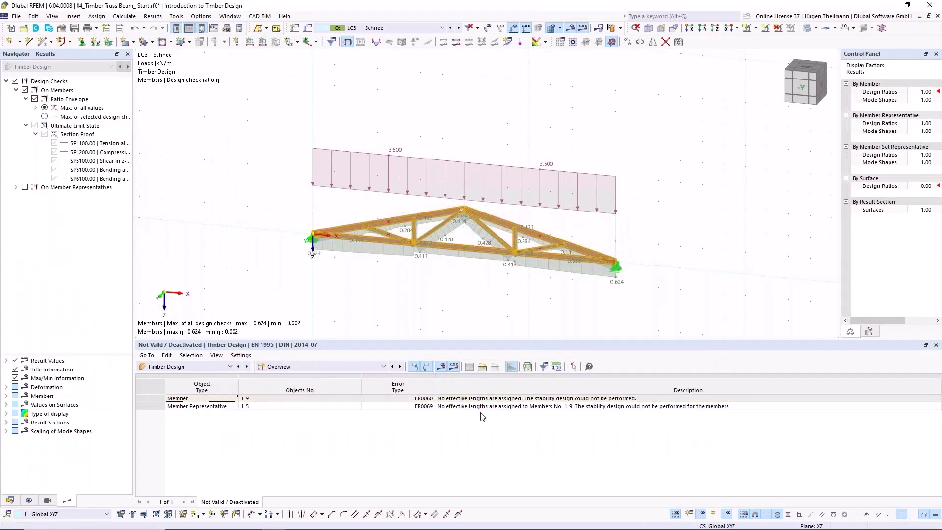
Step: Review the design situations and objects to design in the Timber Design input data, and return to the results overview
{"action": "left_click", "coordinate": [383, 366]}
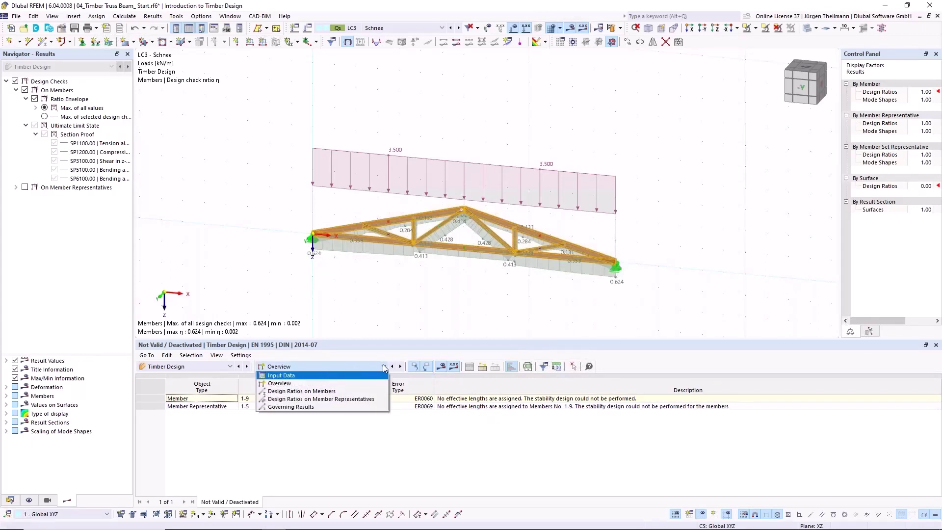
{"action": "left_click", "coordinate": [375, 376]}
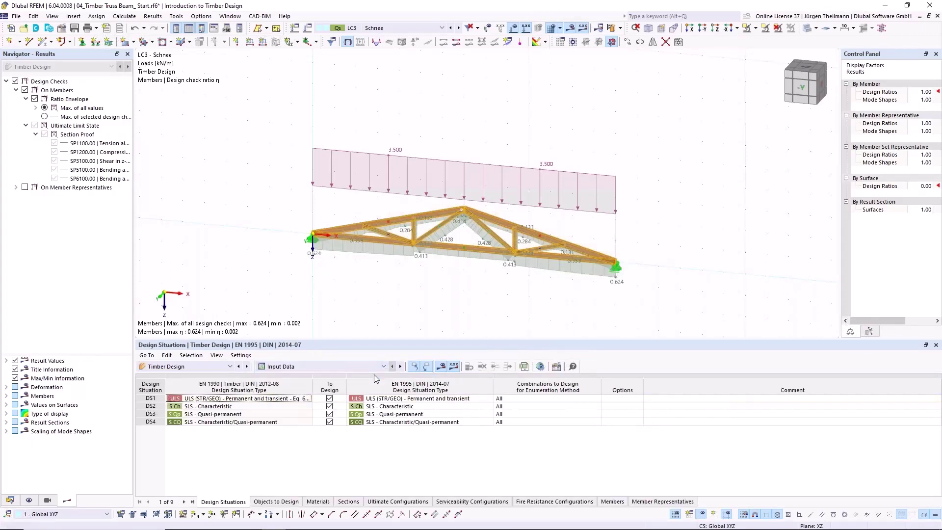
{"action": "left_click", "coordinate": [284, 501]}
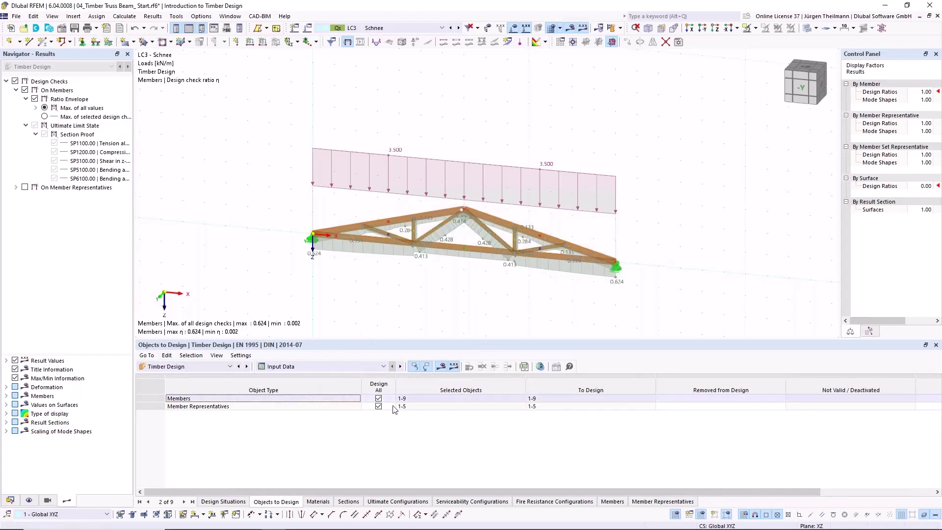
{"action": "left_click", "coordinate": [400, 366]}
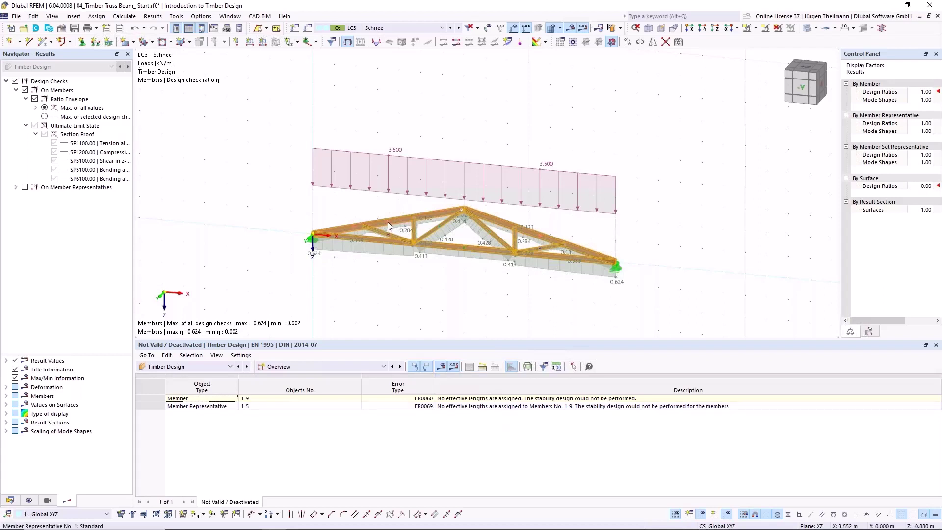
Step: Assign effective lengths 1 - Standard to top chord members 1 and 2 and open its nodal supports and effective lengths for editing
{"action": "scroll", "coordinate": [388, 222], "scroll_direction": "up", "scroll_amount": 3}
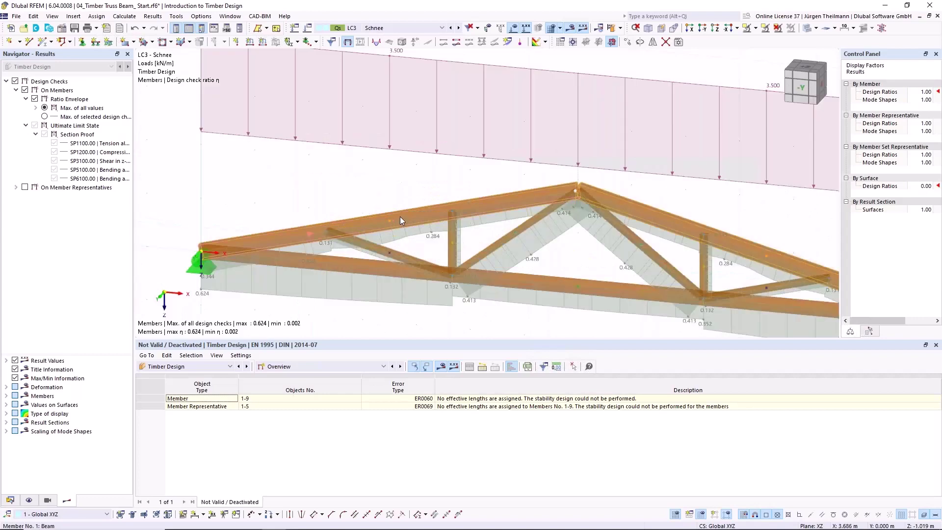
{"action": "double_click", "coordinate": [400, 218]}
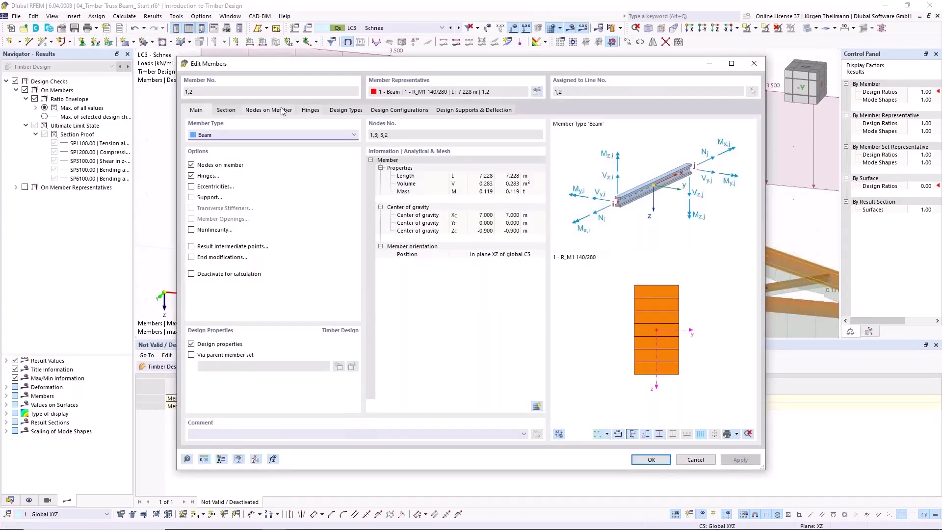
{"action": "left_click", "coordinate": [333, 108]}
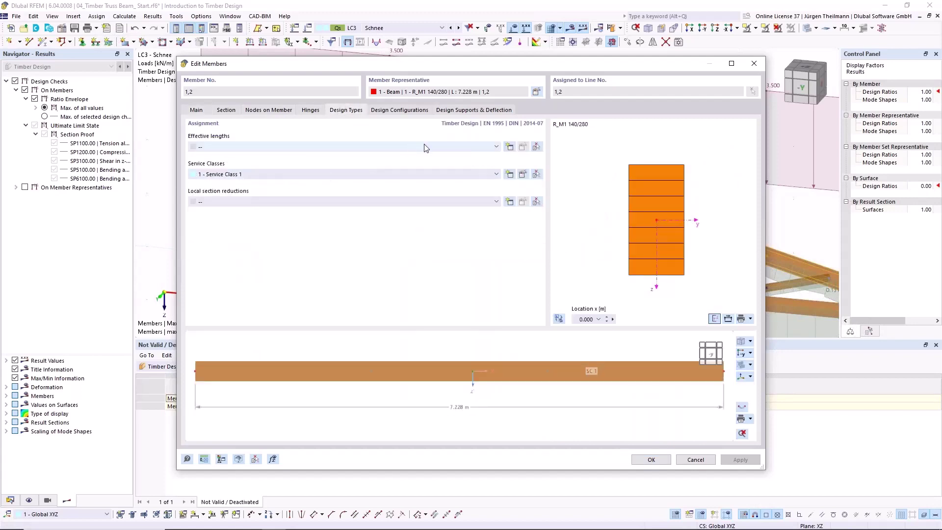
{"action": "left_click", "coordinate": [496, 147]}
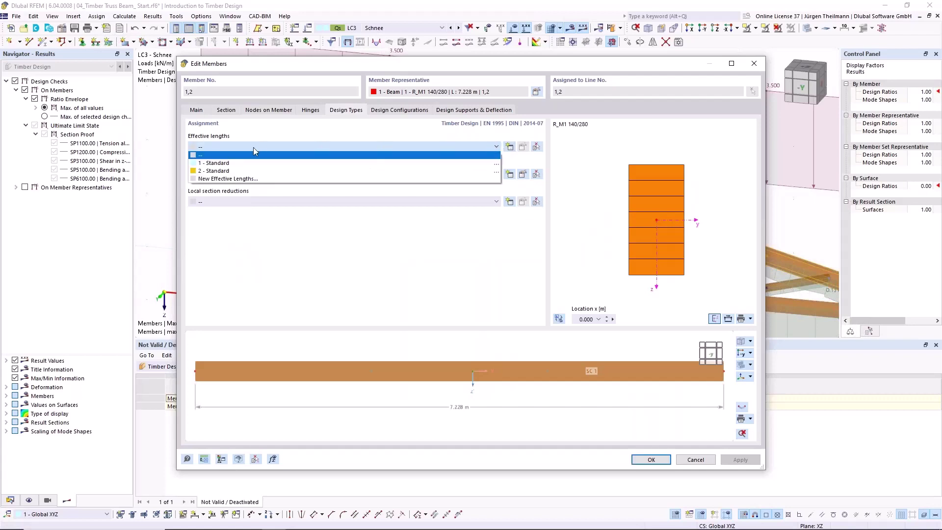
{"action": "left_click", "coordinate": [203, 164]}
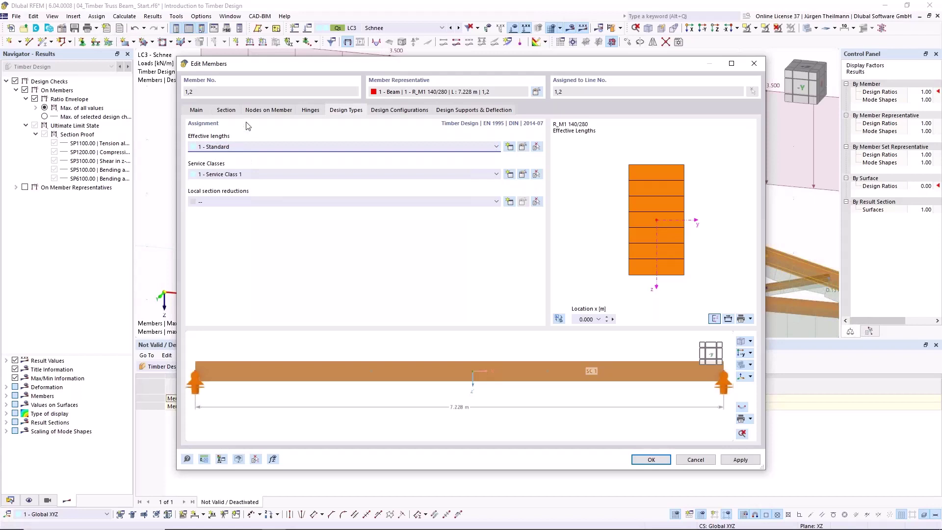
{"action": "left_click", "coordinate": [523, 147]}
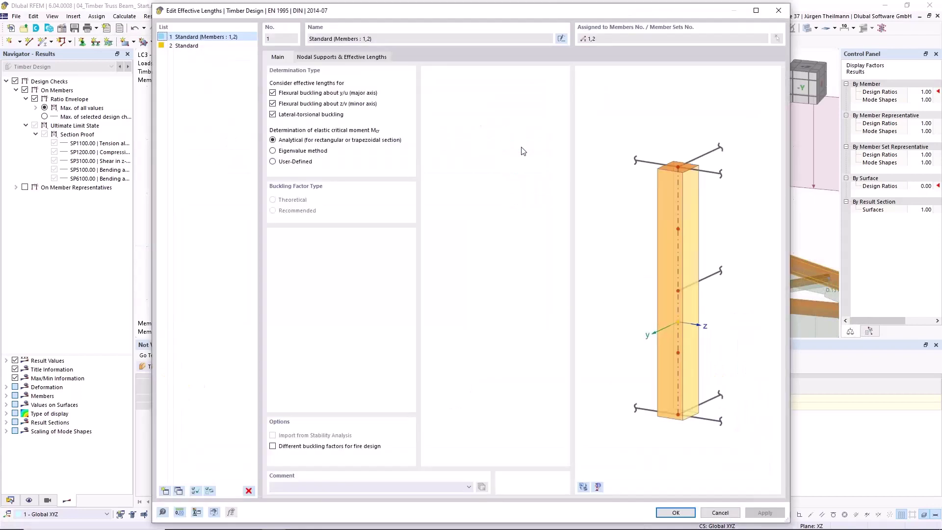
{"action": "left_click", "coordinate": [346, 59]}
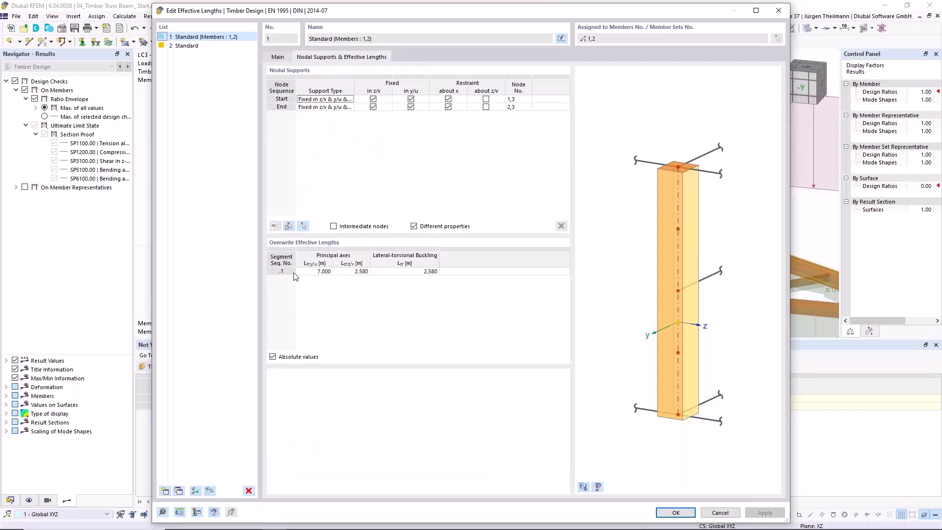
Step: Set the top chord's major-axis effective length to 7.228 m, picked as the distance from support node 1 to the ridge node
{"action": "left_click", "coordinate": [320, 272]}
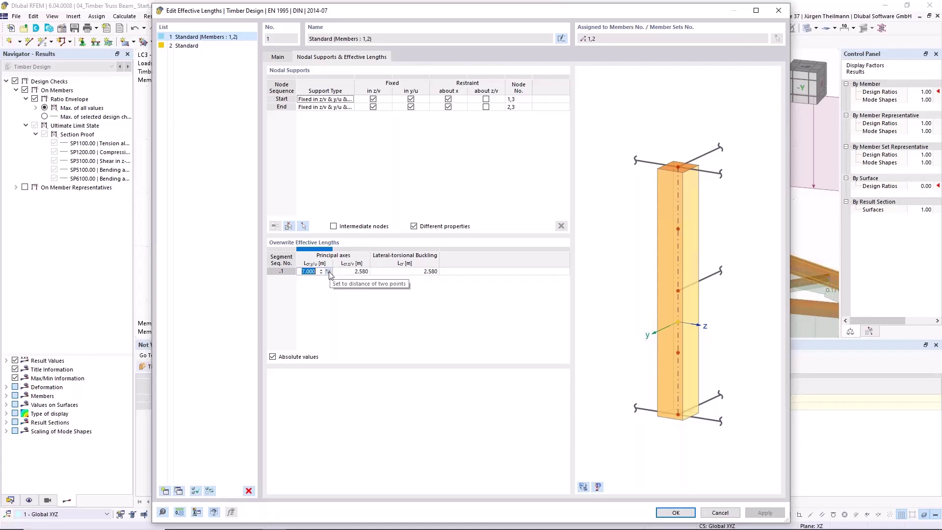
{"action": "left_click", "coordinate": [328, 271]}
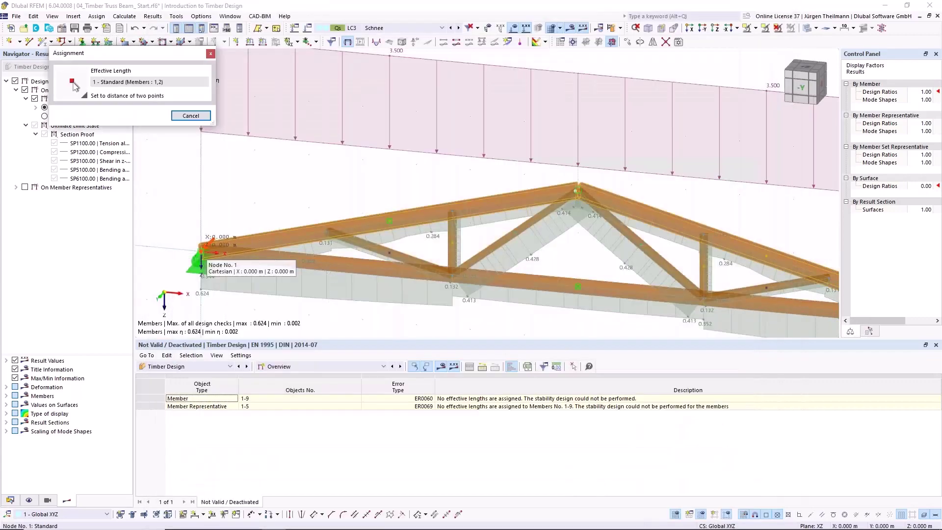
{"action": "left_click", "coordinate": [201, 253]}
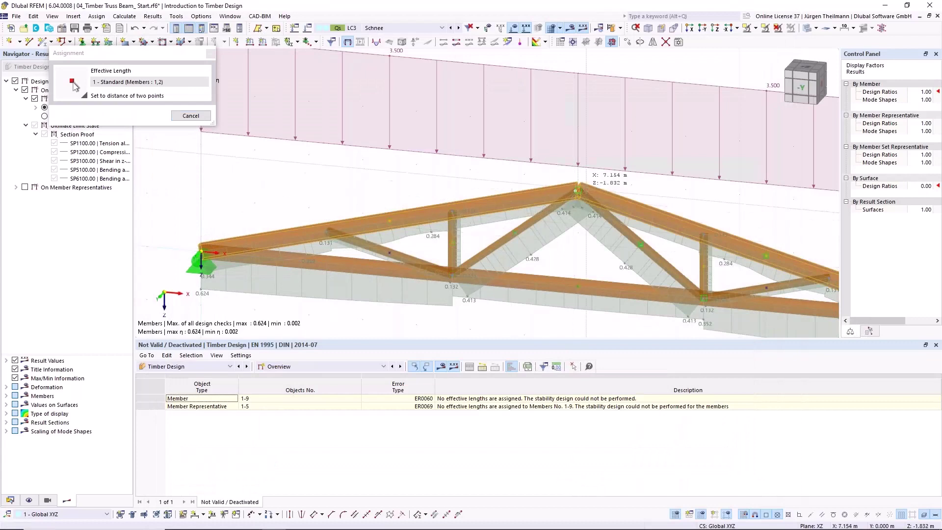
{"action": "left_click", "coordinate": [578, 190]}
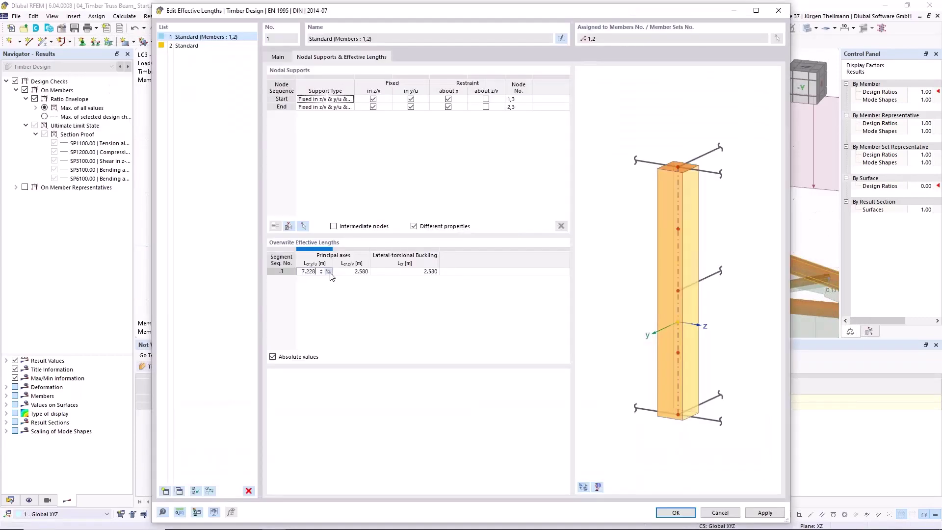
Step: Set the top chord's major-axis effective length to 7.000 m, picked from support node 1 to the midpoint of the bottom chord
{"action": "left_click", "coordinate": [328, 272]}
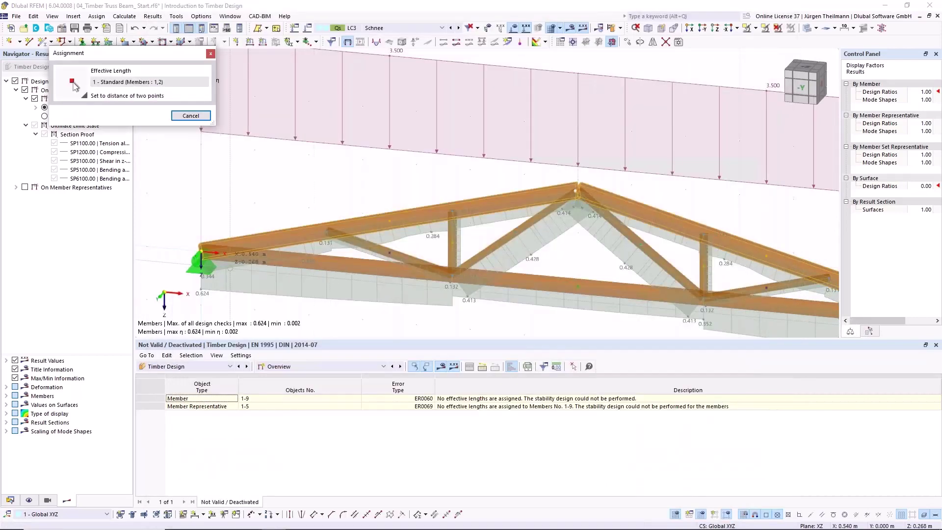
{"action": "left_click", "coordinate": [201, 252]}
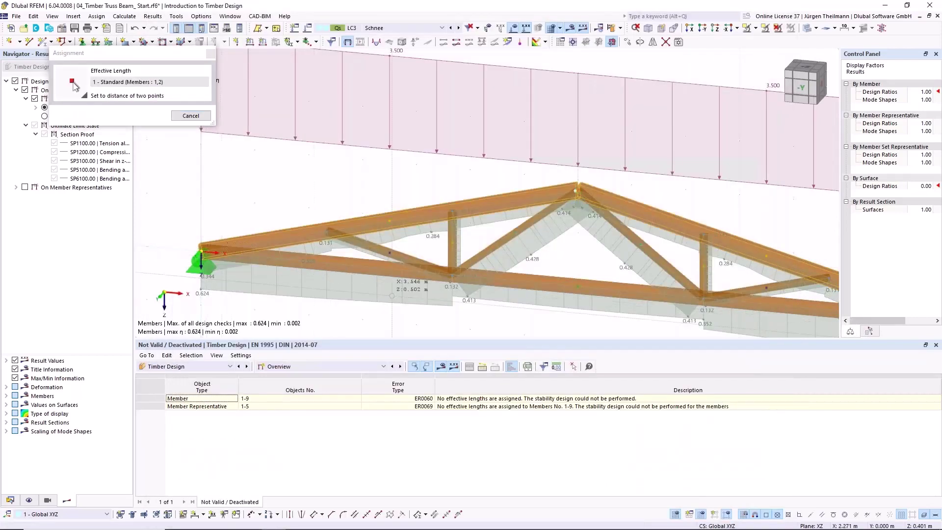
{"action": "left_click", "coordinate": [575, 284]}
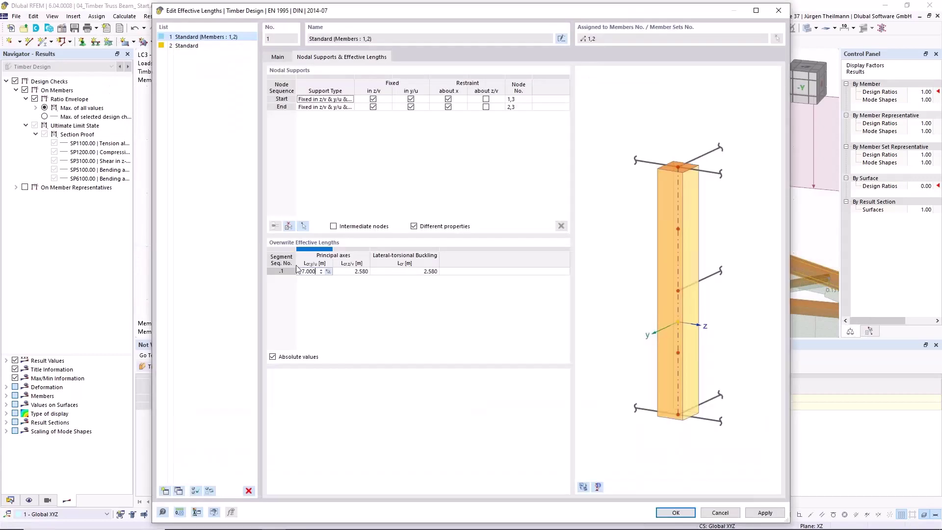
Step: Switch the top chord's effective lengths to effective length factors and back to absolute values
{"action": "left_click", "coordinate": [409, 271]}
{"action": "left_click", "coordinate": [273, 357]}
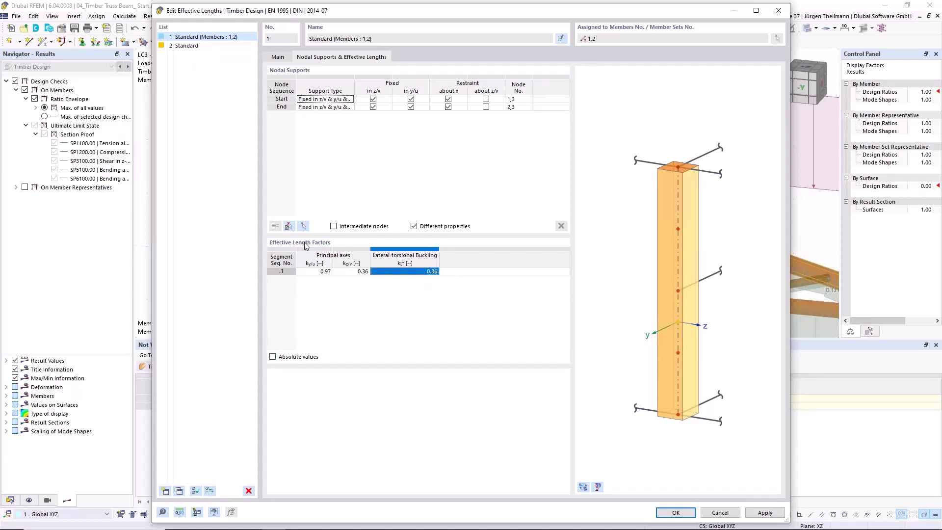
{"action": "left_click", "coordinate": [273, 357]}
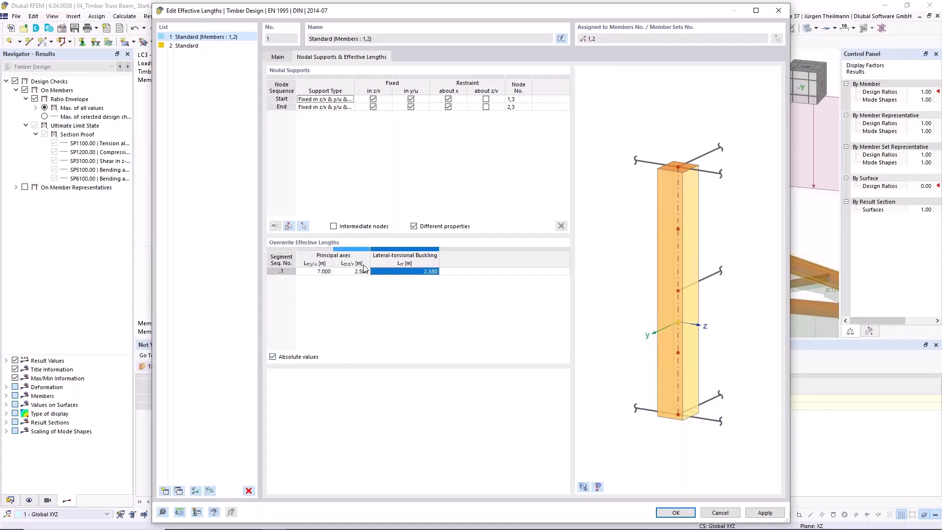
Step: Add the comment "Upper girder" to effective lengths 1, accept deleting the Timber Design results, and apply the changes to members 1 and 2
{"action": "left_click", "coordinate": [281, 58]}
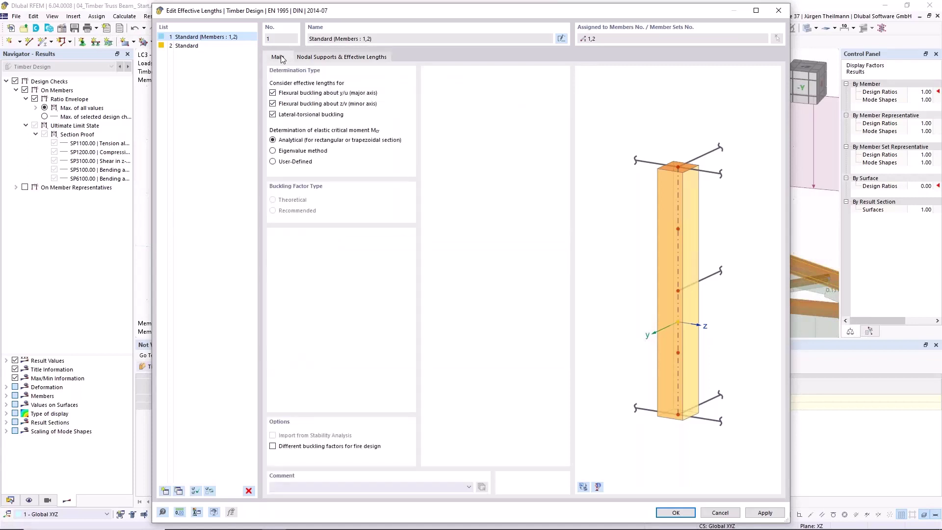
{"action": "left_click", "coordinate": [323, 486]}
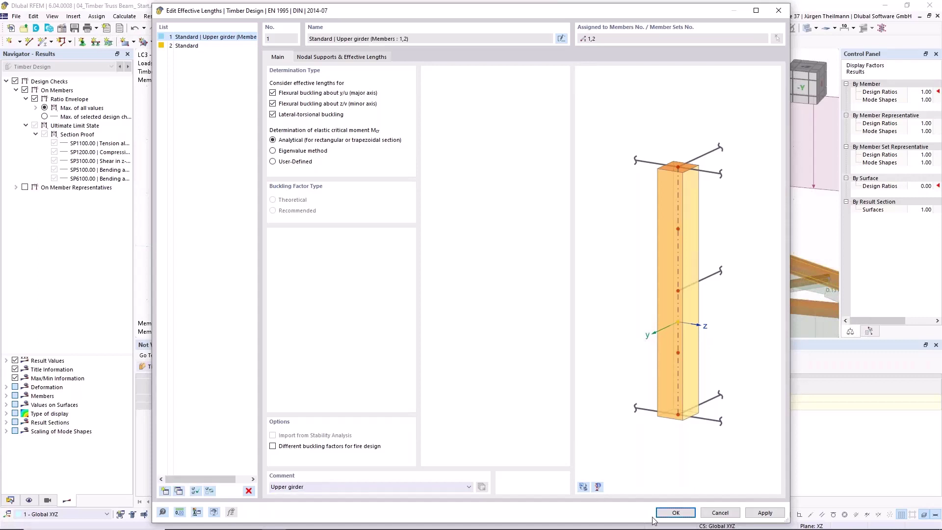
{"action": "left_click", "coordinate": [674, 513]}
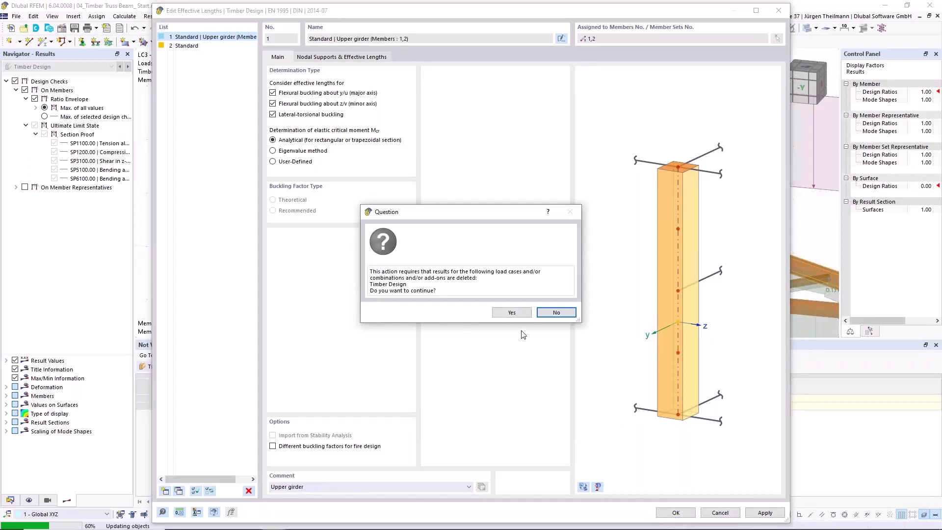
{"action": "left_click", "coordinate": [513, 312]}
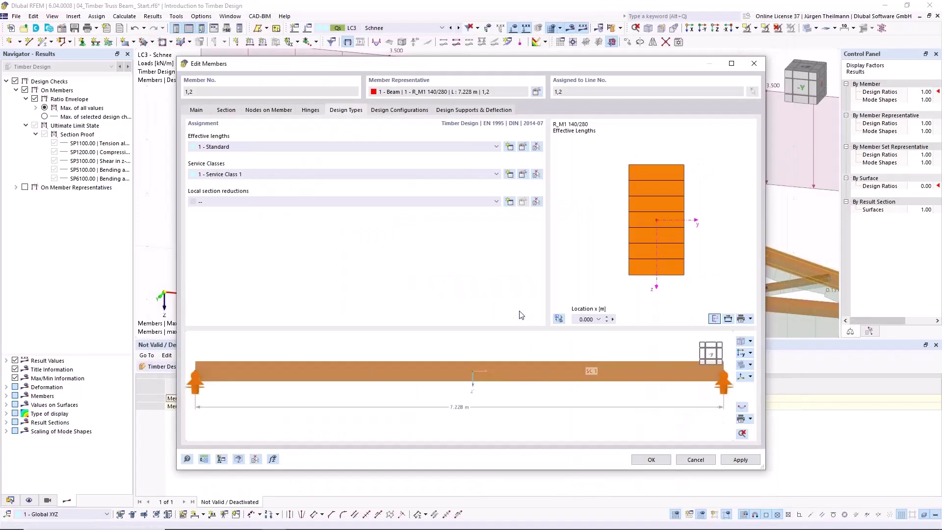
{"action": "left_click", "coordinate": [651, 460]}
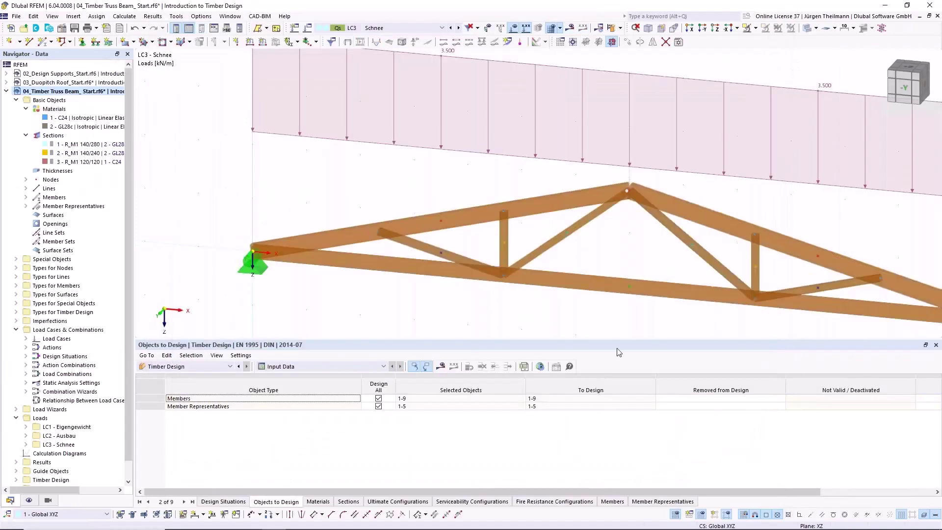
Step: Assign effective lengths 2 - Standard to bottom chord member 3
{"action": "double_click", "coordinate": [607, 293]}
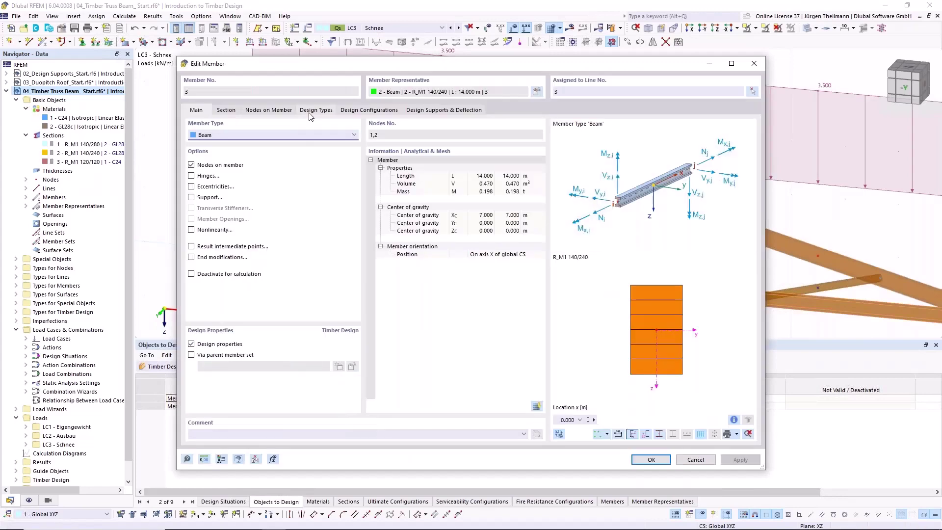
{"action": "left_click", "coordinate": [312, 111]}
{"action": "left_click", "coordinate": [289, 147]}
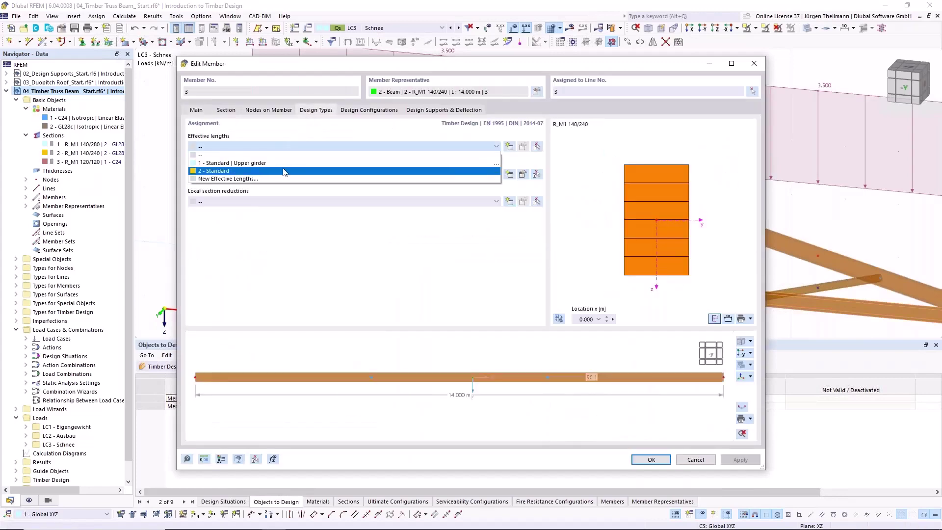
{"action": "left_click", "coordinate": [277, 172]}
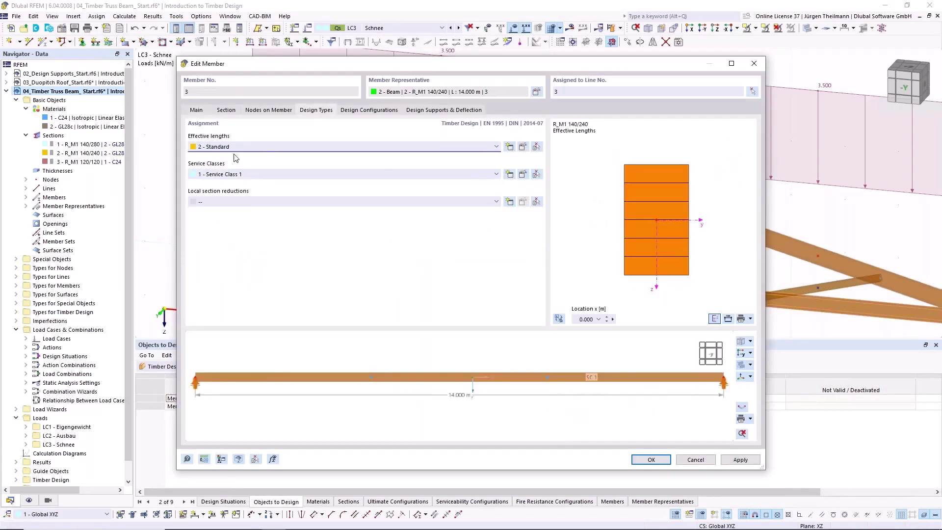
Step: Add the comment "Lower girder" to effective lengths 2, check its nodal supports and length factors, and apply the changes to member 3
{"action": "left_click", "coordinate": [523, 146]}
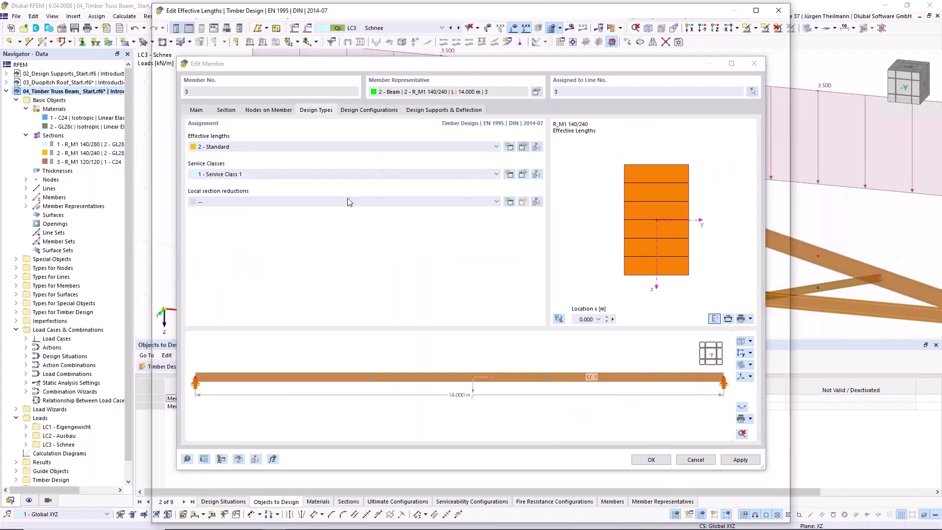
{"action": "left_click", "coordinate": [310, 489]}
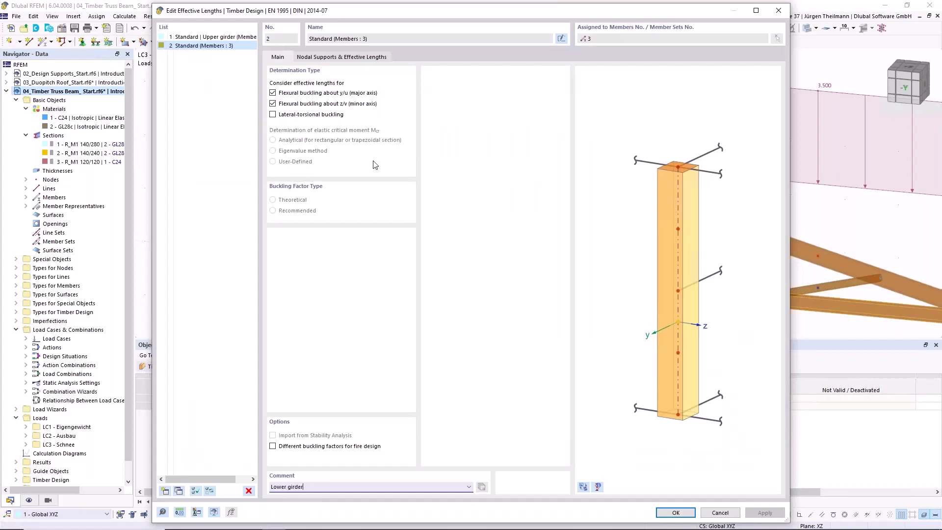
{"action": "left_click", "coordinate": [372, 57]}
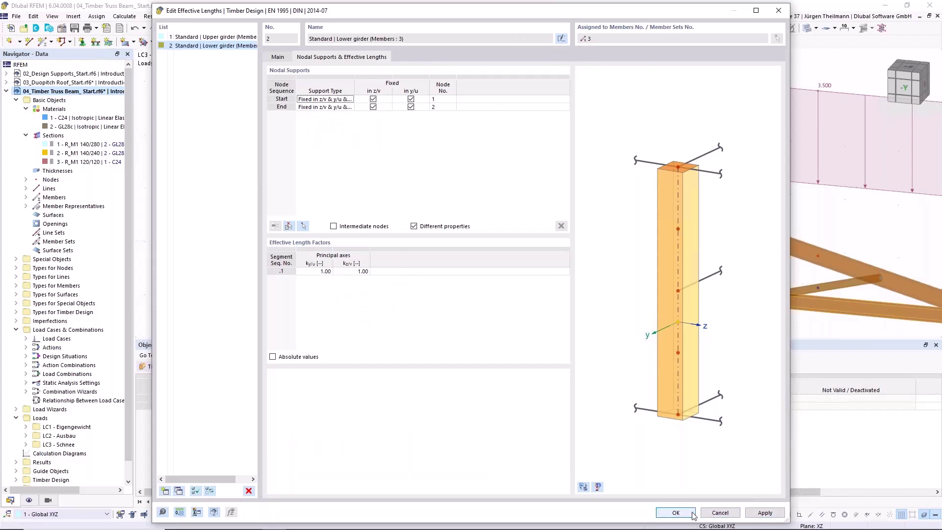
{"action": "left_click", "coordinate": [676, 512]}
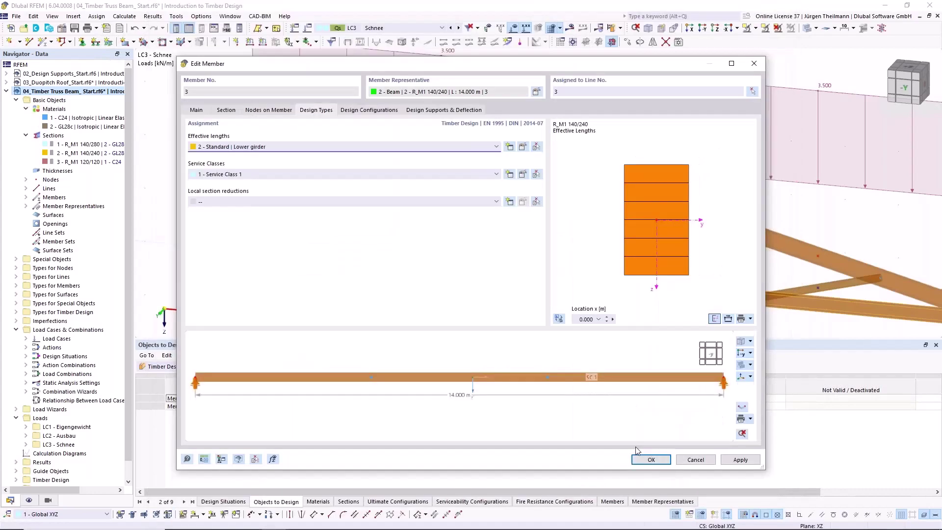
{"action": "left_click", "coordinate": [649, 459]}
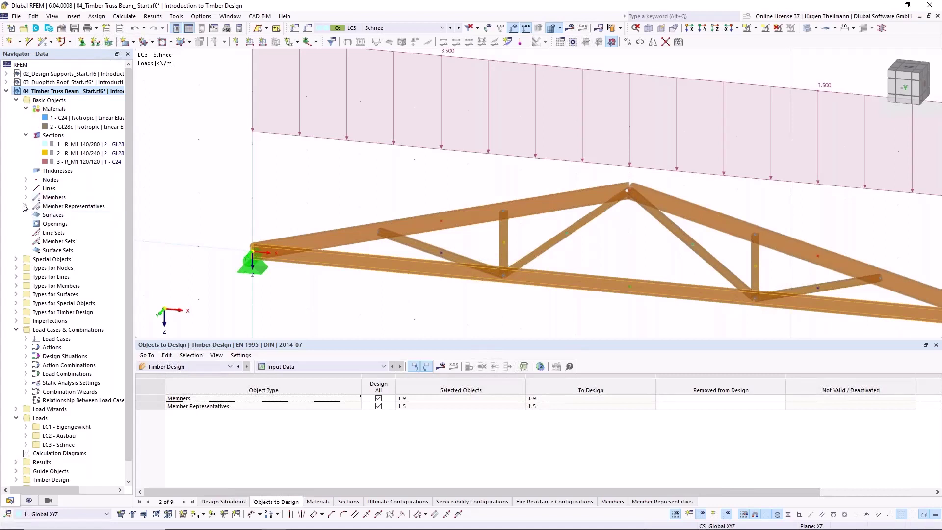
Step: Select truss web members 4-9 through member representatives 3, 4 and 5, and open them for joint editing
{"action": "left_click", "coordinate": [26, 206]}
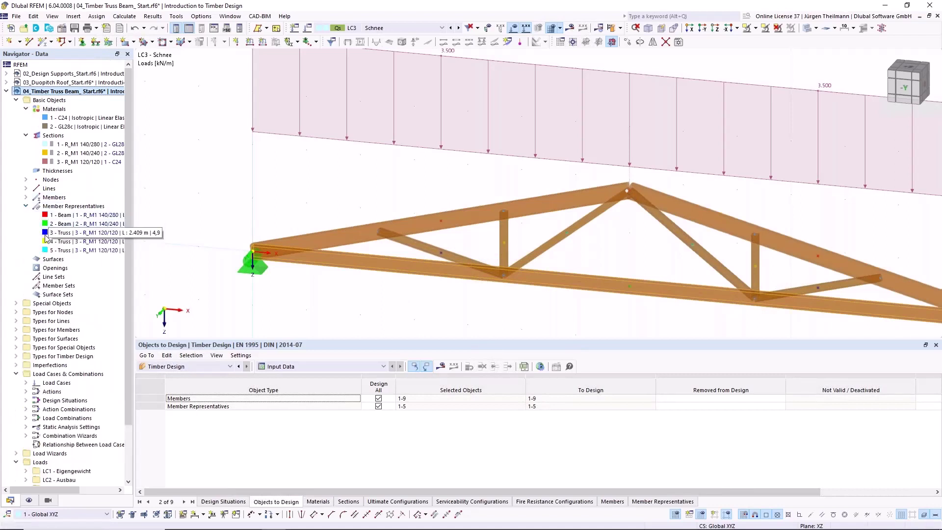
{"action": "left_click", "coordinate": [46, 235]}
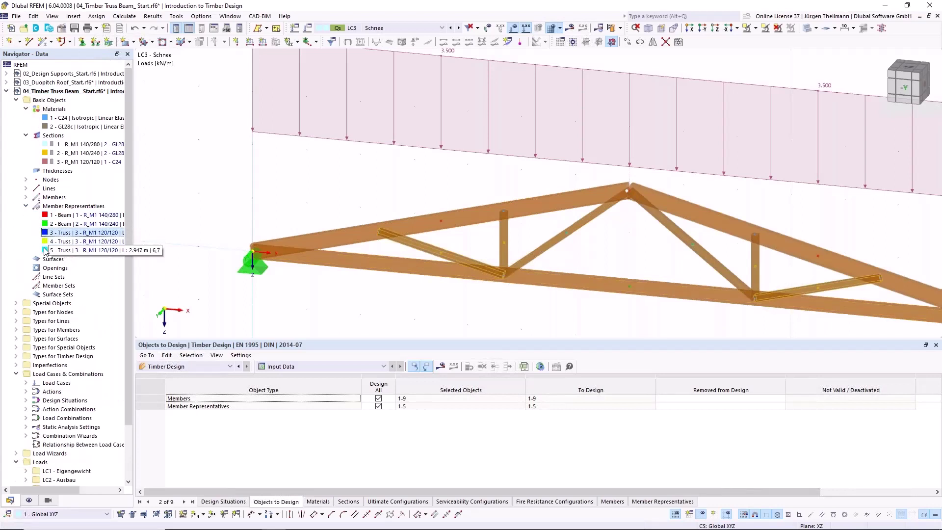
{"action": "left_click", "coordinate": [49, 241], "text": "ctrl"}
{"action": "left_click", "coordinate": [58, 250], "text": "ctrl"}
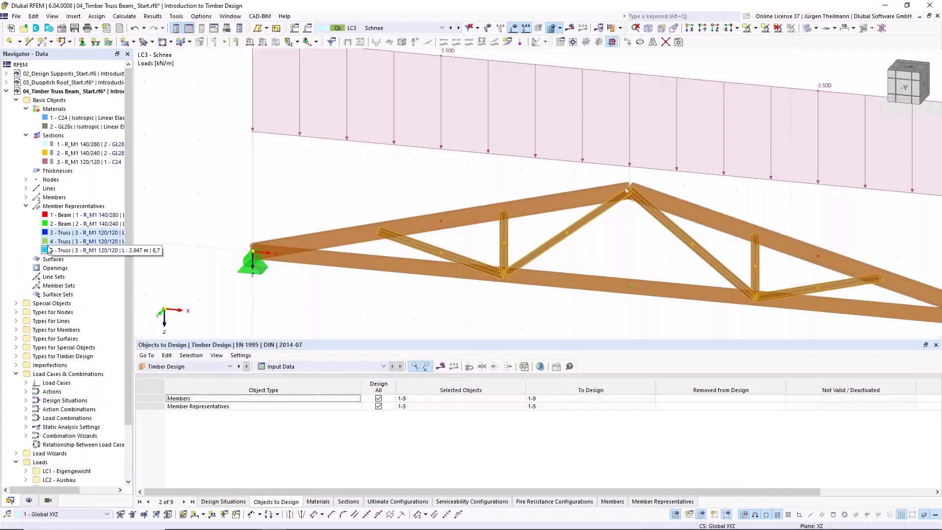
{"action": "double_click", "coordinate": [503, 231]}
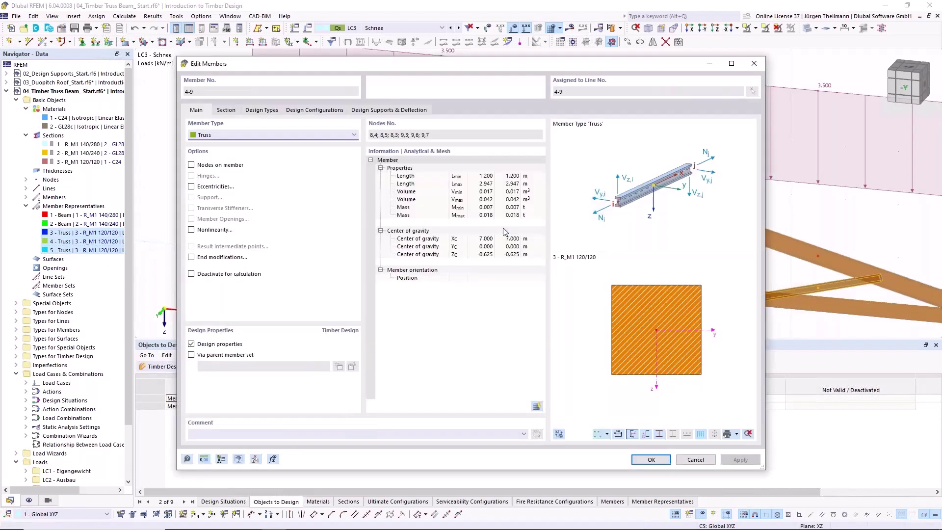
Step: Copy effective lengths 2 - Lower girder as new effective lengths 3 and give the copy the comment "Truss members"
{"action": "left_click", "coordinate": [261, 110]}
{"action": "left_click", "coordinate": [258, 148]}
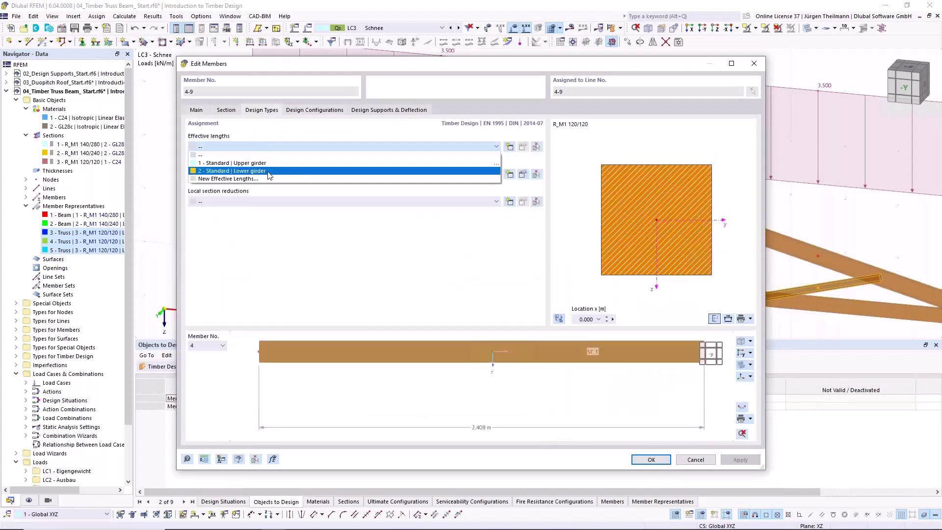
{"action": "left_click", "coordinate": [496, 172]}
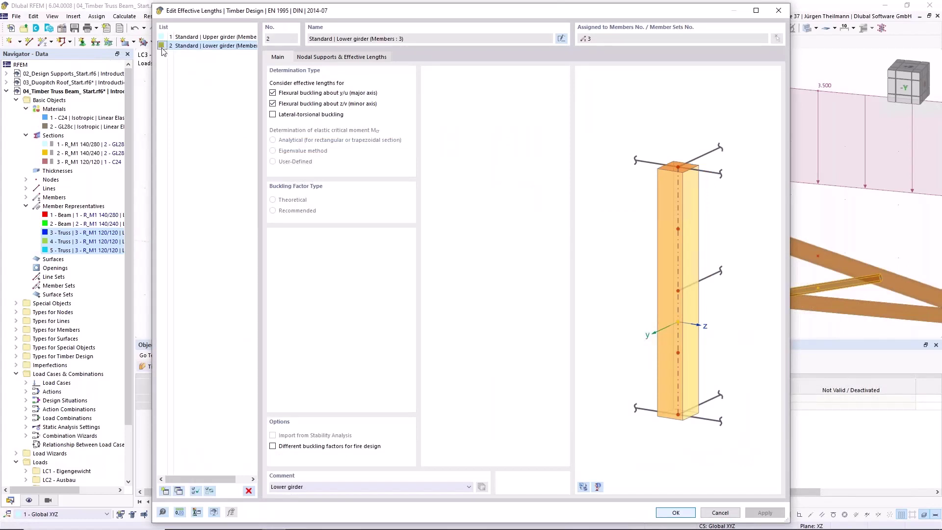
{"action": "left_click", "coordinate": [182, 490]}
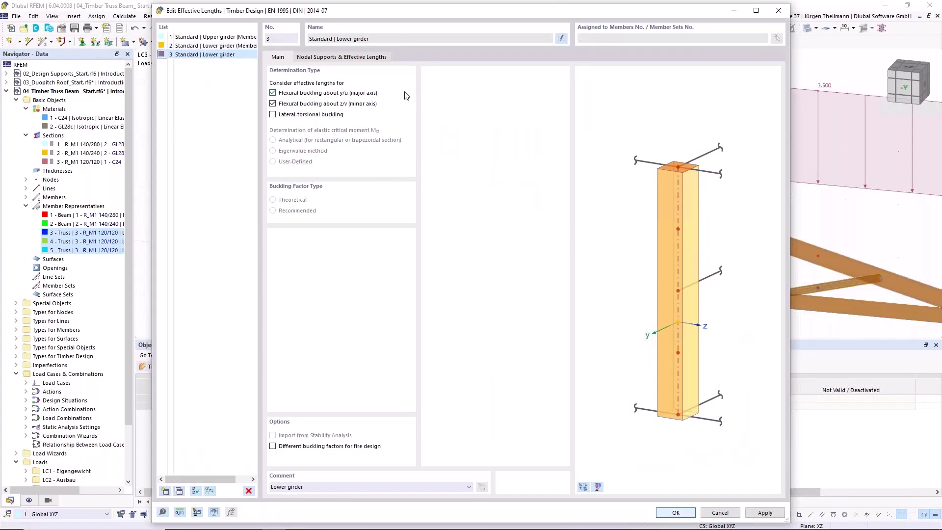
{"action": "left_click", "coordinate": [316, 487]}
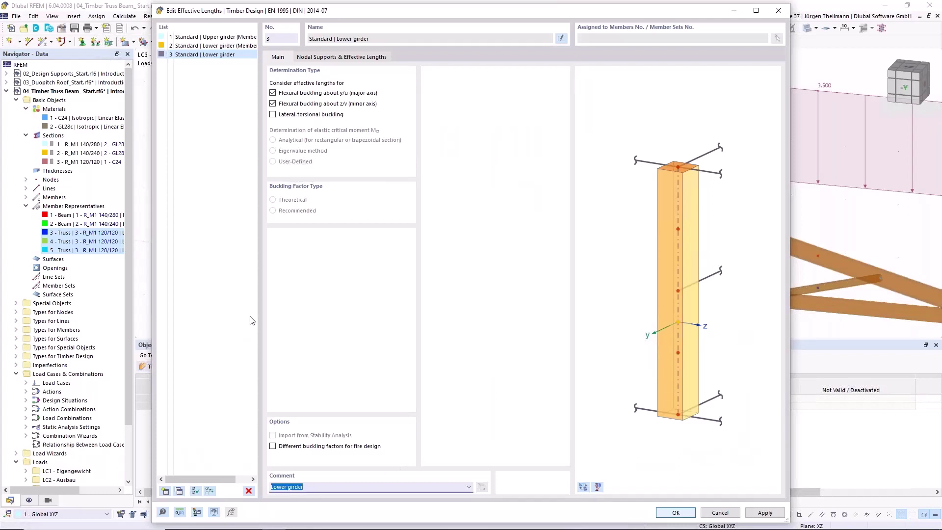
{"action": "type", "text": "Truss members"}
{"action": "key", "text": "Tab"}
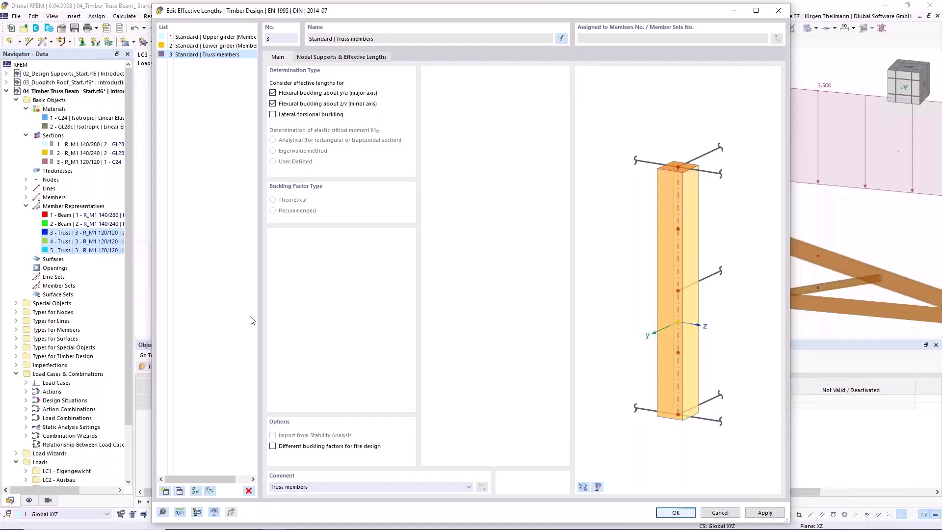
{"action": "left_click", "coordinate": [687, 512]}
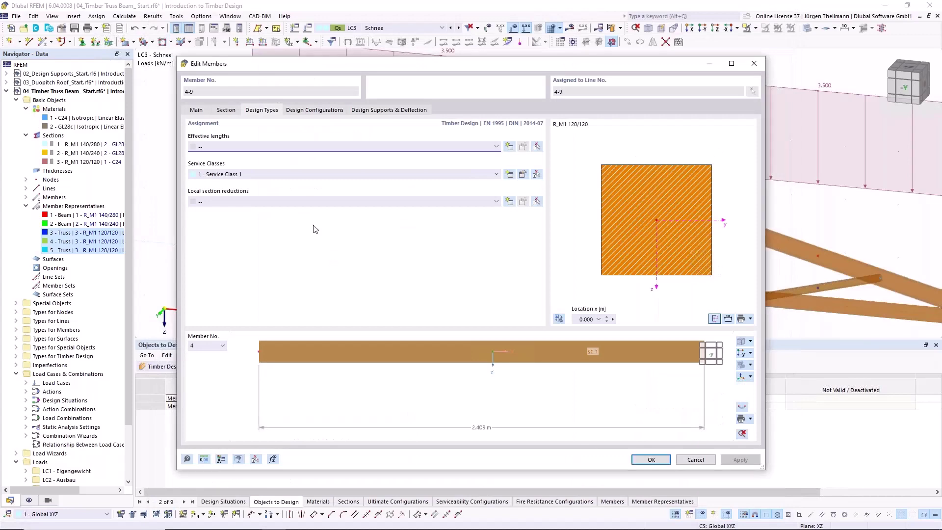
{"action": "left_click", "coordinate": [295, 147]}
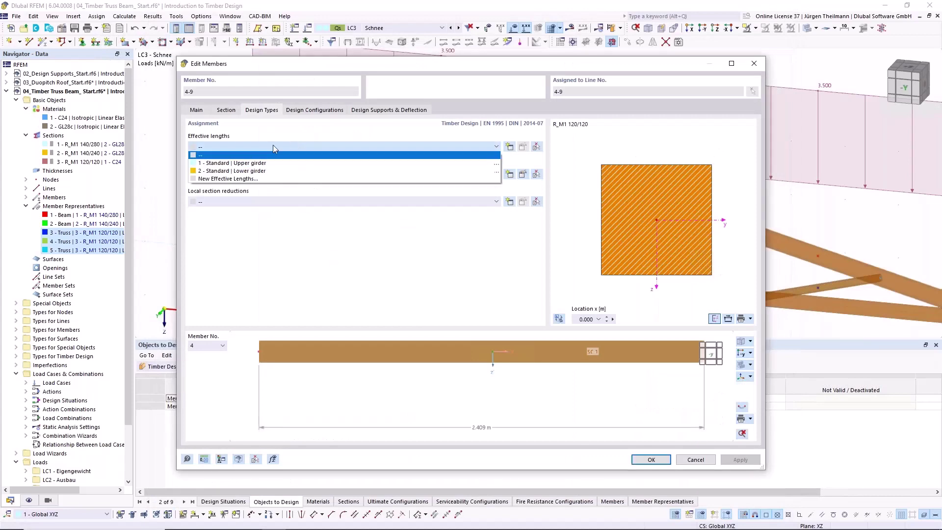
{"action": "left_click", "coordinate": [273, 146]}
{"action": "left_click", "coordinate": [509, 148]}
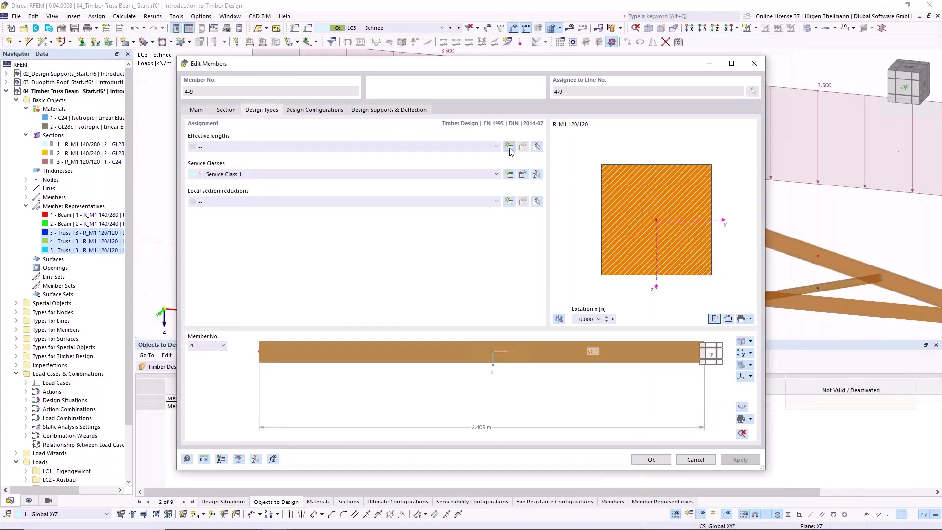
{"action": "left_click", "coordinate": [223, 54]}
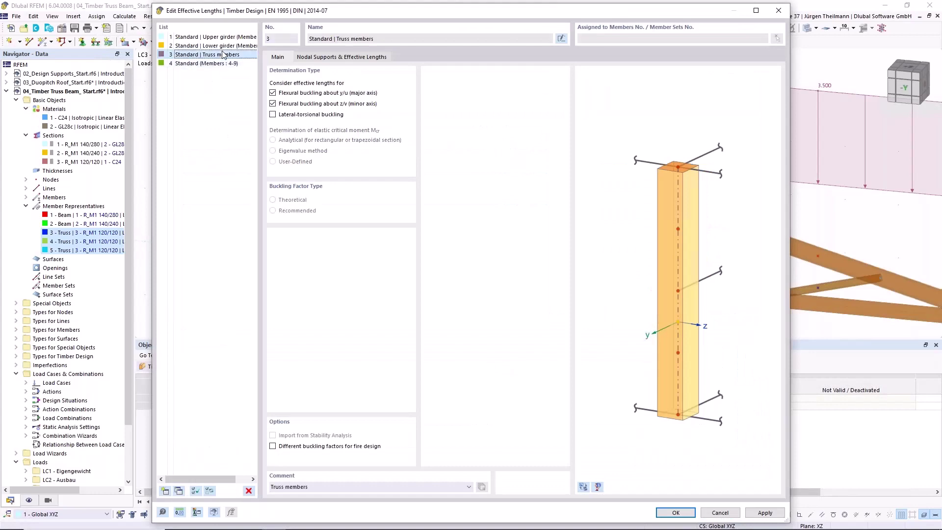
{"action": "left_click", "coordinate": [720, 513]}
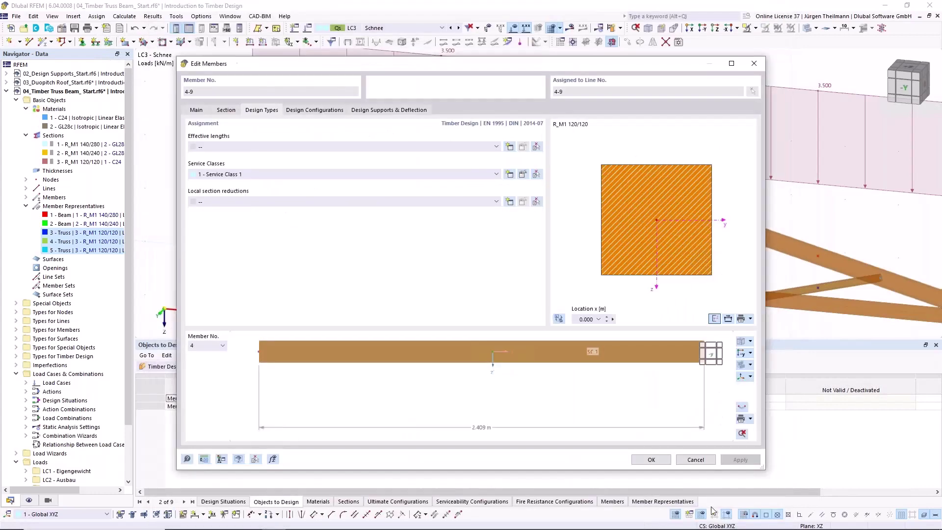
{"action": "left_click", "coordinate": [211, 147]}
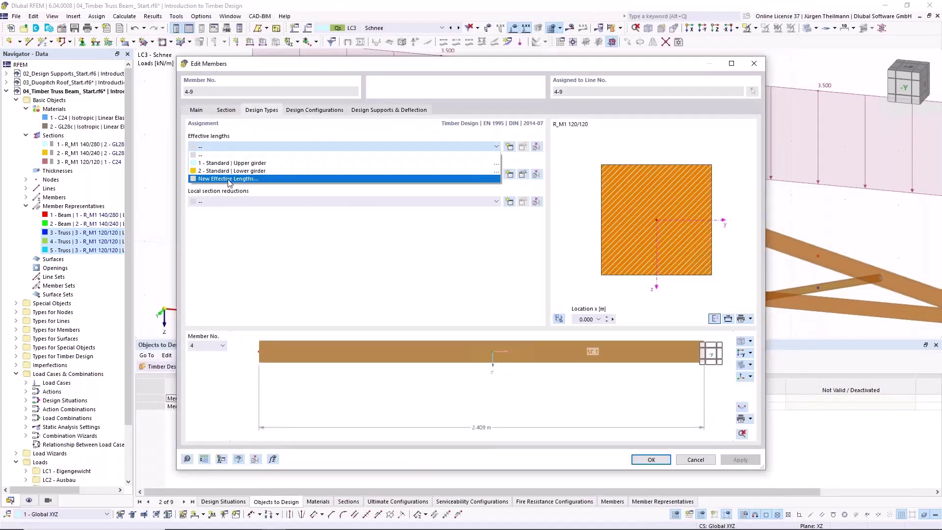
{"action": "left_click", "coordinate": [241, 147]}
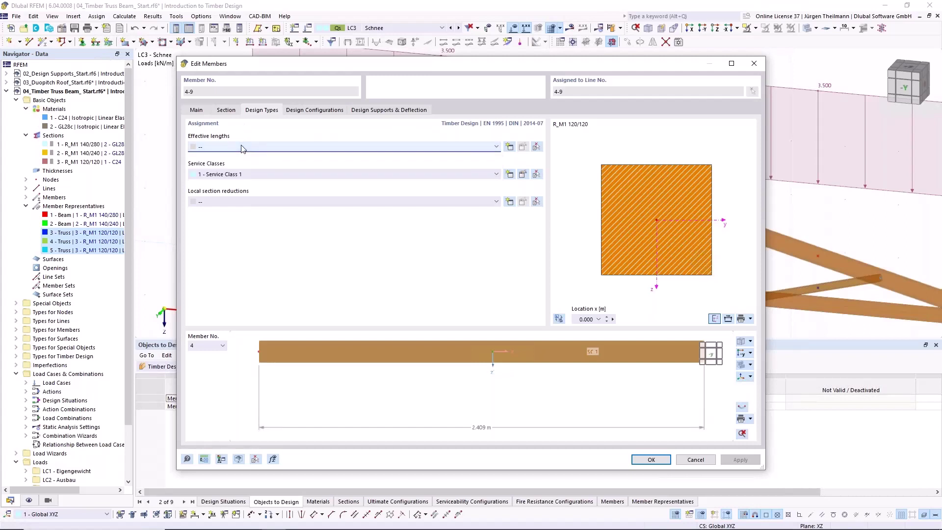
Step: Reopen web members 4-9 through member representatives 3, 4 and 5 and assign them effective lengths 3 - Standard | Truss members
{"action": "left_click", "coordinate": [696, 460]}
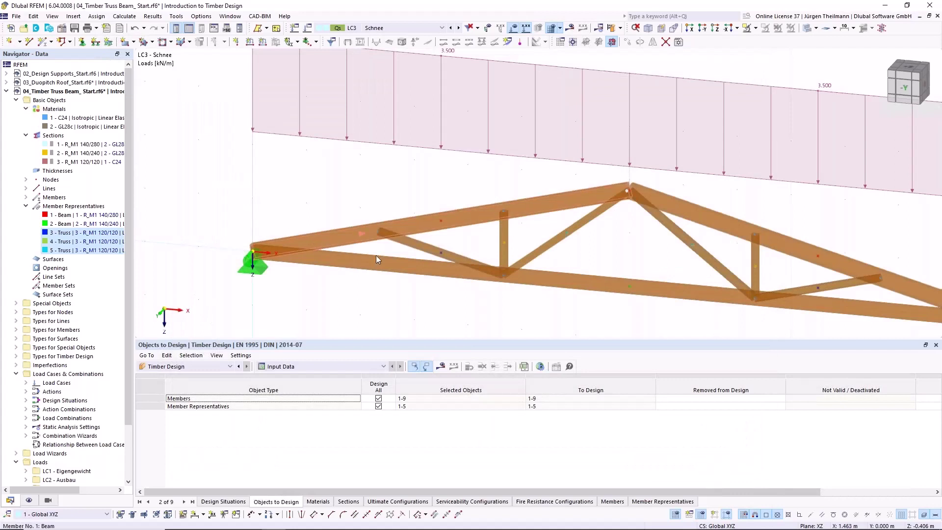
{"action": "left_click", "coordinate": [45, 233]}
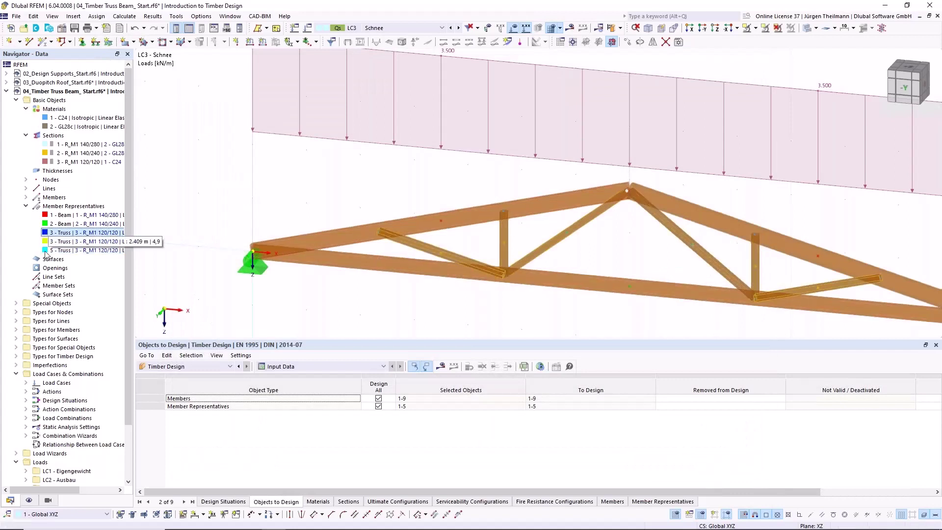
{"action": "left_click", "coordinate": [49, 250], "text": "shift"}
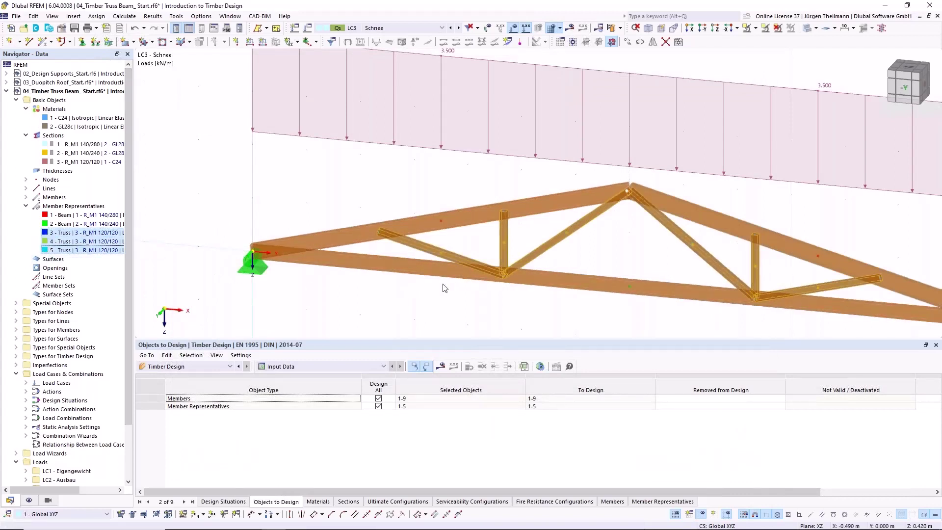
{"action": "double_click", "coordinate": [548, 251]}
{"action": "left_click", "coordinate": [270, 110]}
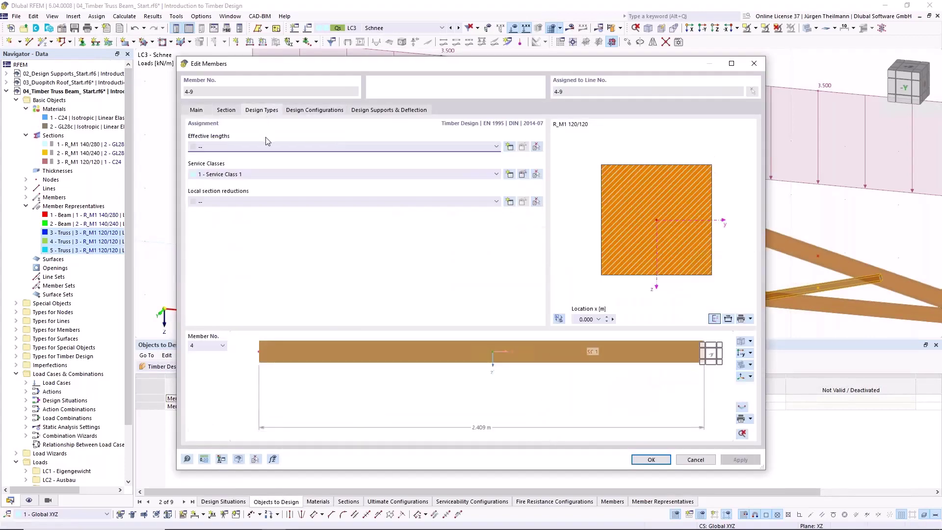
{"action": "left_click", "coordinate": [269, 144]}
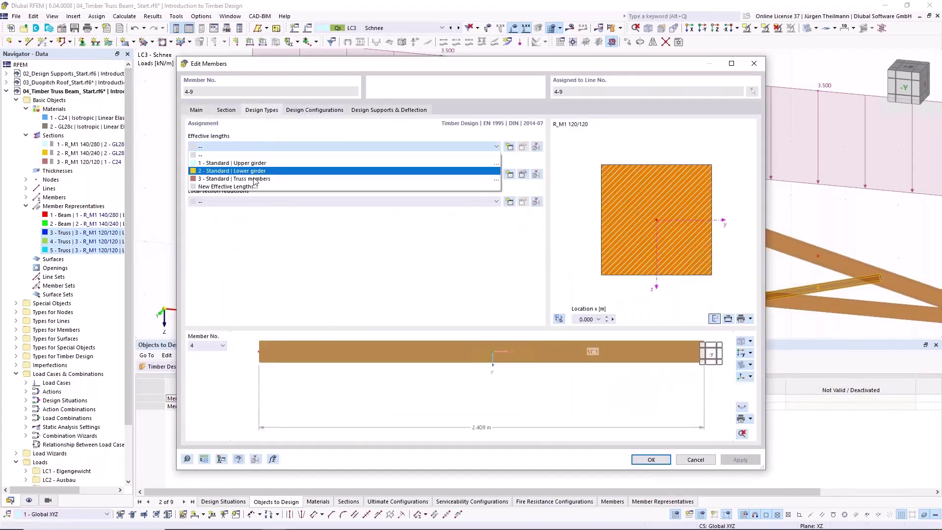
{"action": "left_click", "coordinate": [196, 179]}
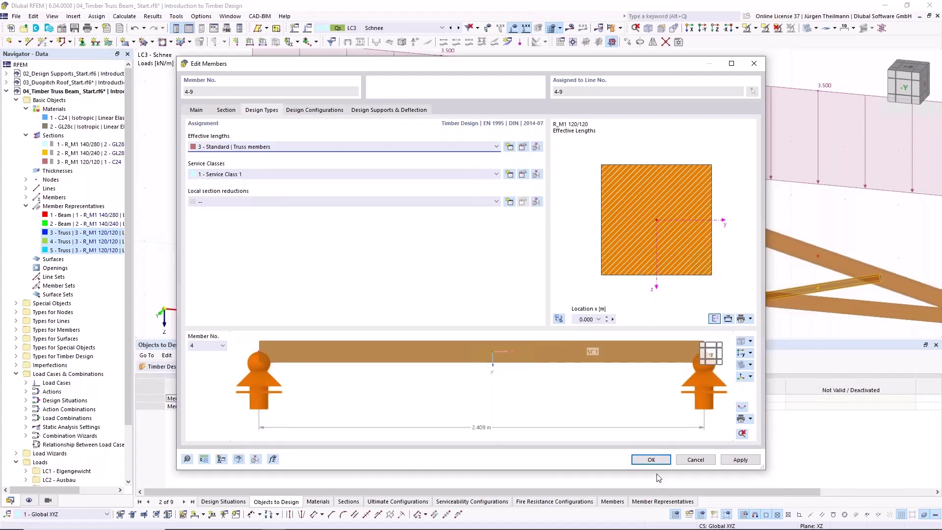
{"action": "left_click", "coordinate": [651, 460]}
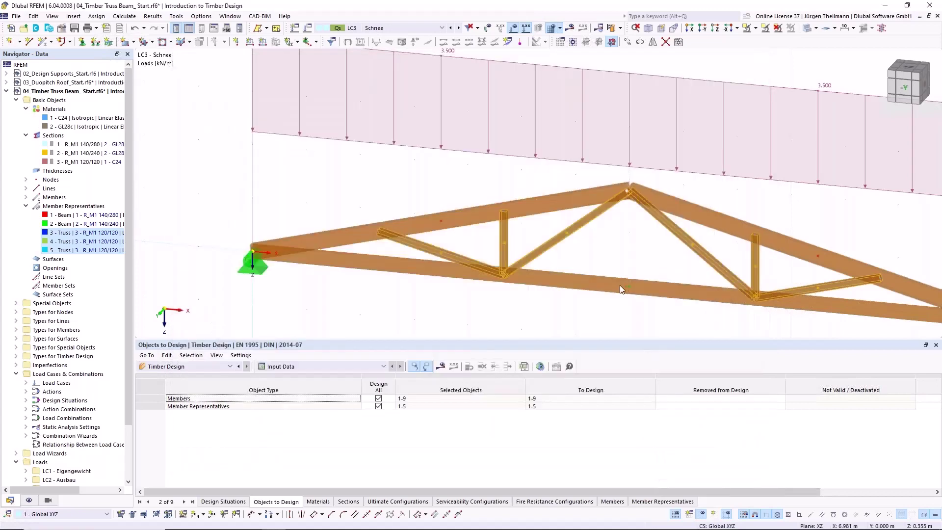
Step: Check the effective lengths assigned to web members 4-9 without changing anything
{"action": "double_click", "coordinate": [425, 251]}
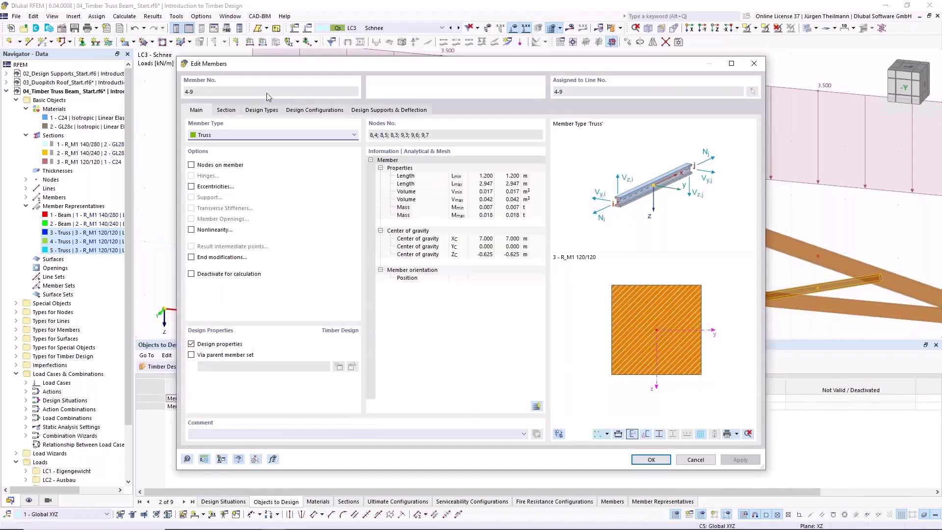
{"action": "left_click", "coordinate": [269, 109]}
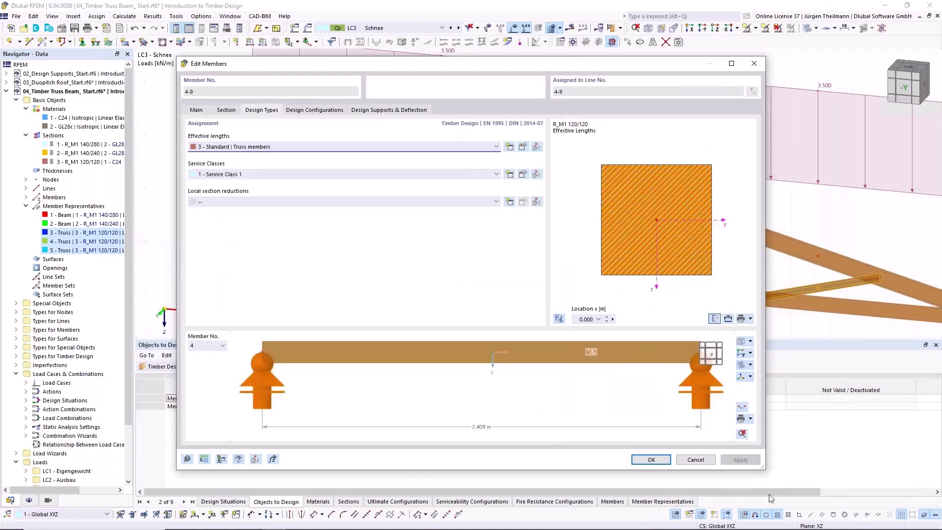
{"action": "left_click", "coordinate": [696, 461]}
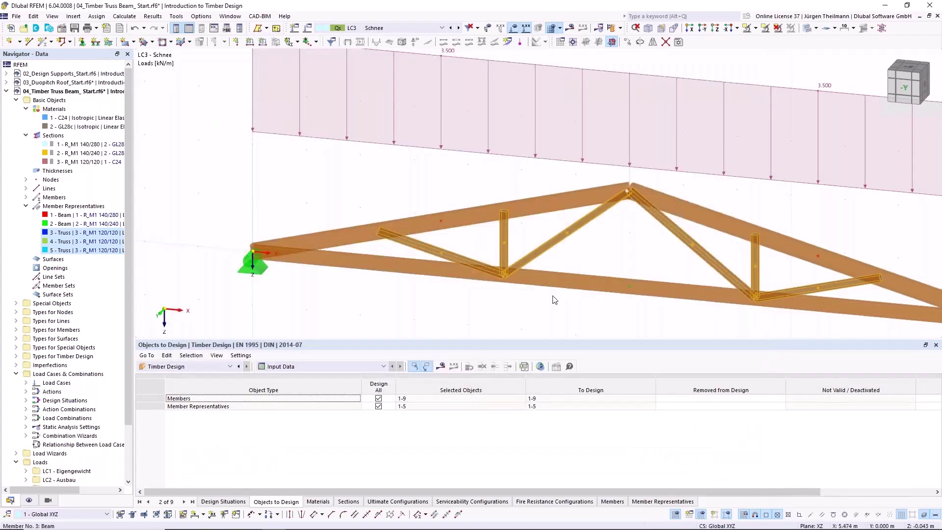
Step: Run the Timber Design calculation to display the members' design check ratios on the whole truss, and save the model
{"action": "left_click", "coordinate": [611, 28]}
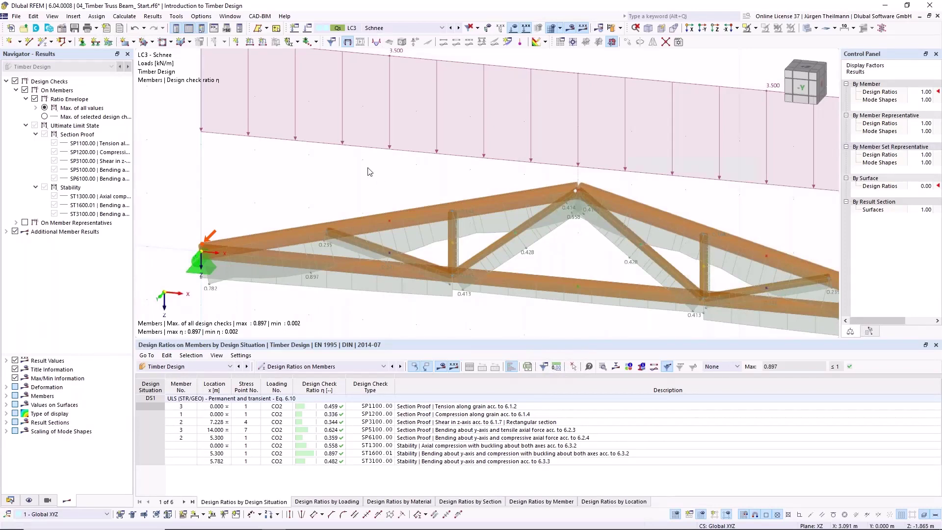
{"action": "middle_click_drag", "start_coordinate": [578, 213], "coordinate": [457, 144]}
{"action": "scroll", "coordinate": [457, 143], "scroll_direction": "down", "scroll_amount": 3}
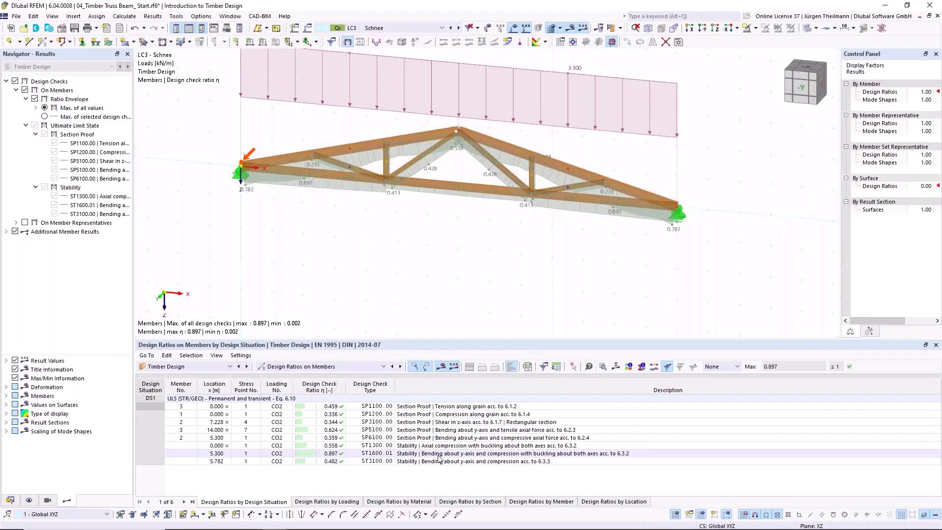
{"action": "left_click", "coordinate": [75, 29]}
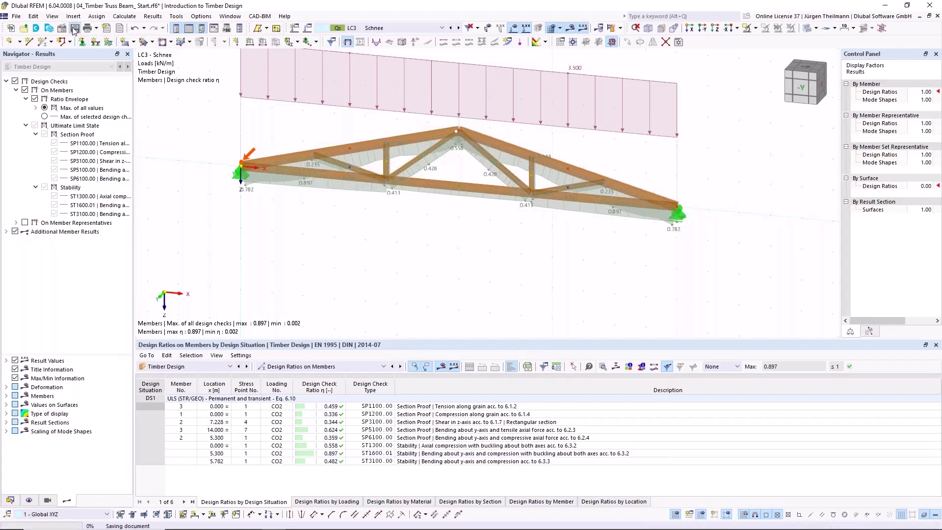